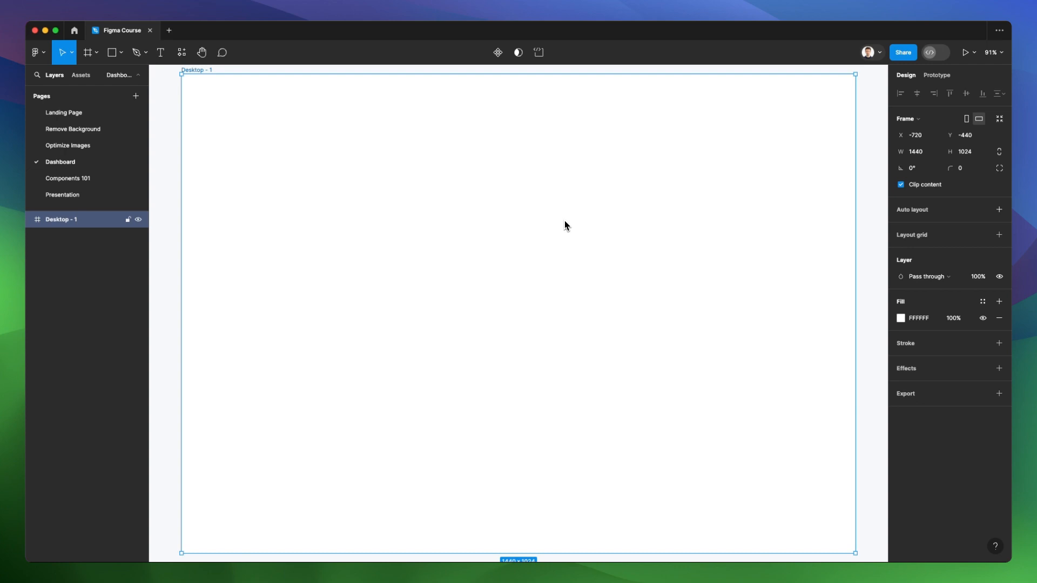
Step: Draw a full-height sidebar rectangle about 299 × 1024 along the left edge of the Desktop - 1 frame
scroll(291, 154, "down", 2)
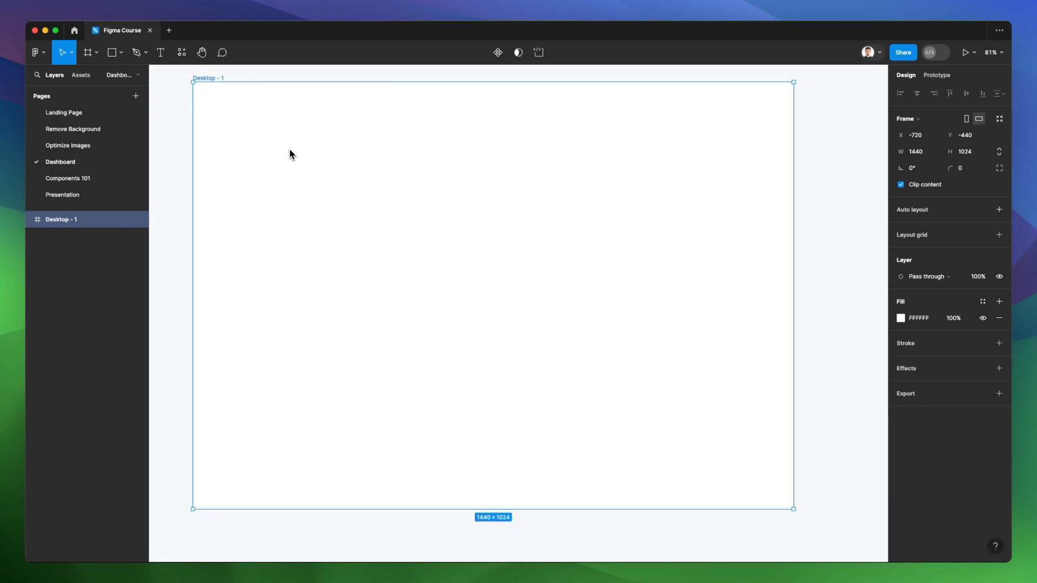
scroll(292, 154, "left", 2)
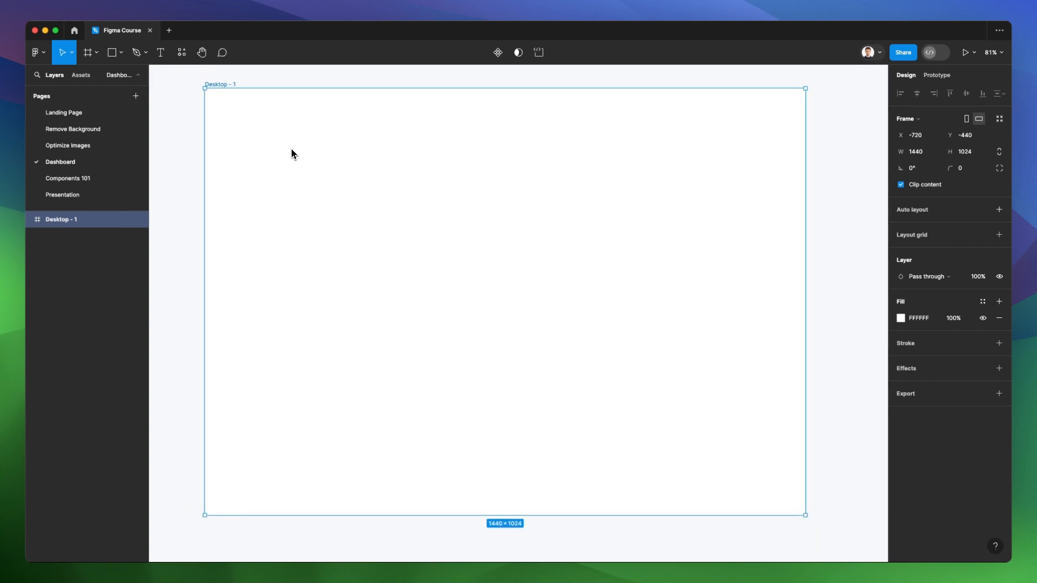
key("r")
left_click_drag(206, 88, 333, 519)
left_click(435, 82)
Step: Change the page background color to the light lavender grey F2F2F8
scroll(436, 81, "down", 3)
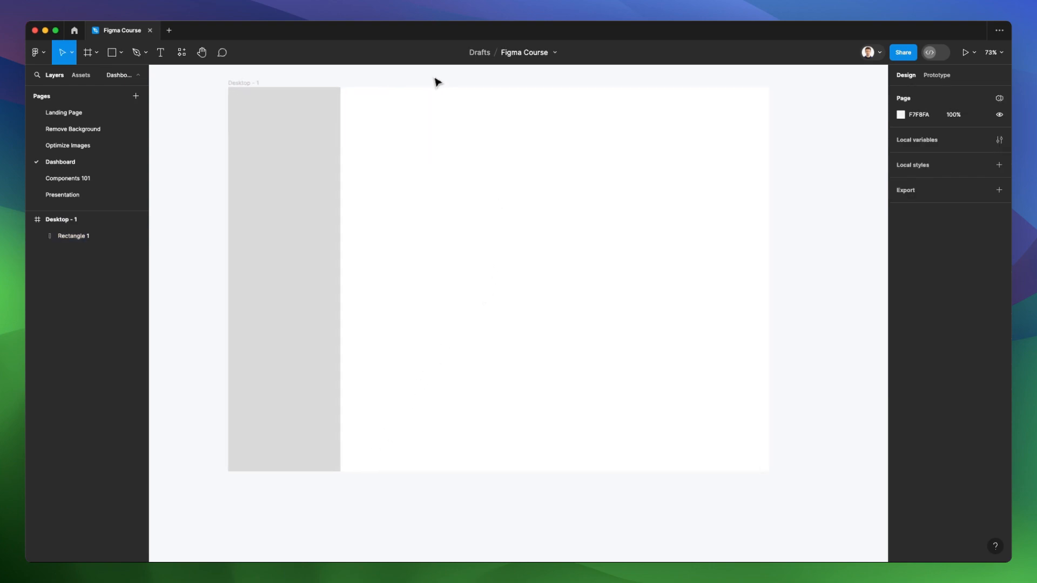
scroll(437, 84, "up", 1)
scroll(438, 84, "right", 1)
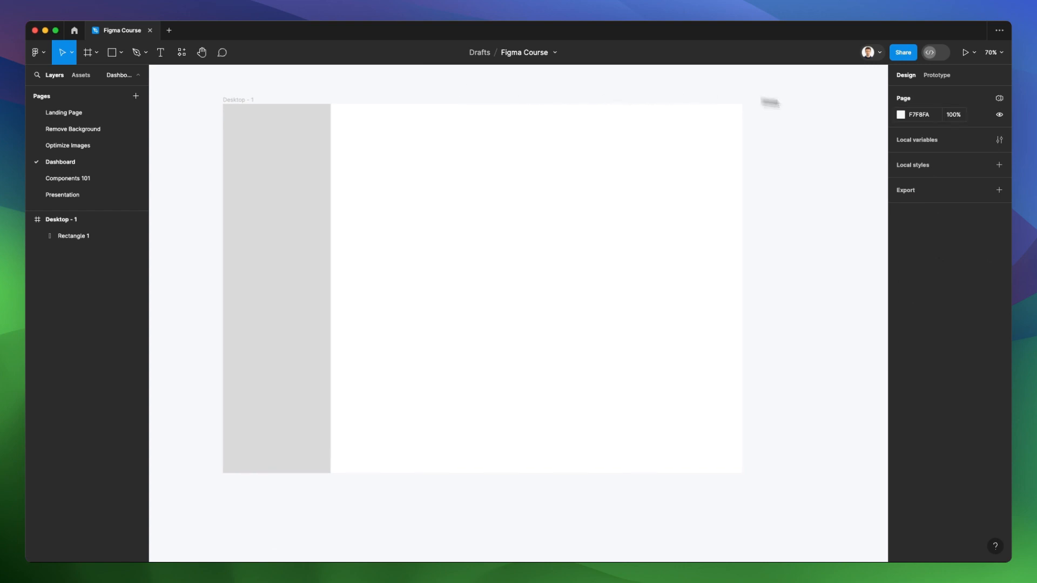
left_click(901, 114)
left_click_drag(830, 120, 638, 141)
left_click(582, 150)
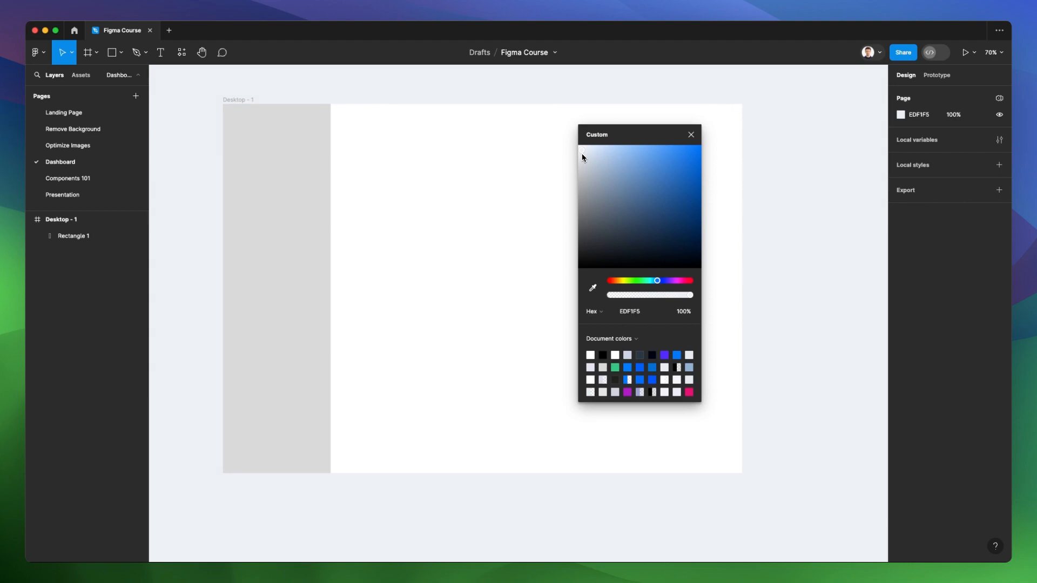
left_click(664, 281)
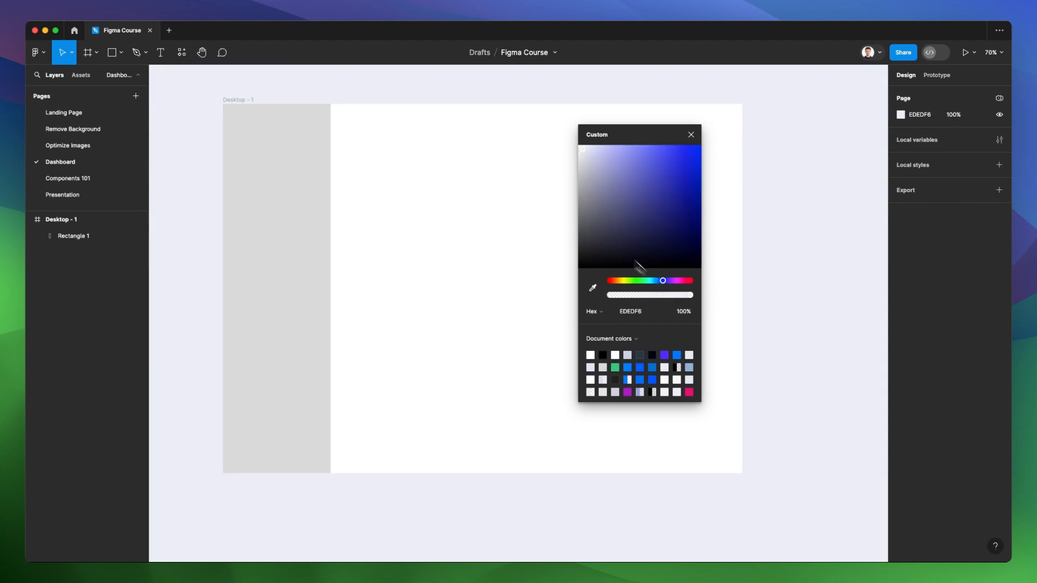
left_click(582, 153)
left_click(691, 134)
Step: Set the sidebar rectangle's fill to white, FFFFFF
left_click(299, 167)
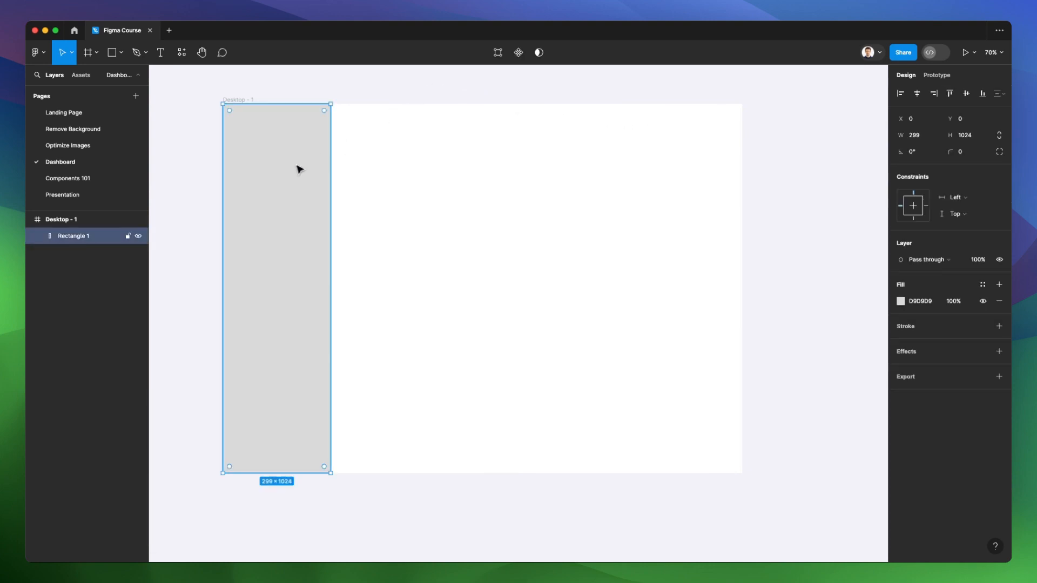
scroll(299, 167, "up", 2)
scroll(298, 167, "down", 2)
scroll(299, 167, "left", 2)
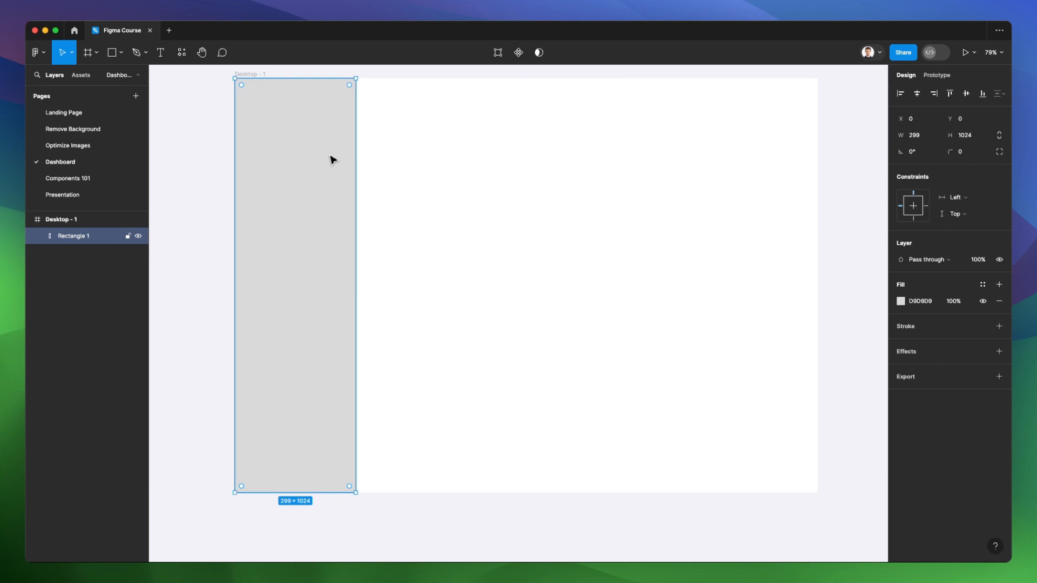
left_click(901, 301)
left_click_drag(827, 273, 532, 189)
left_click_drag(490, 218, 403, 180)
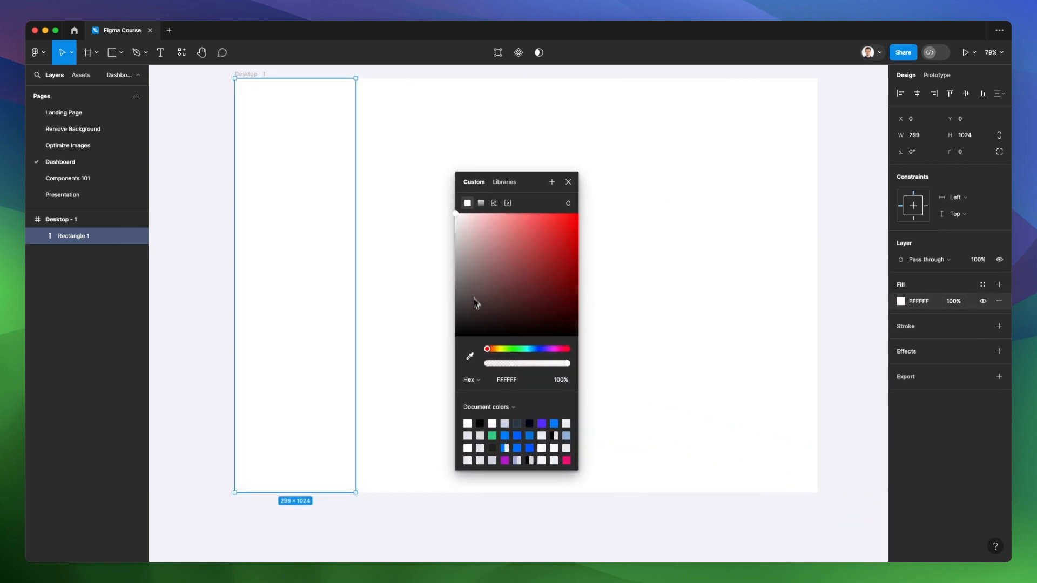
left_click(568, 182)
Step: Add a drop shadow to the sidebar rectangle with a blur of 16 and a softer opacity of about 10%
left_click(905, 351)
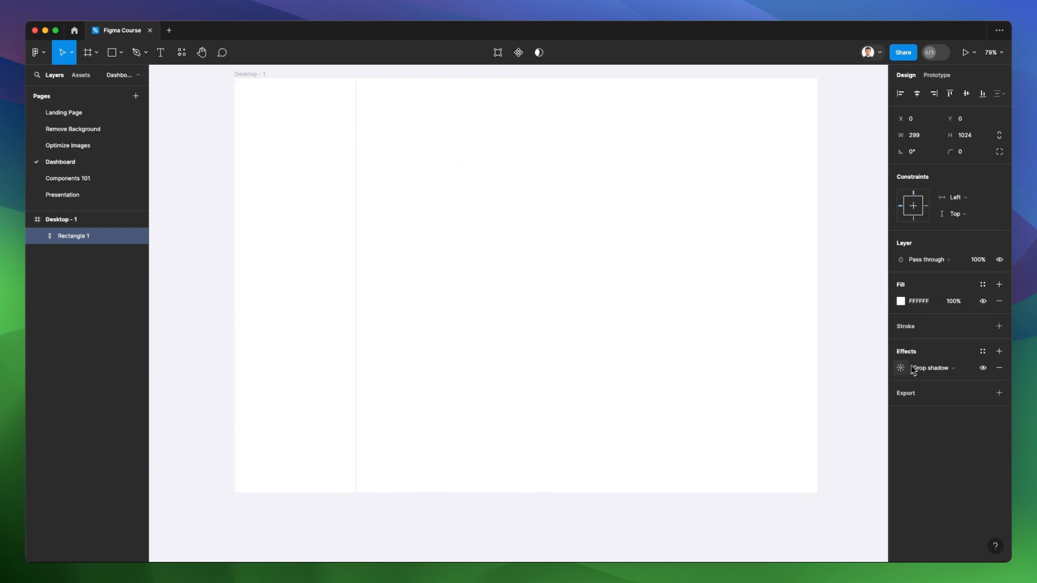
left_click(901, 369)
left_click_drag(846, 372, 462, 275)
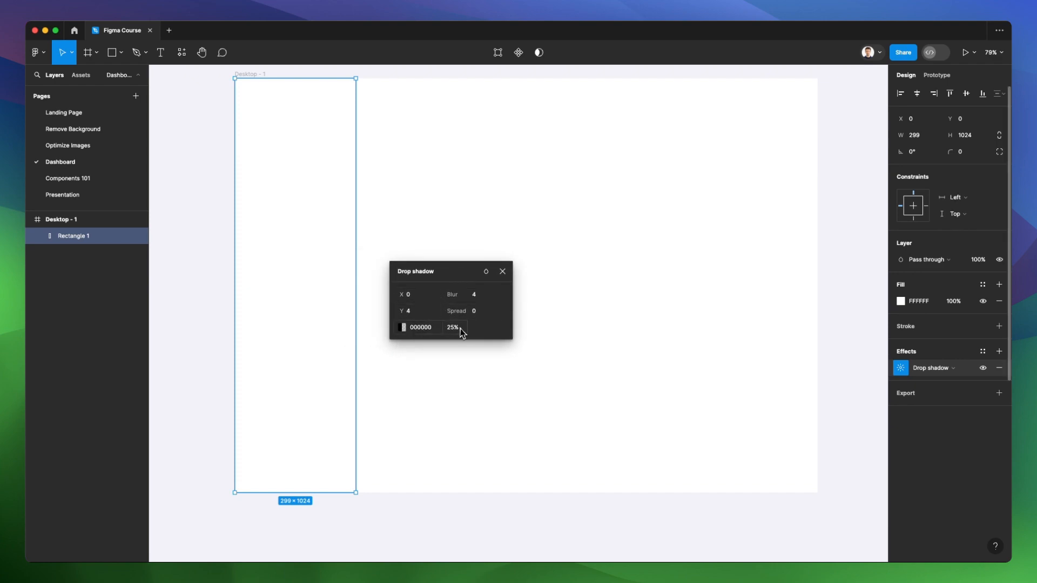
left_click(475, 297)
key("Up")
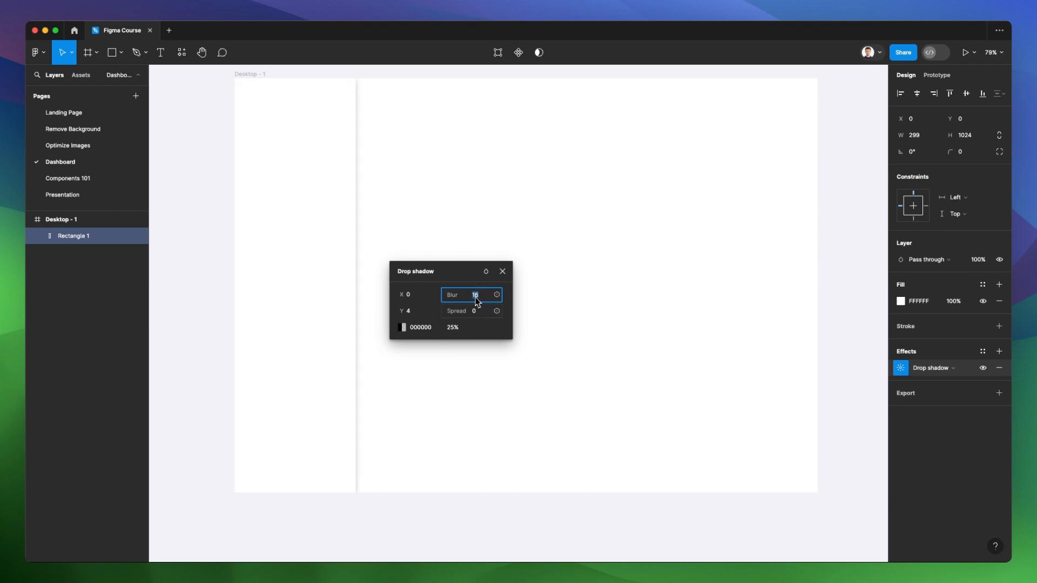
left_click(453, 330)
key("shift+Down")
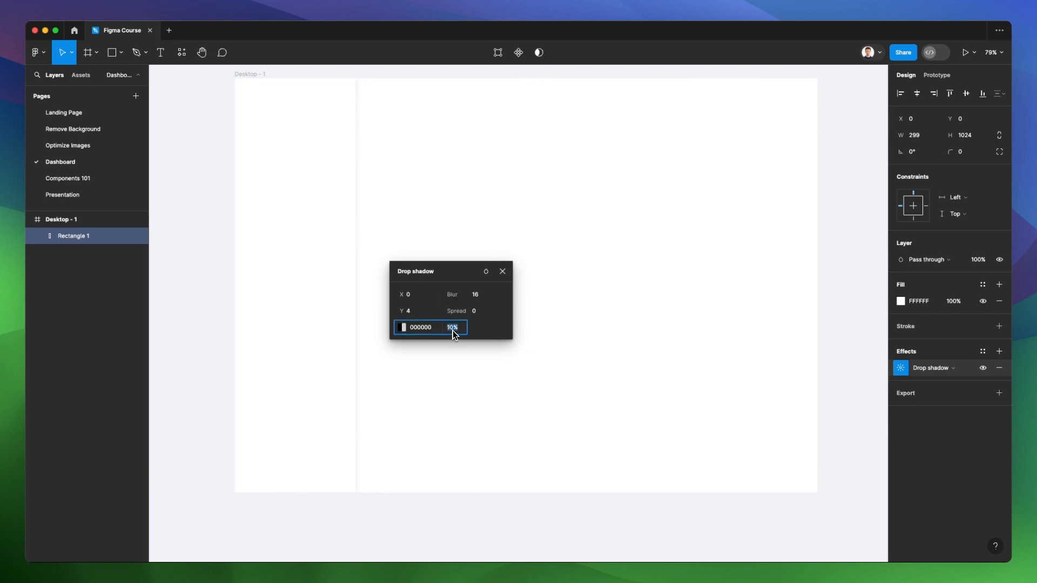
key("Down")
left_click(441, 229)
Step: Draw a circle about 118 × 118 near the top of the sidebar as an avatar placeholder
scroll(389, 229, "up", 5)
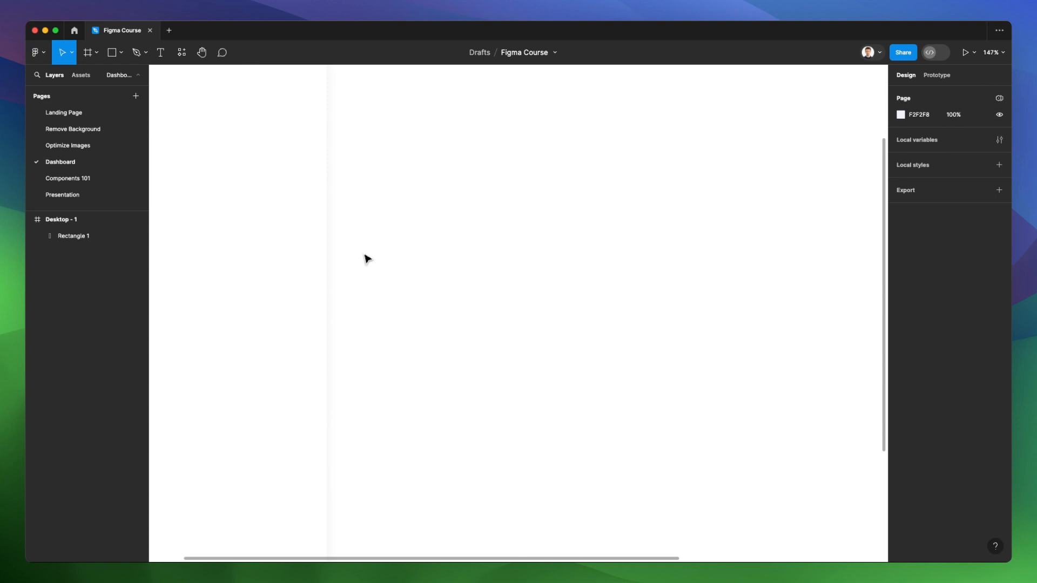
scroll(367, 260, "down", 5)
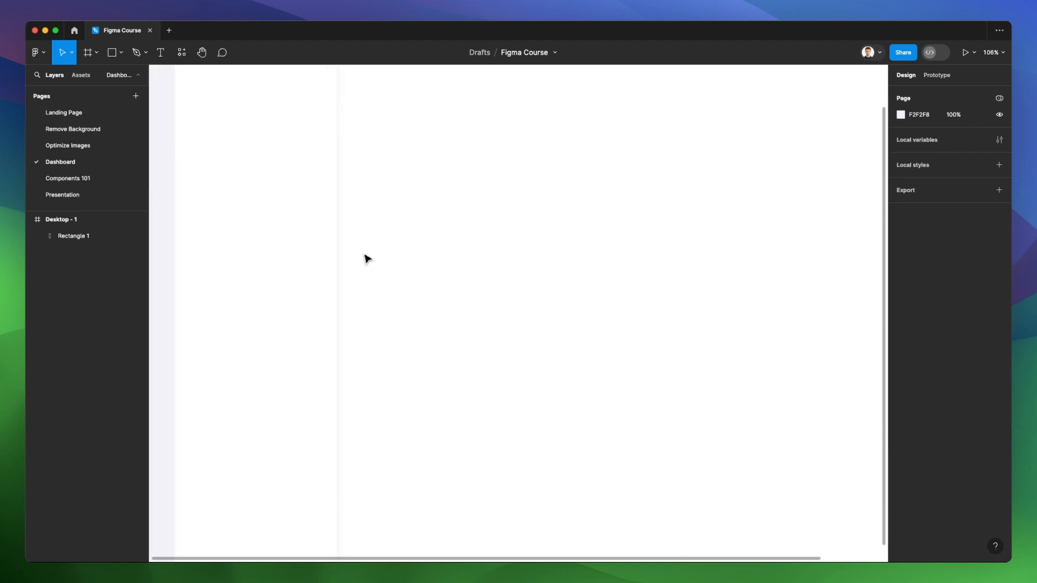
scroll(280, 144, "up", 5)
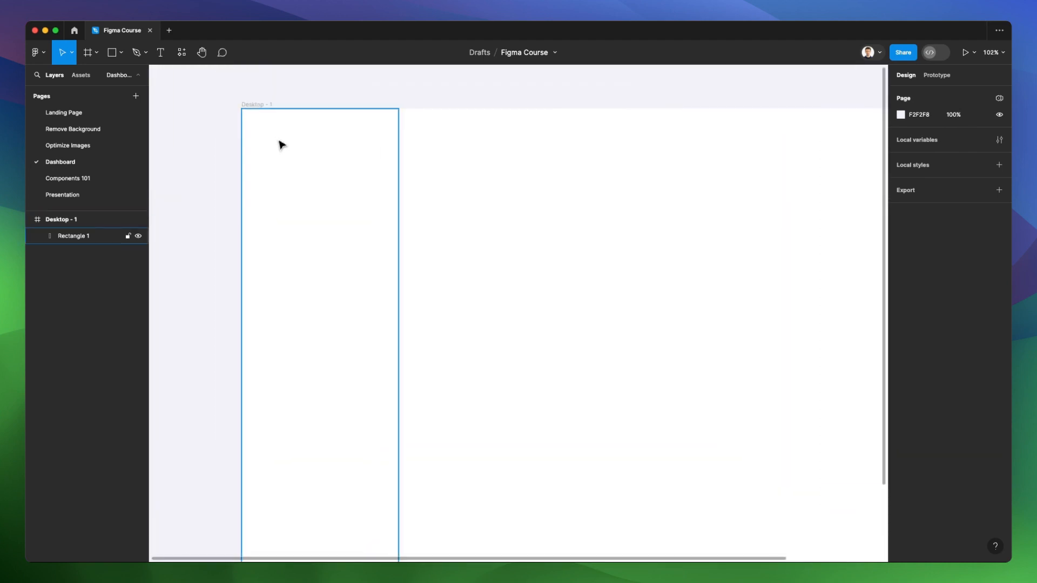
left_click(295, 151)
key("o")
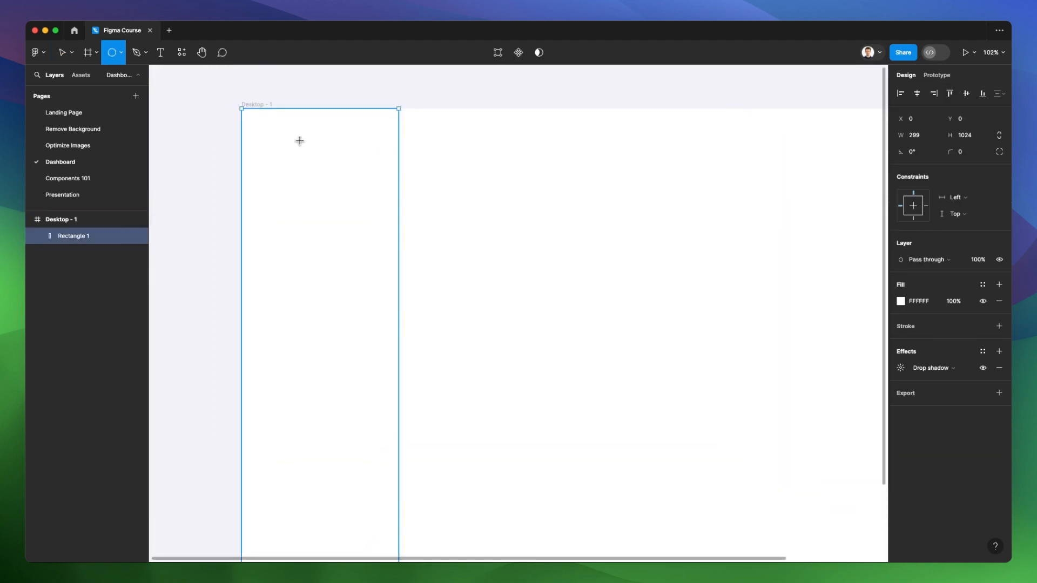
left_click_drag(292, 135, 354, 197)
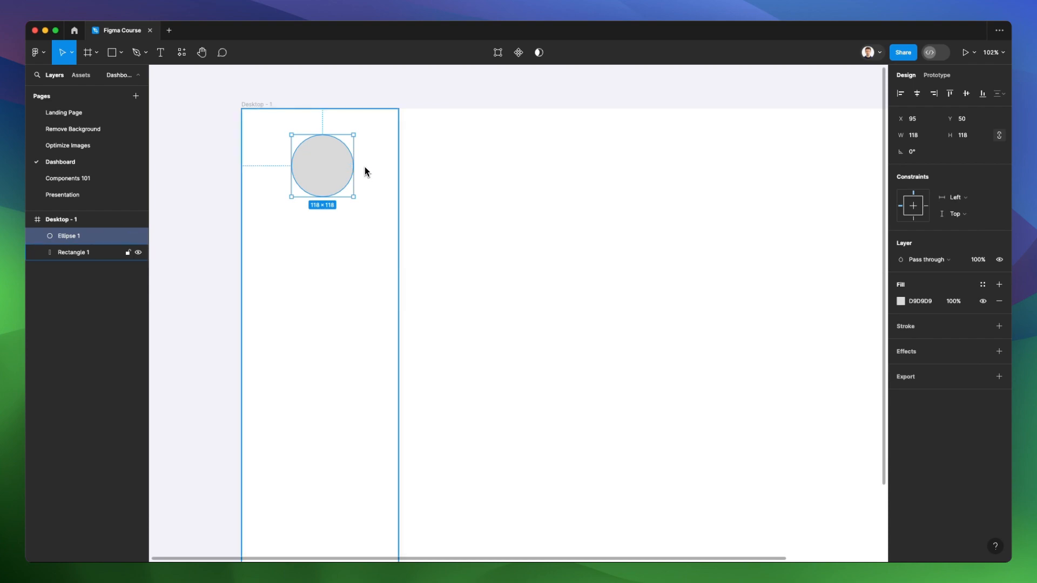
Step: Center the avatar circle horizontally in the sidebar and shrink it proportionally to about 104 × 104
left_click_drag(347, 163, 340, 173)
left_click(381, 165)
left_click(346, 165)
left_click_drag(327, 197, 326, 191)
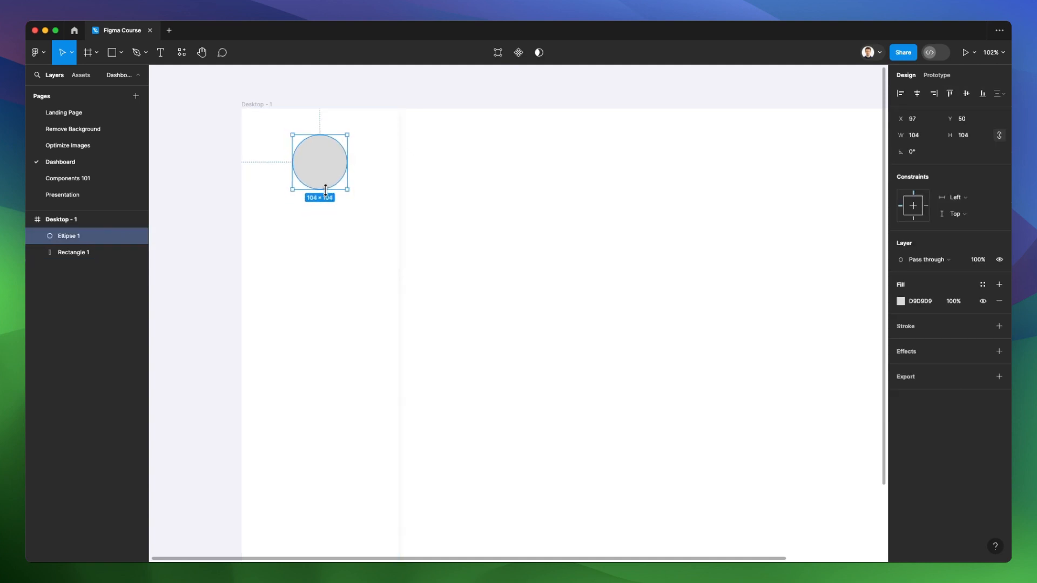
Step: Fill the circle with an Unsplash plugin portrait of the smiling dark-haired woman in a white T-shirt
left_click(183, 56)
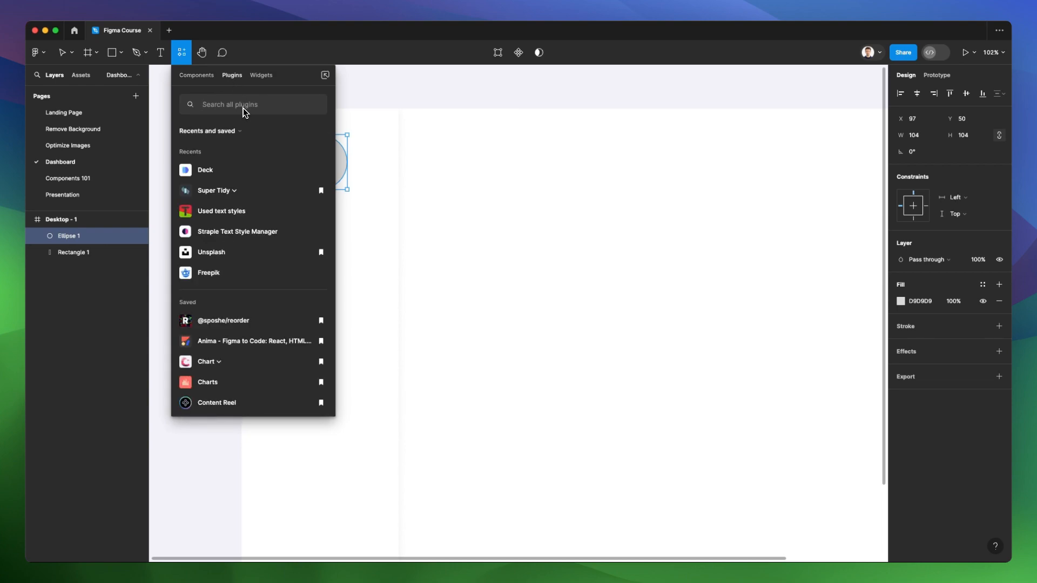
type("unsplash")
key("Escape")
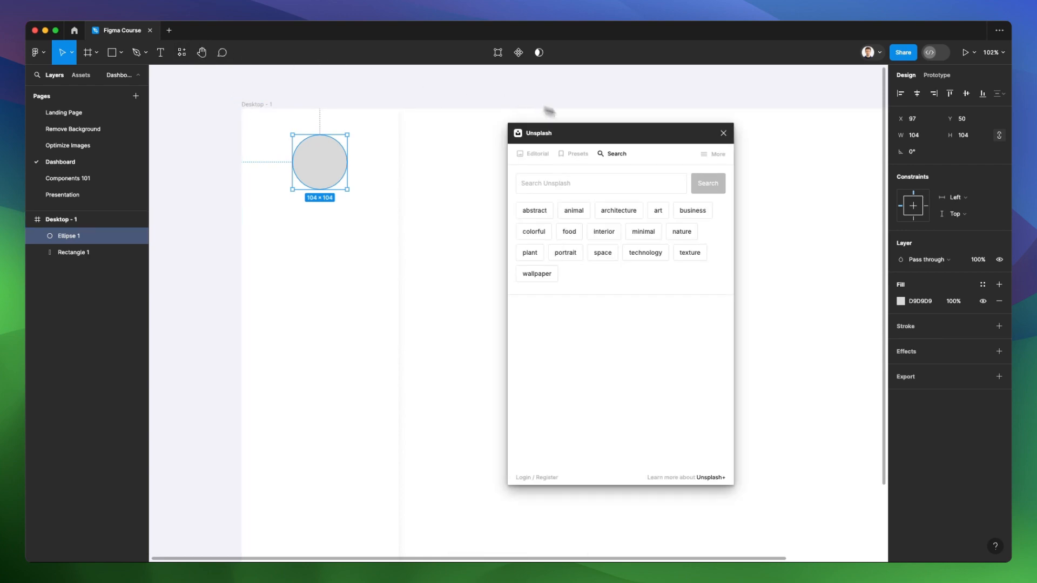
left_click(547, 258)
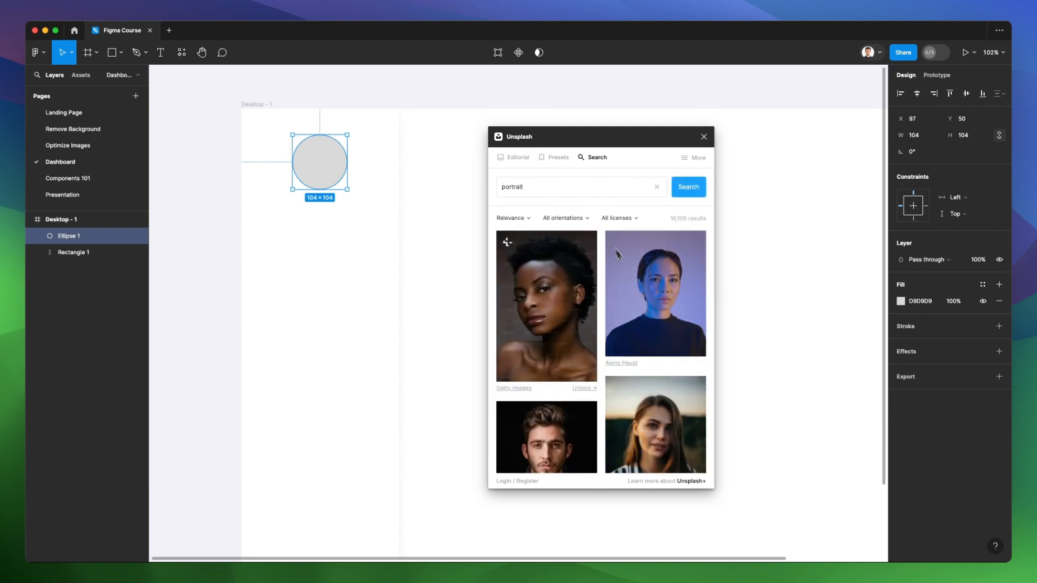
scroll(604, 285, "down", 10)
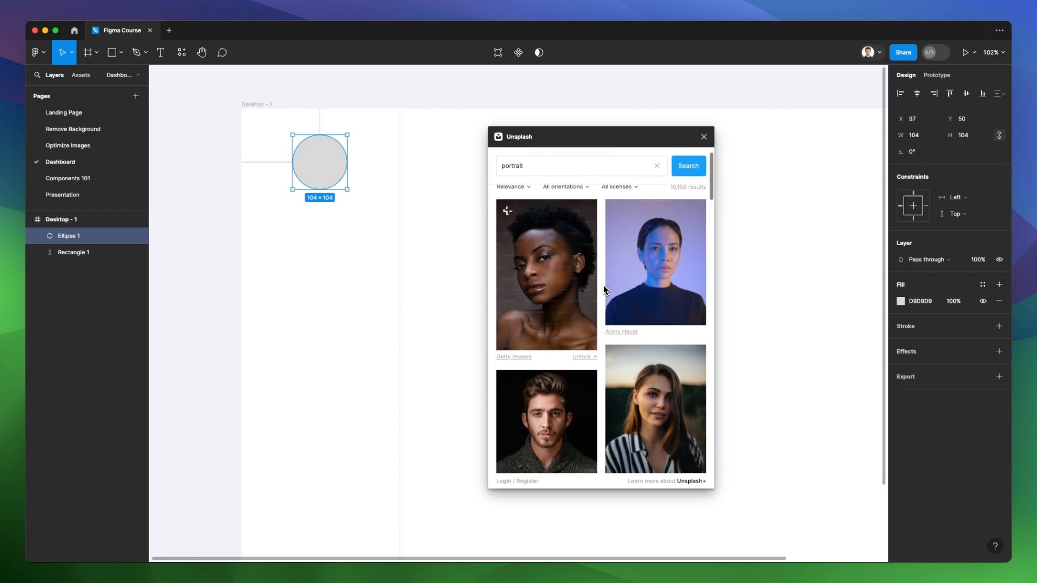
scroll(604, 287, "down", 3)
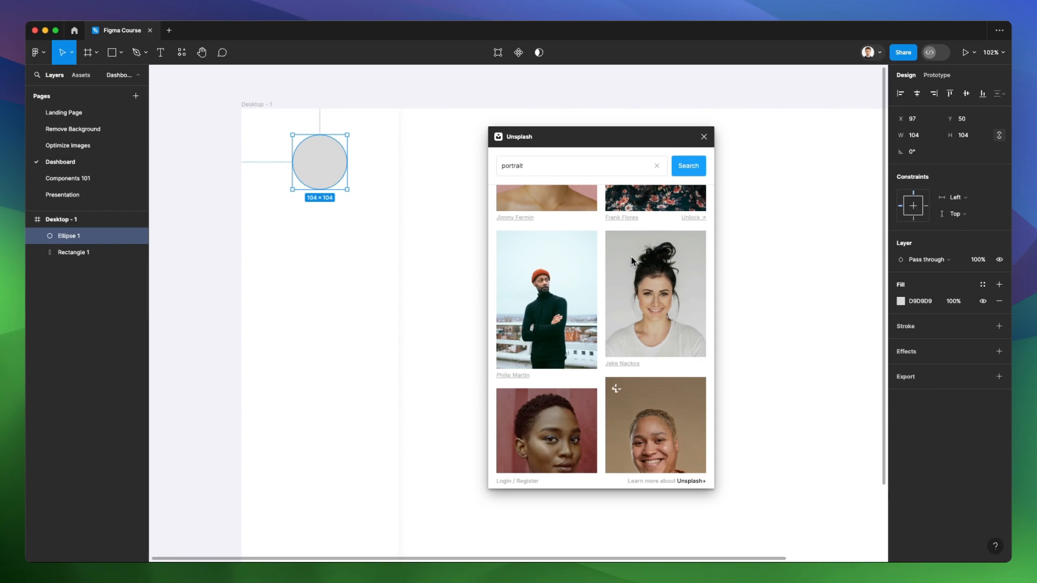
left_click(697, 301)
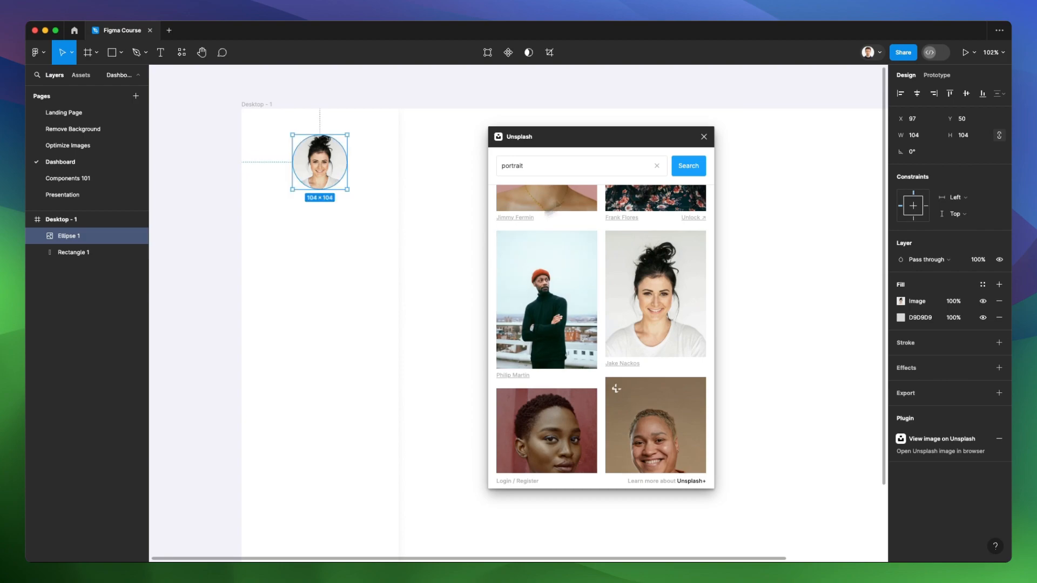
left_click(703, 137)
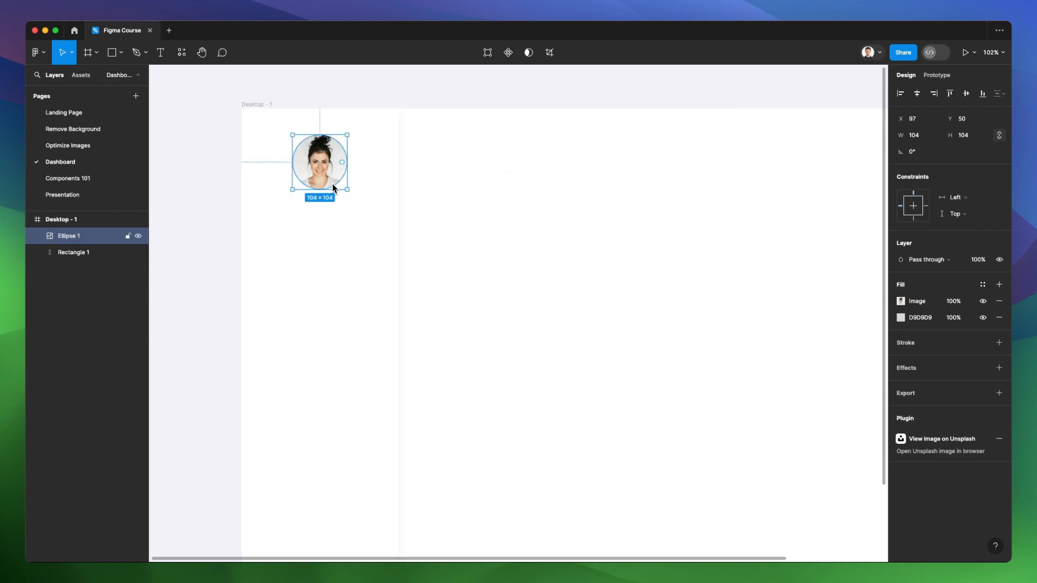
Step: Shrink the avatar image proportionally around its horizontal center to about 97 × 97
scroll(285, 202, "down", 5)
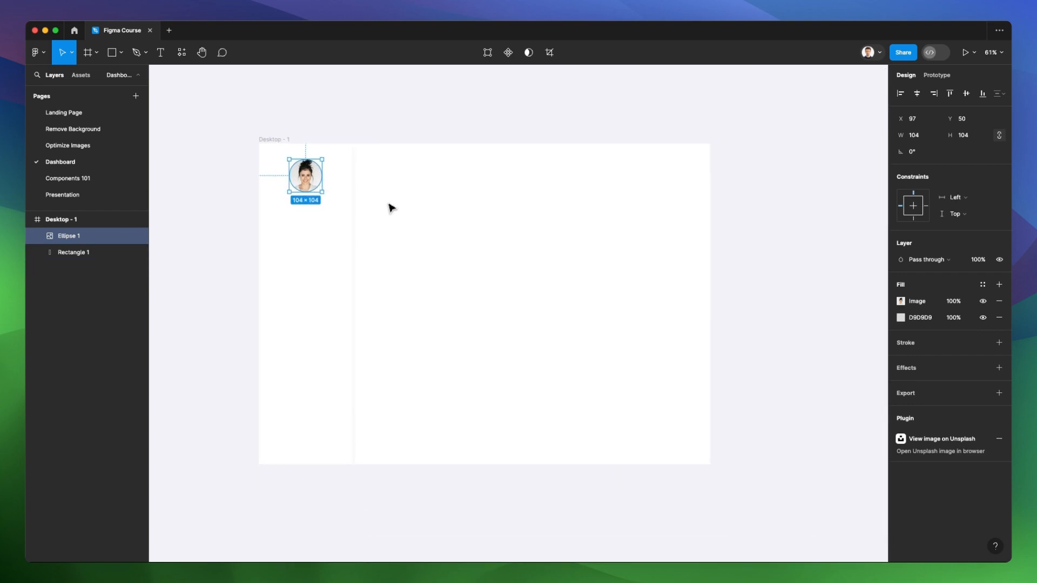
scroll(264, 158, "up", 5)
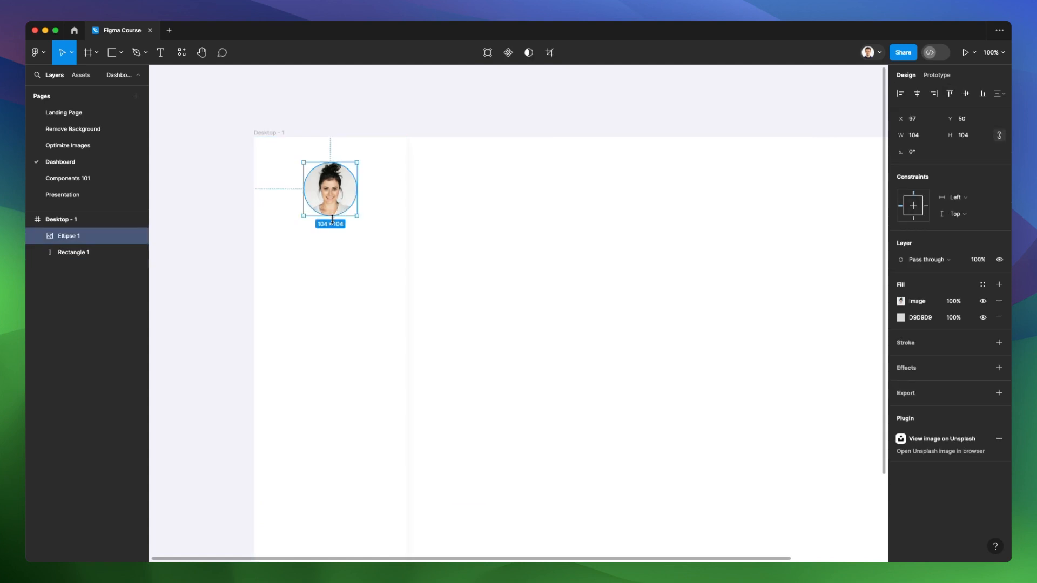
left_click_drag(332, 216, 332, 212)
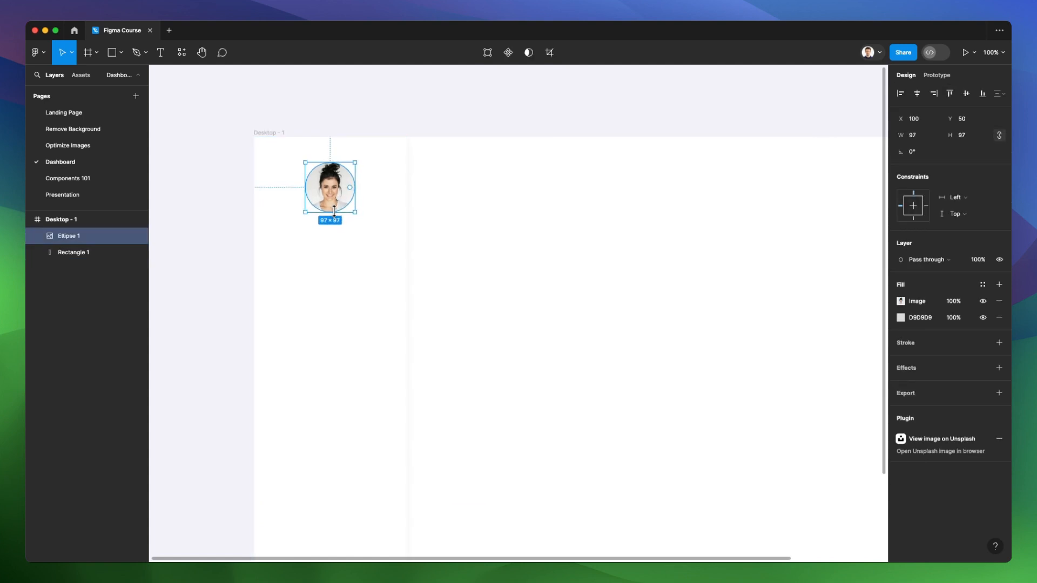
key("t")
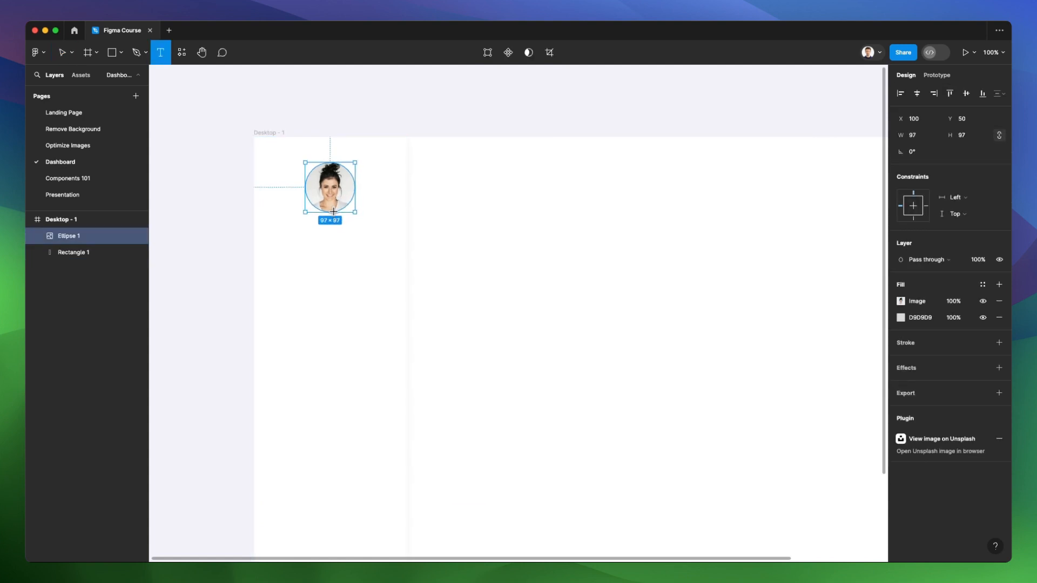
left_click(314, 232)
left_click(917, 303)
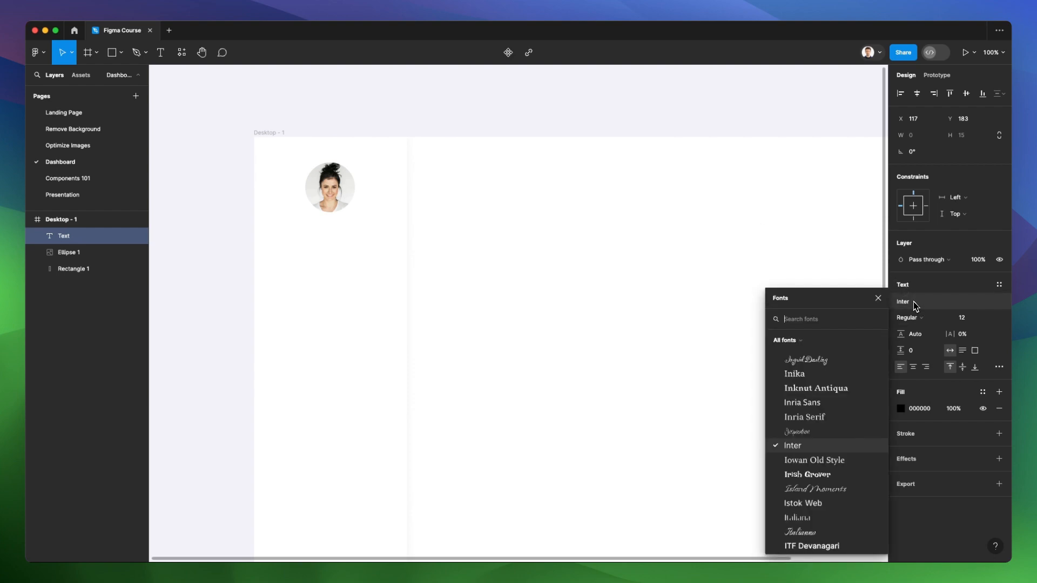
left_click(809, 447)
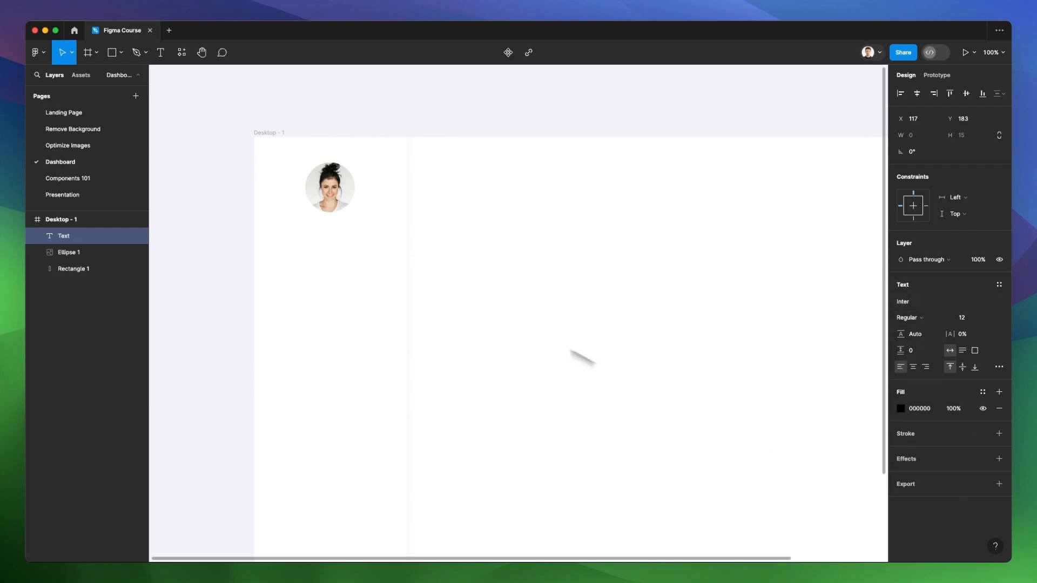
key("Escape")
Step: Add a text layer with the profile's full name and center it directly beneath the avatar
key("t")
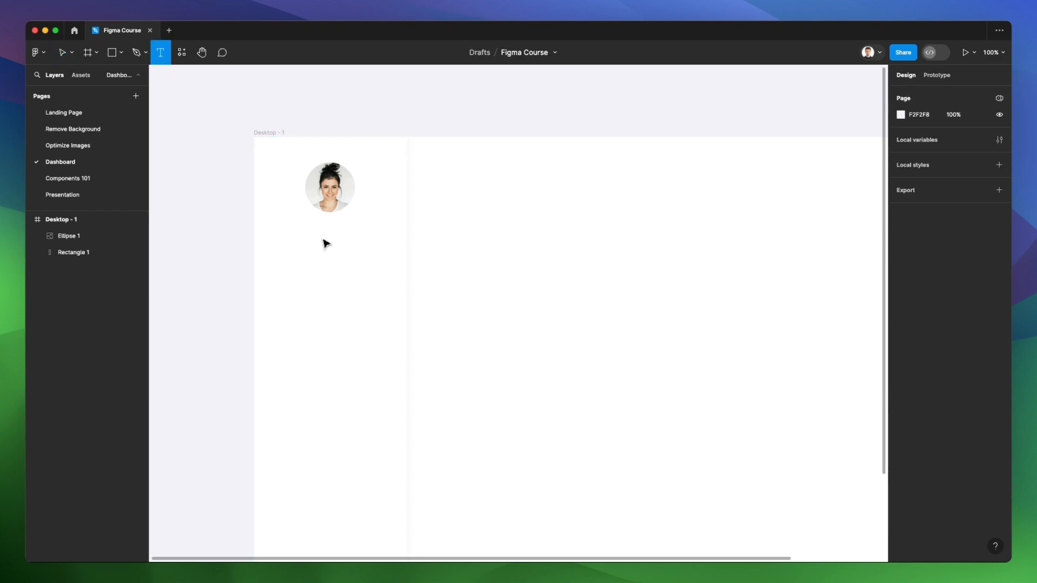
left_click(326, 244)
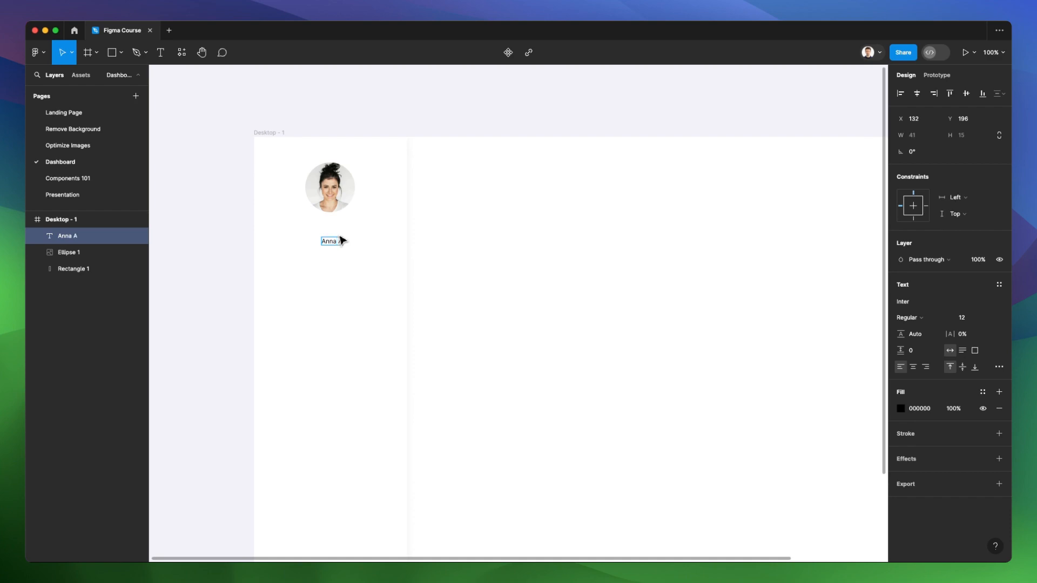
type("insons")
key("Escape")
left_click_drag(345, 245, 331, 229)
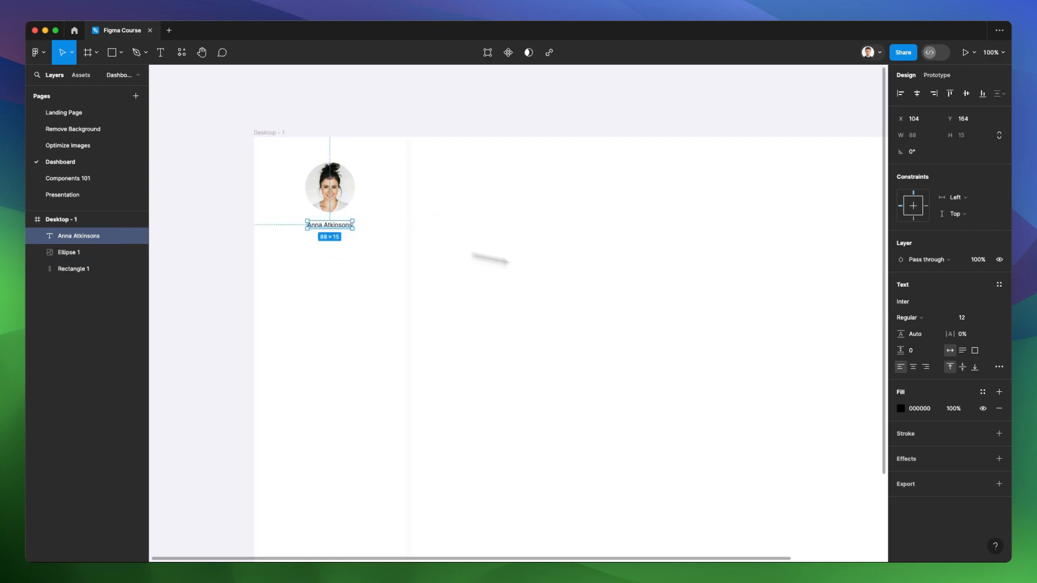
Step: Center-align the profile name text and set it to size 14, Semi Bold
left_click(914, 367)
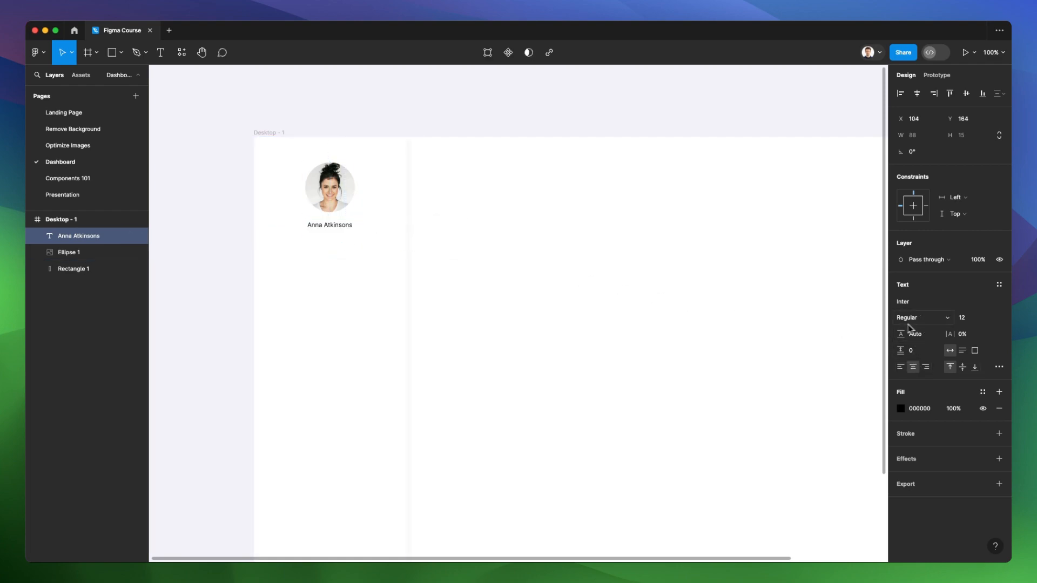
left_click(967, 318)
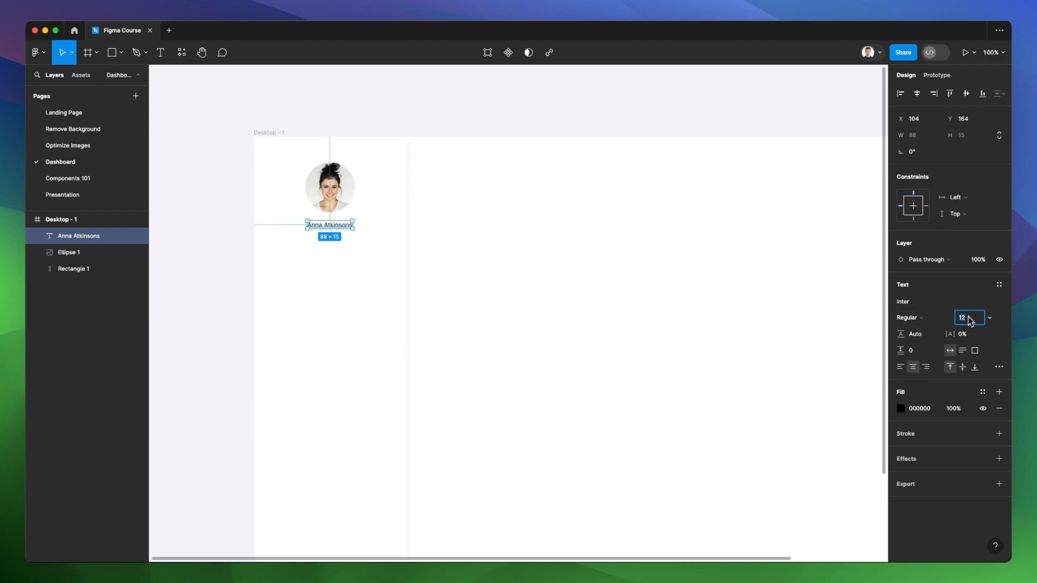
type("14")
key("Return")
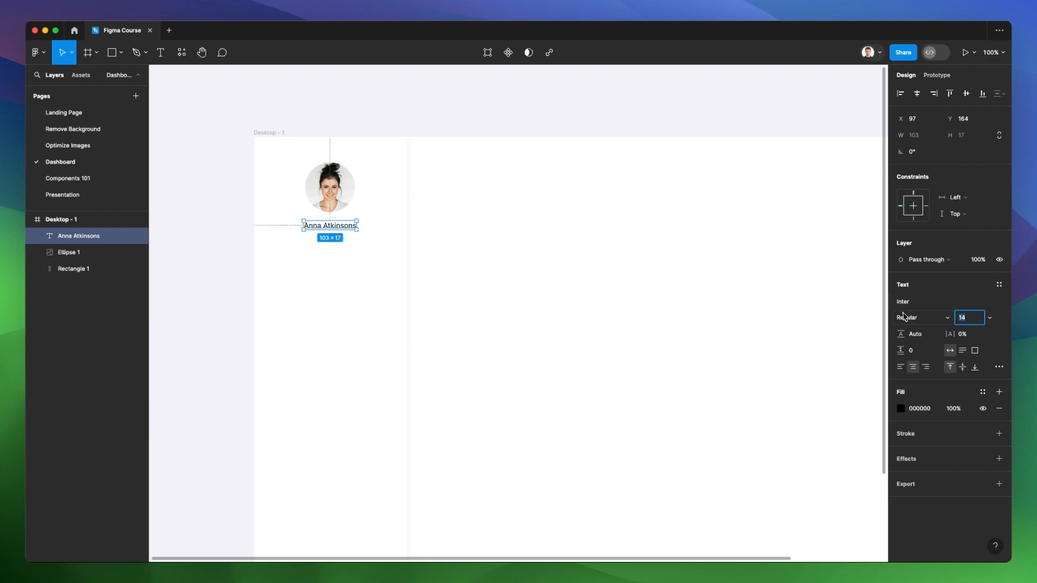
left_click(910, 318)
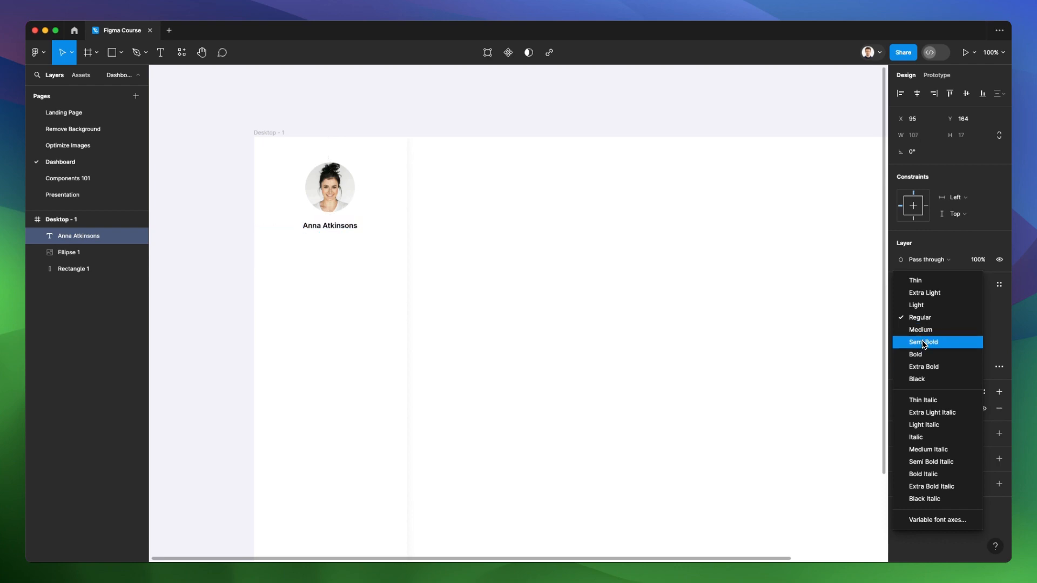
left_click(924, 343)
Step: Duplicate the name text directly beneath itself, change the copy to "Profile" and set its size to 12
left_click_drag(345, 228, 335, 242)
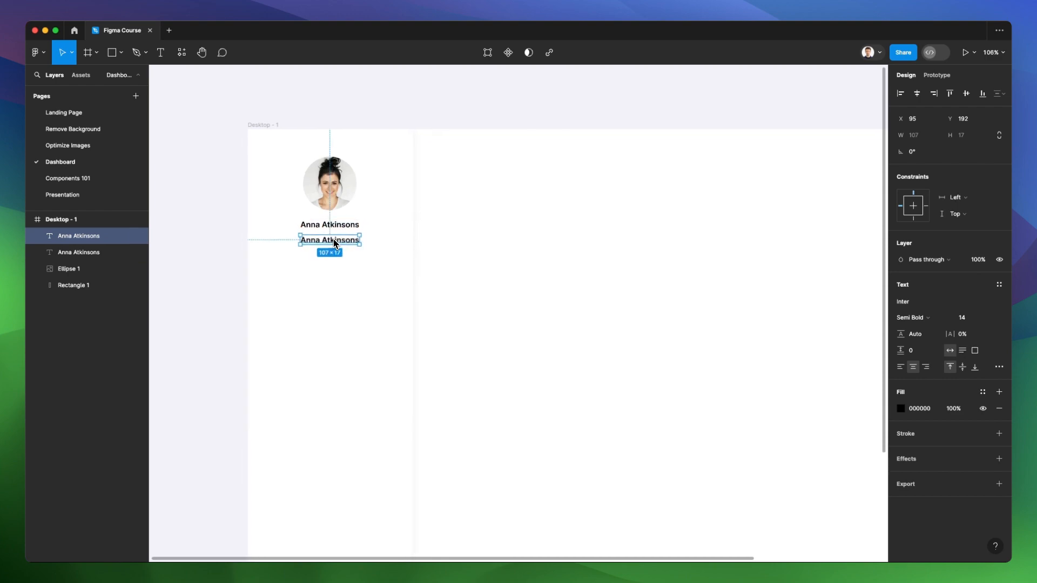
scroll(334, 243, "up", 5)
double_click(342, 242)
type("Profile")
key("Escape")
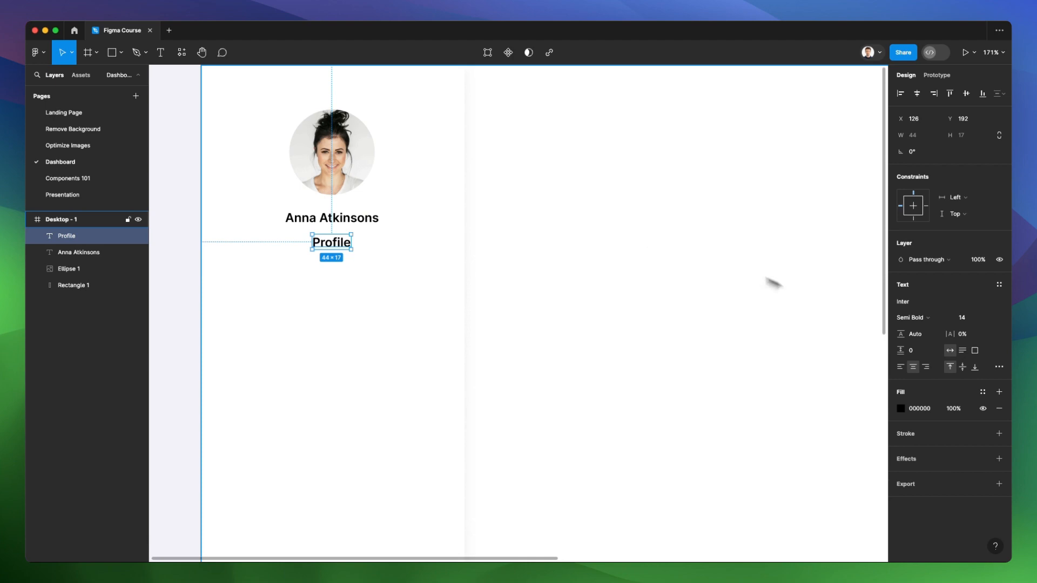
scroll(616, 284, "down", 3)
left_click(966, 319)
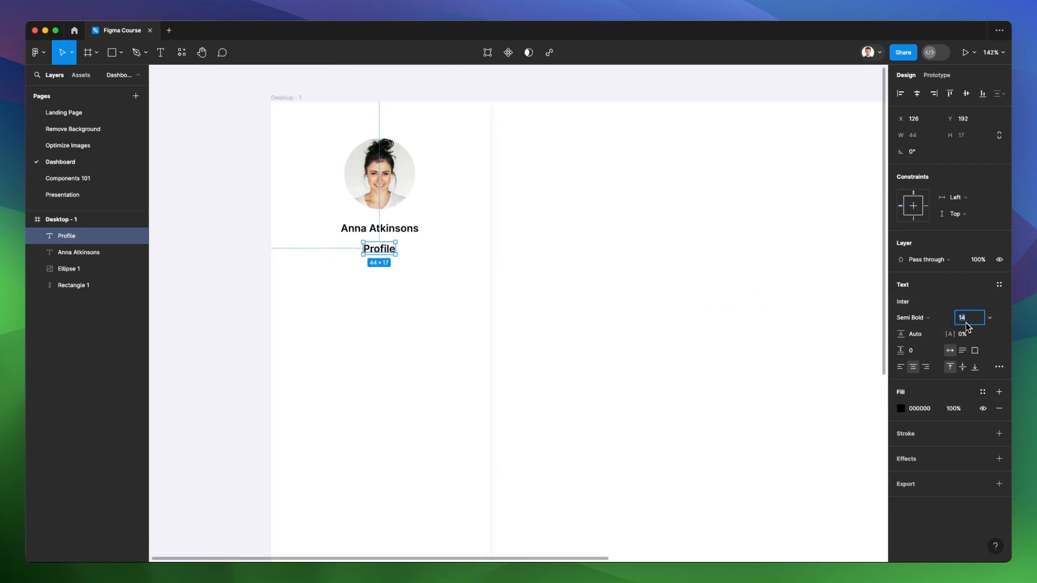
type("12")
key("Return")
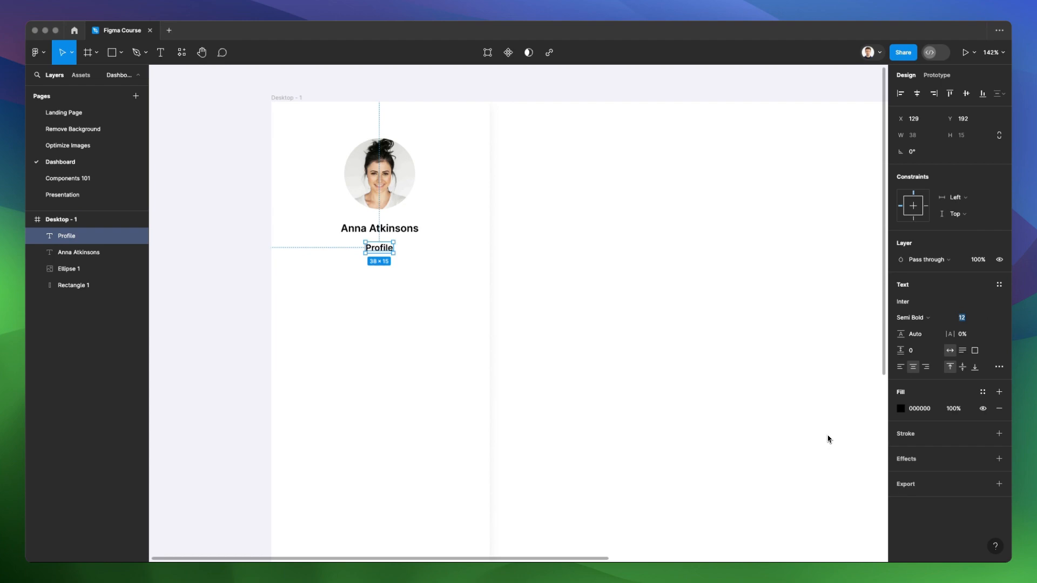
Step: Change the fill of the Profile text to blue 0057FF
left_click(896, 411)
left_click(900, 409)
left_click_drag(851, 267, 537, 229)
left_click(537, 394)
left_click_drag(551, 295, 597, 227)
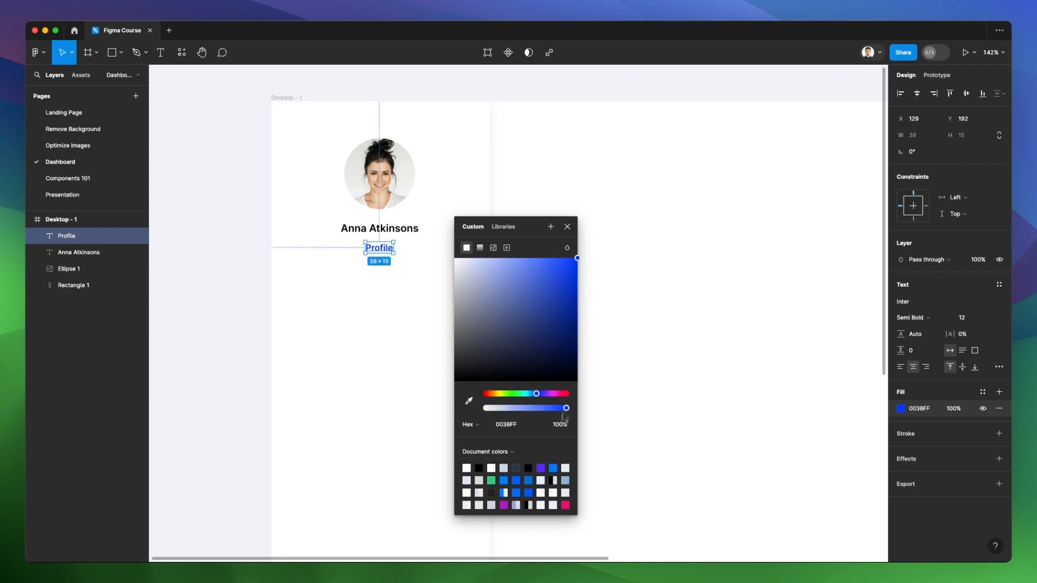
left_click(537, 395)
left_click_drag(537, 396, 536, 396)
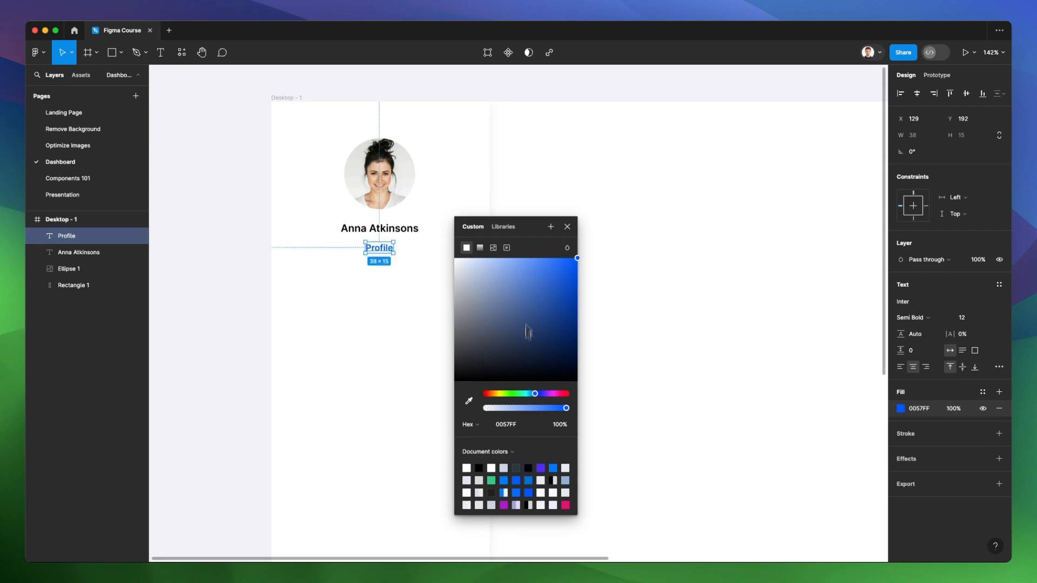
left_click(567, 227)
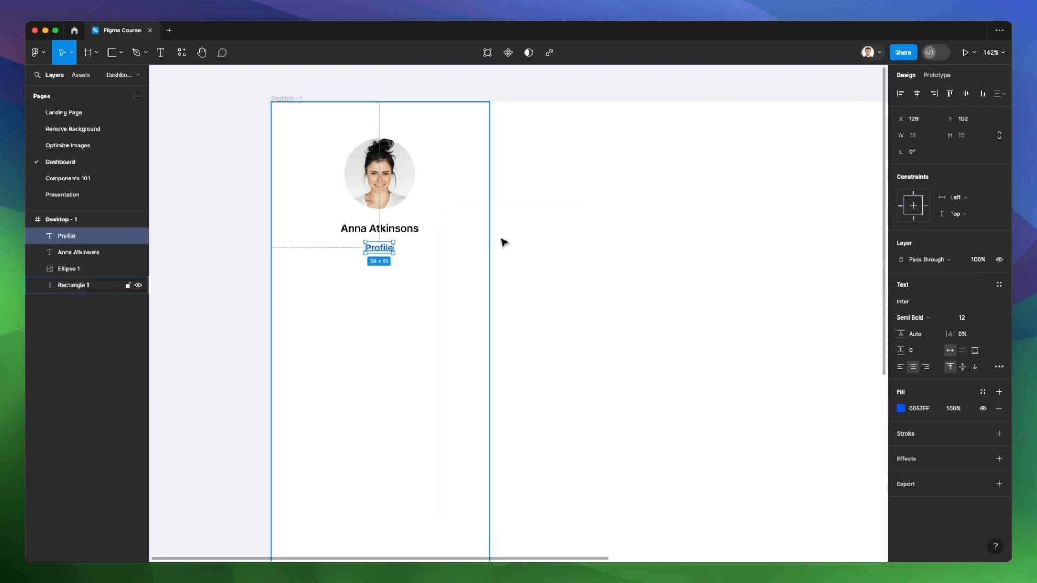
Step: Wrap the name and Profile texts in an auto layout, and combine it with the avatar in an outer auto layout
left_click(401, 201)
left_click(393, 229)
left_click(384, 248, "shift")
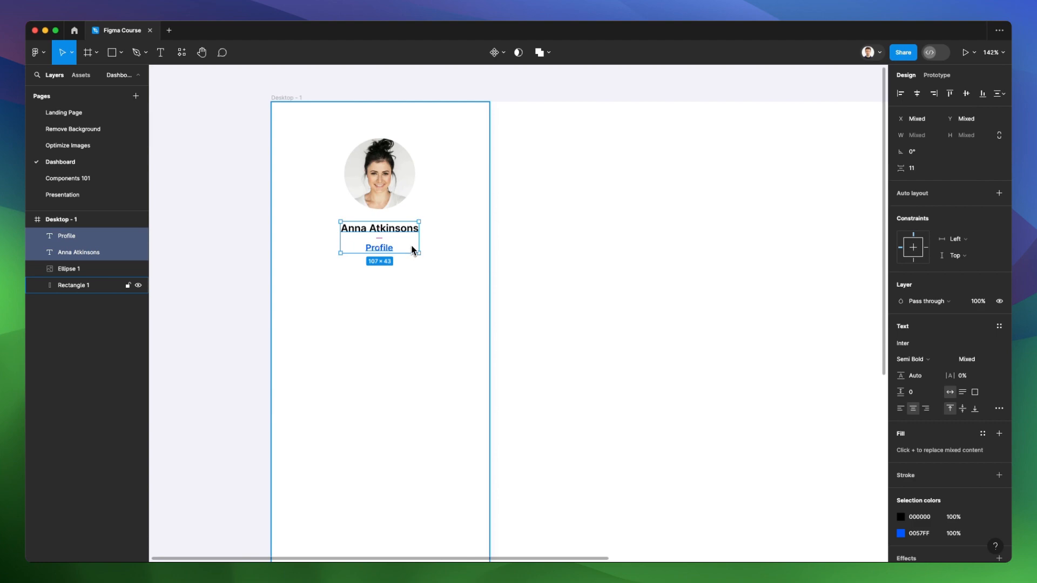
key("shift+a")
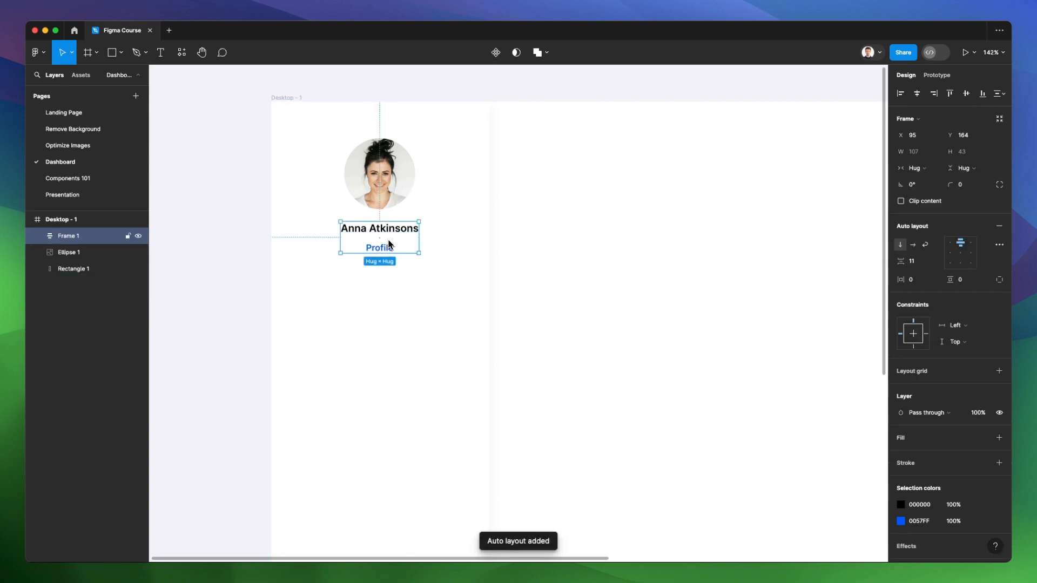
left_click(378, 186, "shift")
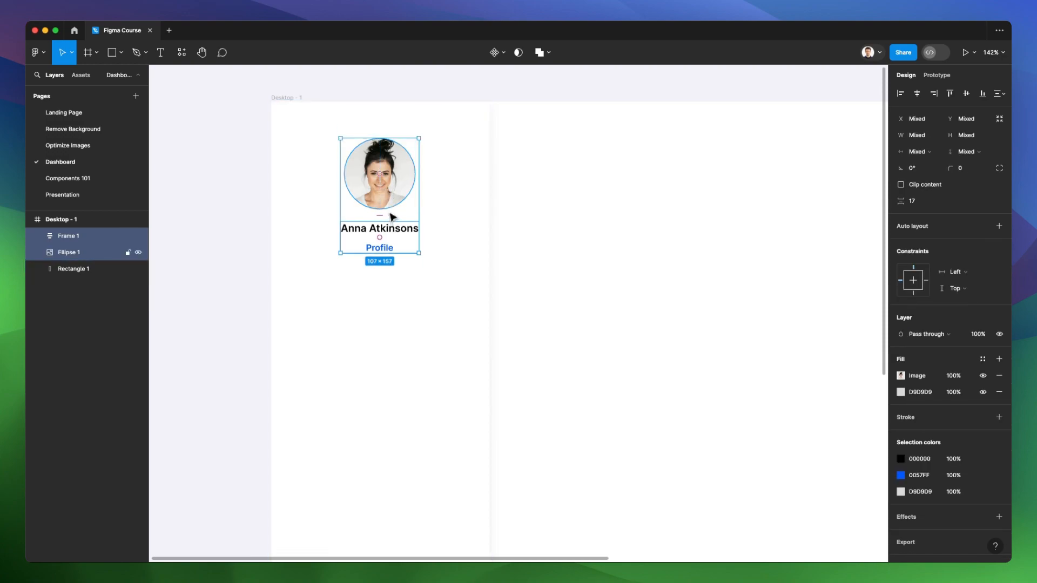
key("shift+a")
left_click(544, 201)
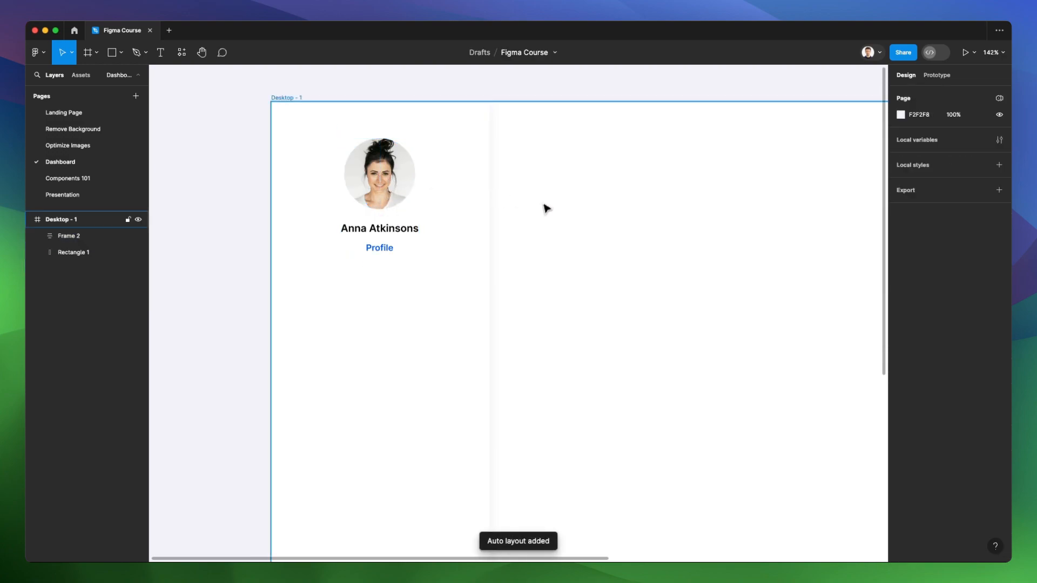
Step: Set the auto layout spacing between the name and Profile texts to 9
scroll(545, 214, "down", 2)
double_click(404, 235)
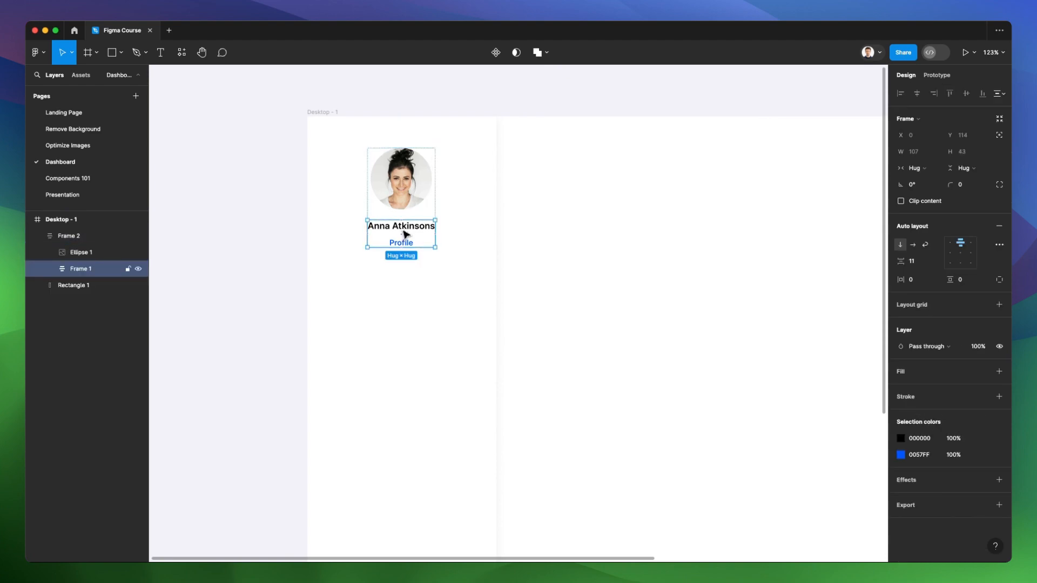
scroll(413, 236, "up", 3)
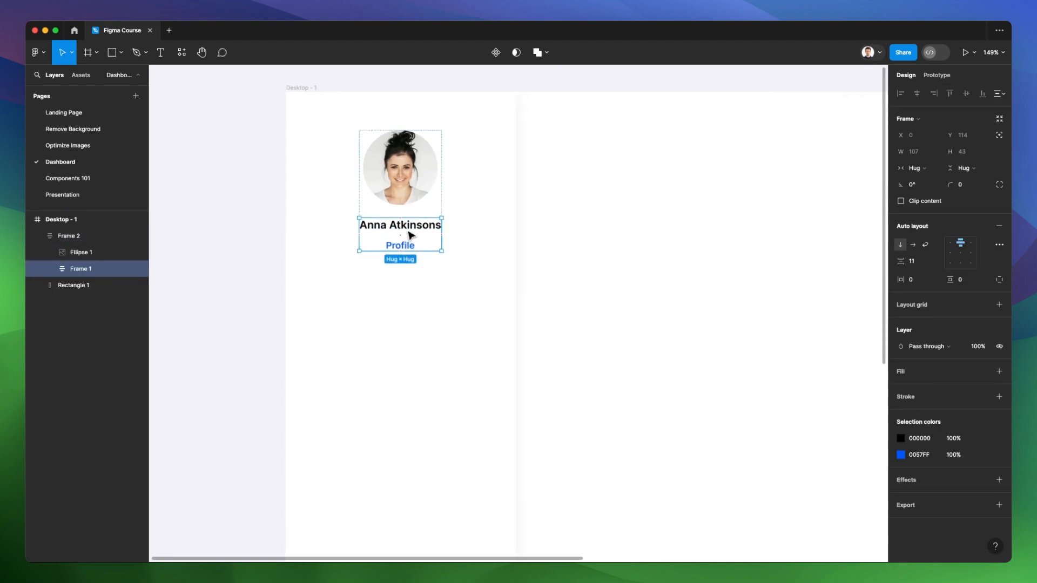
left_click_drag(901, 262, 900, 263)
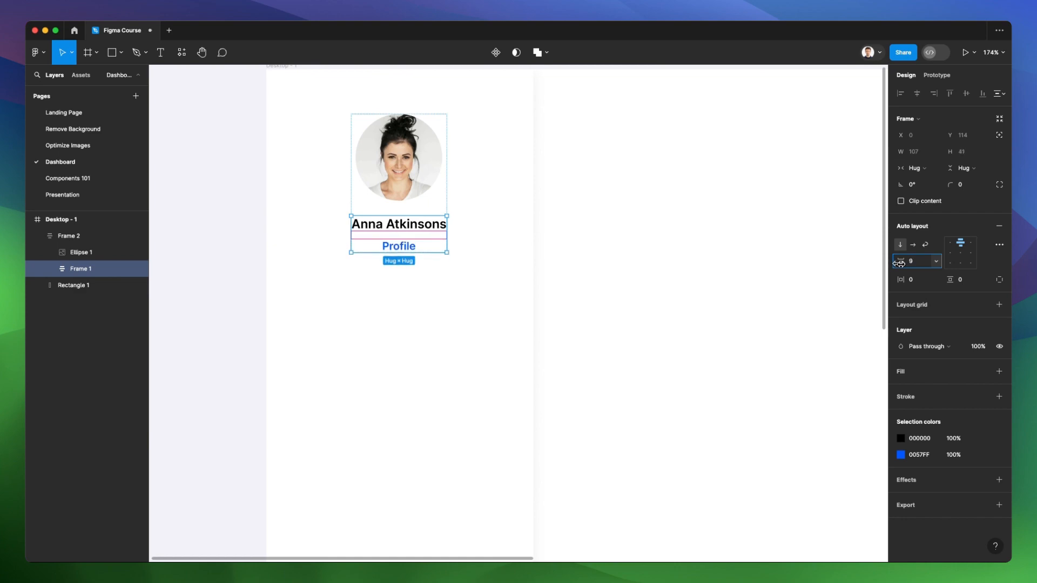
left_click(837, 269)
scroll(516, 244, "down", 2)
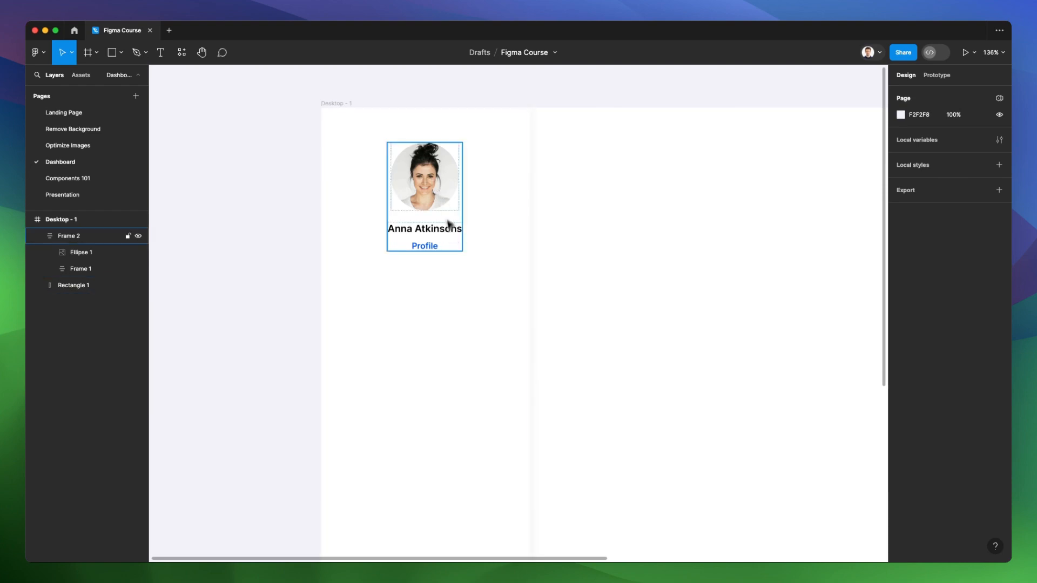
Step: Draw a horizontal divider line about 245 wide below the Profile text and center it in the sidebar
scroll(463, 220, "down", 1)
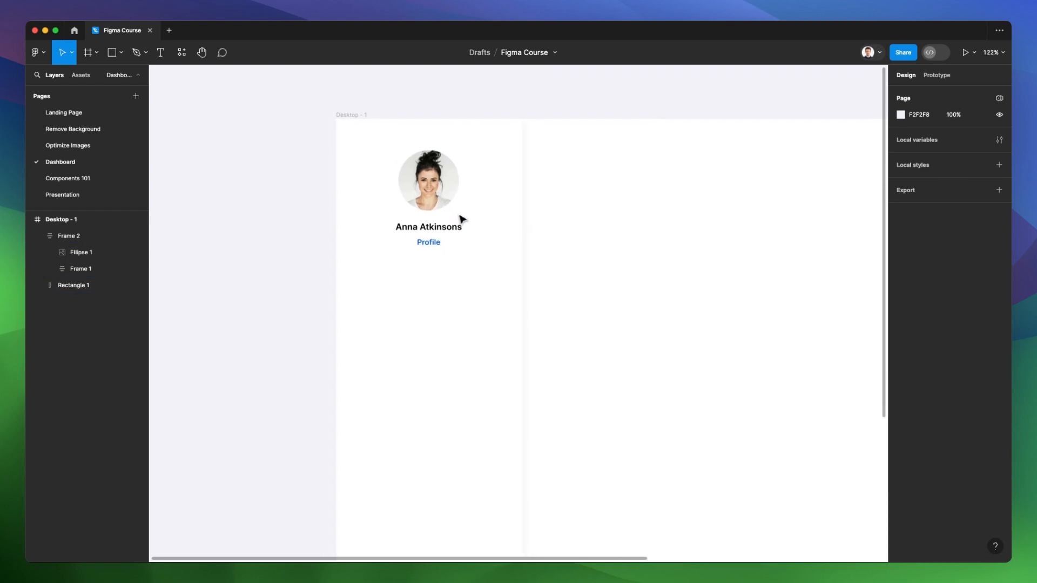
key("l")
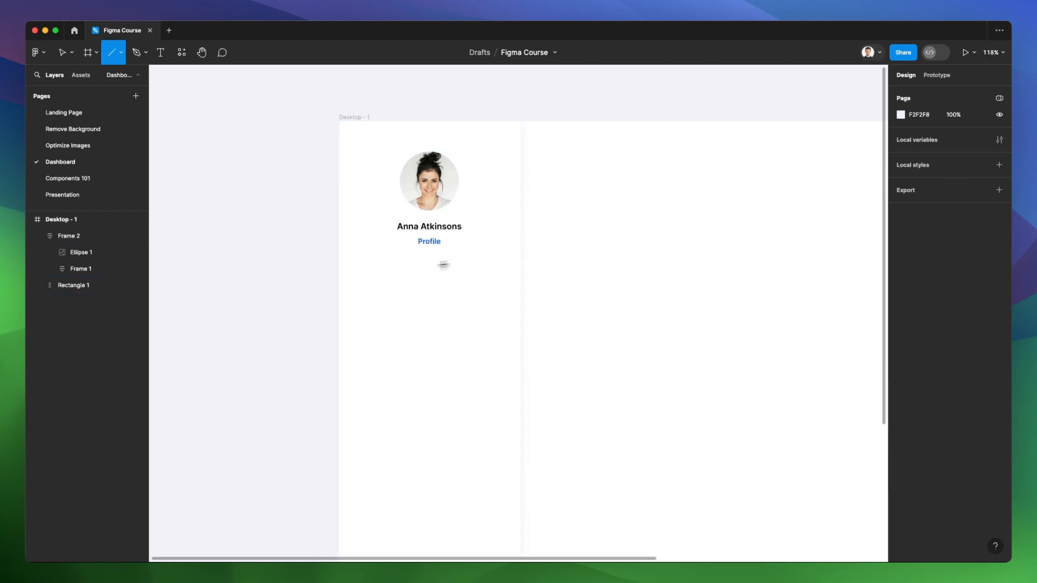
mouse_move(363, 272)
left_mouse_down()
mouse_move(509, 275)
mouse_move(487, 267)
left_mouse_up()
key("super+z")
left_click(491, 281, "shift")
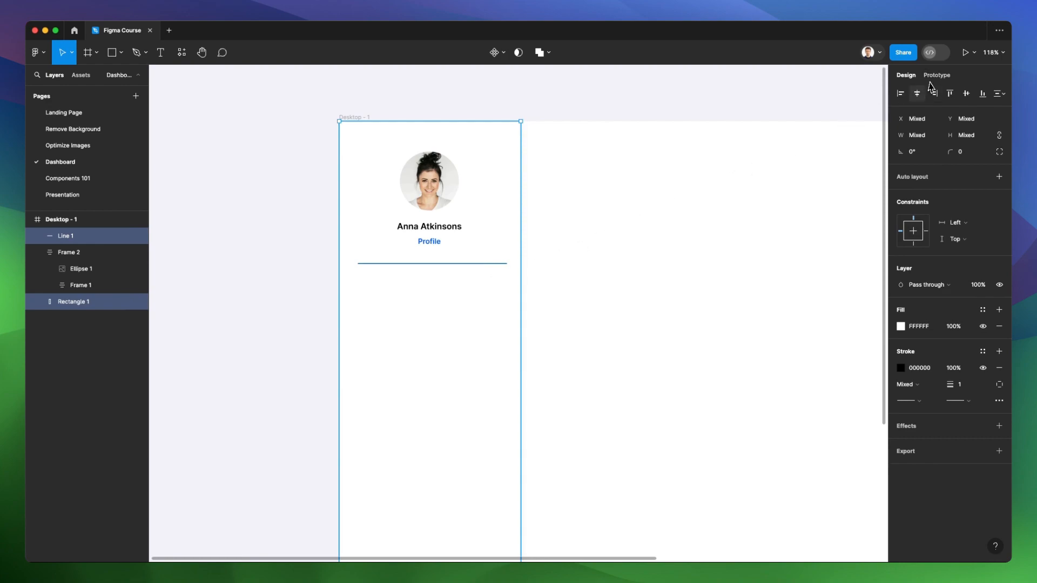
left_click(628, 200)
Step: Move the avatar, name and Profile block up slightly to Y 45
scroll(600, 201, "down", 3)
scroll(599, 201, "right", 2)
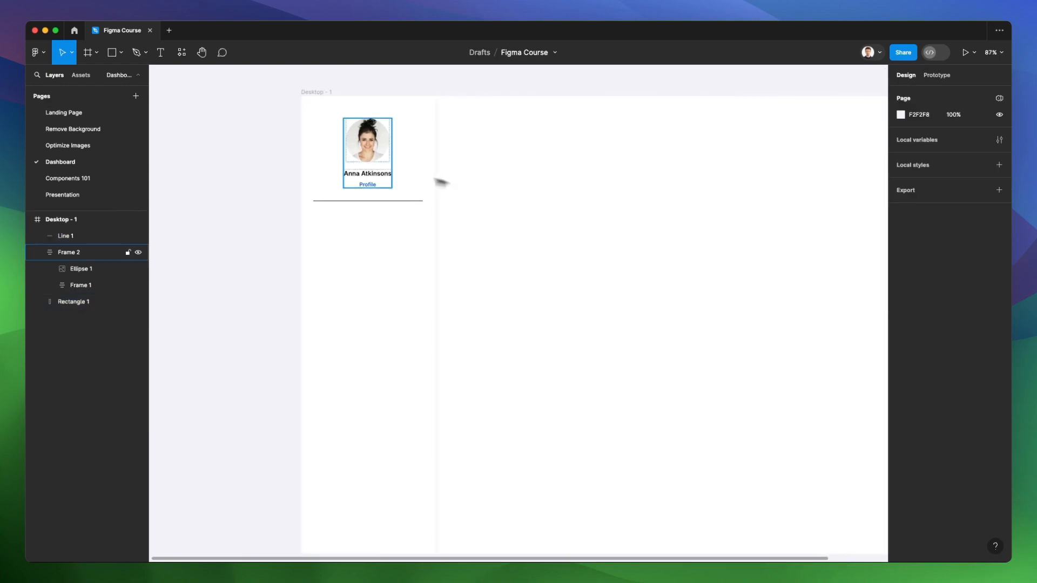
left_click(365, 162)
left_click_drag(365, 163, 365, 161)
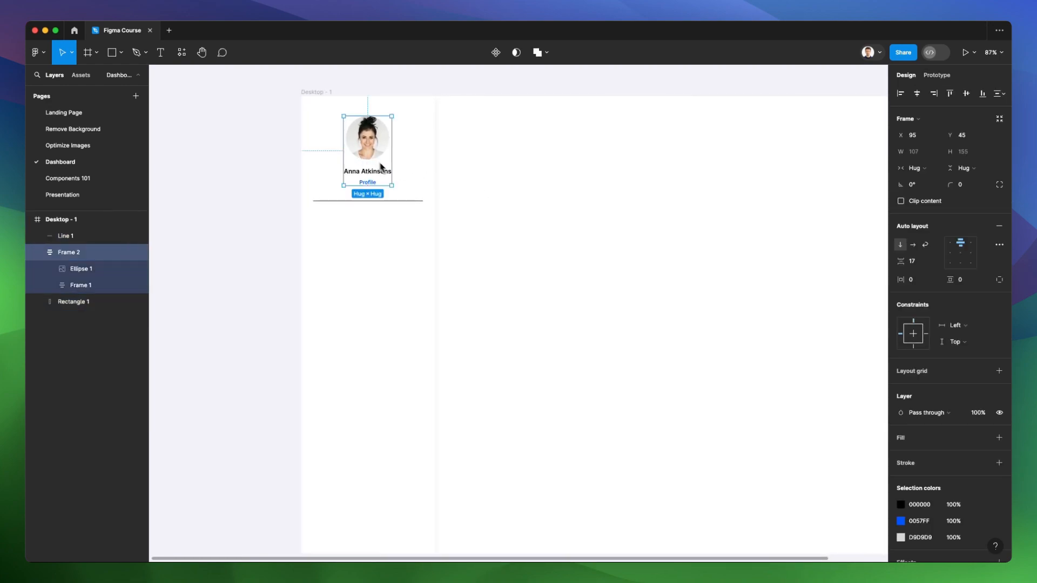
Step: Change the divider line's stroke to light blue-gray D5D9E6
left_click(391, 207)
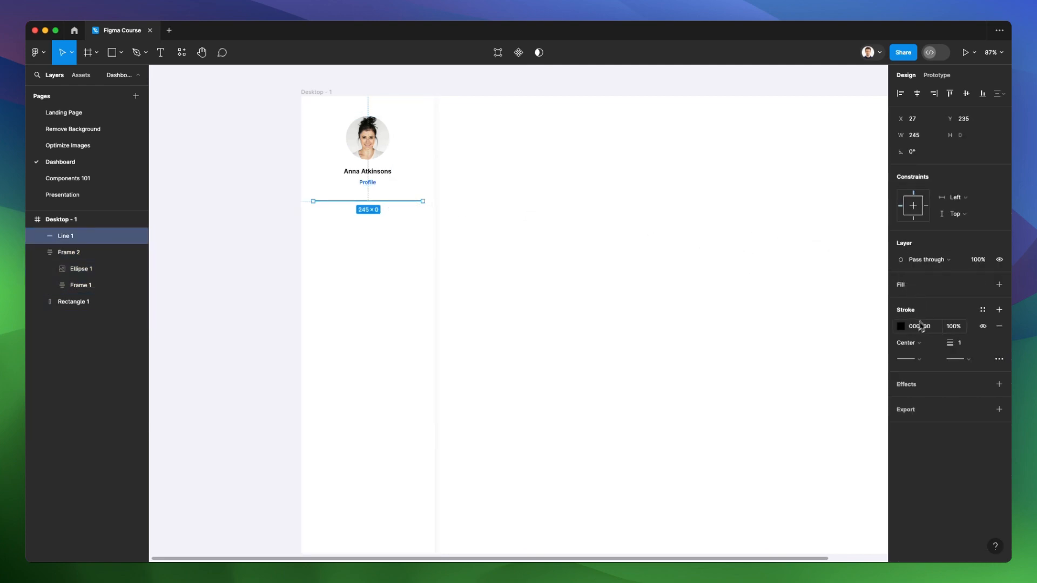
left_click(901, 326)
left_click_drag(846, 286, 647, 174)
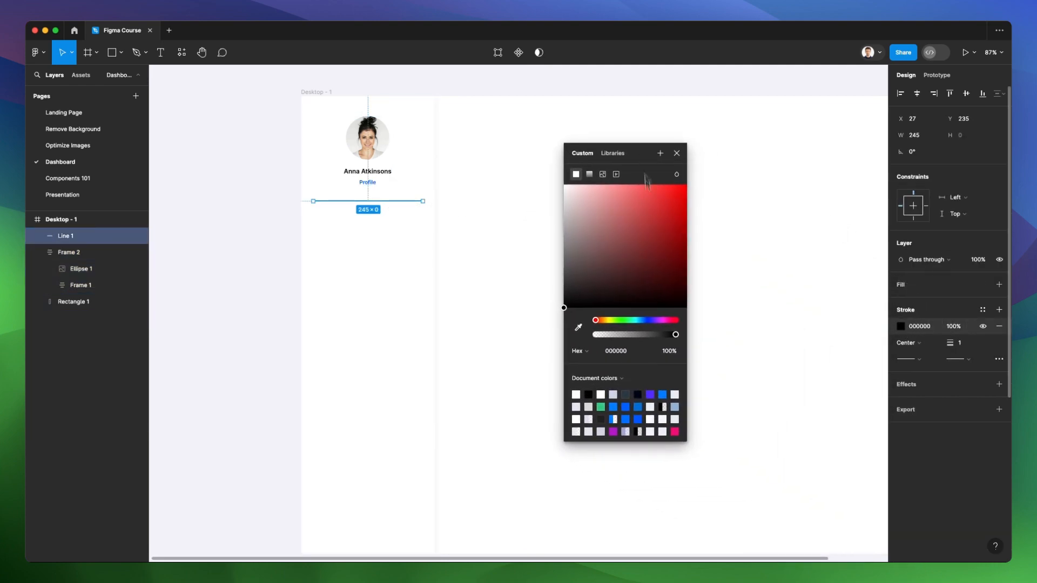
left_click(646, 321)
mouse_move(577, 204)
left_mouse_down()
mouse_move(567, 193)
mouse_move(573, 201)
left_mouse_up()
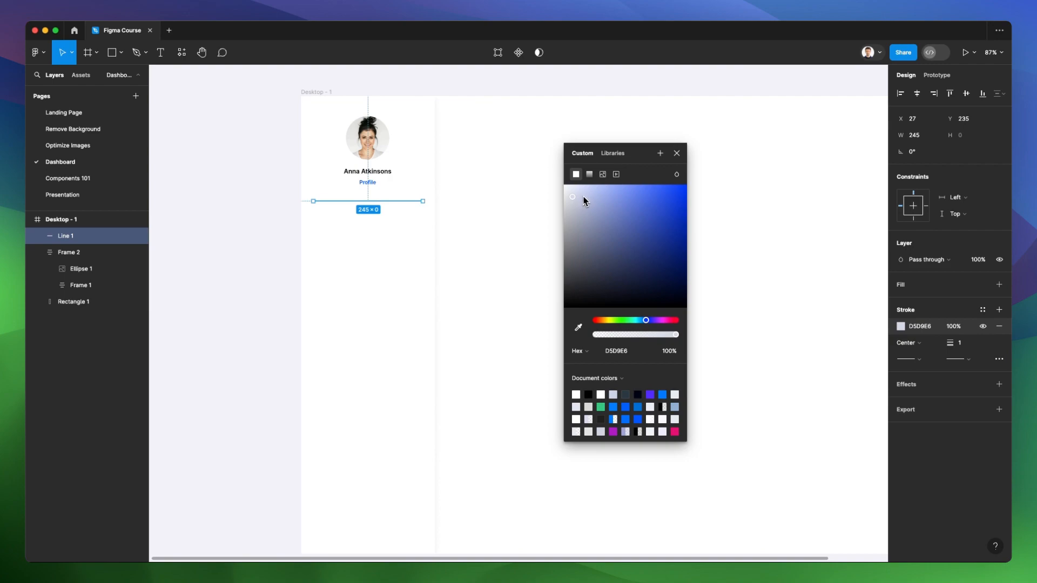
left_click(678, 156)
Step: Combine the divider line and the avatar block in a shared auto layout
scroll(373, 172, "up", 3)
left_click(370, 175, "shift")
key("shift+a")
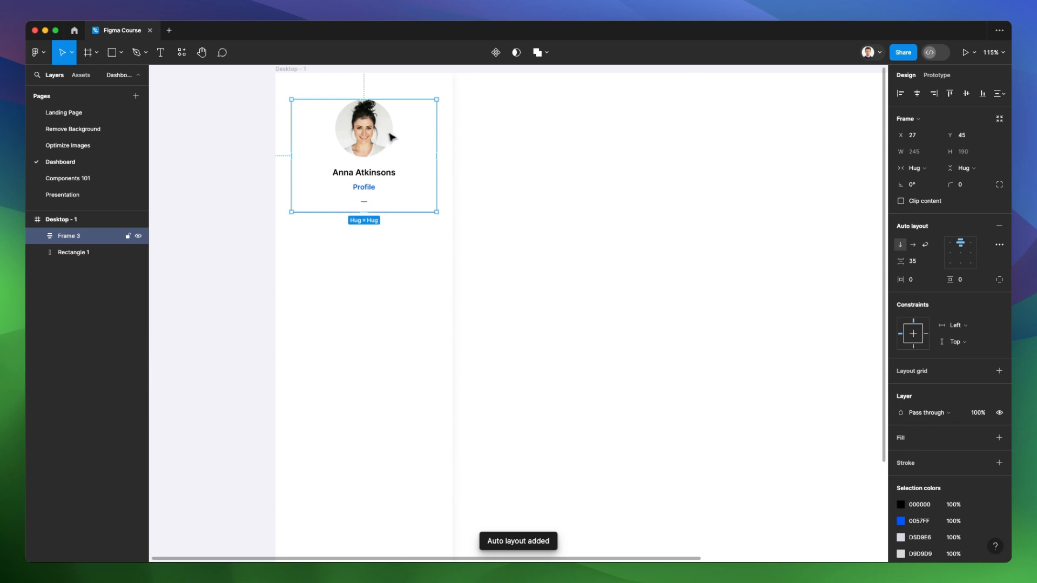
left_click(466, 161, "shift")
key("Escape")
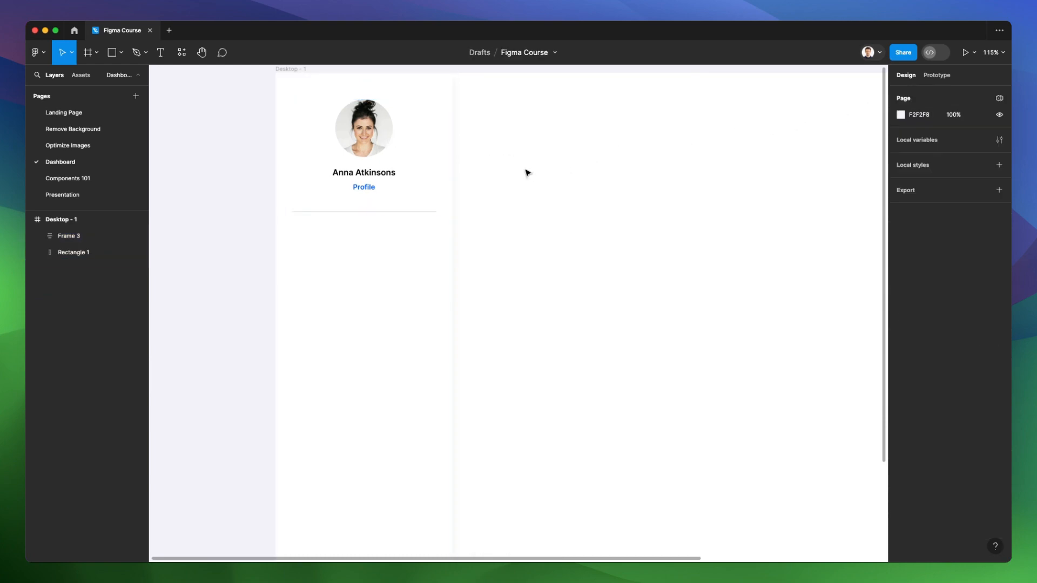
Step: Place a copy of the profile name text below the divider and change its text to "Labels"
scroll(508, 190, "down", 2)
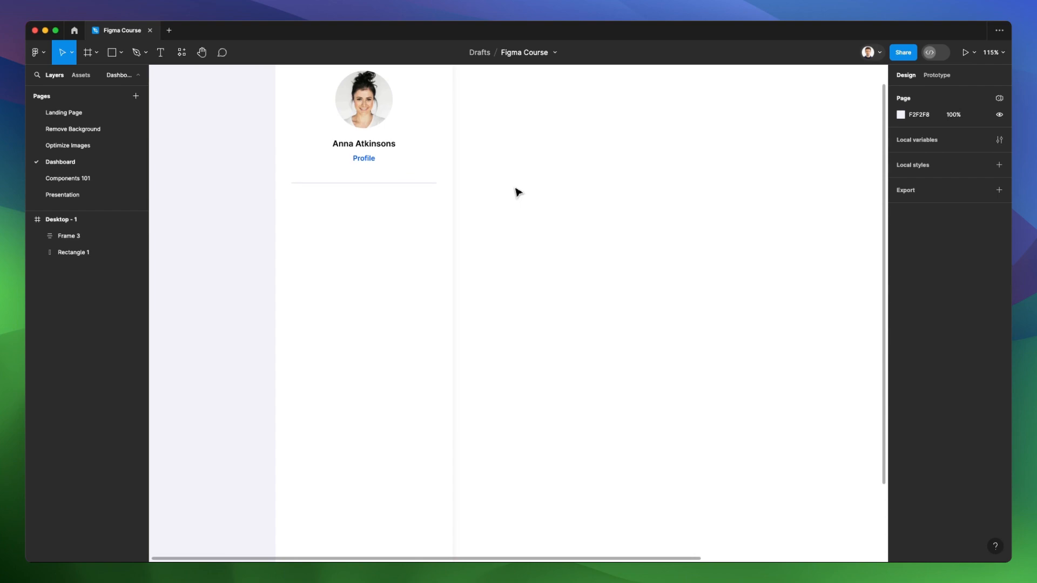
left_click(374, 146, "super")
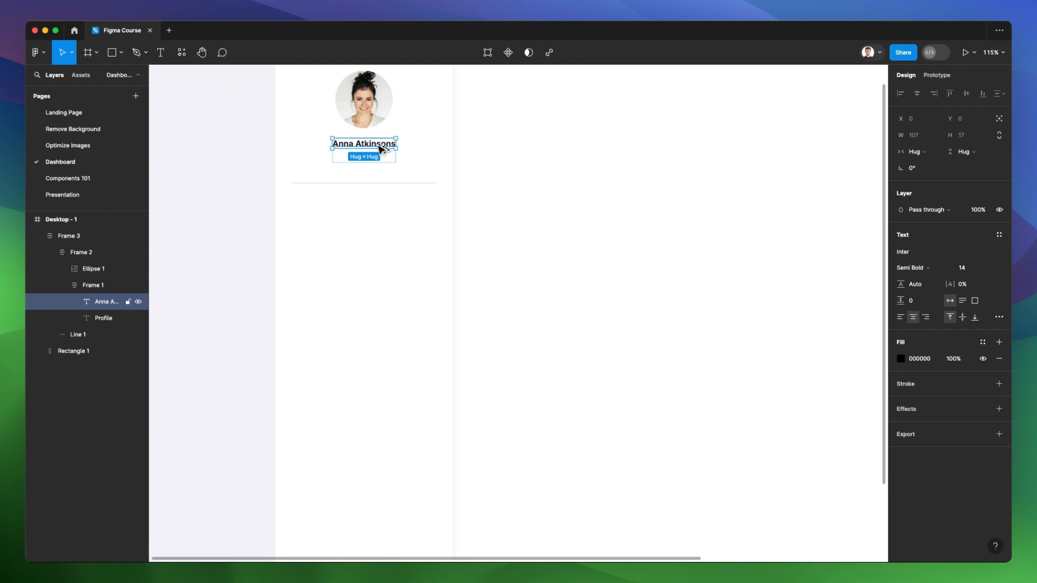
left_click_drag(381, 149, 342, 225)
double_click(342, 225)
type("La")
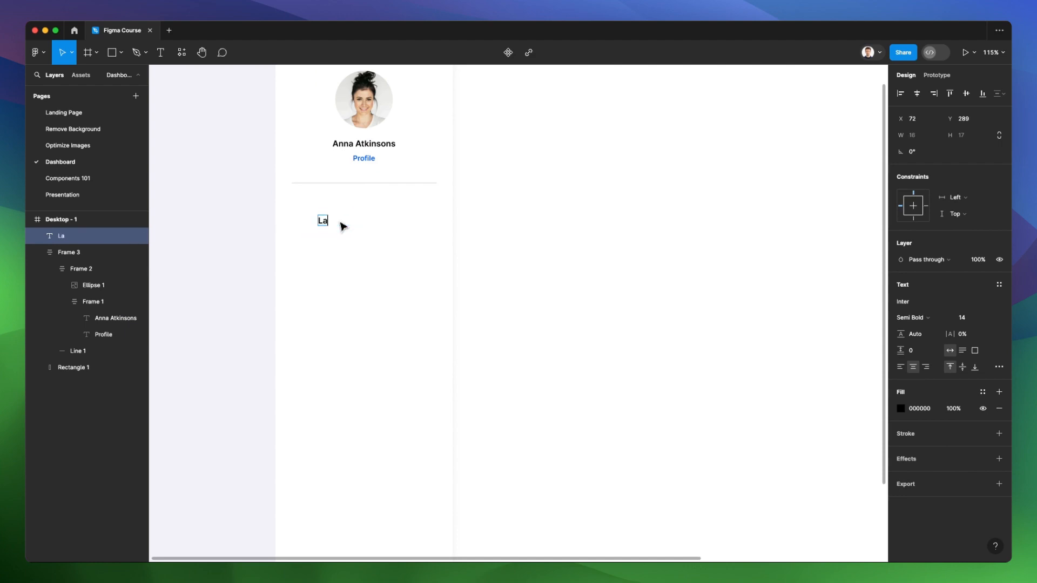
type("bels")
Step: Set the Labels text to uppercase and align it with the divider's left end at X 27, Y 276
key("ctrl+a")
left_click(999, 366)
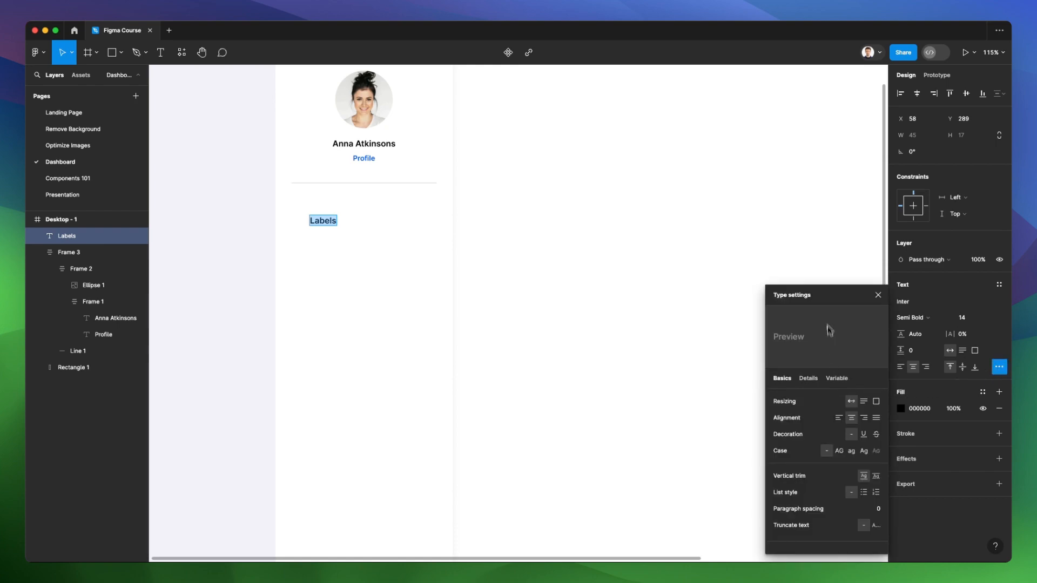
left_click_drag(829, 334, 612, 195)
left_click(623, 312)
left_click_drag(323, 220, 307, 214)
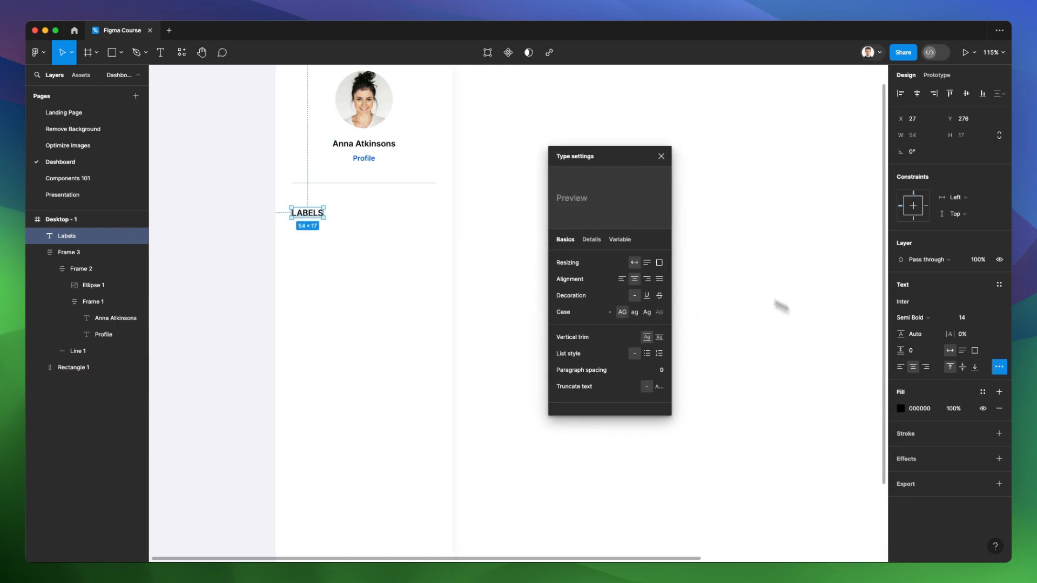
left_click(661, 156)
Step: Set the Labels heading's letter spacing to 14% and its font size to 12
left_click_drag(949, 334, 949, 336)
left_click(965, 320)
key("Down")
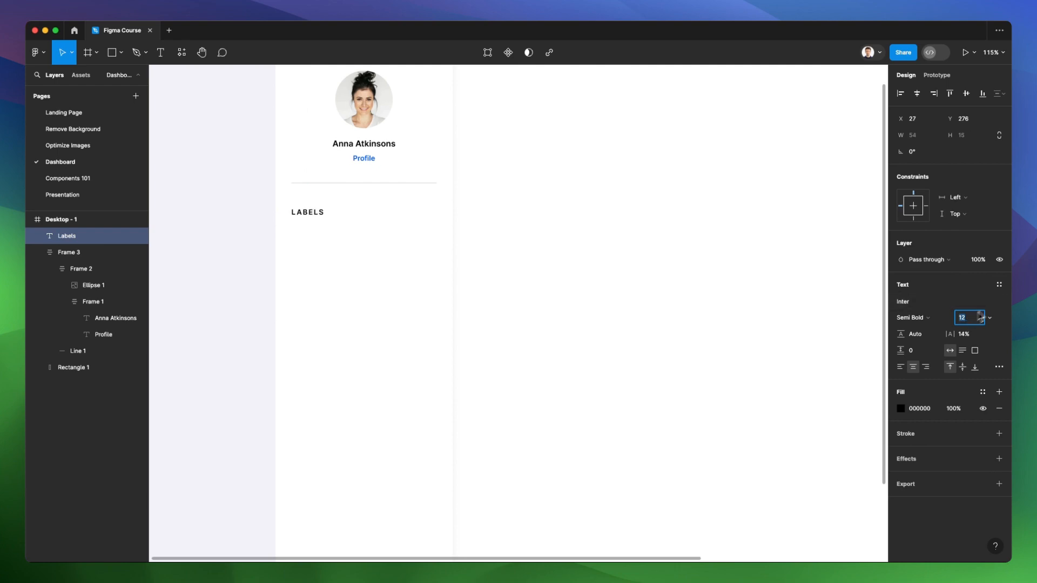
Step: Move the Labels heading up to Y 273 and recolour it with the divider line's colour D5D9E6
left_click_drag(309, 213, 306, 213)
scroll(307, 206, "up", 5)
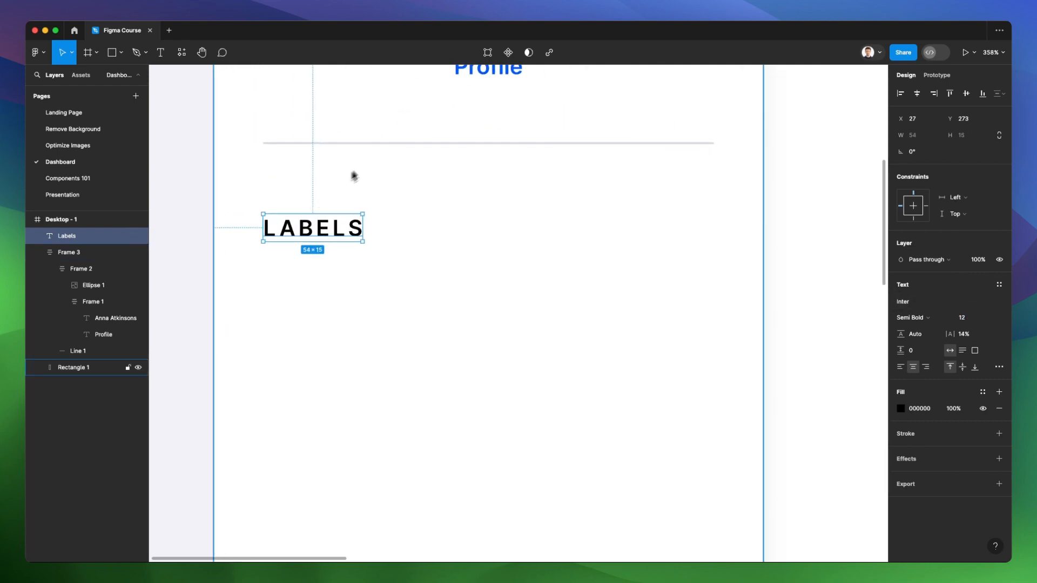
key("i")
left_click(378, 143)
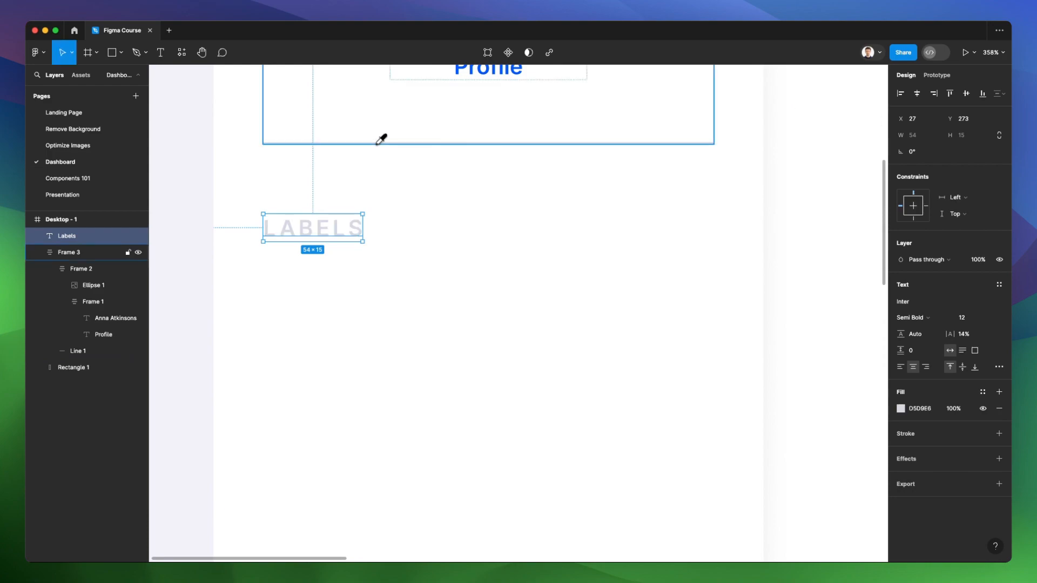
scroll(410, 174, "down", 5)
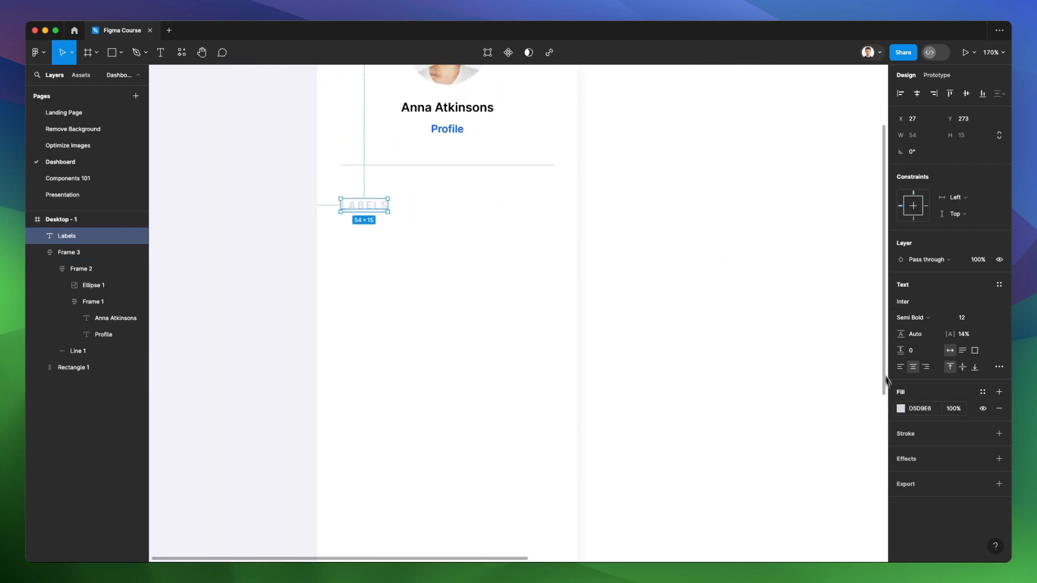
Step: Darken the Labels heading's fill to a muted grey-blue of about 9EA8C7
left_click(901, 409)
left_click_drag(834, 268, 562, 208)
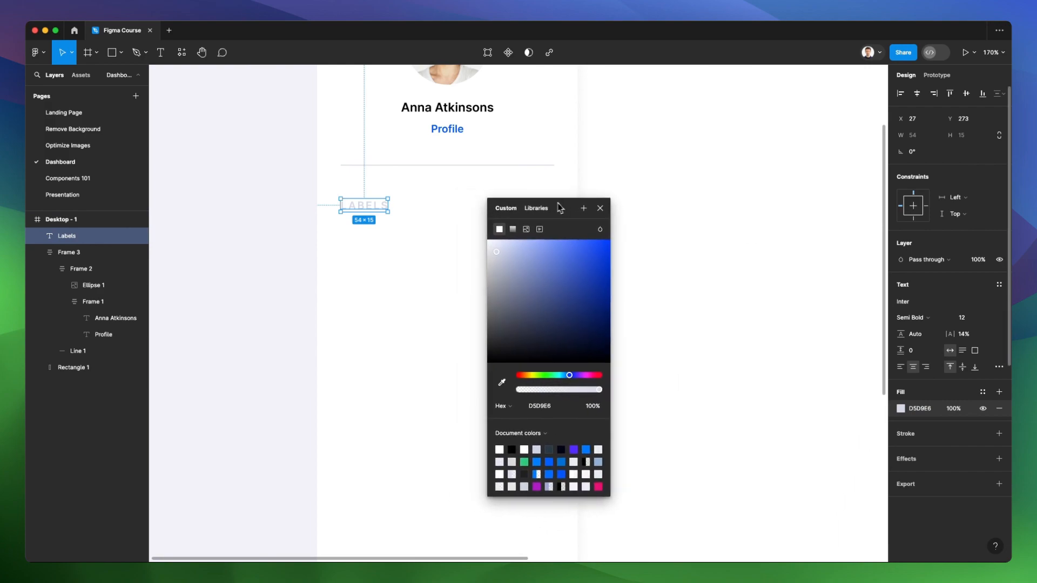
left_click_drag(499, 255, 514, 273)
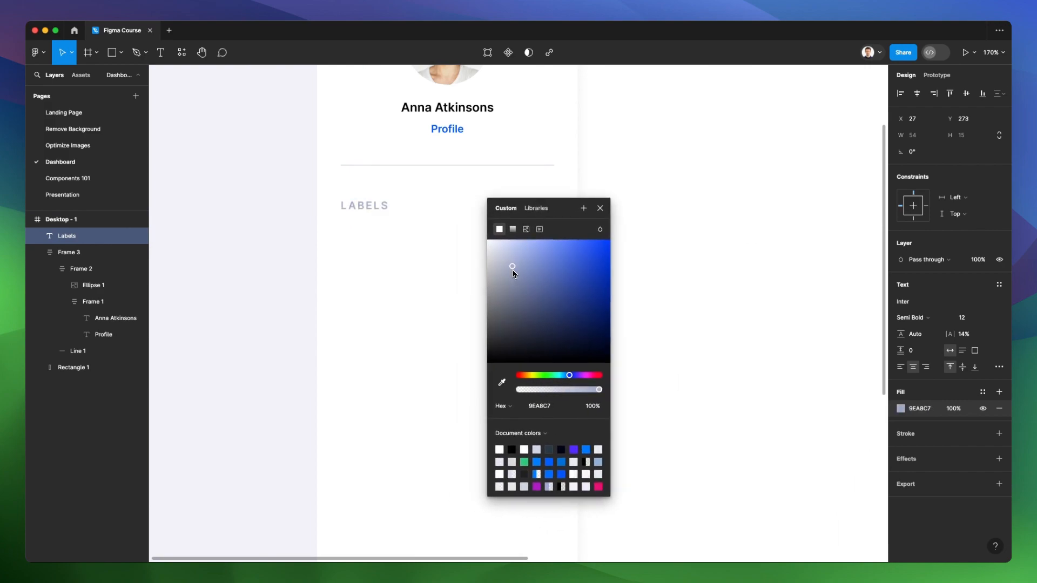
left_click(637, 220)
scroll(606, 207, "down", 3)
left_click_drag(410, 207, 419, 206)
left_click(616, 231)
scroll(555, 202, "up", 2)
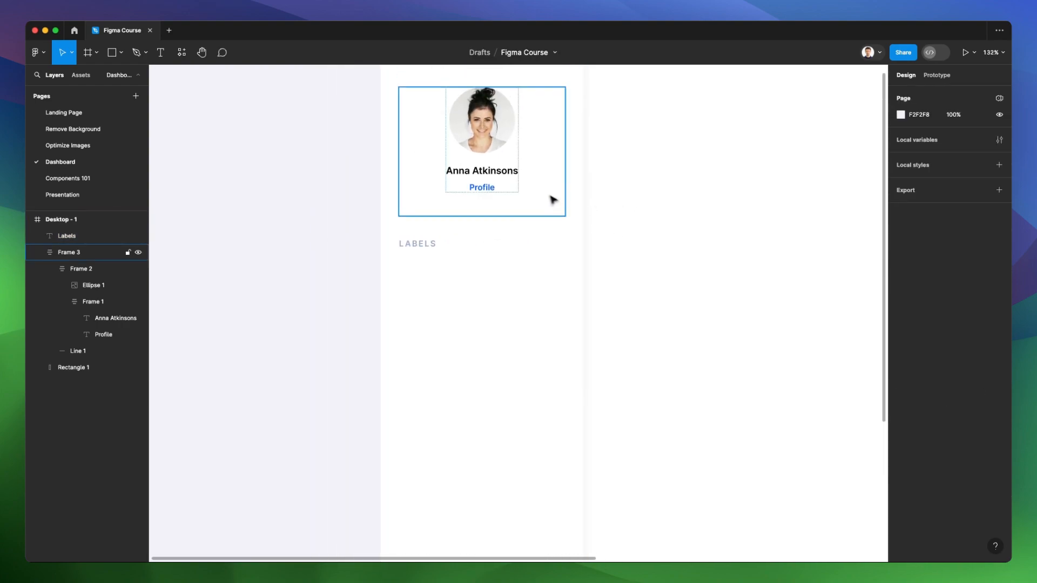
Step: Place a copy of the blue Profile link below the Labels heading and colour it black like the profile name
left_click_drag(489, 190, 442, 259)
key("i")
left_click(473, 169)
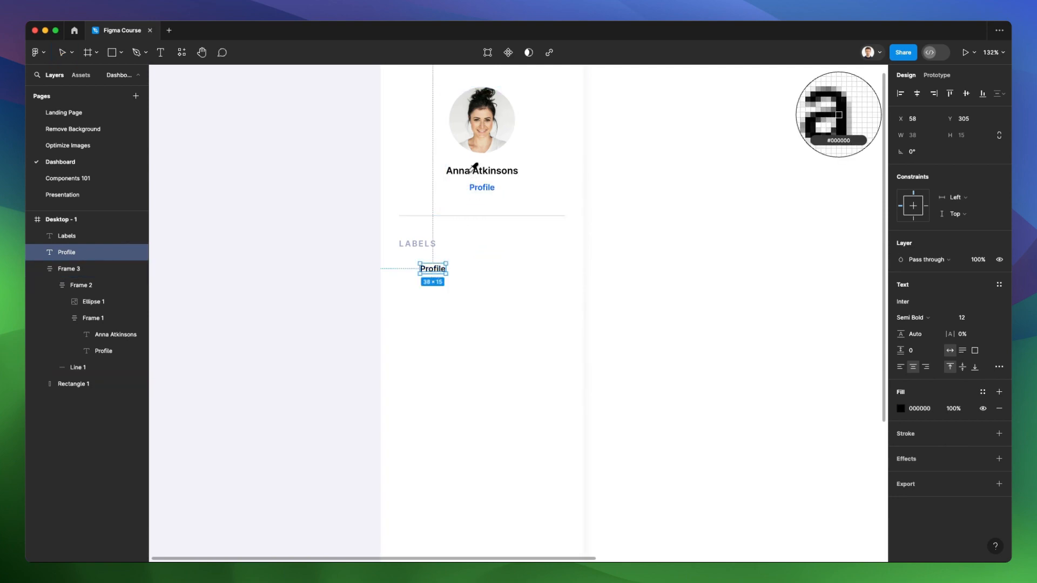
Step: Set the copied Profile text's font size to 13 and position it at X 68, Y 310
left_click(967, 322)
key("Up")
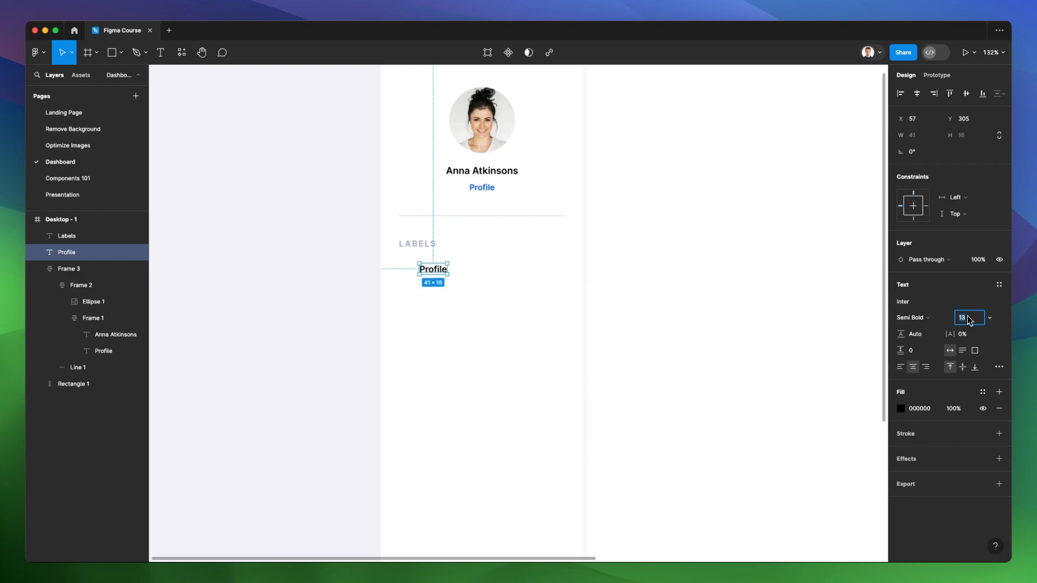
left_click_drag(437, 270, 446, 273)
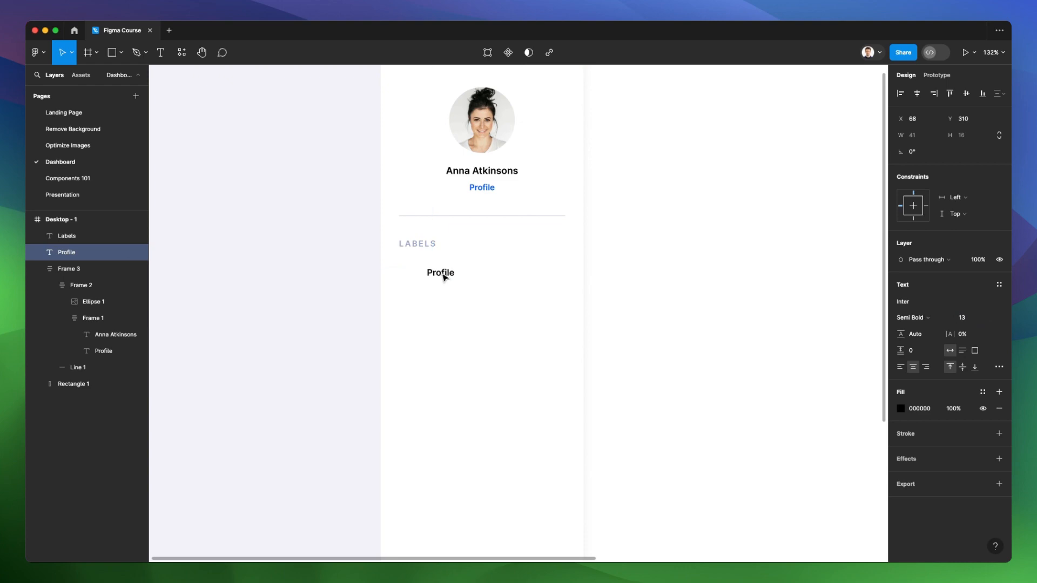
left_click(675, 284)
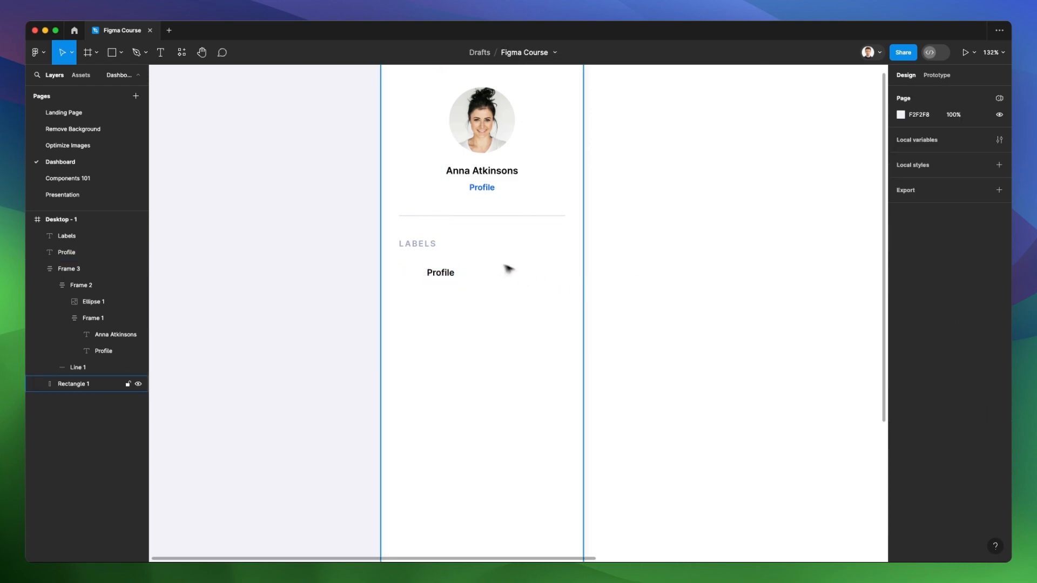
Step: Paste the eight menu icons as a column under the Labels heading, with the blue icon beside the Profile text
scroll(508, 270, "up", 3)
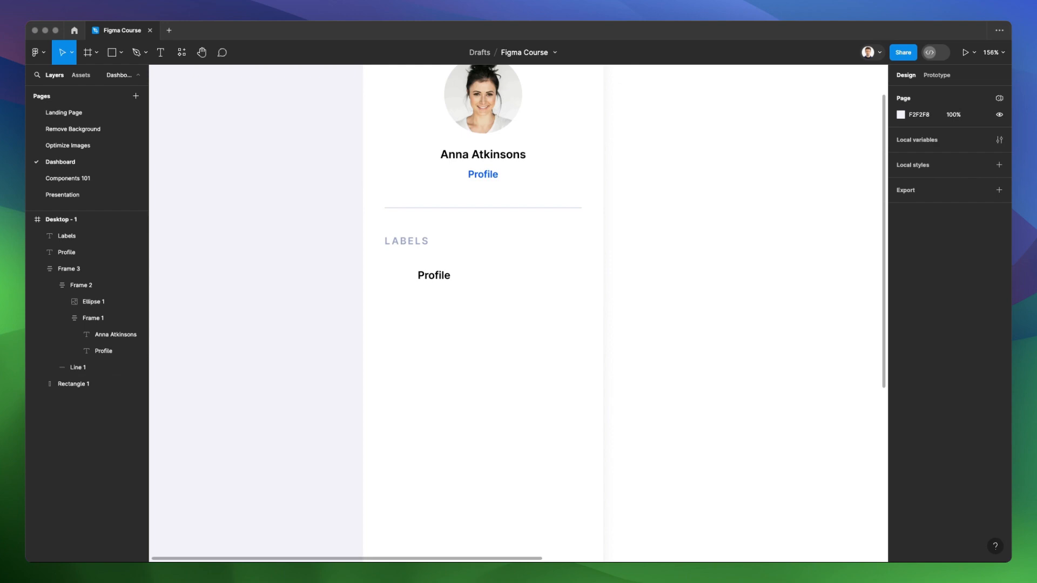
left_click(538, 279)
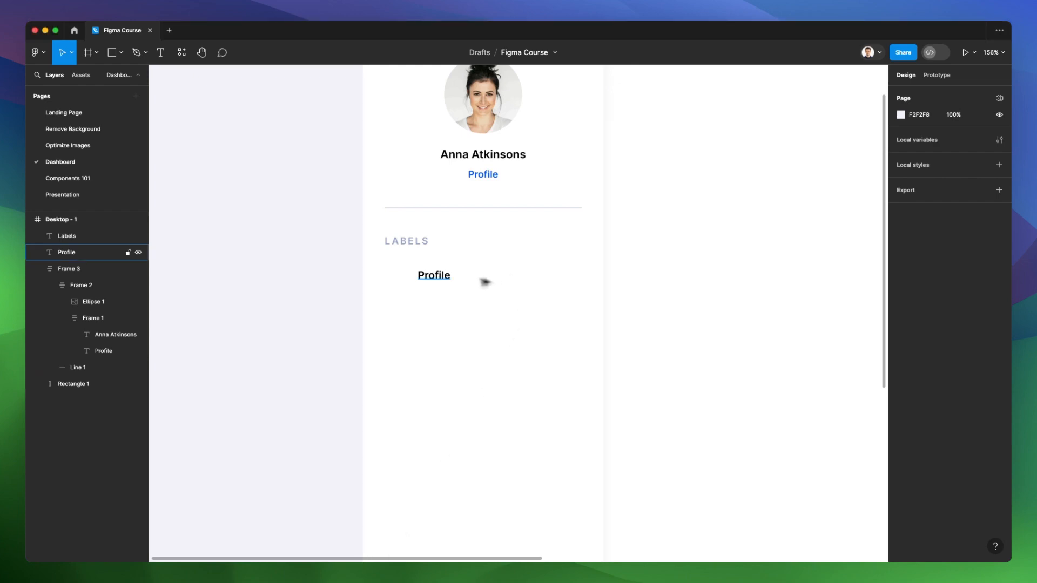
left_click(433, 276)
key("super+v")
scroll(463, 278, "down", 2)
left_click_drag(416, 162, 412, 329)
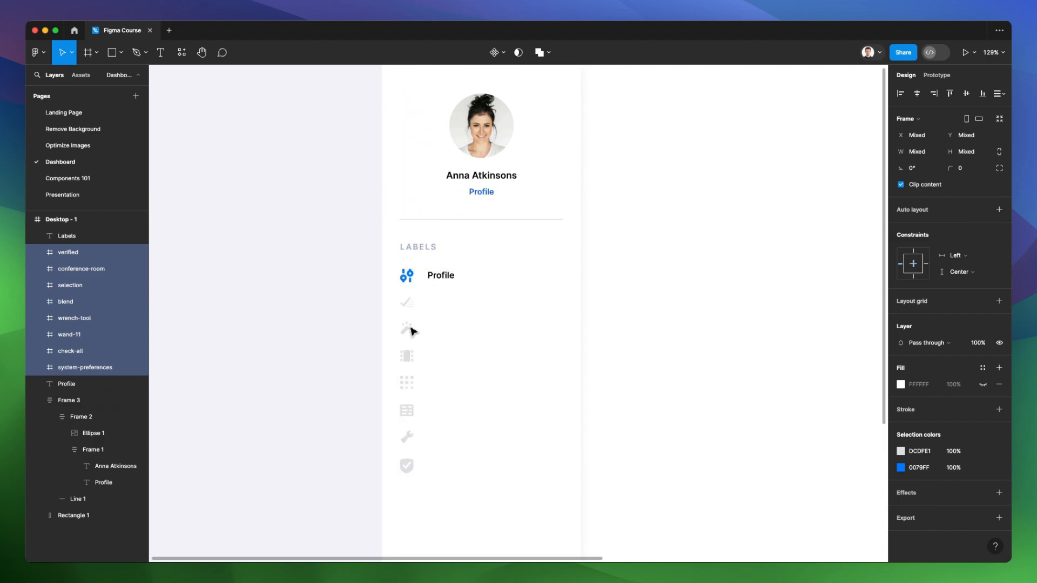
left_click(354, 302)
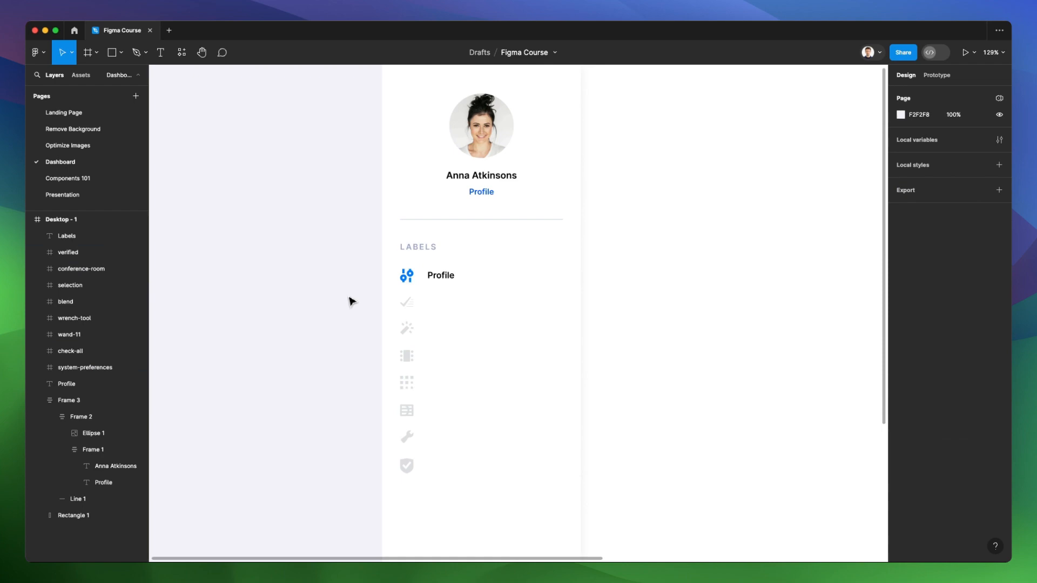
Step: Switch to the Nucleo icon app and move its window aside so the sidebar icons stay in view
key("super+space")
type("nucl")
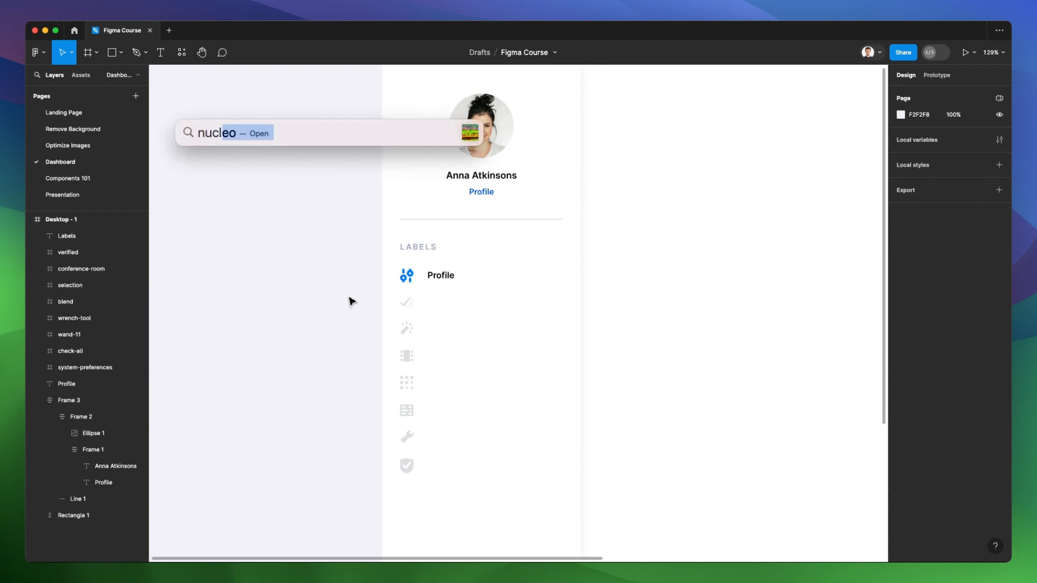
key("Return")
scroll(349, 301, "down", 2)
scroll(349, 300, "left", 2)
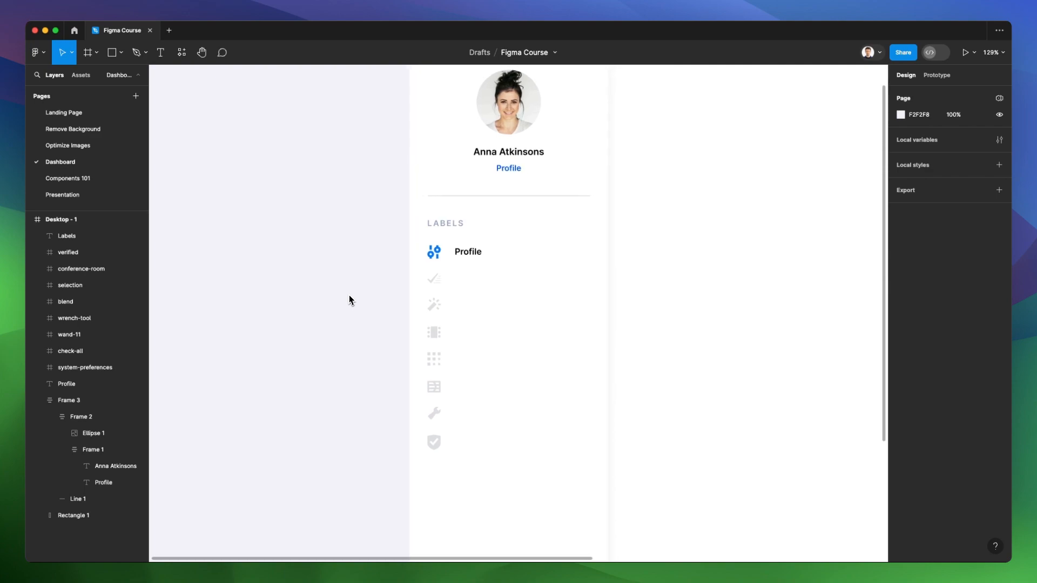
scroll(349, 300, "right", 1)
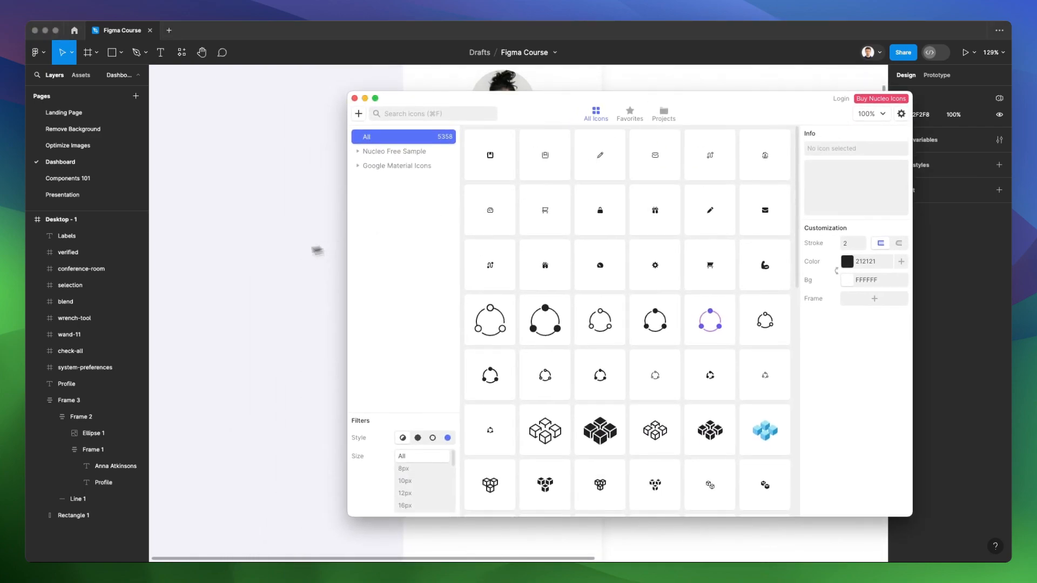
scroll(280, 259, "down", 3)
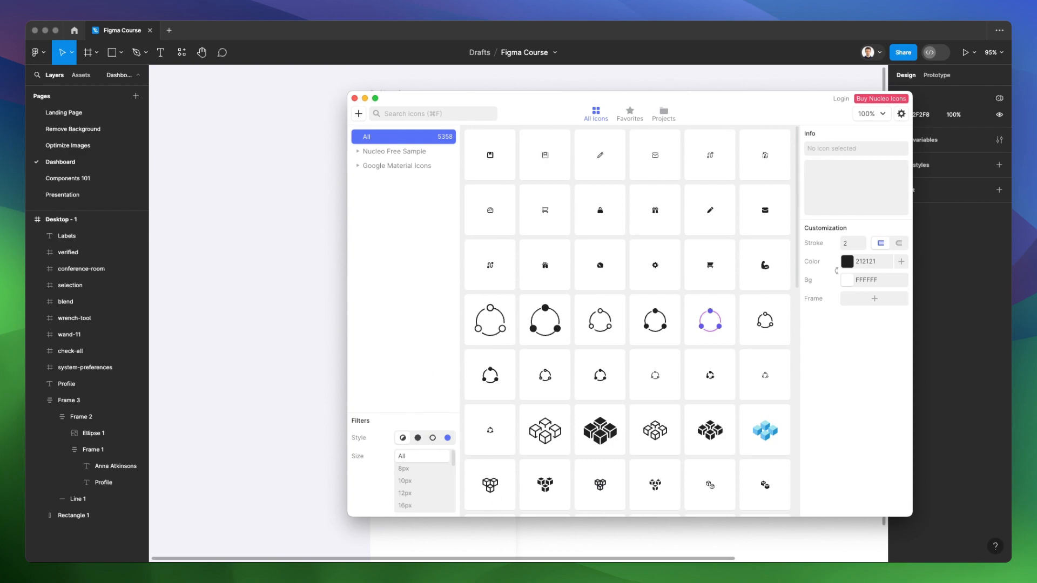
scroll(250, 316, "right", 1)
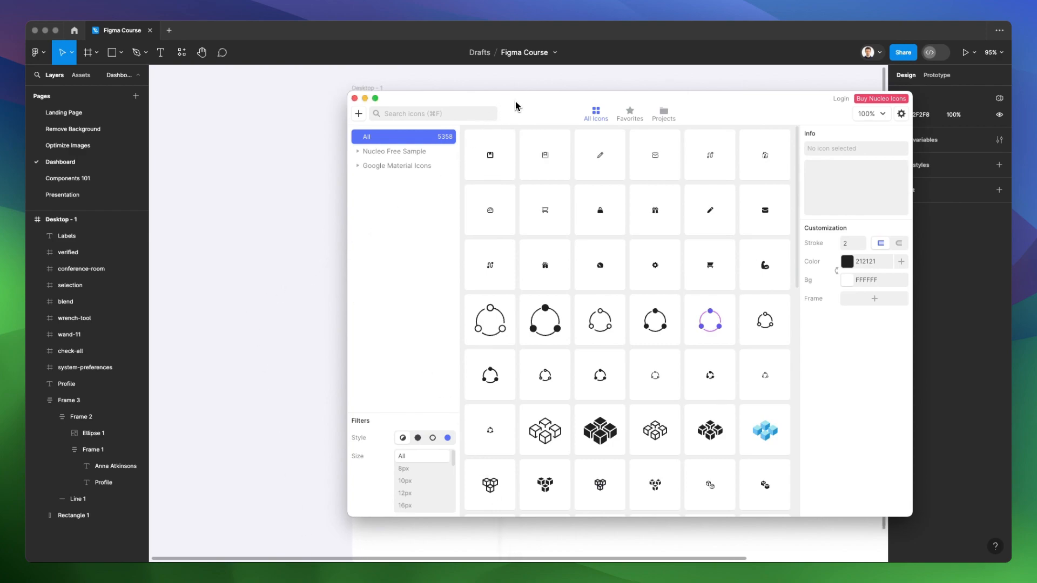
left_click_drag(516, 106, 647, 98)
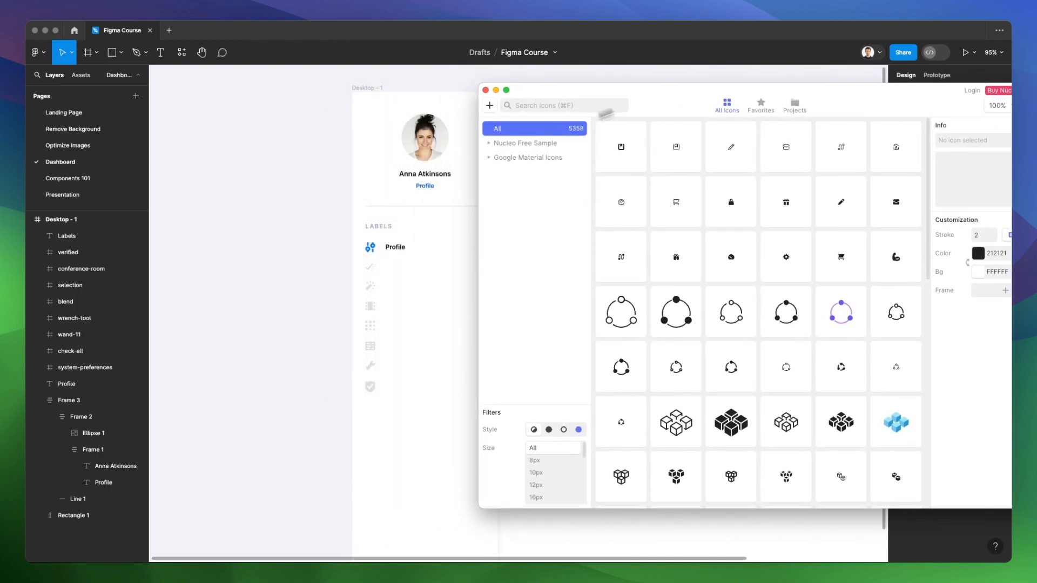
scroll(376, 218, "right", 3)
scroll(376, 219, "down", 2)
scroll(334, 212, "up", 5)
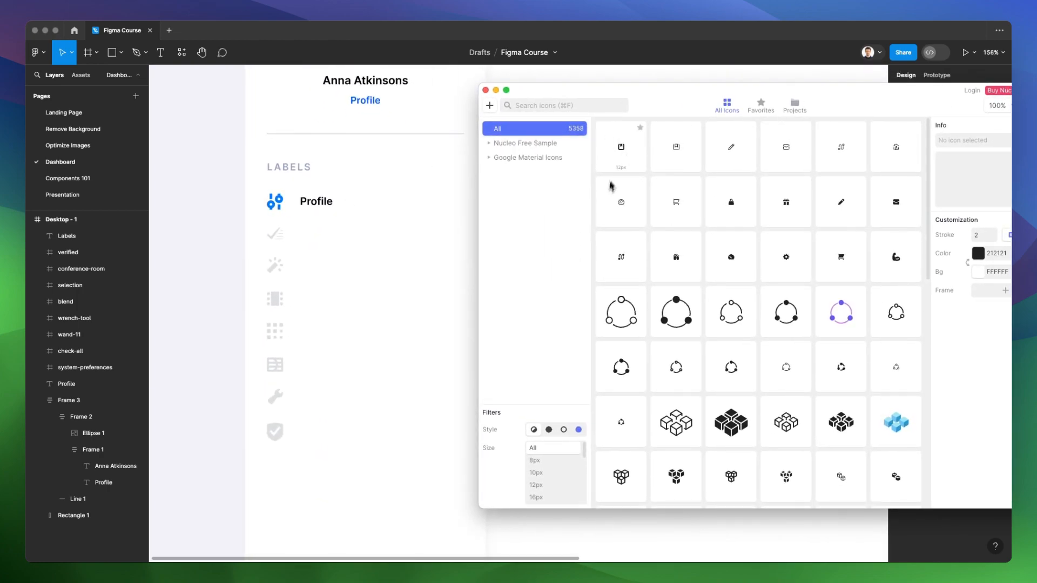
Step: Search the icon library for "social", place the 24 × 24 file-shared icon in the sidebar and minimise Nucleo
left_click(586, 104)
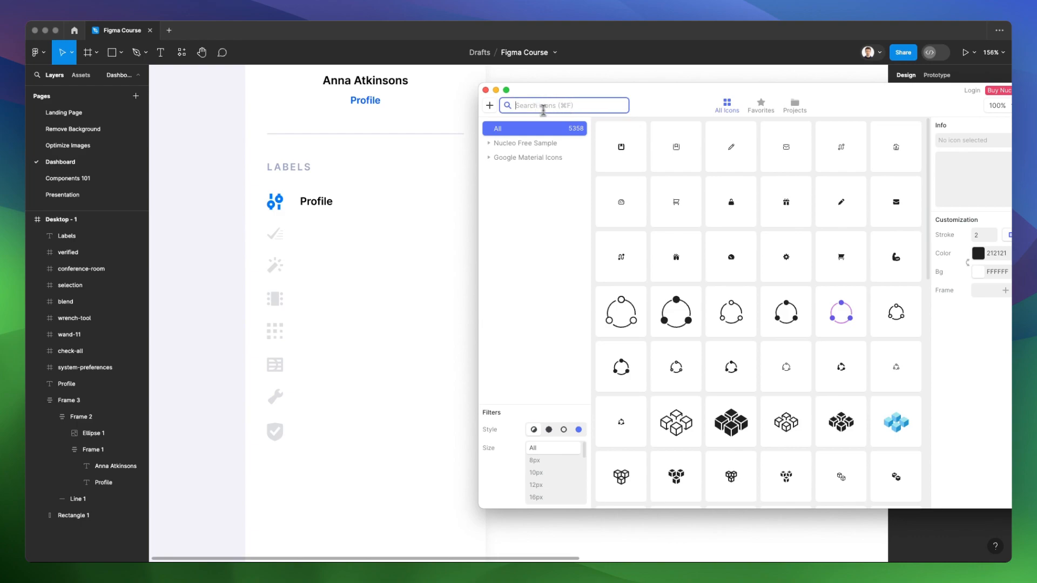
type("social")
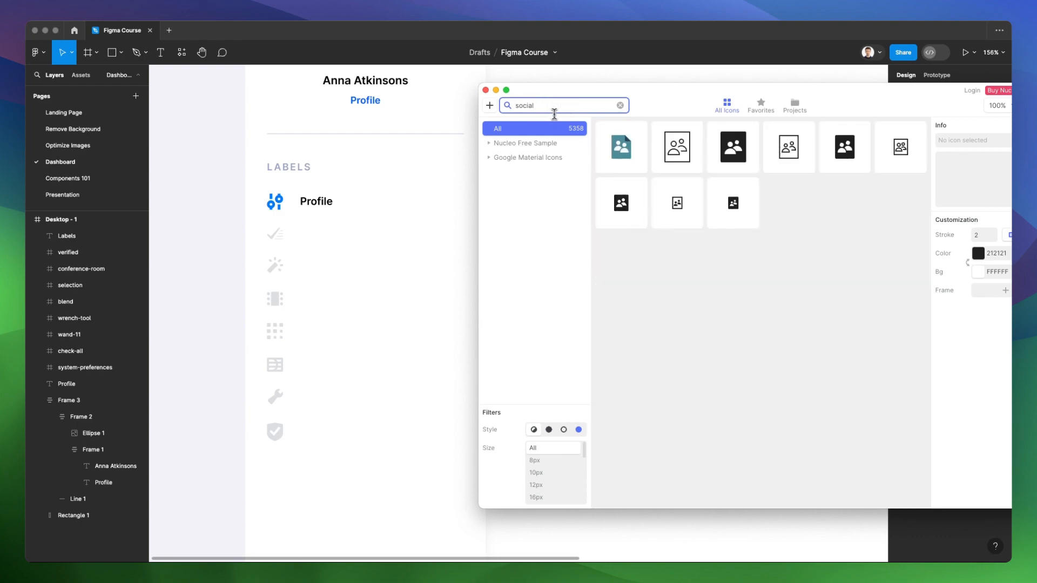
left_click_drag(733, 205, 372, 277)
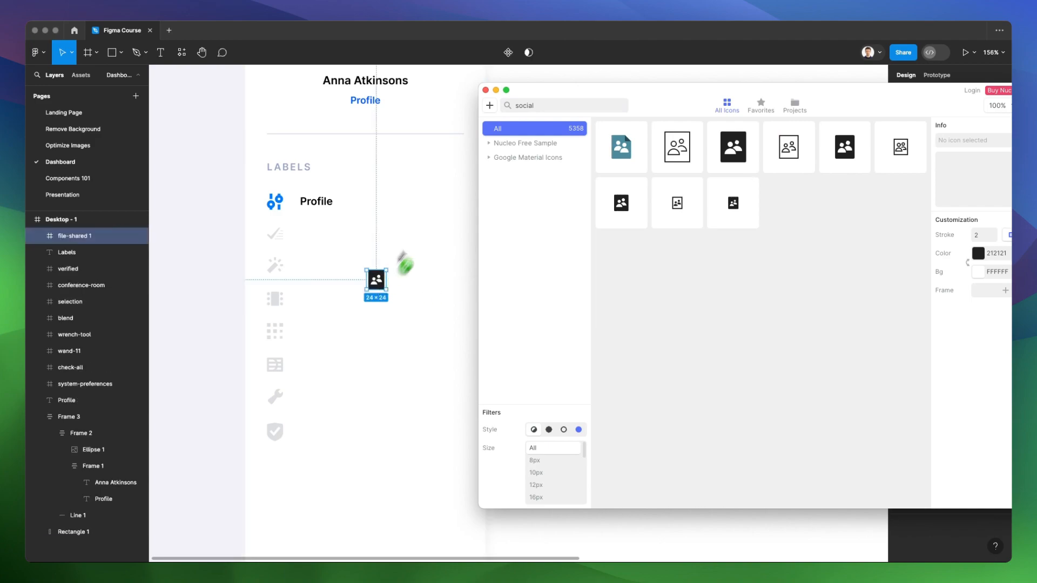
left_click(496, 91)
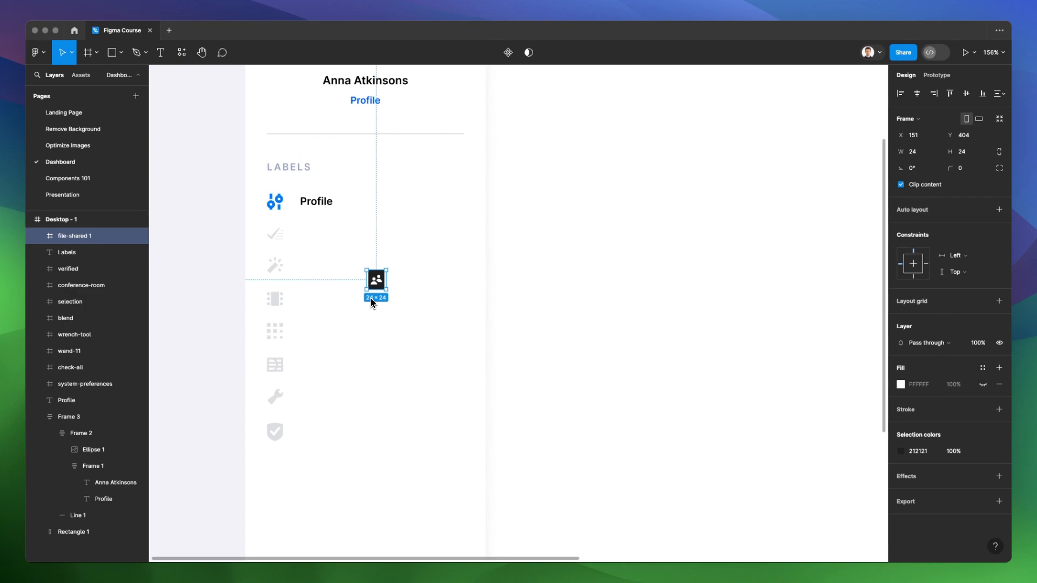
Step: Delete the file-shared icon from the sidebar
left_click(378, 280)
key("Delete")
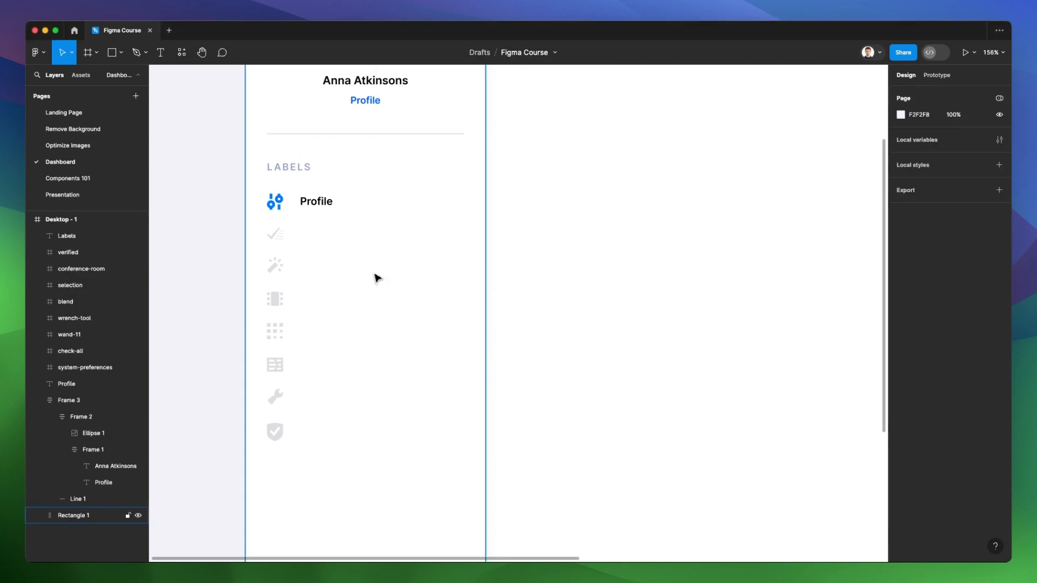
Step: Try to enlarge the blue system-preferences icon proportionally with the Scale tool
scroll(378, 279, "up", 3)
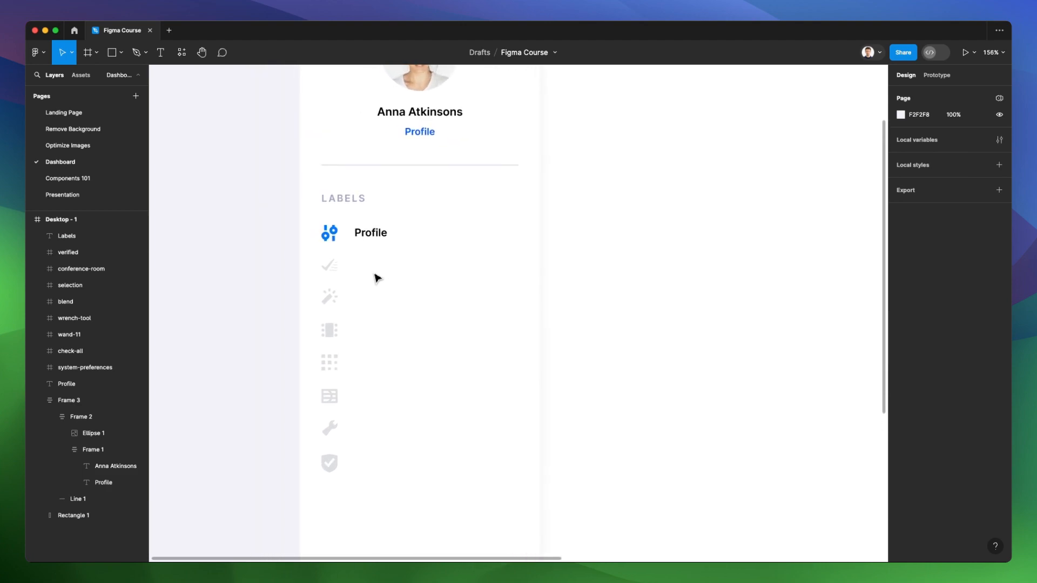
left_click(328, 231)
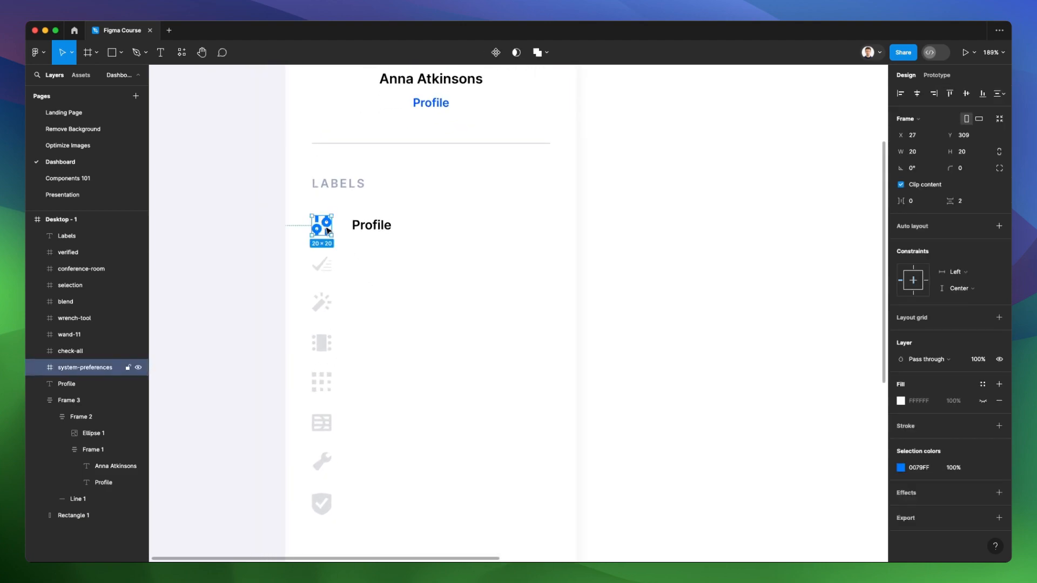
key("k")
left_click_drag(332, 236, 562, 382)
key("Escape")
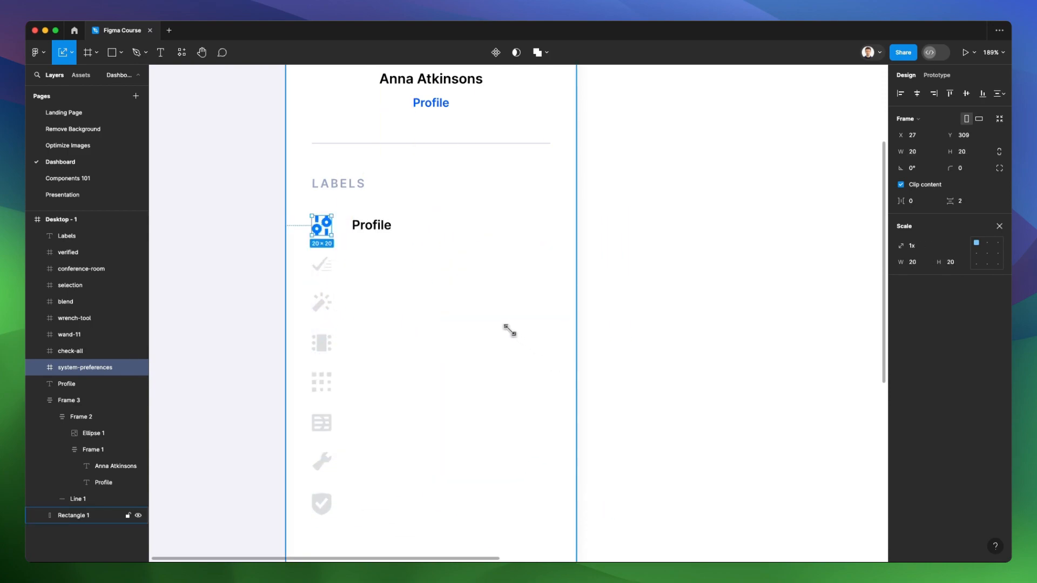
left_click(275, 234)
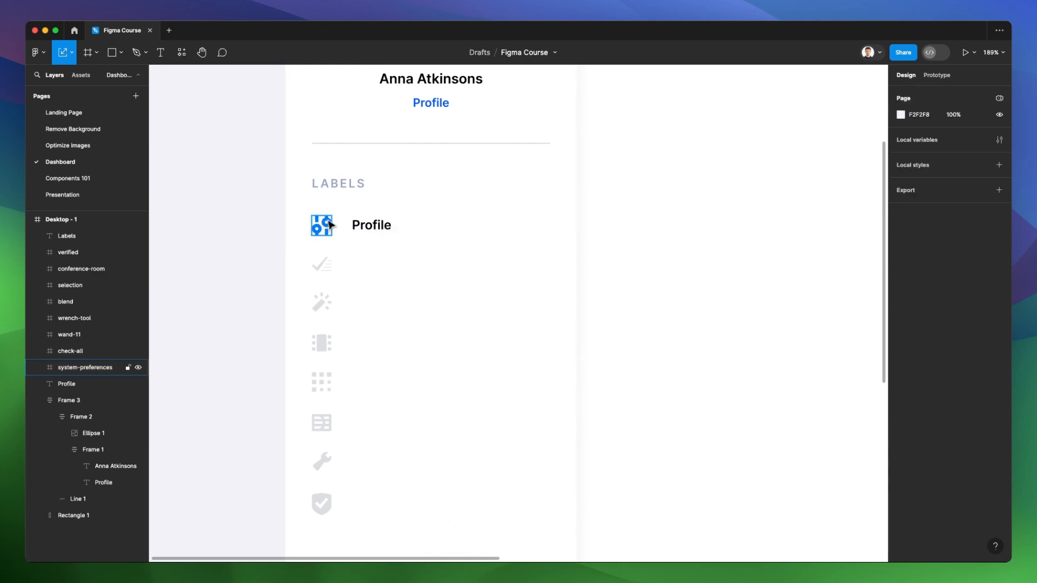
Step: Set the font size of the Profile text beside the blue icon to 14
left_click(363, 233)
key("v")
scroll(584, 265, "down", 3)
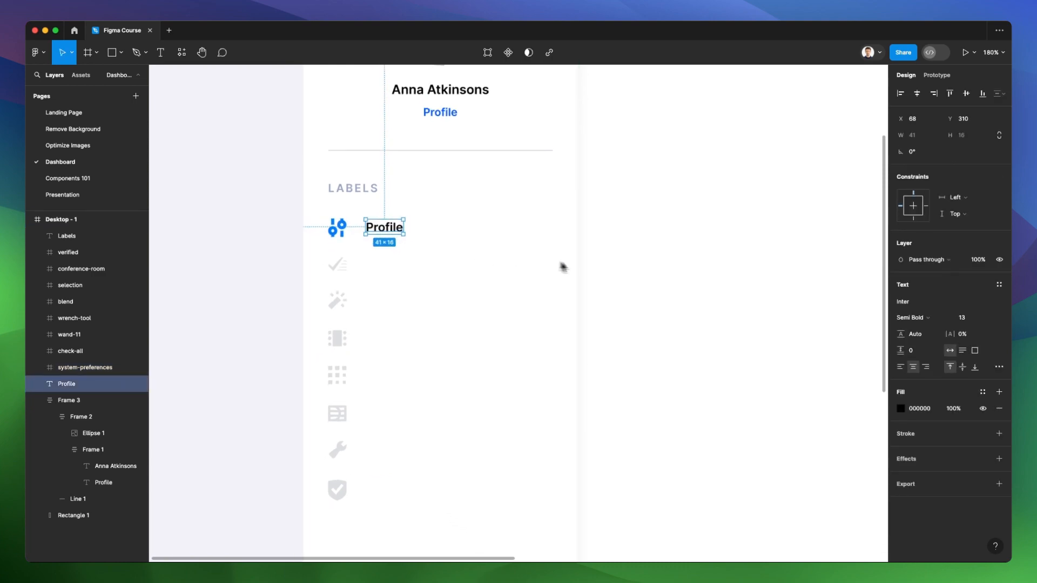
left_click(965, 319)
type("14")
key("Return")
key("Up")
key("Down")
left_click(404, 236)
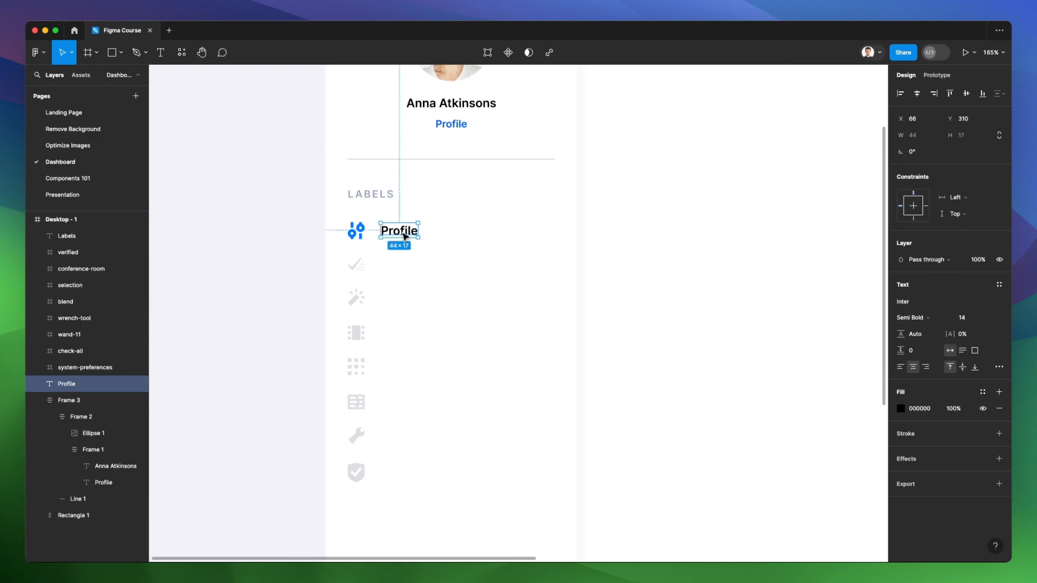
Step: Give the Profile menu text Medium weight and font size 13, and move it closer to its icon at X 61
left_click(932, 319)
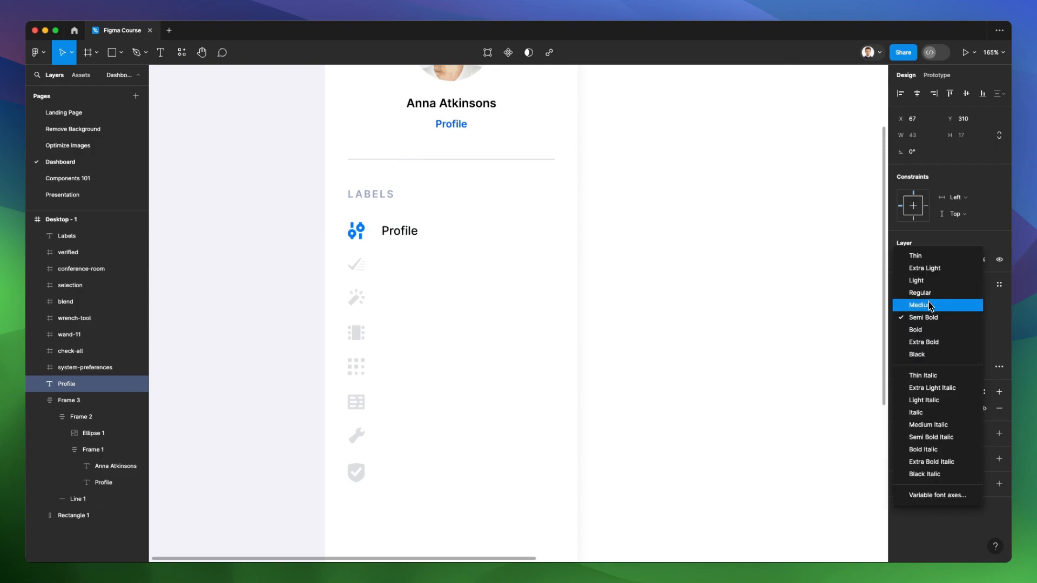
left_click(930, 307)
left_click(969, 319)
key("Down")
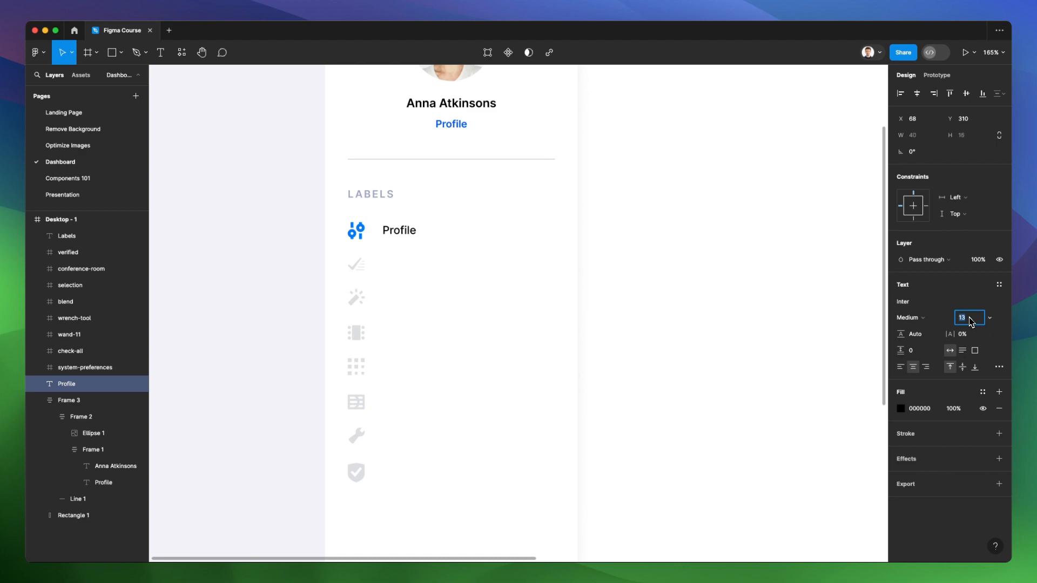
left_click_drag(404, 235, 398, 237)
scroll(397, 238, "down", 4)
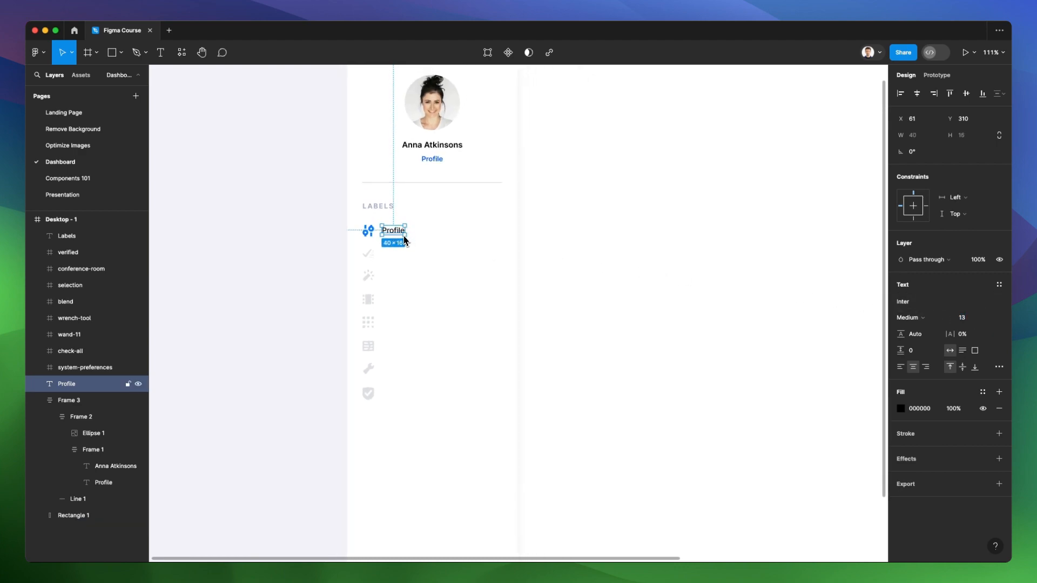
Step: Duplicate the Profile menu text straight down at 40 px intervals until all eight sidebar icons have one, ending at Y 590
left_click_drag(394, 233, 393, 257, "alt")
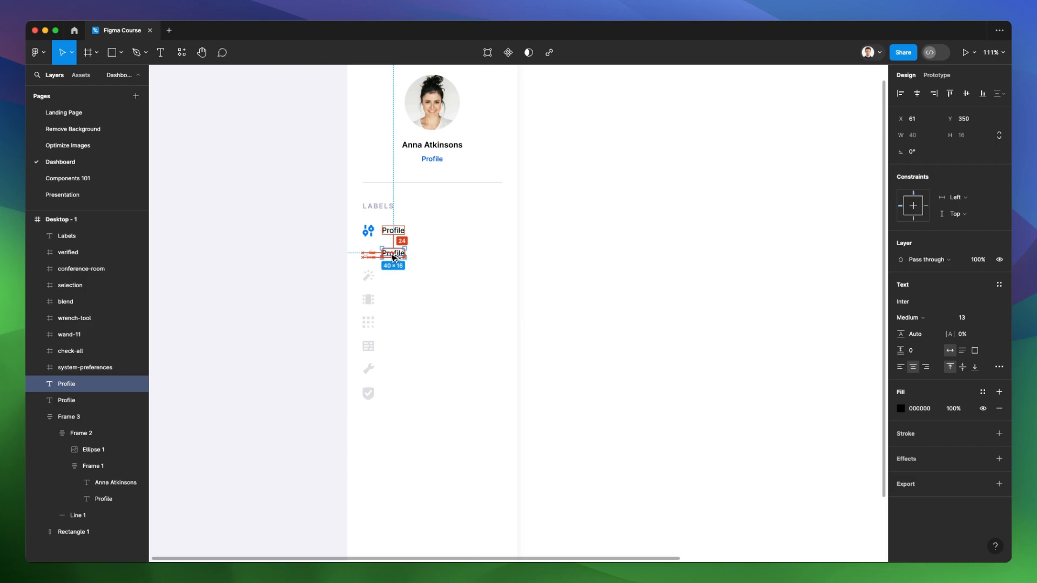
left_click_drag(392, 255, 392, 255)
key("super+d")
key("super+d")
key("super+d")
key("super+d")
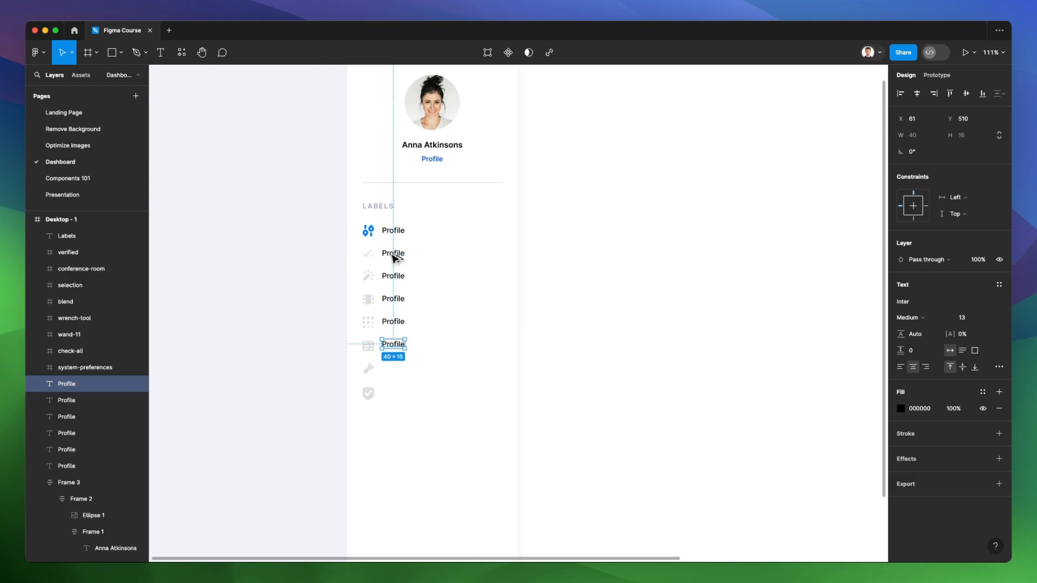
key("super+d")
key("super+d")
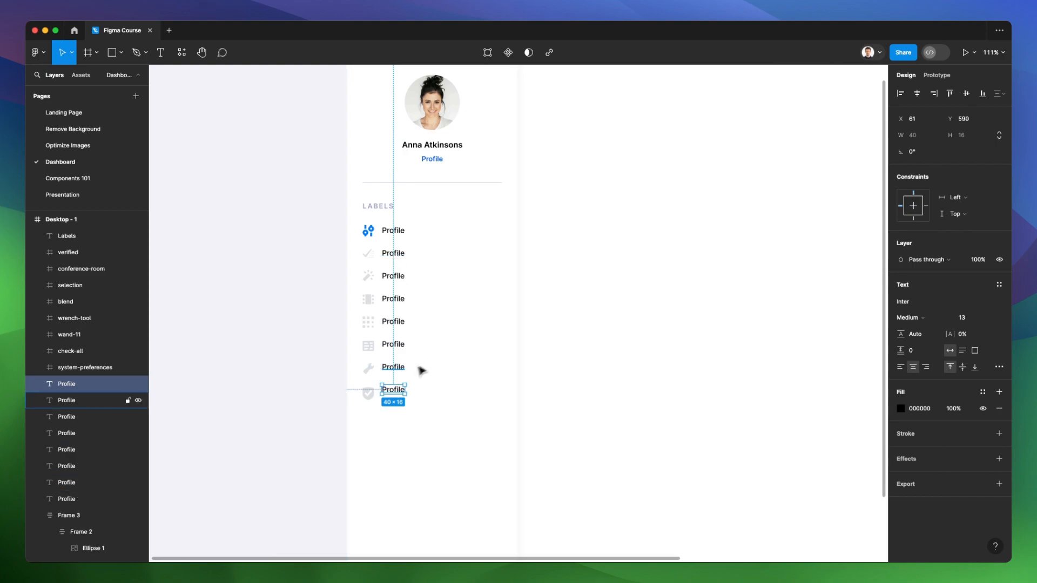
Step: Nudge the lowest Profile text down 5 px to Y 595, beside the verified shield icon
scroll(419, 368, "up", 3)
key("Down")
key("Down")
key("Down")
key("Down")
key("Down")
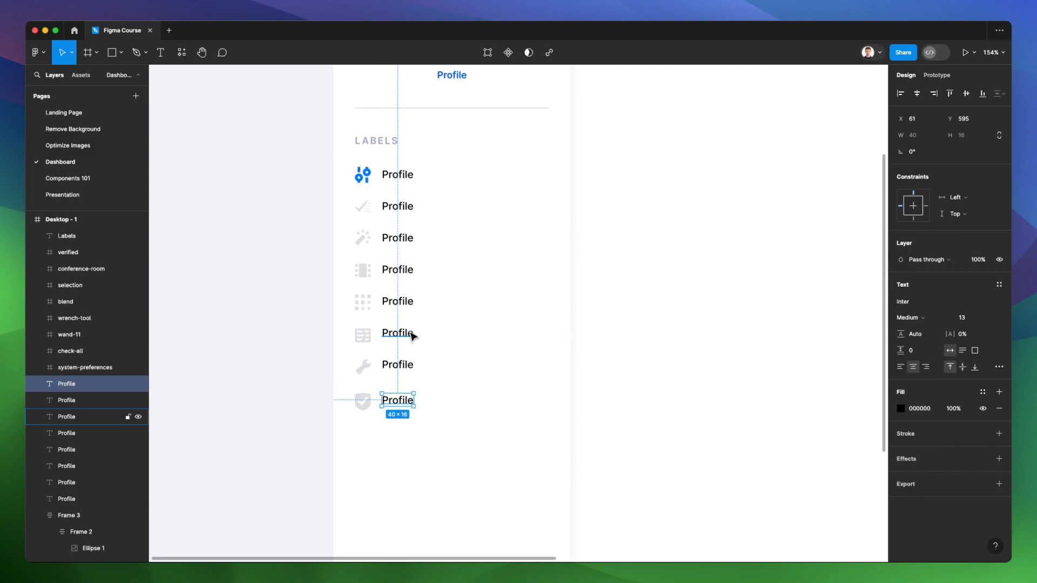
Step: Distribute the eight Profile menu texts with equal vertical spacing and nudge the one beside the wrench icon to Y 555
left_click_drag(619, 160, 386, 436)
left_click(1000, 92)
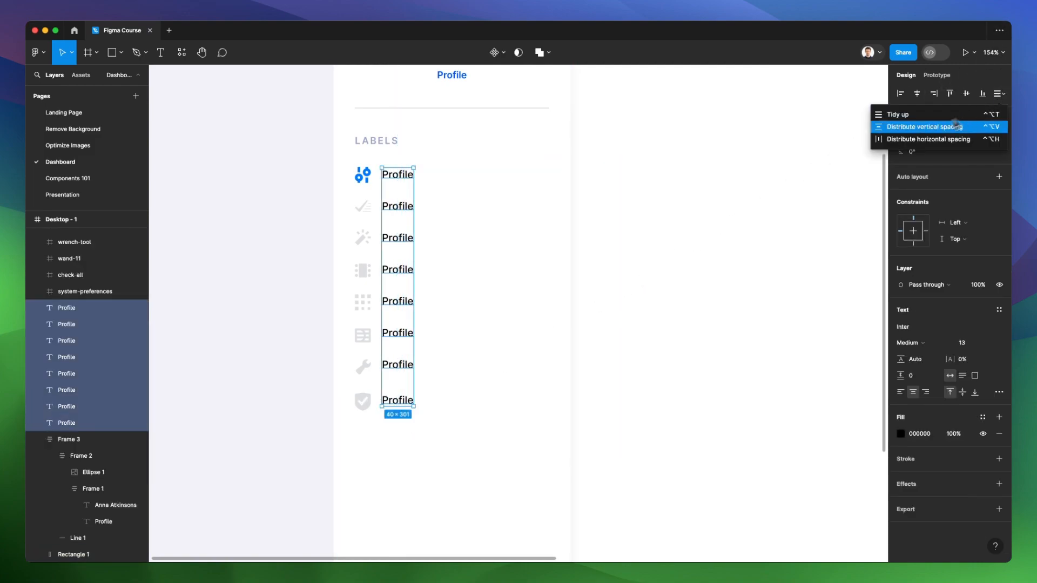
left_click(913, 128)
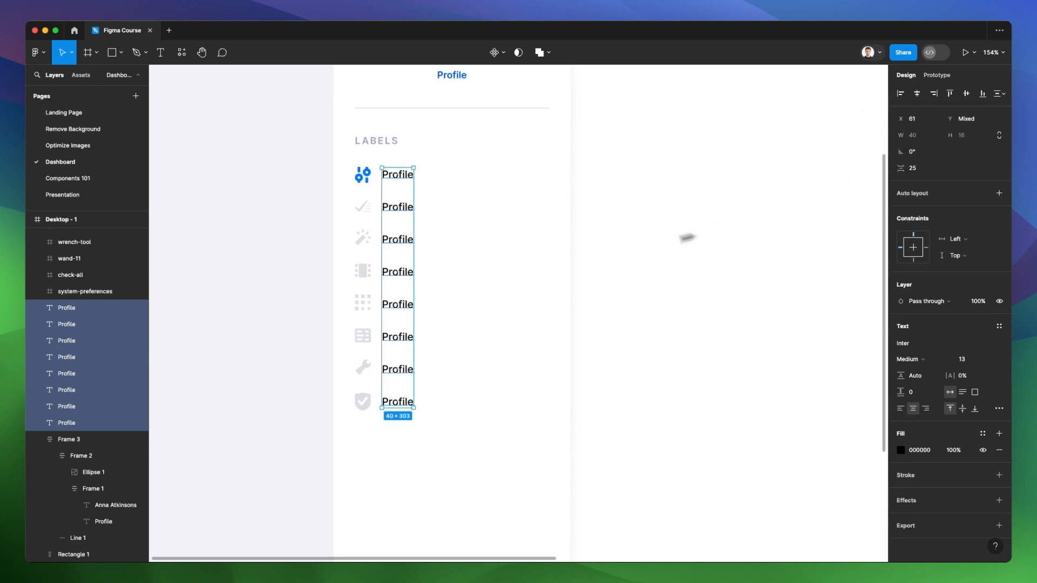
left_click(610, 257)
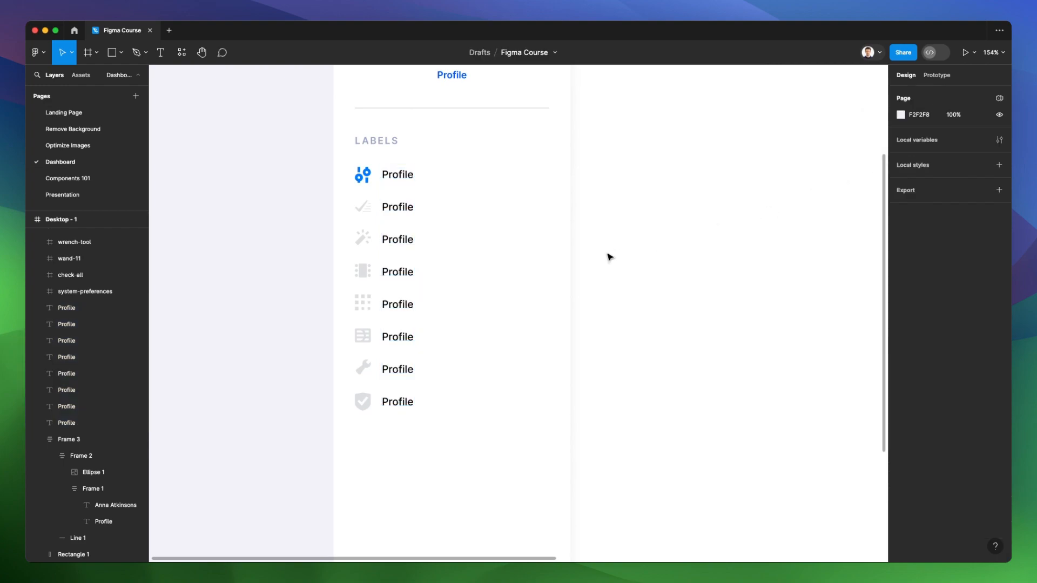
left_click(396, 373)
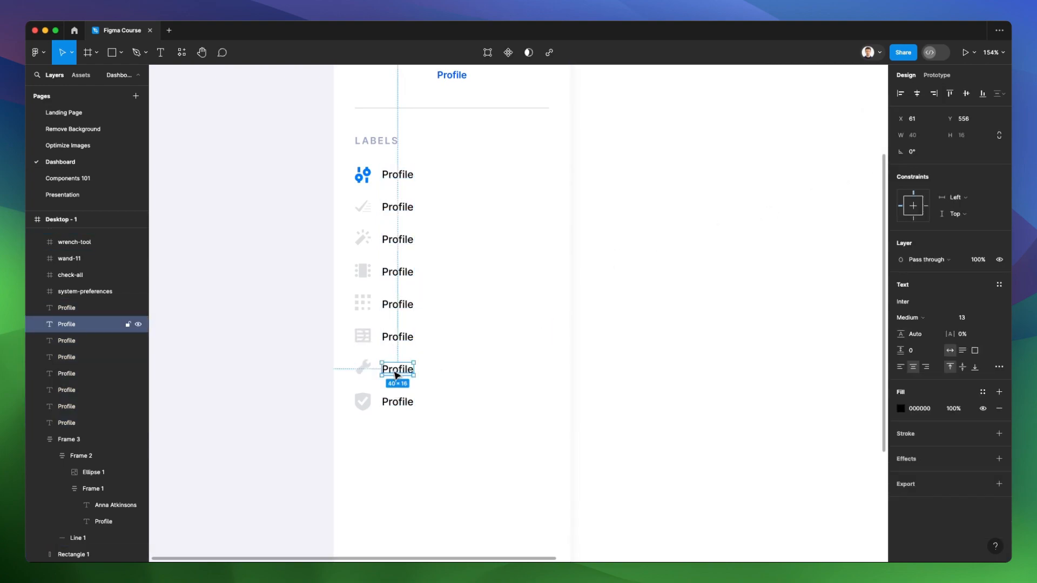
left_click(397, 208)
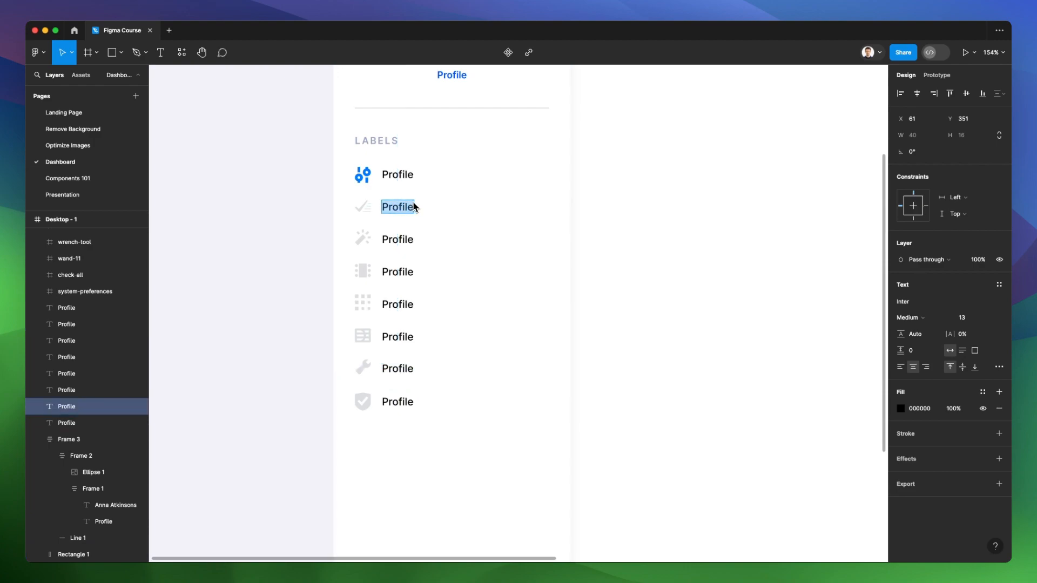
type("Sent")
key("super+z")
Step: Set the text alignment of all eight Profile menu texts to left
left_click_drag(620, 167, 410, 400)
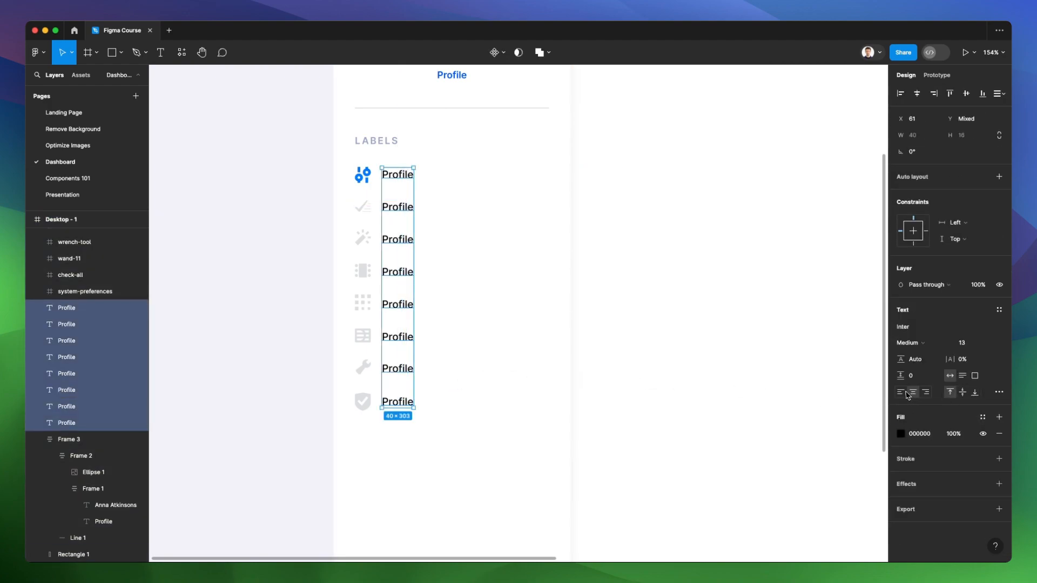
left_click(789, 338)
Step: Change the second to fifth menu texts to Sent, Drafts, Deleted and Favourites
double_click(396, 209)
type("Sent")
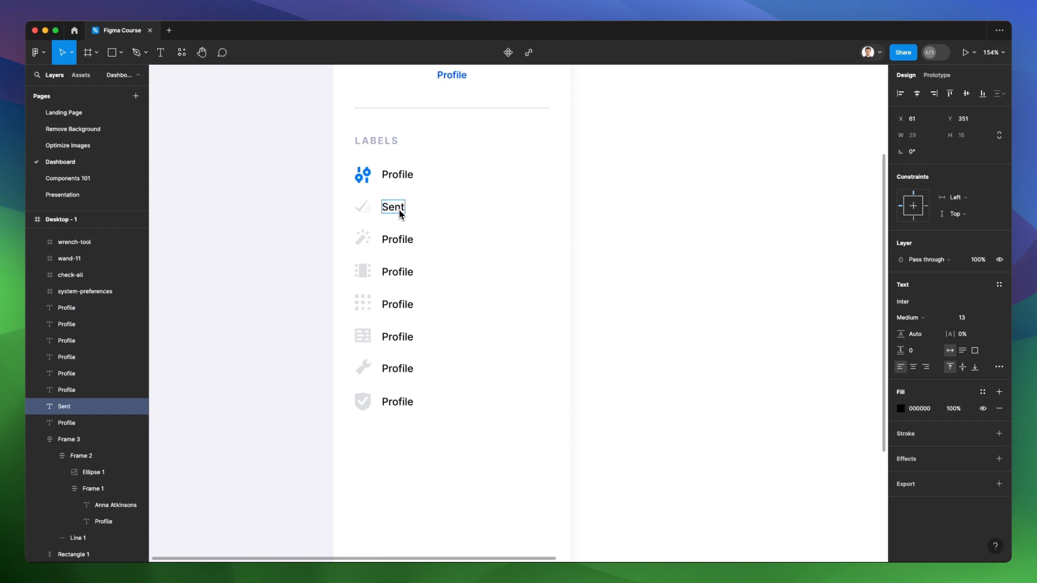
double_click(398, 239)
type("Drafts")
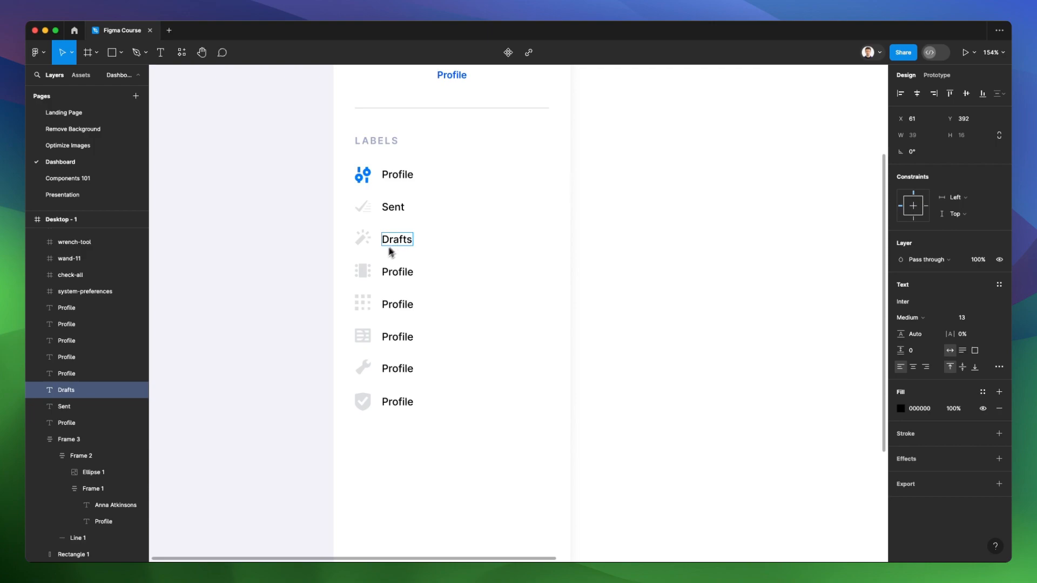
double_click(391, 272)
type("Deleted")
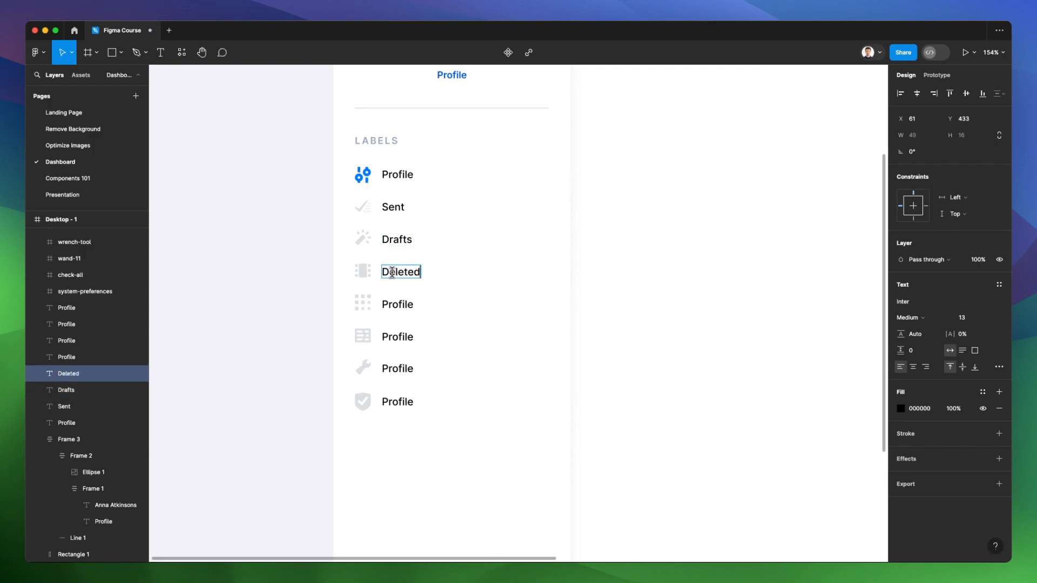
double_click(393, 304)
type("Favourites")
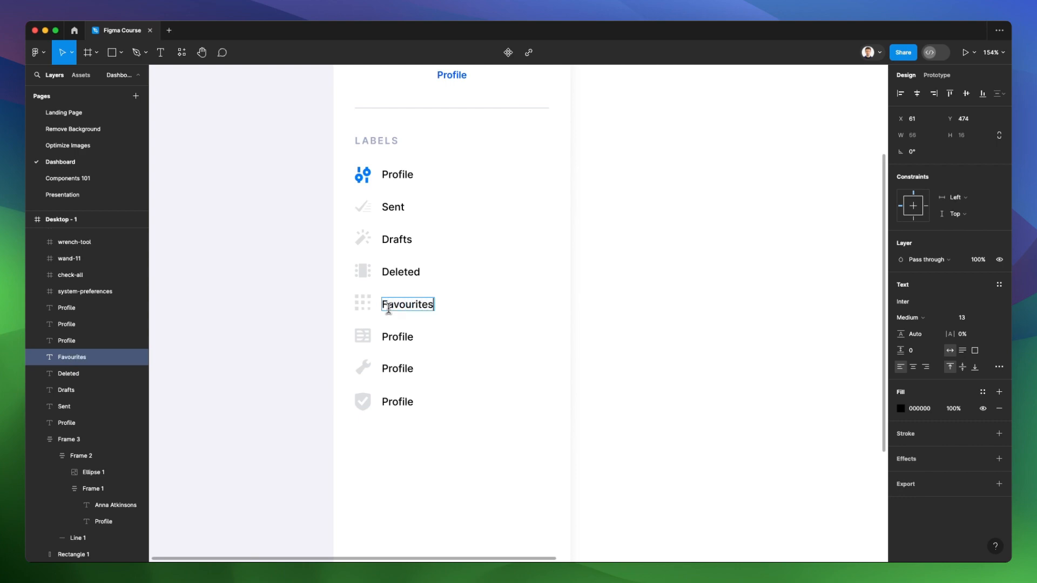
Step: Copy the Sent and Deleted wording into the sixth and seventh menu texts
double_click(394, 207)
key("super+c")
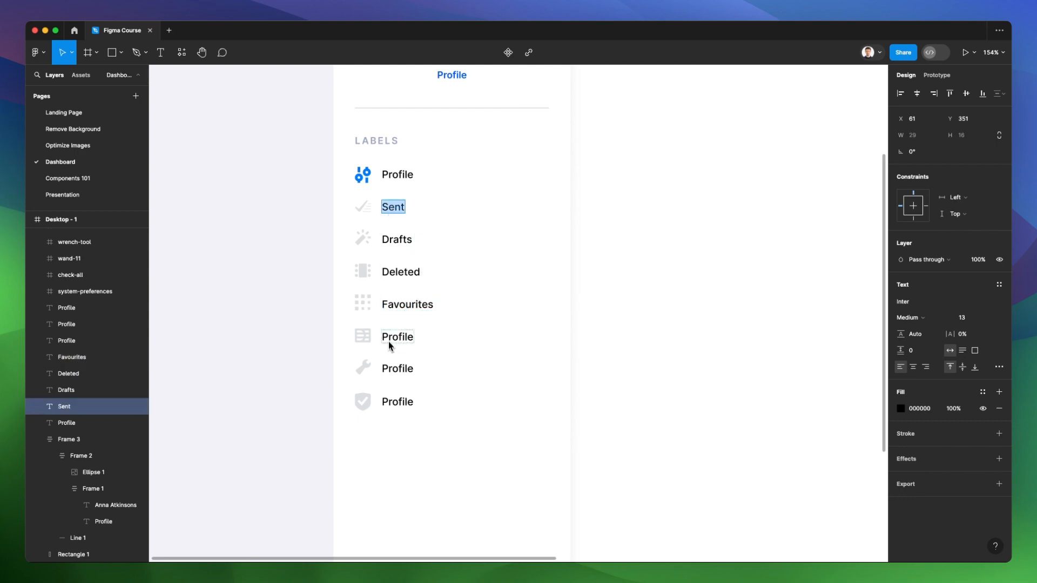
double_click(393, 338)
key("super+v")
double_click(398, 271)
key("super+c")
double_click(393, 368)
key("super+v")
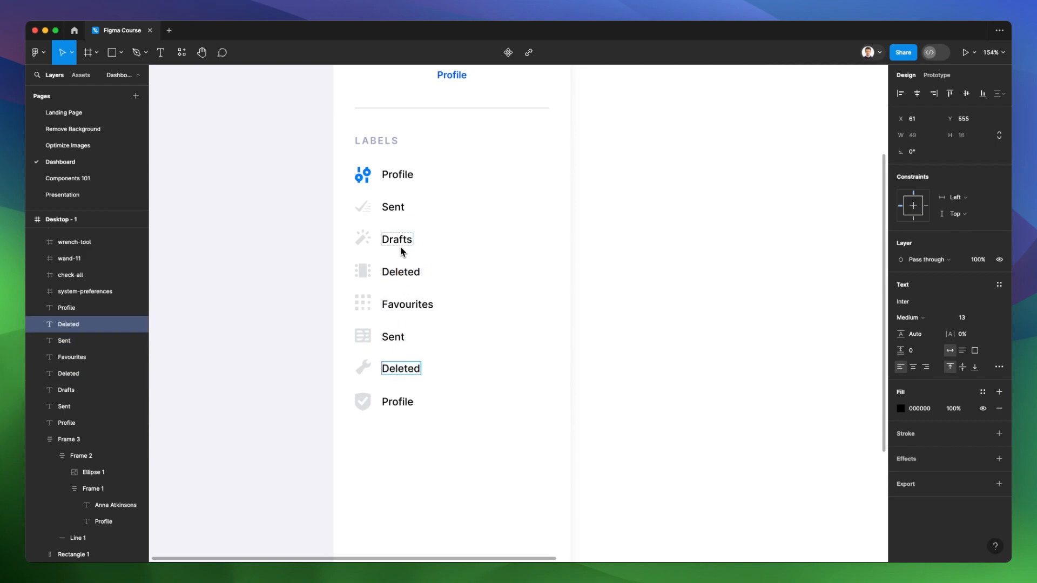
double_click(394, 174)
key("Escape")
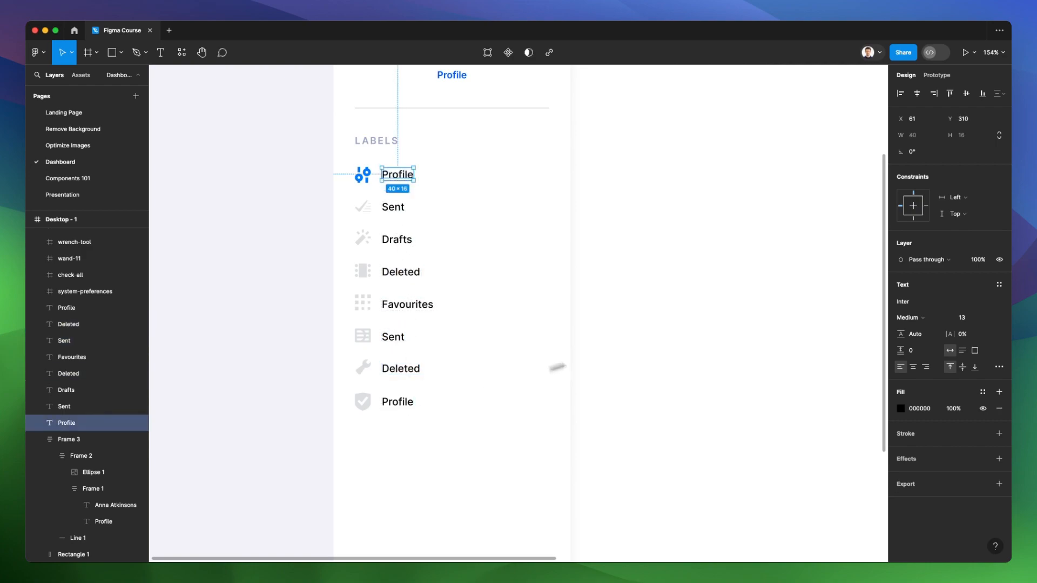
left_click(634, 345)
Step: Wrap the first Profile icon and text, and the Sent icon and text, each in its own auto layout frame
scroll(633, 345, "down", 3)
scroll(625, 347, "right", 1)
scroll(602, 343, "right", 1)
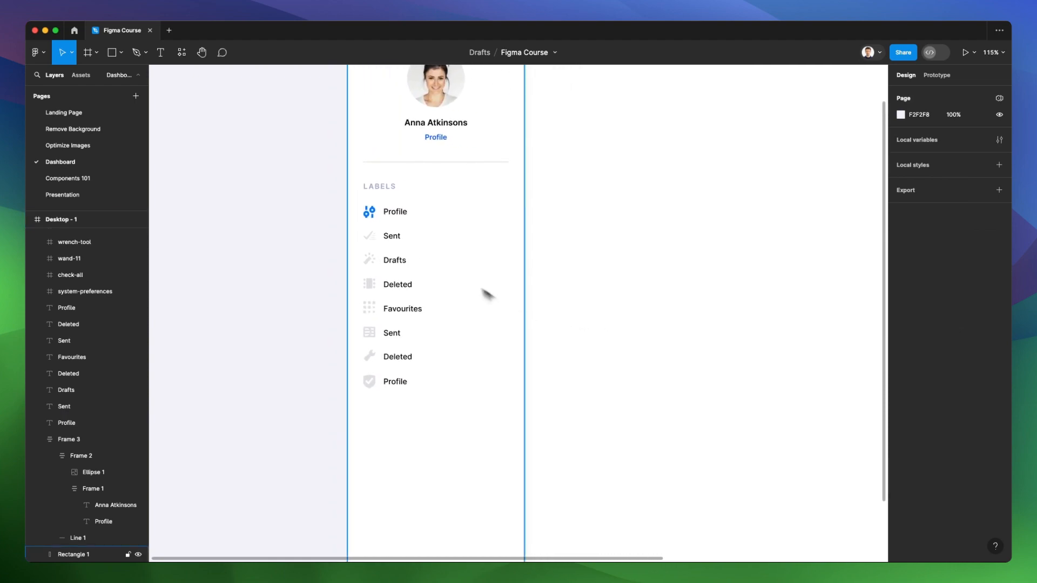
scroll(410, 277, "down", 3)
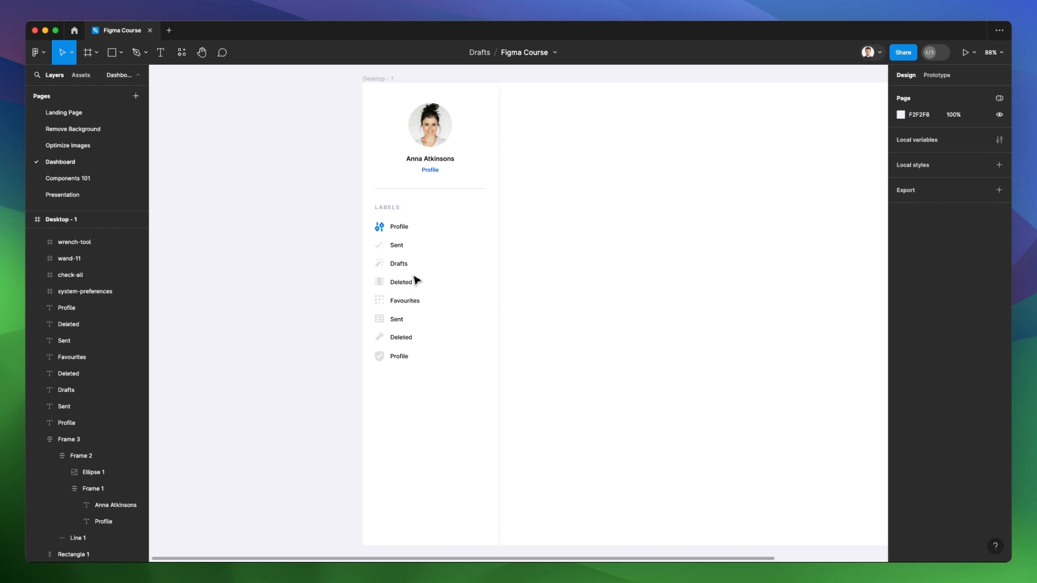
scroll(417, 280, "down", 2)
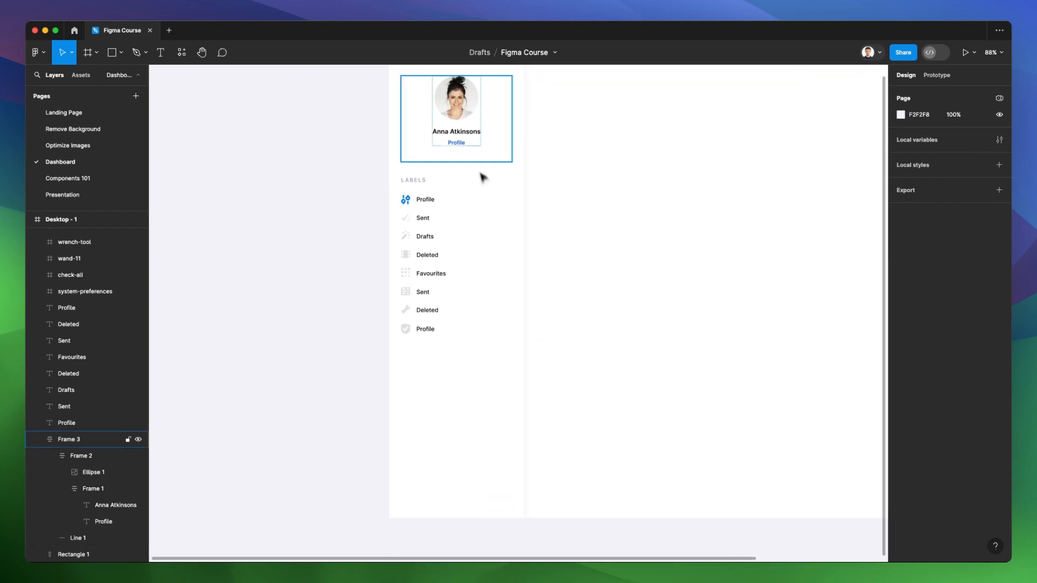
left_click(476, 170)
scroll(419, 201, "up", 5)
left_click_drag(327, 187, 484, 229)
key("shift+a")
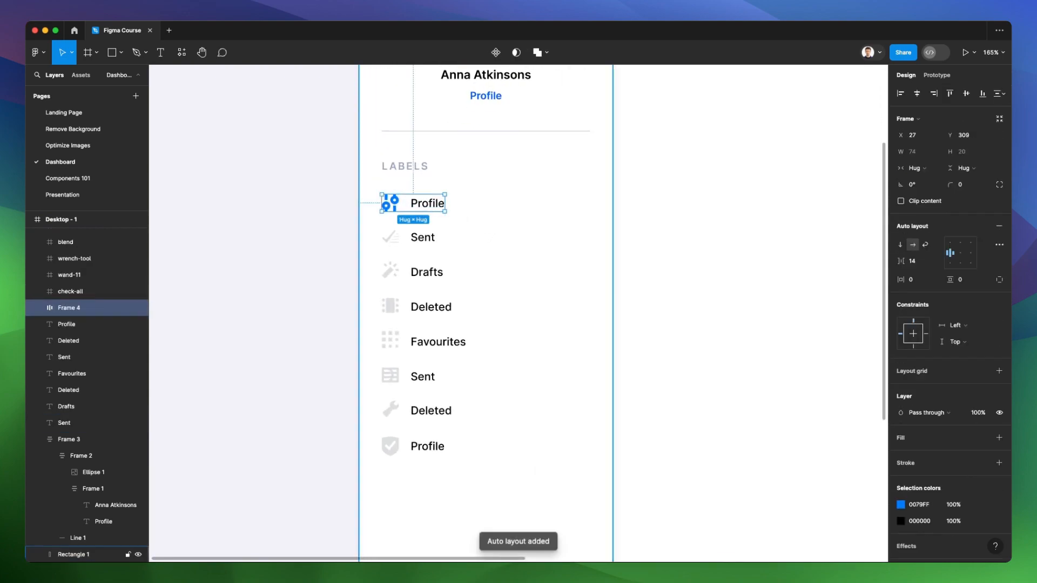
left_click_drag(359, 227, 475, 254)
key("shift+a")
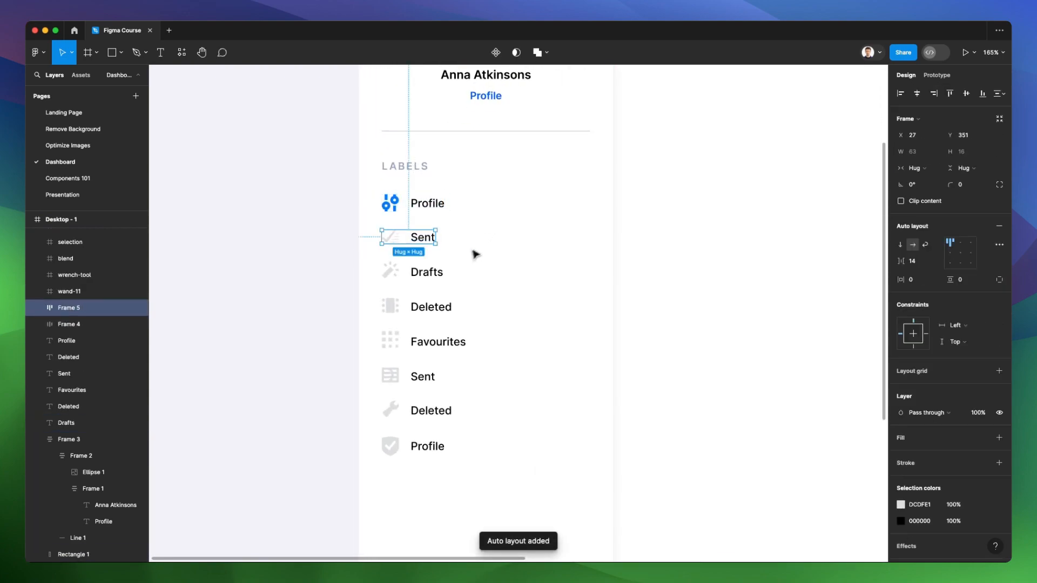
Step: Lock the white sidebar background rectangle
left_click(494, 259)
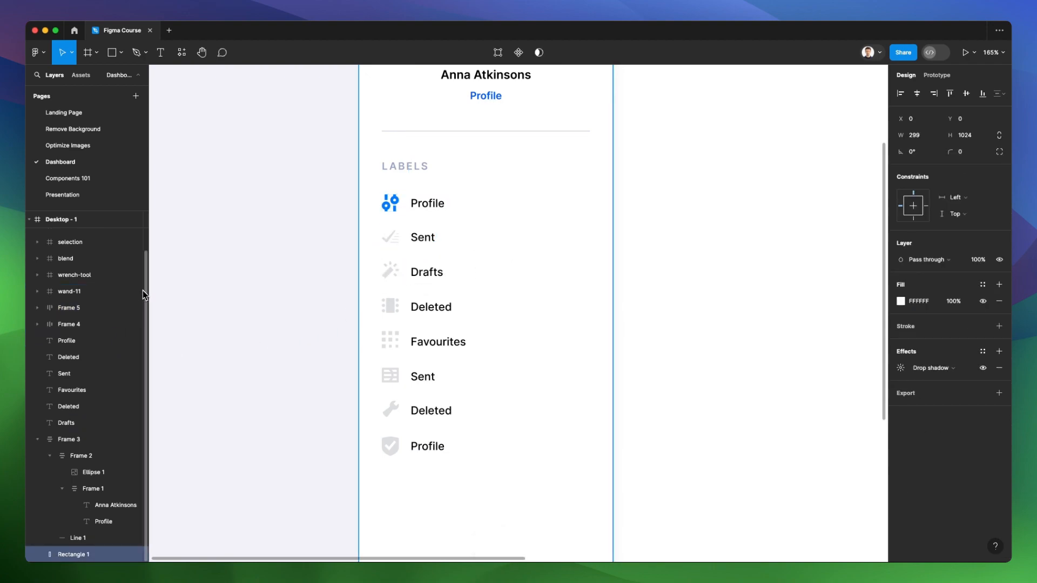
right_click(519, 329)
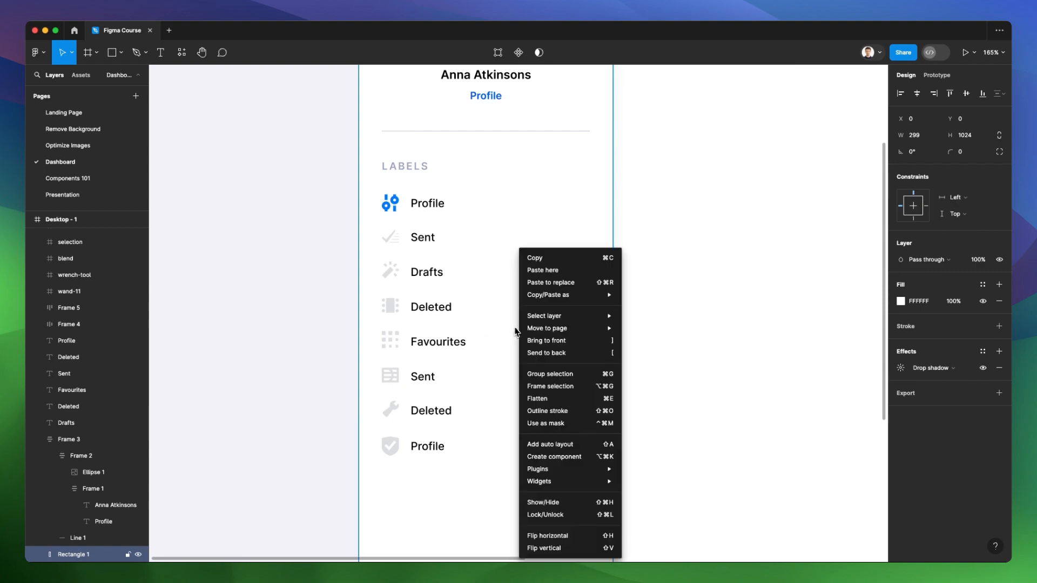
left_click(566, 518)
Step: Wrap the icon and text of each remaining menu row, from Drafts to the last Profile, in its own auto layout frame
left_click_drag(627, 258, 508, 336)
key("shift+a")
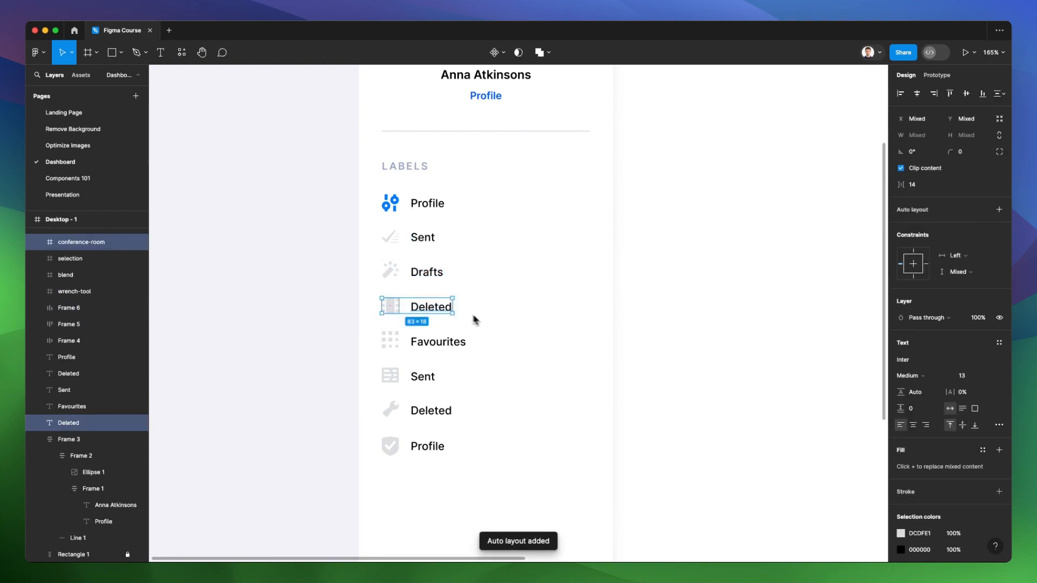
key("shift+a")
left_click_drag(366, 324, 523, 364)
key("shift+a")
left_click_drag(370, 359, 503, 405)
key("shift+a")
left_click_drag(357, 386, 470, 430)
key("shift+a")
left_click_drag(354, 424, 488, 472)
key("shift+a")
Step: Combine the Labels heading and all eight menu rows into one vertical auto layout frame
left_click_drag(355, 156, 471, 494)
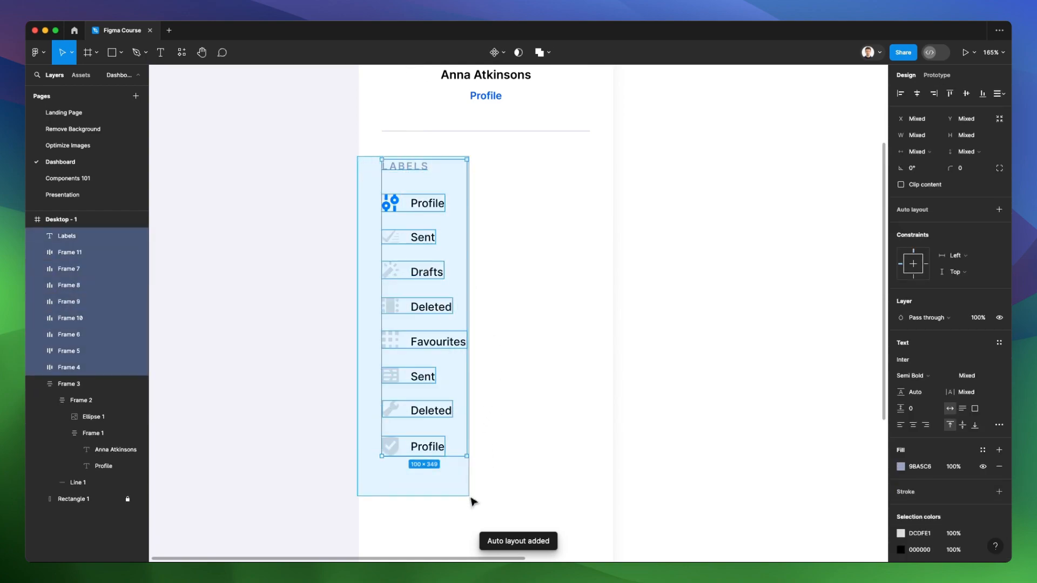
key("shift+a")
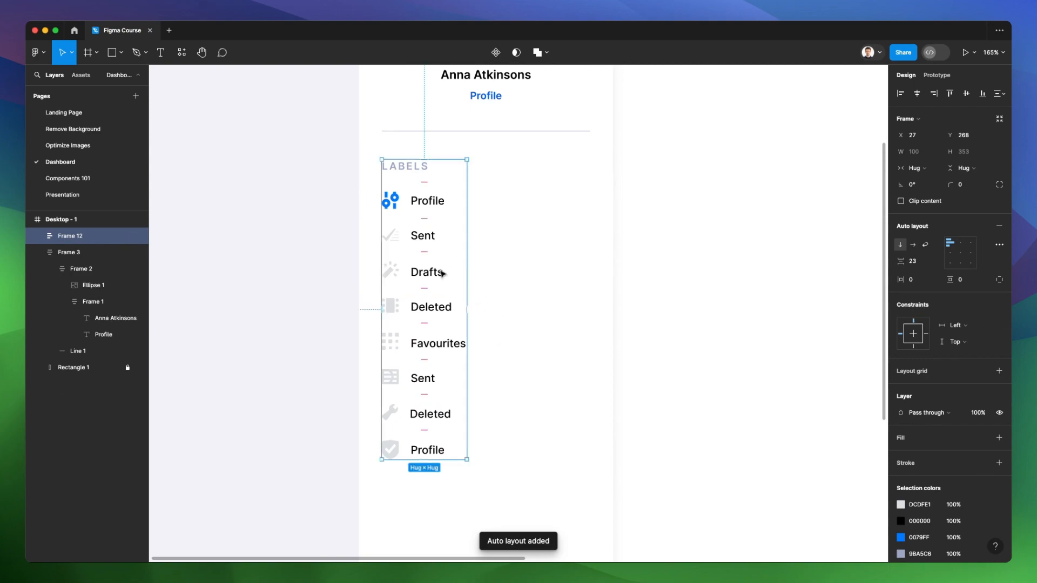
Step: Set the auto layout alignment of all eight menu rows to left and vertically centred
double_click(413, 201)
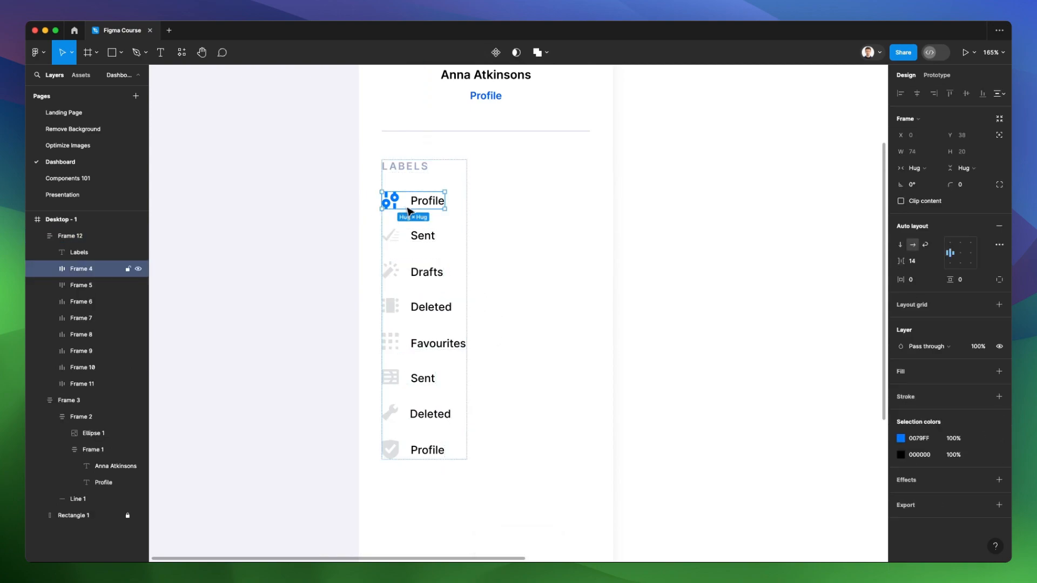
left_click(422, 236, "shift")
left_click(429, 274, "shift")
left_click(430, 307, "shift")
left_click(438, 344, "shift")
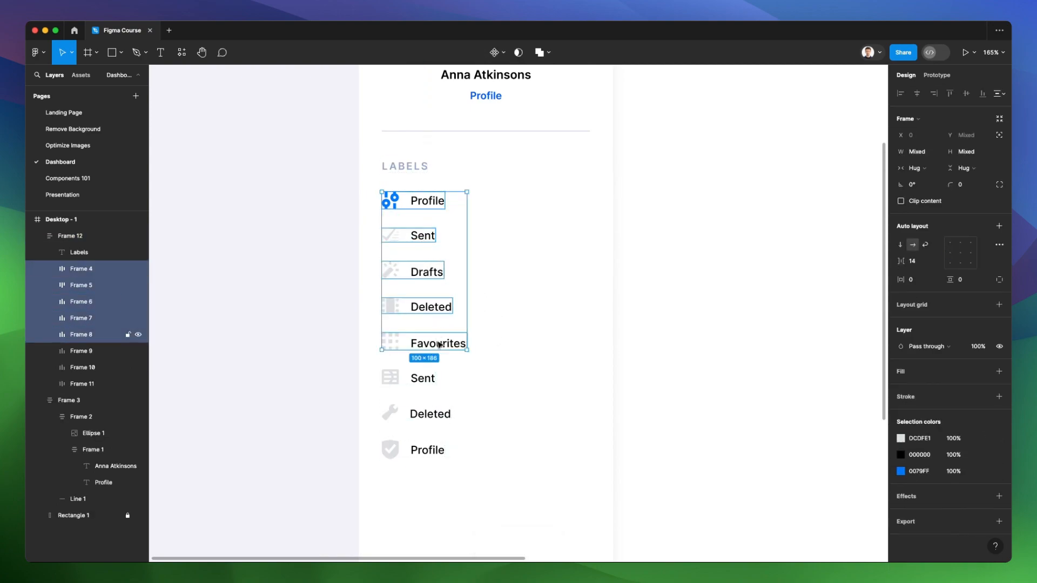
left_click(423, 379, "shift")
left_click(424, 416, "shift")
left_click(427, 450, "shift")
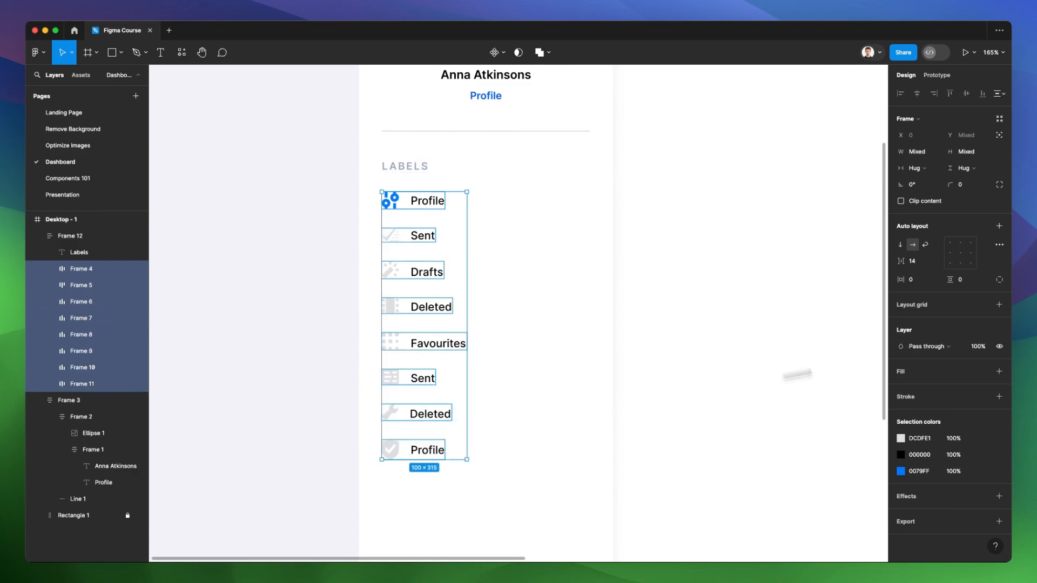
left_click(952, 254)
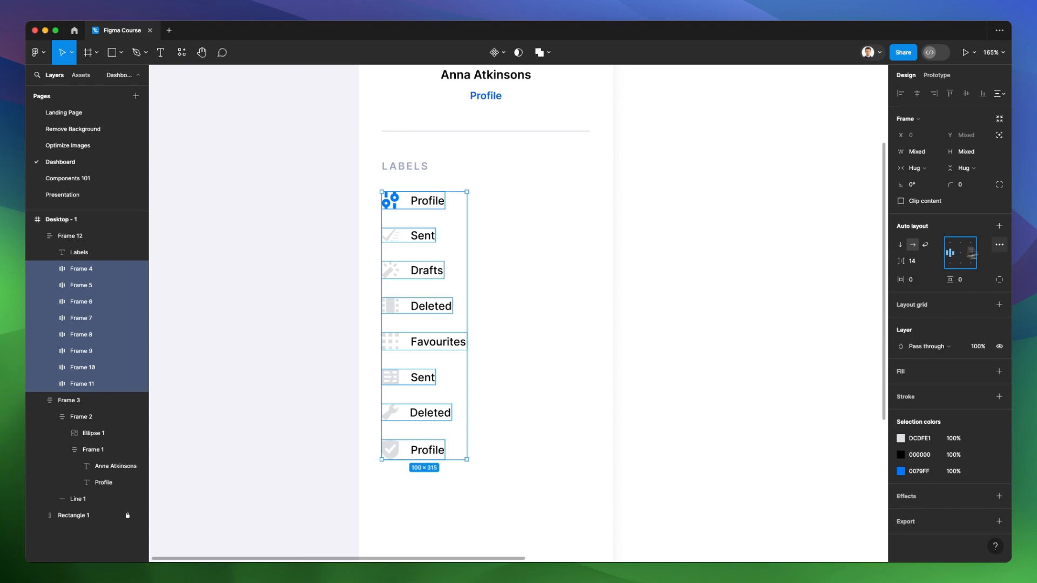
left_click(653, 266)
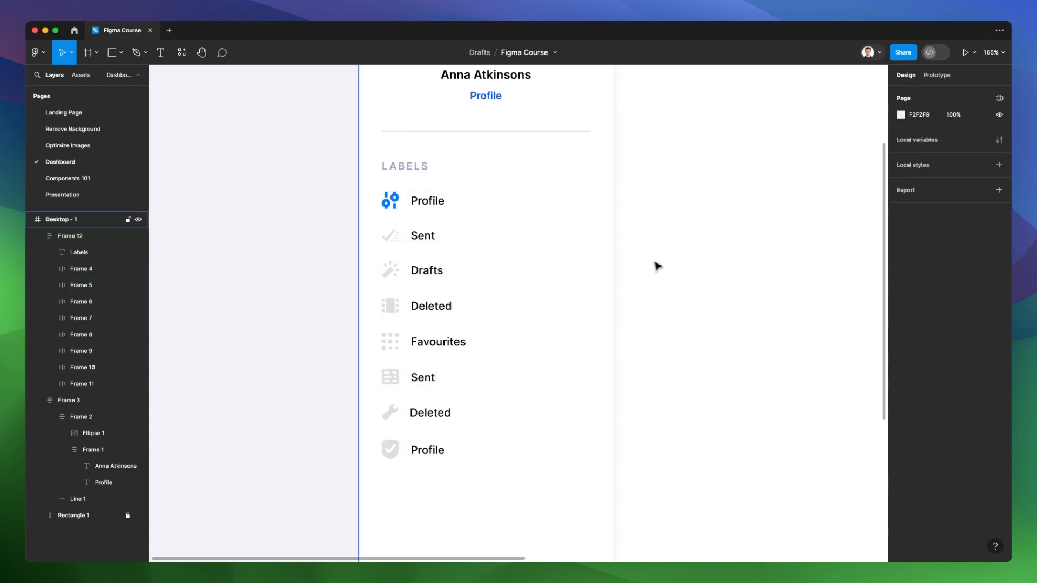
Step: Draw a 244 × 39 rectangle at X 27, Y 858 near the sidebar's lower end, matching the divider's width
scroll(664, 264, "down", 3)
scroll(684, 253, "down", 3)
scroll(683, 253, "right", 3)
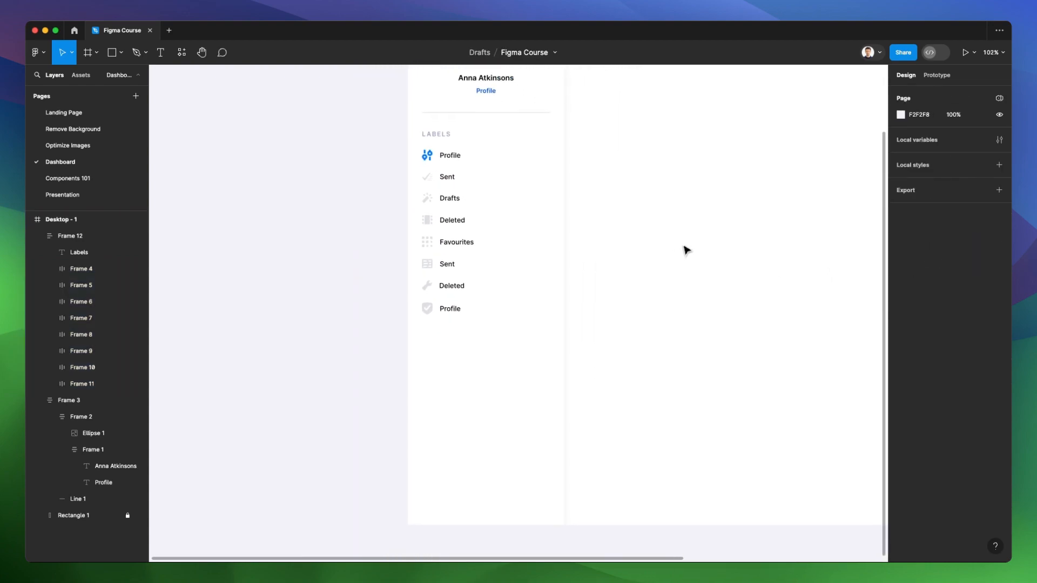
key("r")
mouse_move(423, 112)
left_mouse_down()
mouse_move(550, 130)
mouse_move(523, 375)
mouse_move(514, 383)
mouse_move(523, 461)
left_mouse_up()
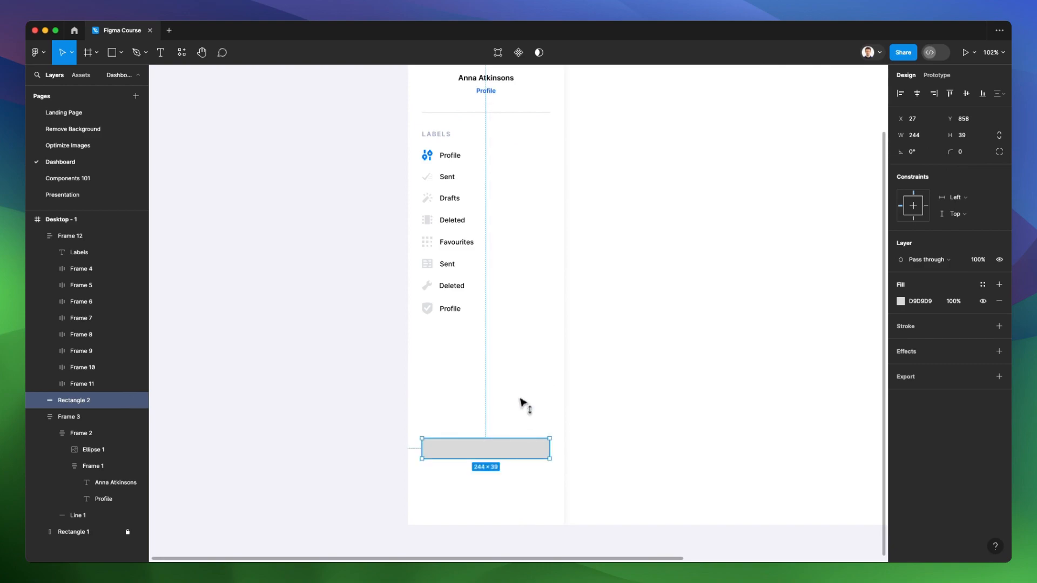
Step: Fill the lower sidebar rectangle and recolour the first menu row's icon with the blue 0057FF sampled from the Profile link
key("i")
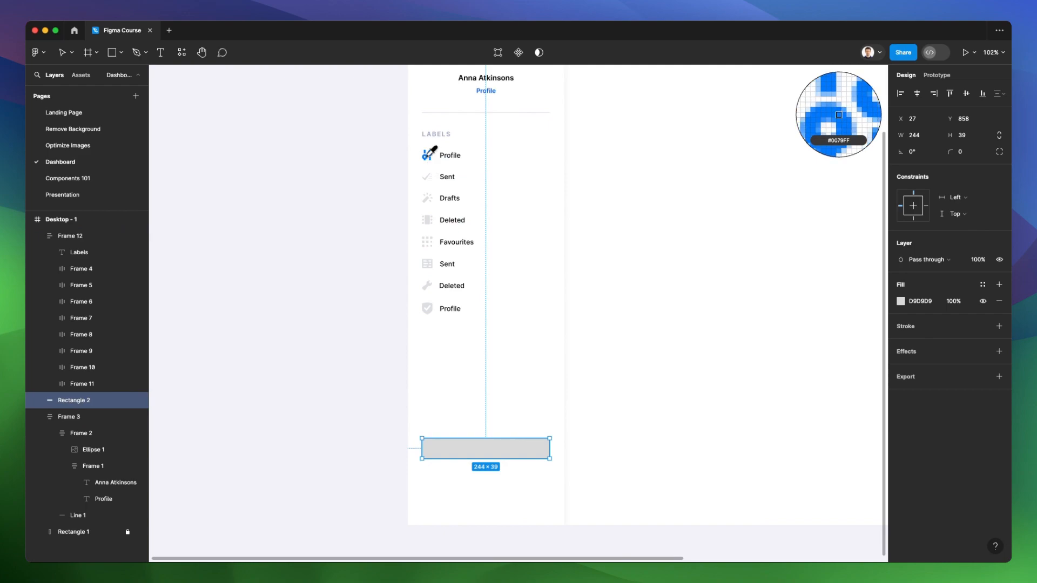
left_click(478, 88)
left_click(427, 155, "super")
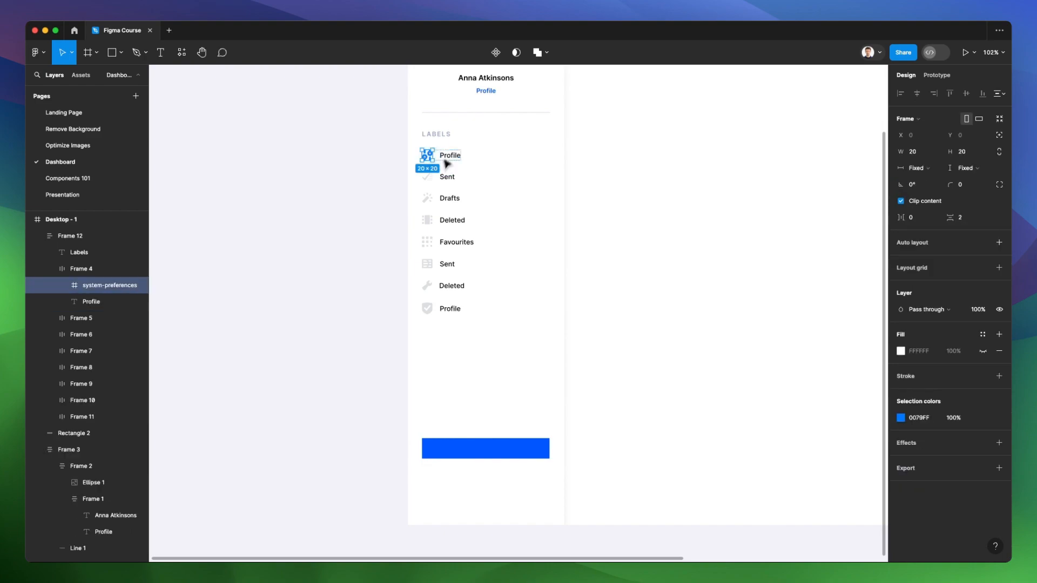
key("i")
left_click(485, 86)
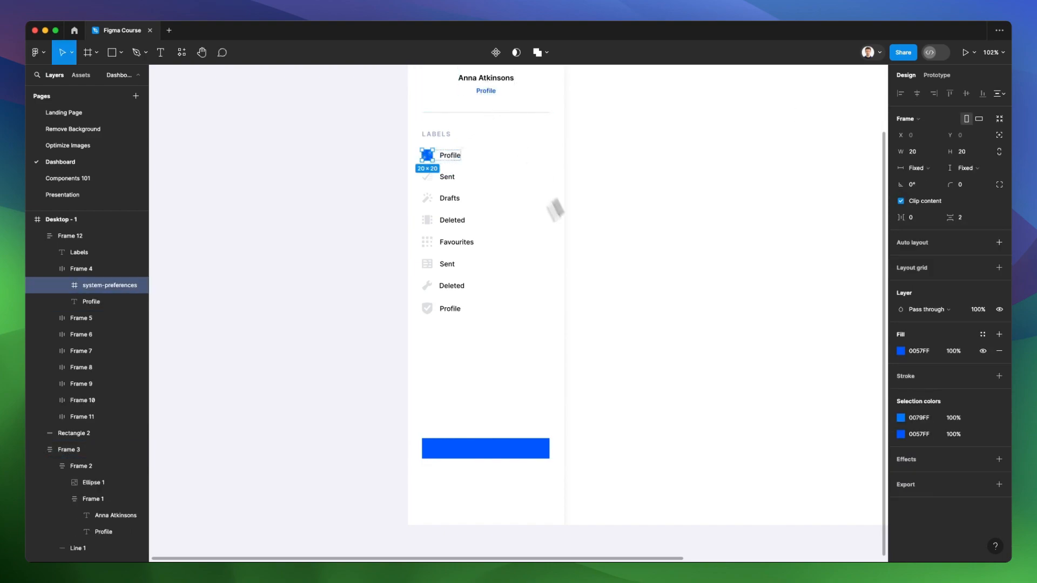
left_click(901, 417)
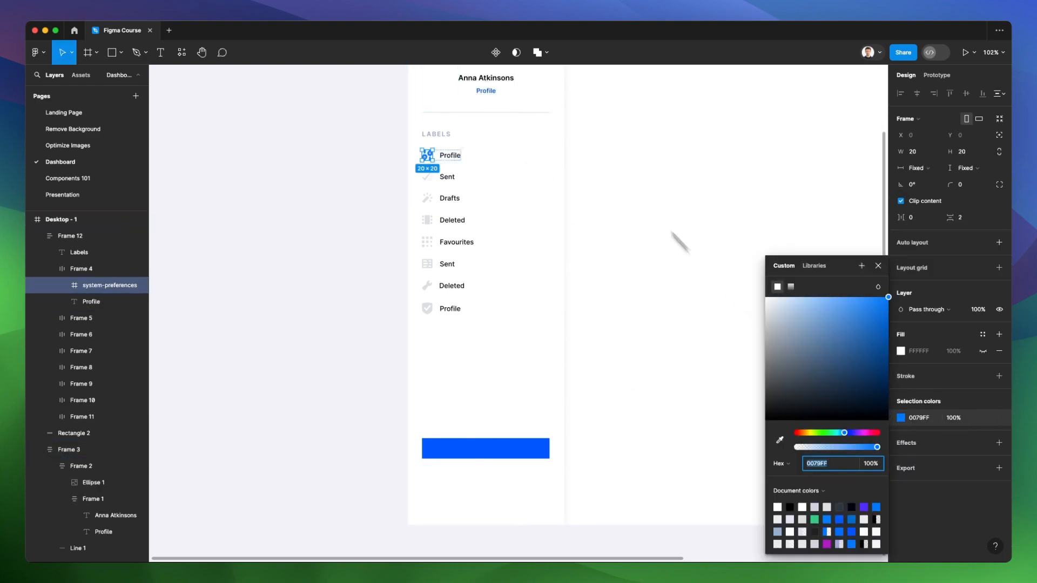
key("i")
left_click(485, 88)
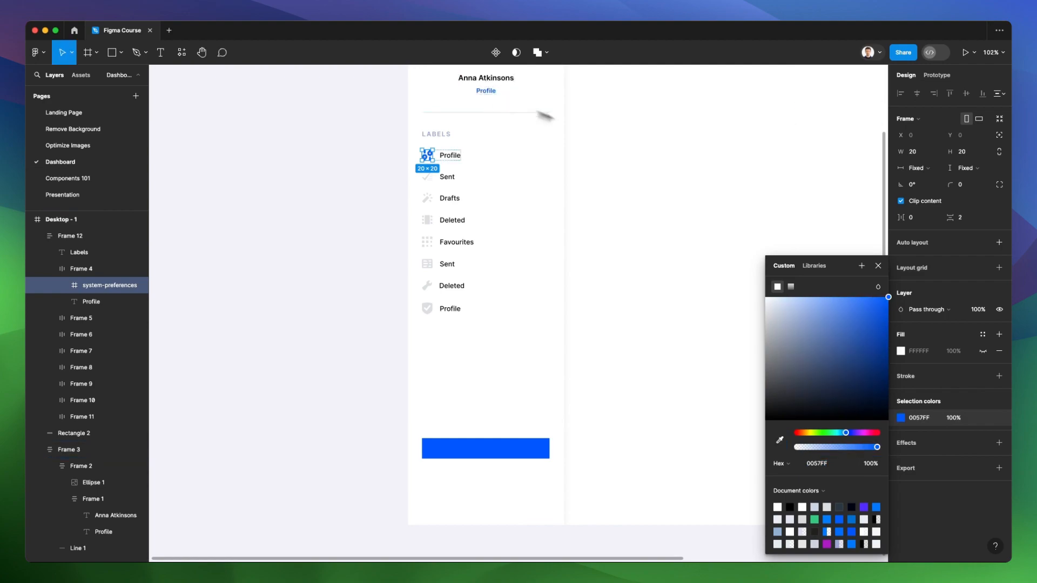
left_click(663, 181)
Step: Round the corners of the blue sidebar rectangle with a radius of 5
scroll(621, 261, "down", 1)
scroll(621, 261, "down", 1)
left_click(533, 410)
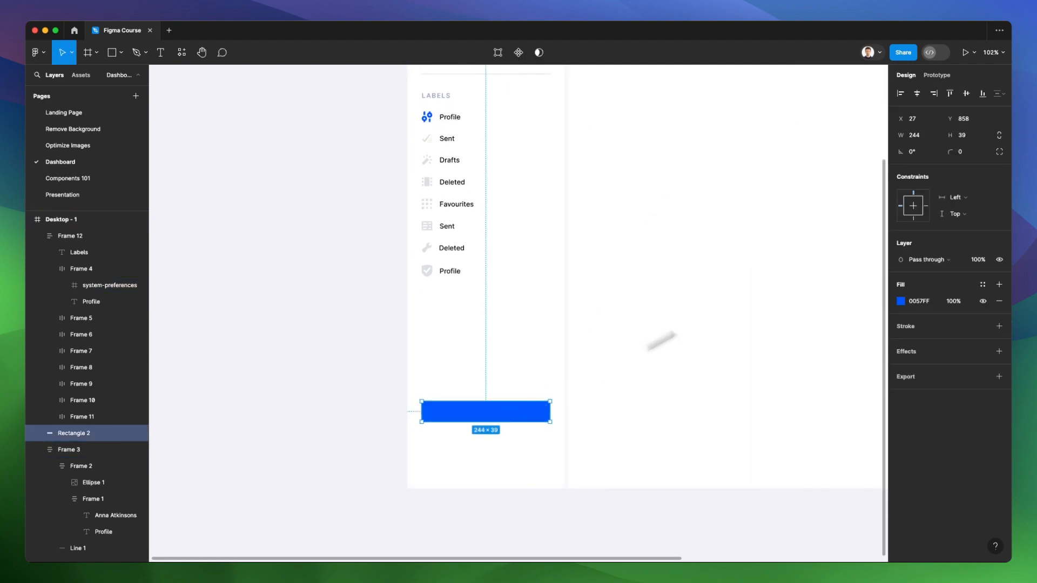
left_click_drag(950, 153, 953, 154)
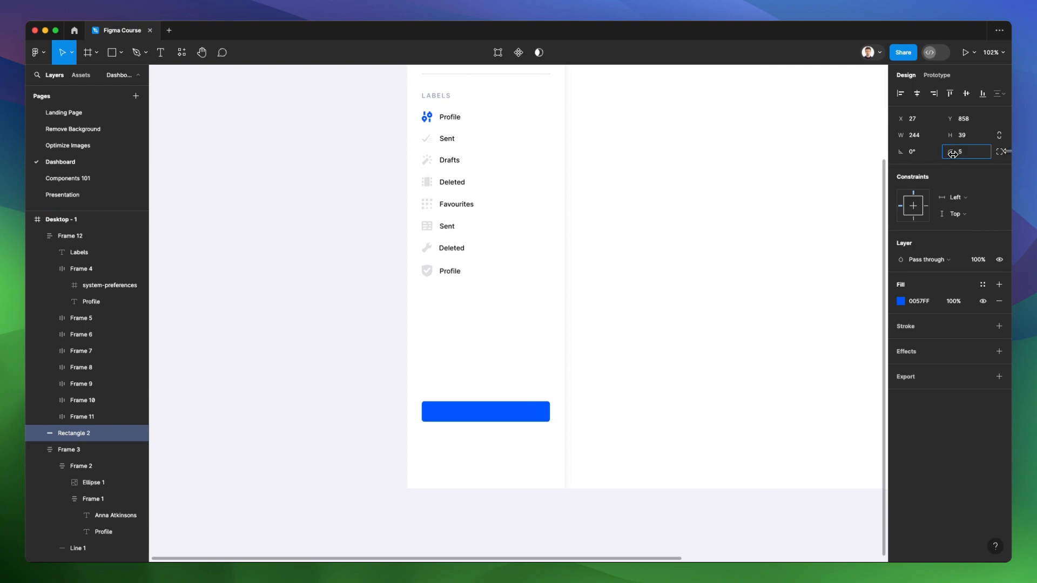
Step: Place a copy of the Deleted menu label on the blue rectangle and centre the two vertically
scroll(513, 346, "up", 5)
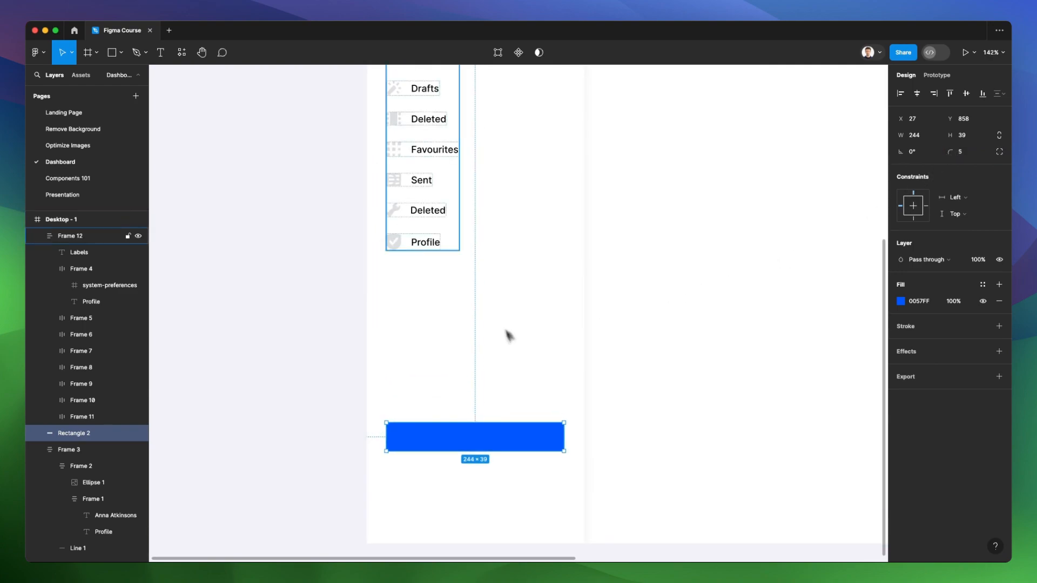
left_click(440, 210, "super")
left_click_drag(440, 211, 436, 295)
scroll(516, 294, "down", 8)
scroll(489, 292, "up", 8)
left_click(530, 311, "shift")
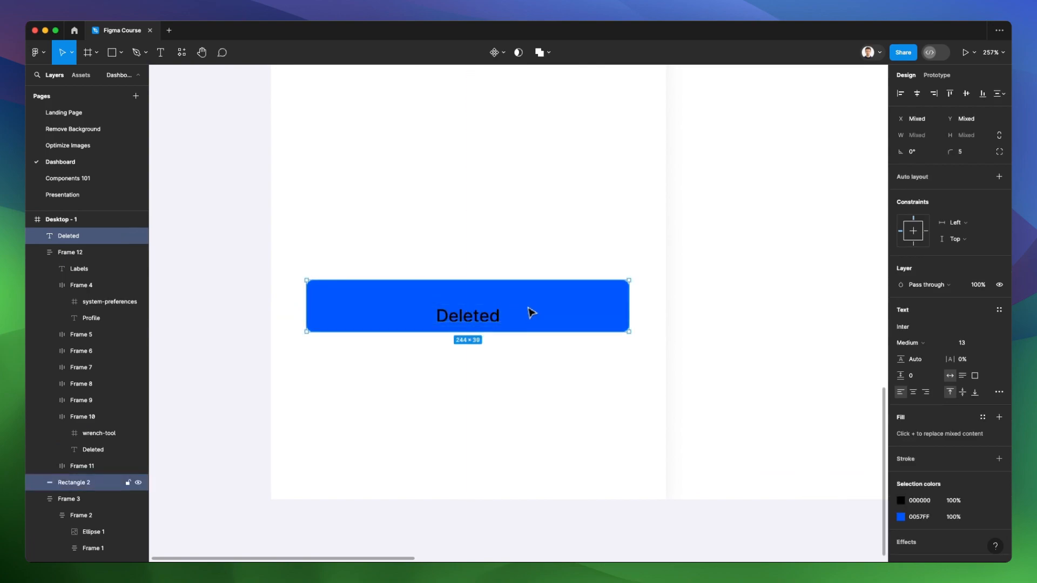
left_click(966, 93)
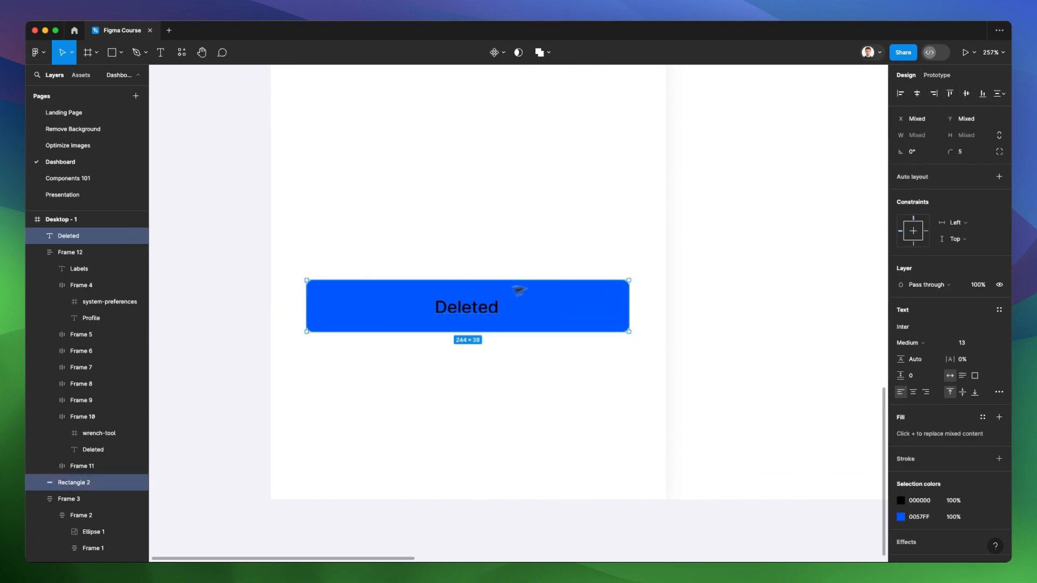
Step: Change the text on the blue rectangle to Upgrade Plan and centre it horizontally on the rectangle
double_click(476, 314)
type("Upgrade Pla")
key("Escape")
left_click(512, 286, "shift")
left_click(917, 93)
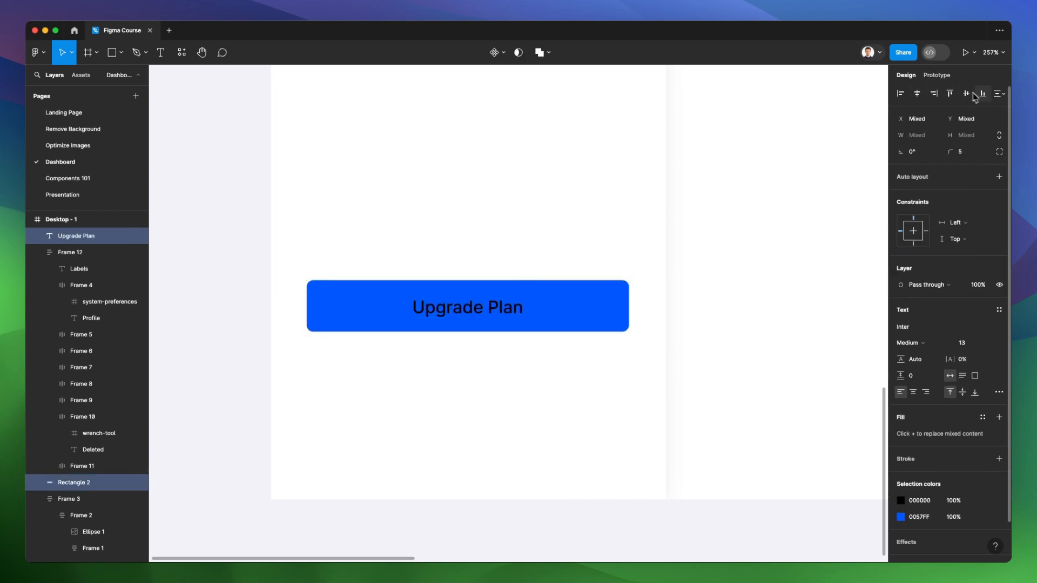
Step: Colour the Upgrade Plan label white (FFFFFF) and combine it with the blue rectangle in an auto layout frame
left_click(506, 298)
key("i")
left_click(503, 249)
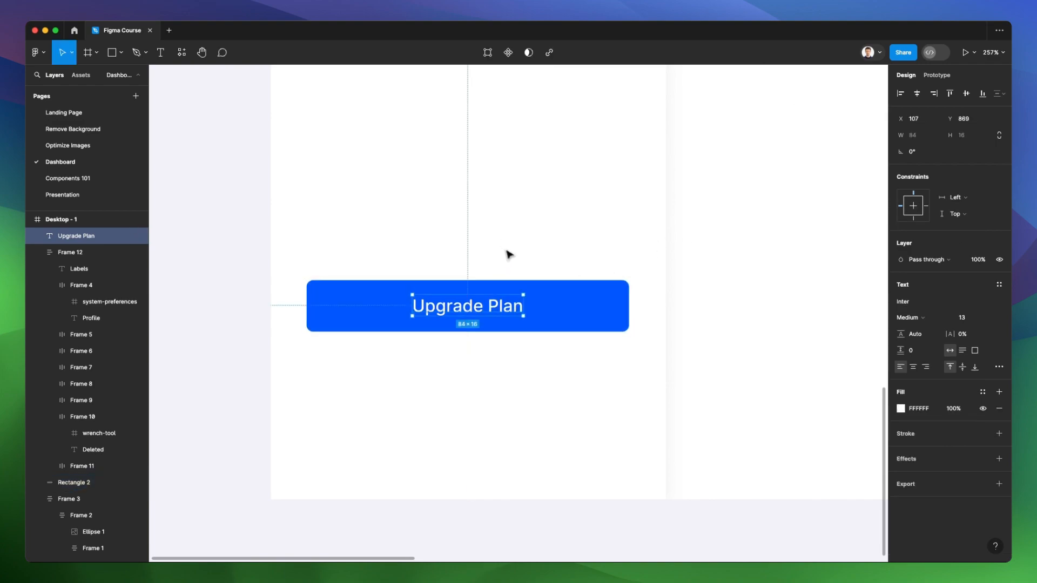
left_click(556, 301, "shift")
left_click(501, 306)
left_click(579, 312, "shift")
key("shift+a")
Step: Duplicate the Upgrade Plan button directly below the original and change the copy's label to Contact Support
left_click_drag(522, 304, 516, 373)
double_click(478, 382)
double_click(477, 383)
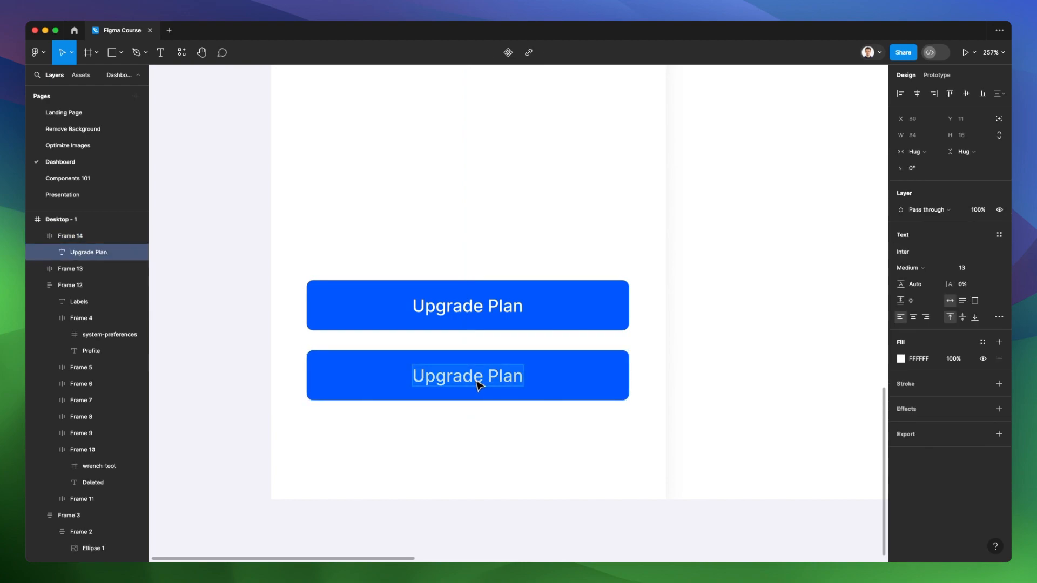
type("Contact S")
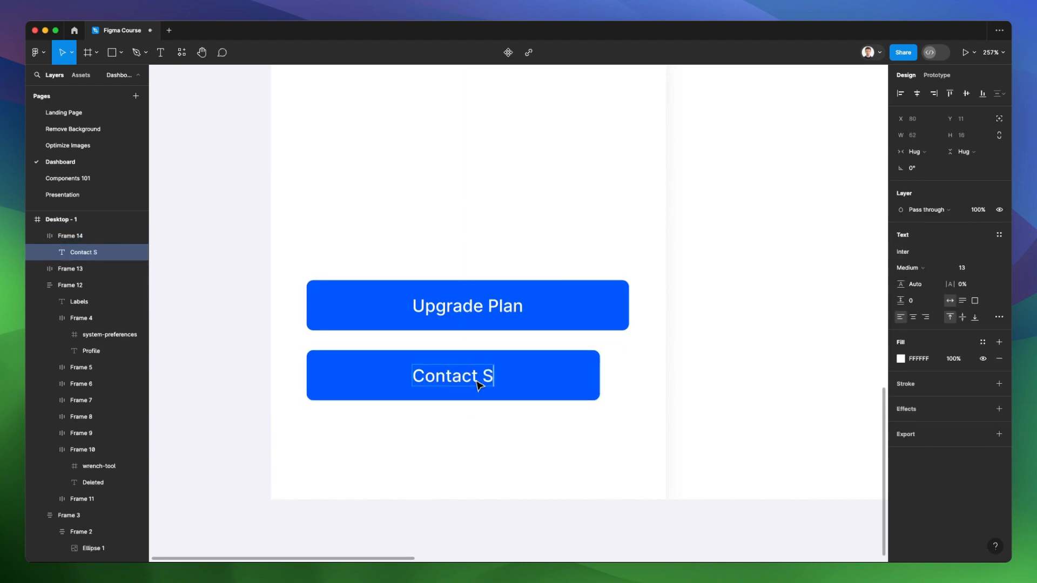
type("upport")
Step: Resize the Contact Support button to a width of 244, matching the button above it
key("Escape")
key("Escape")
left_click_drag(658, 372, 630, 371)
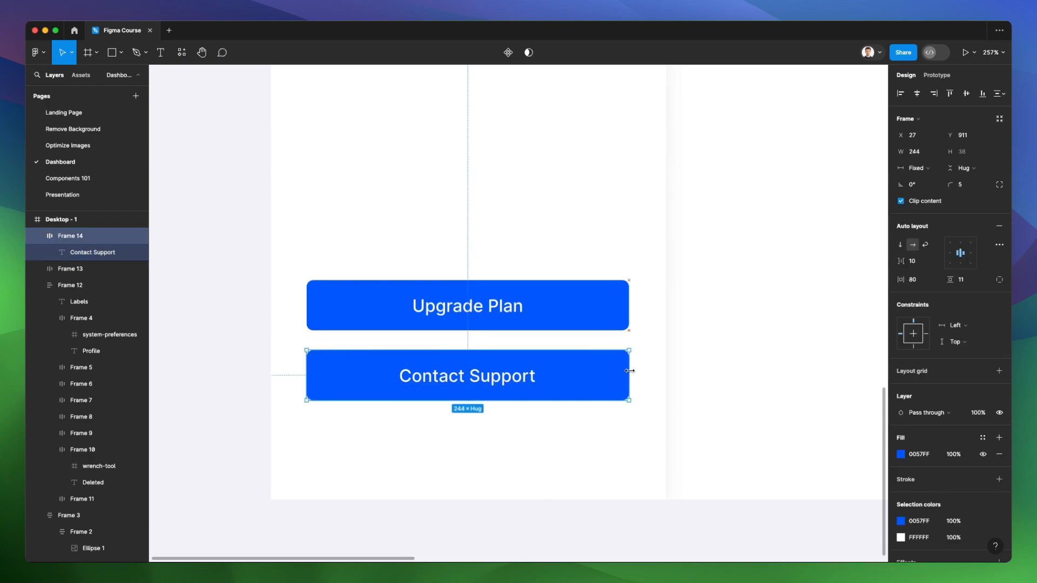
Step: Colour the Contact Support label 0057FF and lower the button's fill opacity to a pale blue tint
left_click(488, 384)
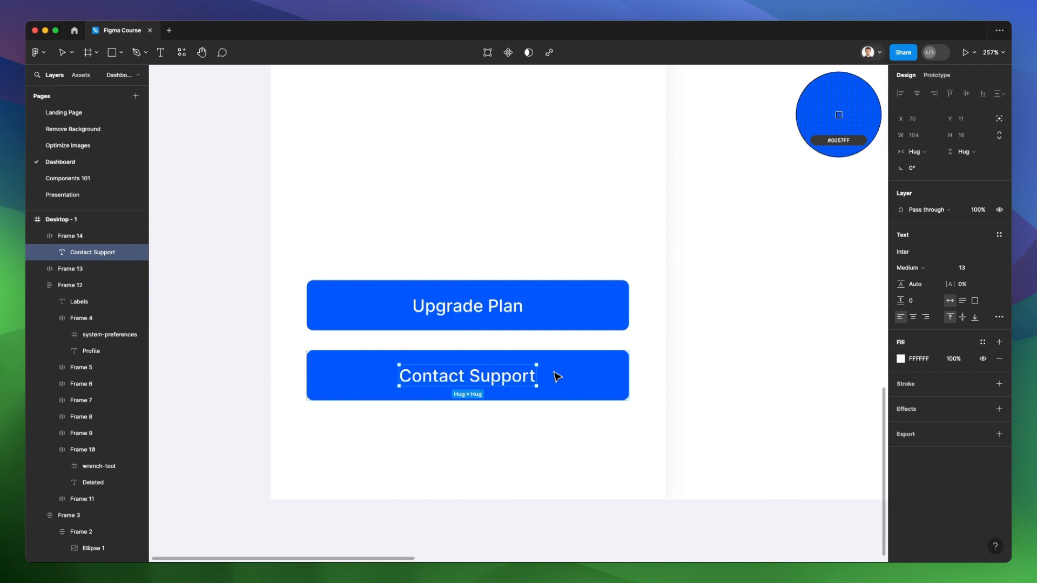
left_click(558, 377)
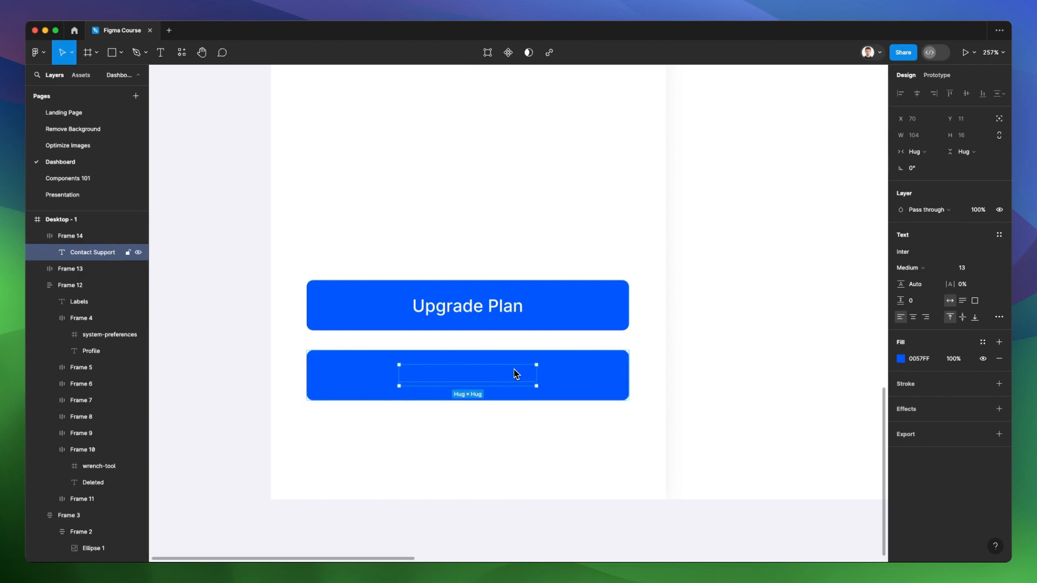
key("Escape")
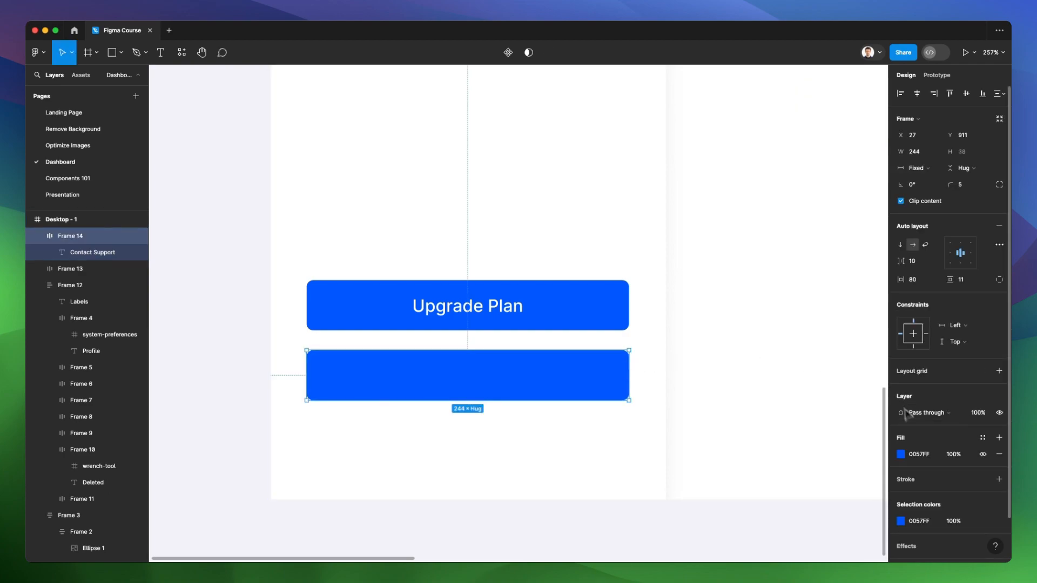
left_click(954, 457)
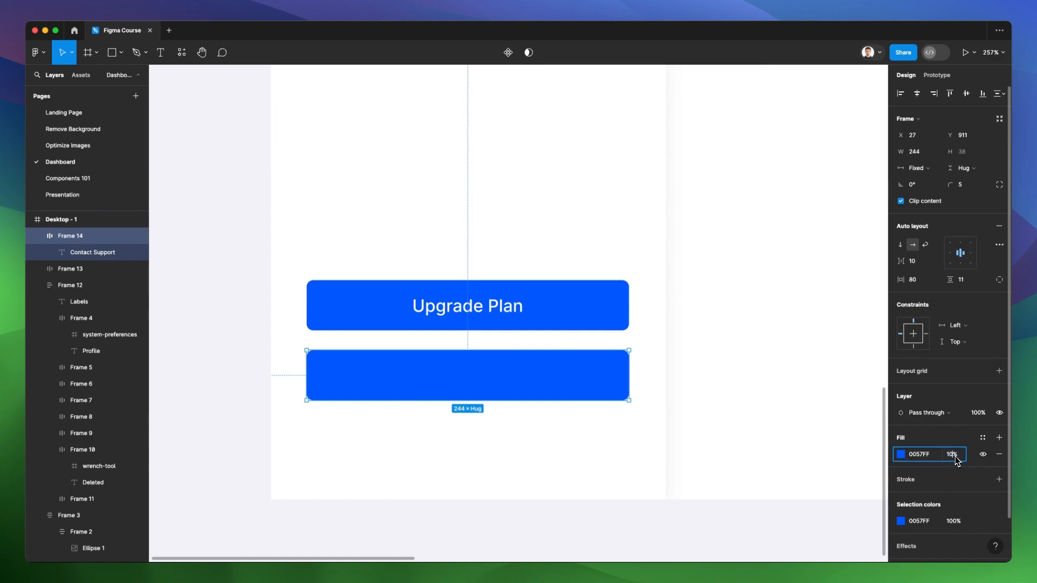
key("Return")
left_click(690, 276)
Step: Draw a 1081 × 549 rectangle at X 331, Y 26 beside the sidebar and fill it with the sidebar's white
scroll(690, 276, "down", 6)
key("shift+1")
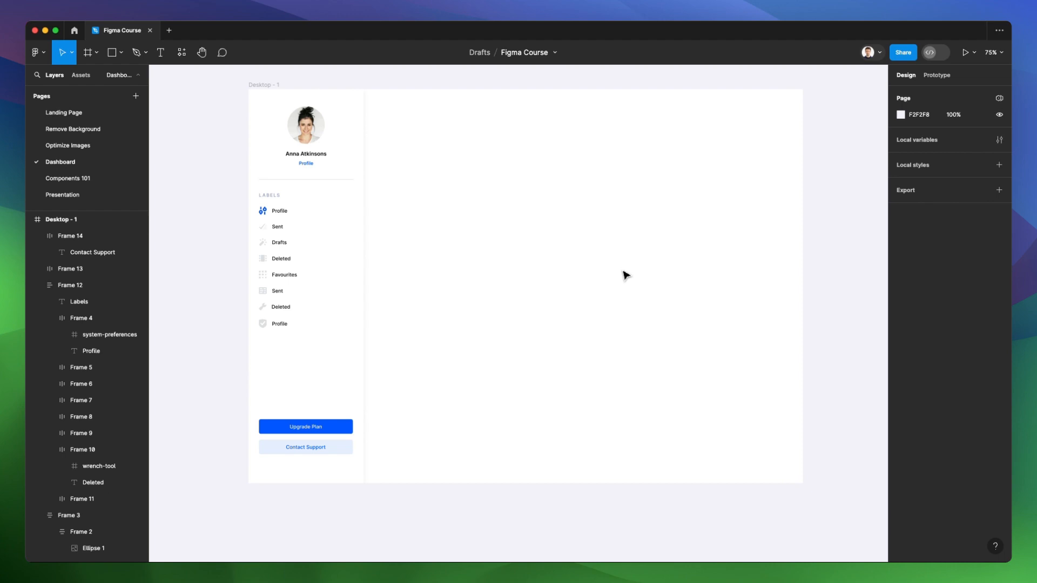
key("r")
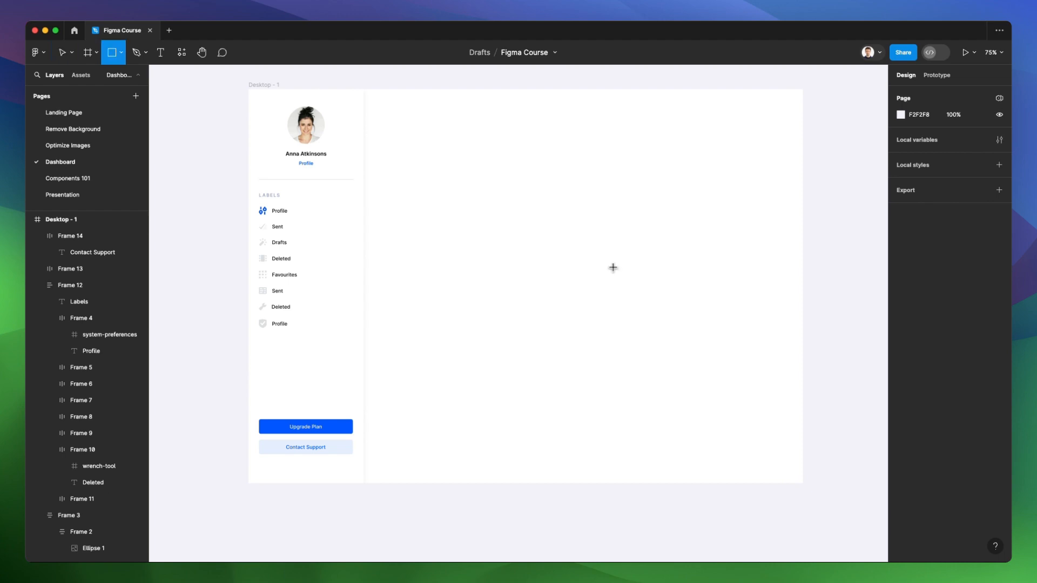
left_click_drag(377, 99, 792, 313)
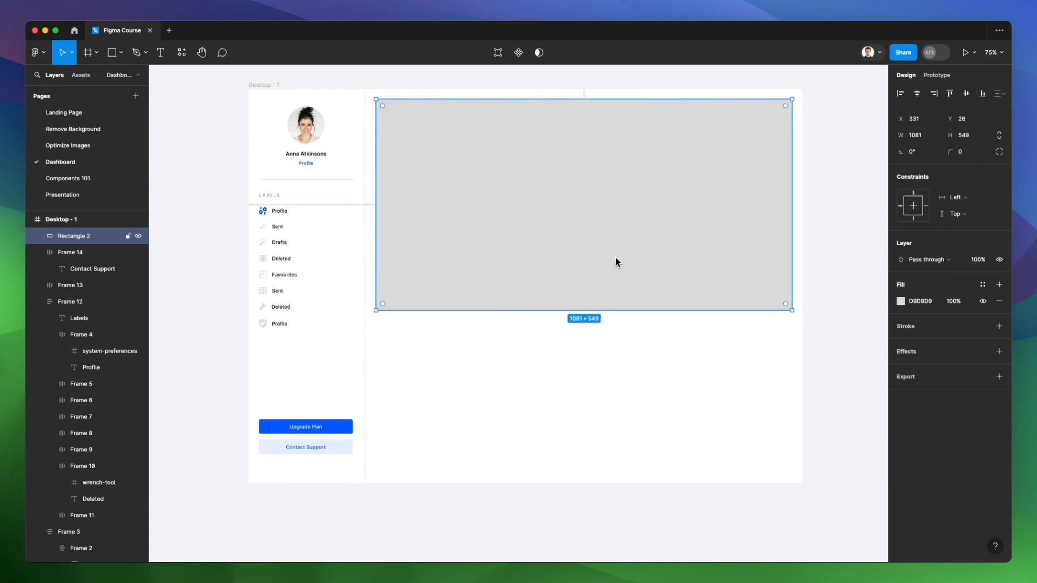
key("i")
left_click(341, 263)
left_click(517, 362)
Step: Change the Desktop - 1 frame's fill to the very light blue-grey F7F8FB
left_click(259, 85)
left_click(901, 319)
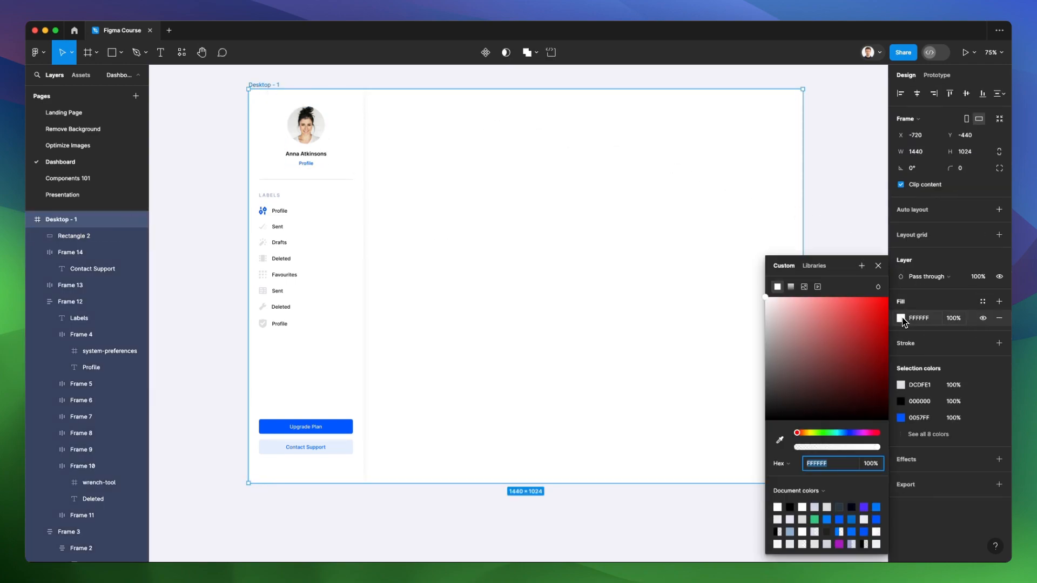
key("i")
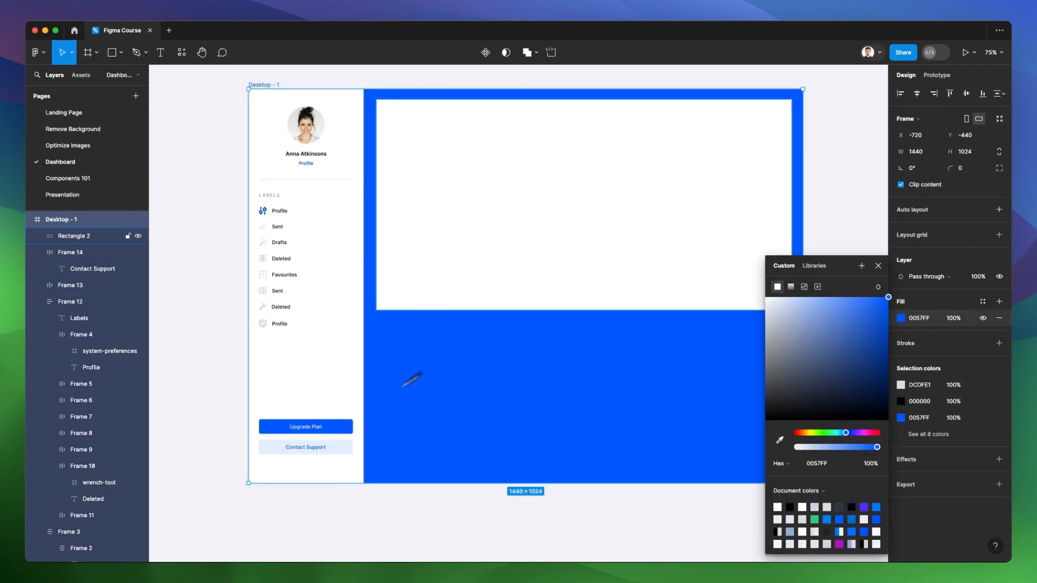
left_click(766, 302)
left_click_drag(766, 303, 767, 303)
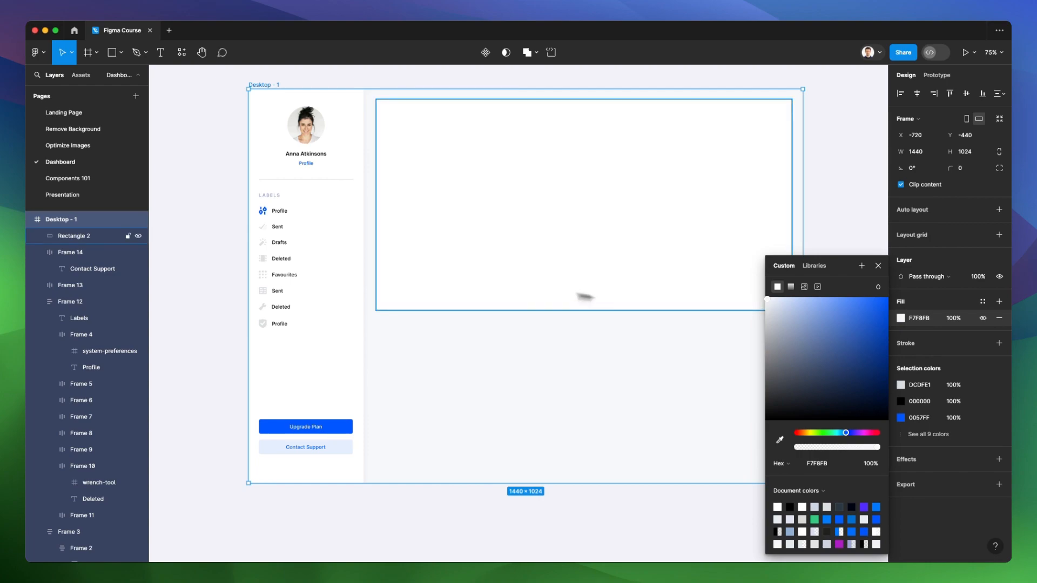
left_click_drag(517, 333, 518, 331)
left_click(815, 225)
Step: Copy the profile name text to X 388, Y 64 in the white content panel and change it to Overview
left_click(666, 204)
scroll(660, 219, "right", 2)
scroll(660, 220, "right", 2)
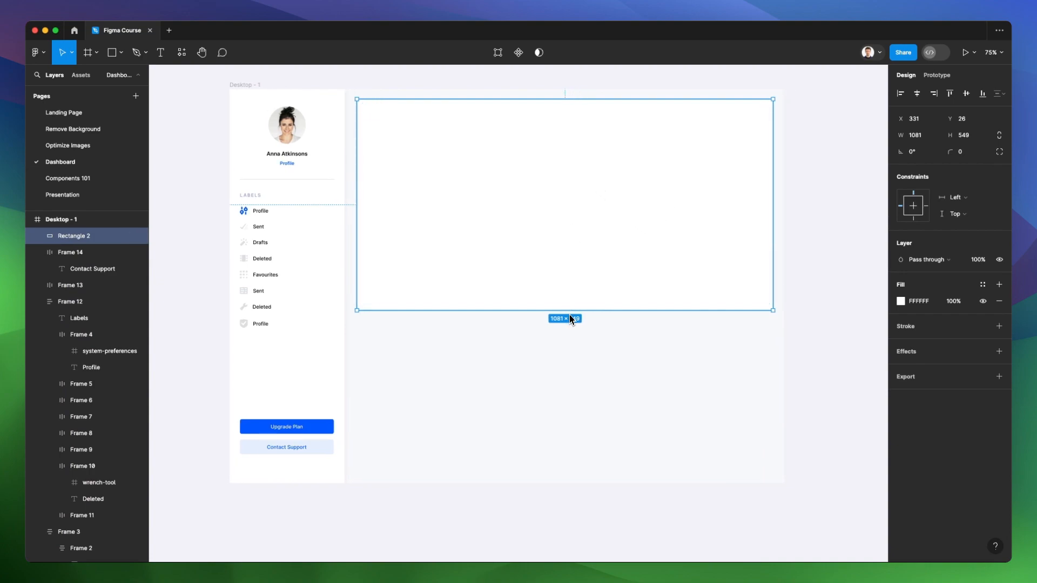
left_click(287, 153)
left_click_drag(287, 153, 387, 122)
double_click(387, 122)
type("o")
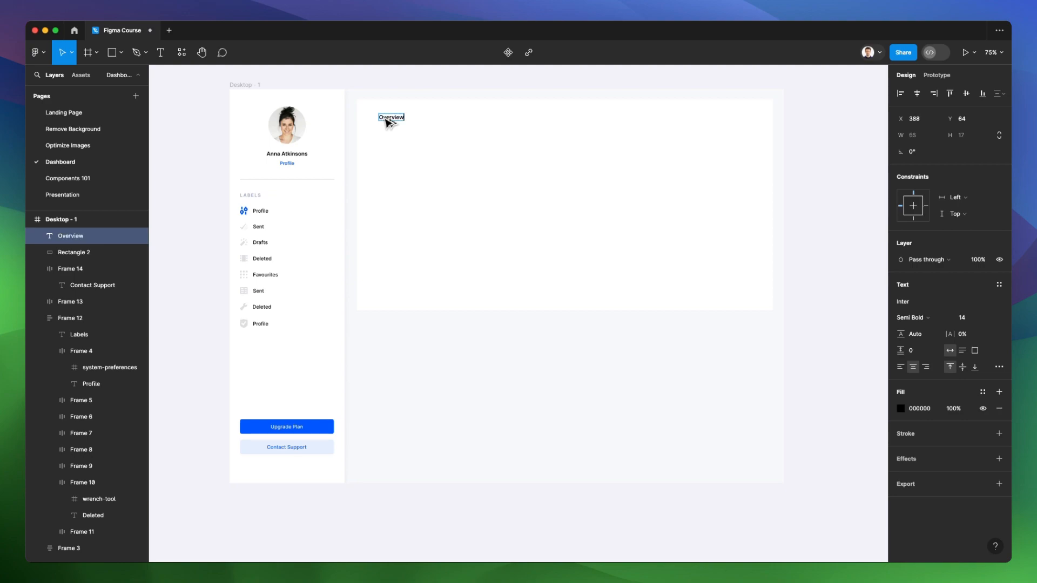
key("Escape")
Step: Left-align the Overview heading's text and set its font size to 24
left_click(904, 368)
left_click(967, 319)
key("shift+Up")
key("shift+Up")
key("shift+Up")
key("shift+Down")
key("shift+Down")
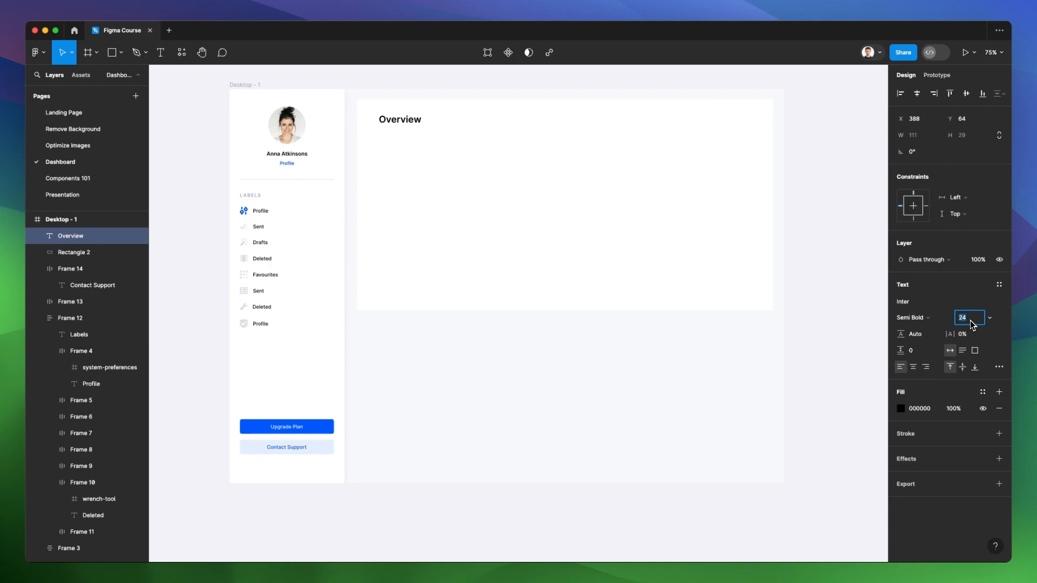
Step: Set the Overview heading's font weight to Regular and its size to 29
left_click(924, 317)
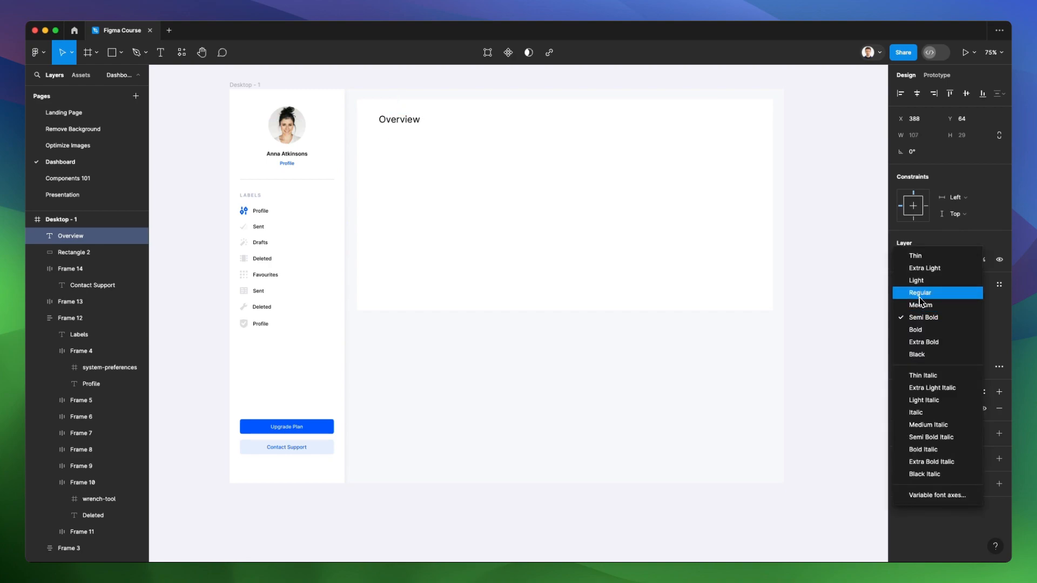
left_click(920, 298)
left_click(965, 322)
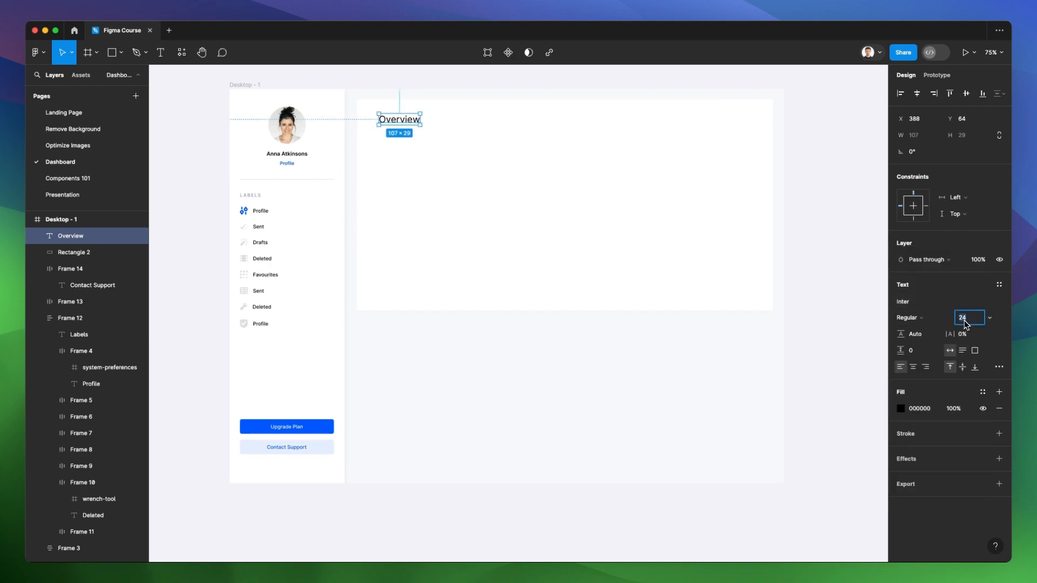
key("Up")
key("Up")
key("Up")
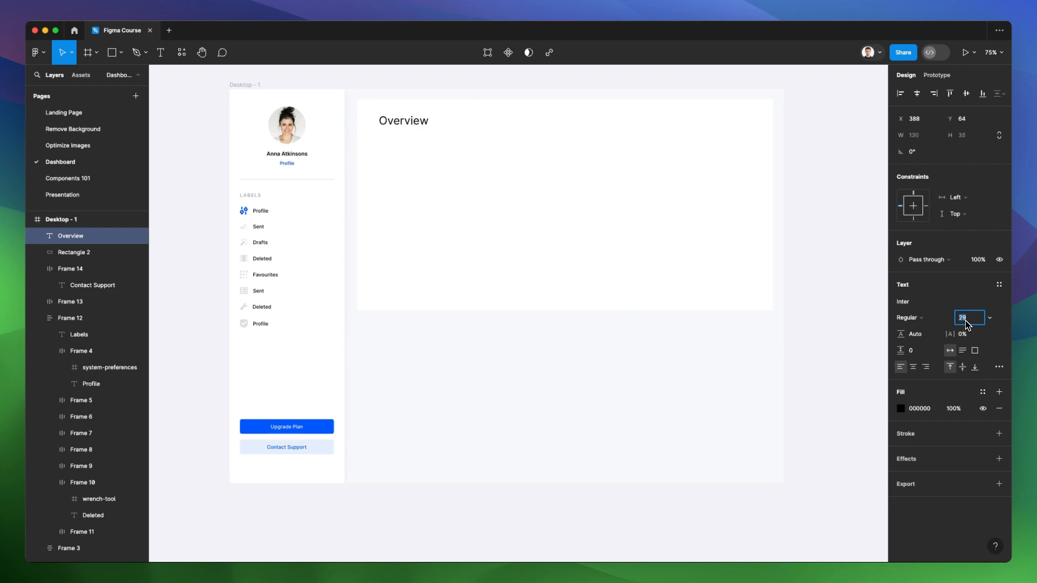
left_click(808, 202)
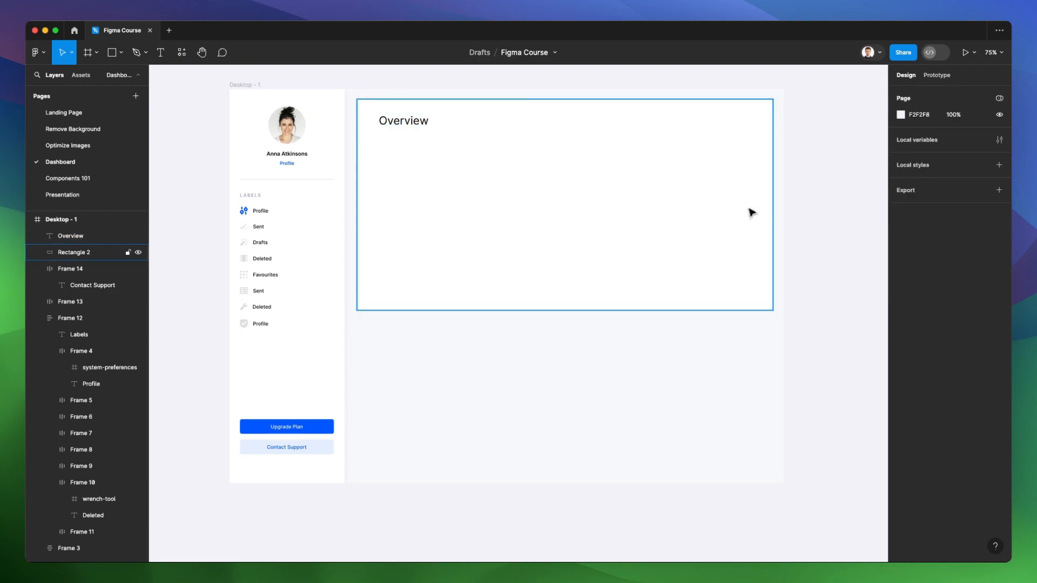
Step: Place a copy of the sidebar's divider line below the Overview heading and stretch it across the white panel's full width
left_click(464, 187)
left_click(298, 180)
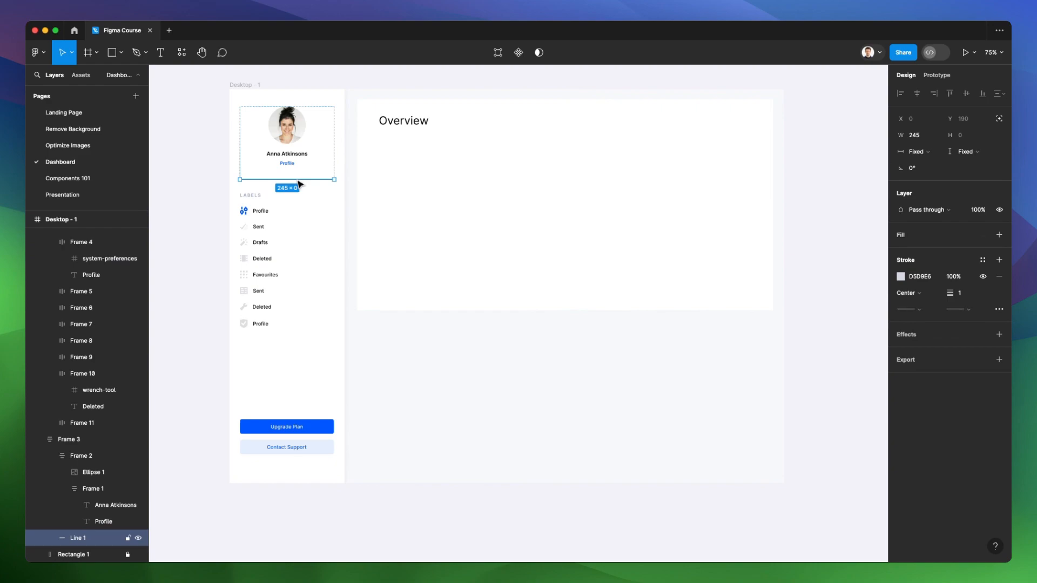
left_click_drag(296, 184, 407, 143)
key("super+x")
left_click(415, 137)
key("super+v")
left_click_drag(406, 142, 773, 143)
key("super+z")
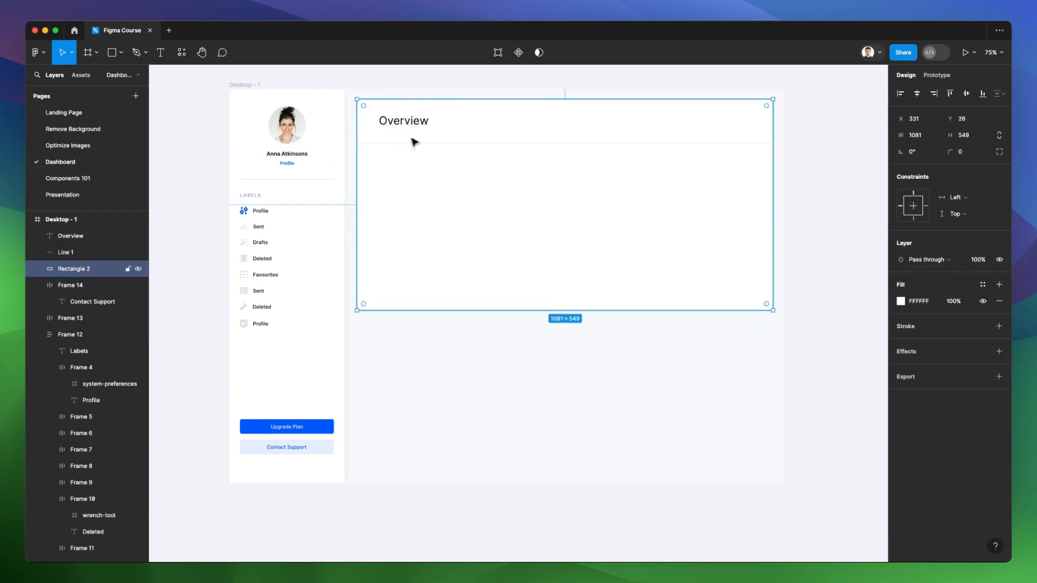
Step: Duplicate the panel's divider line further down, near the middle, and extend the white panel to a height of 985
left_click_drag(420, 146, 494, 479)
left_click(433, 303)
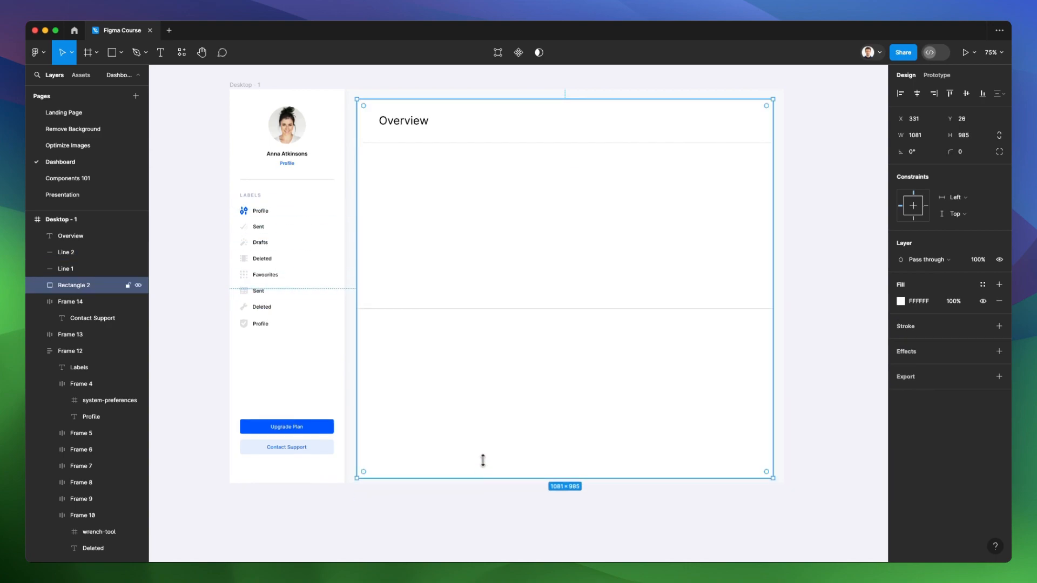
Step: Draw a rectangular bar about 10 × 139 below the Overview divider and sample the Upgrade Plan button's blue (0057FF) for its fill
left_click(778, 205)
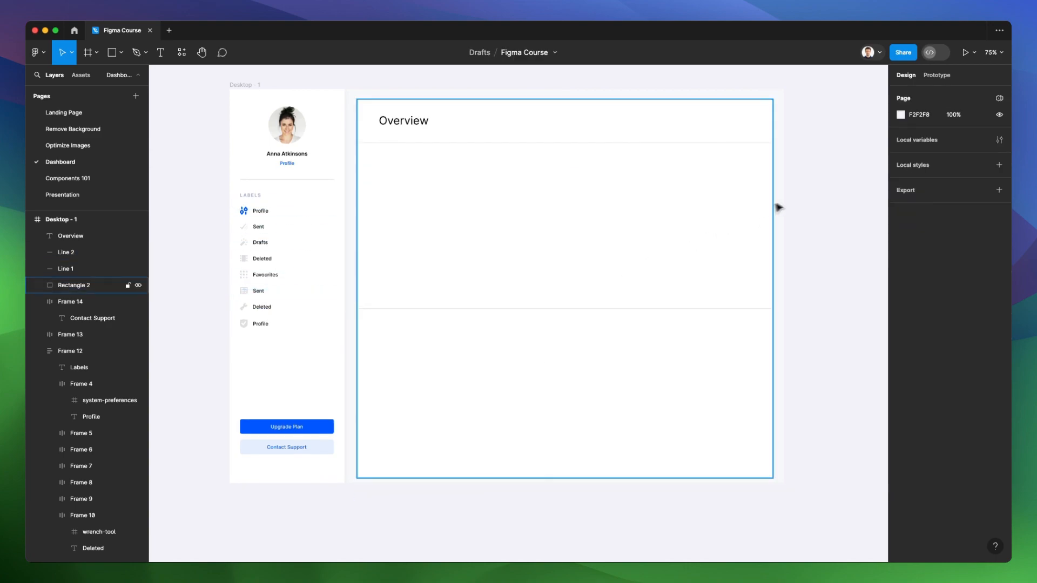
scroll(443, 237, "up", 3)
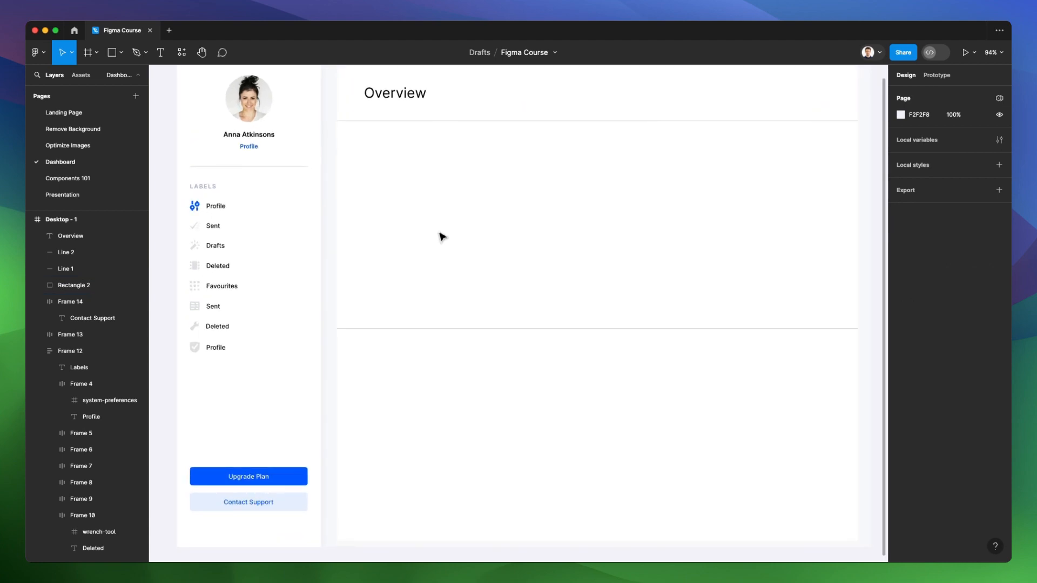
scroll(442, 236, "up", 1)
key("r")
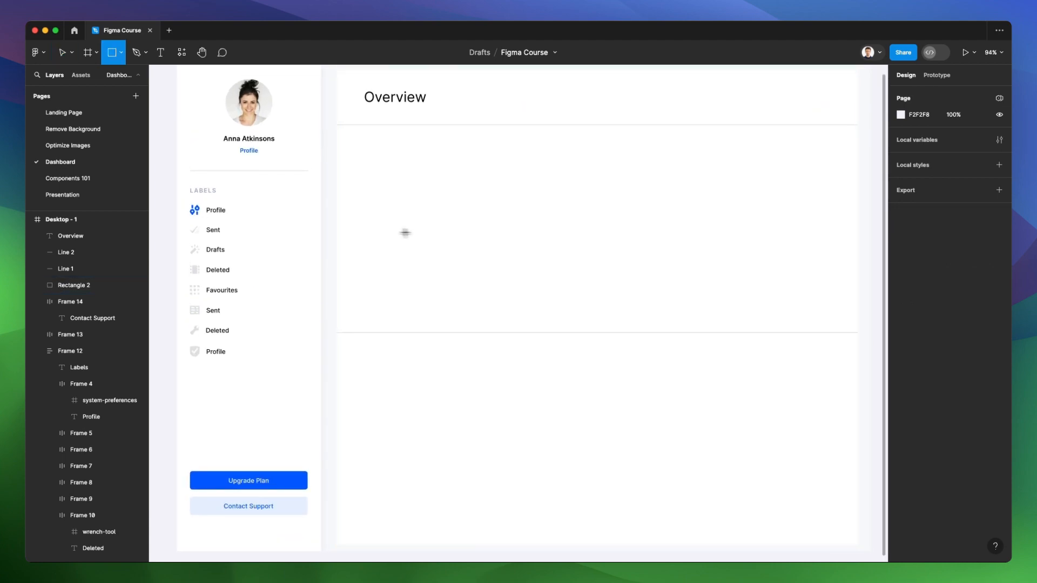
left_click_drag(366, 98, 371, 291)
key("i")
left_click(287, 478)
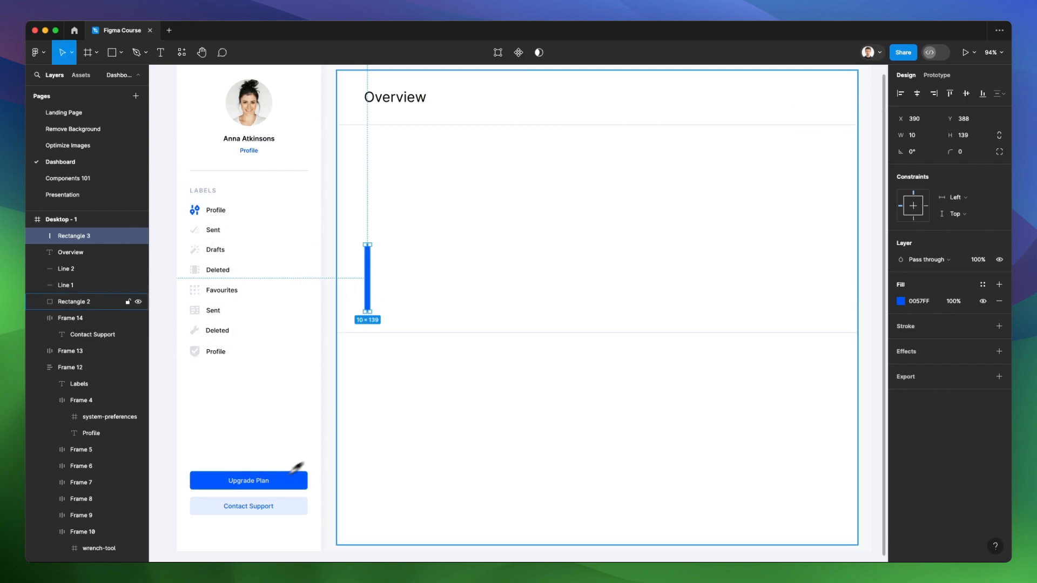
Step: Set the blue bar's layer opacity to 10%
left_click(899, 302)
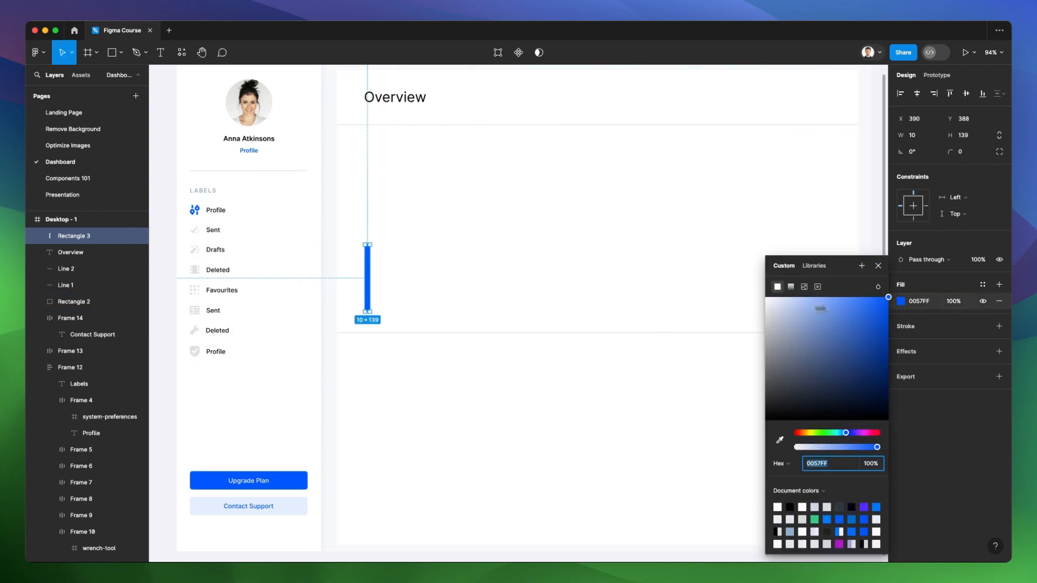
left_click(965, 304)
left_click(977, 263)
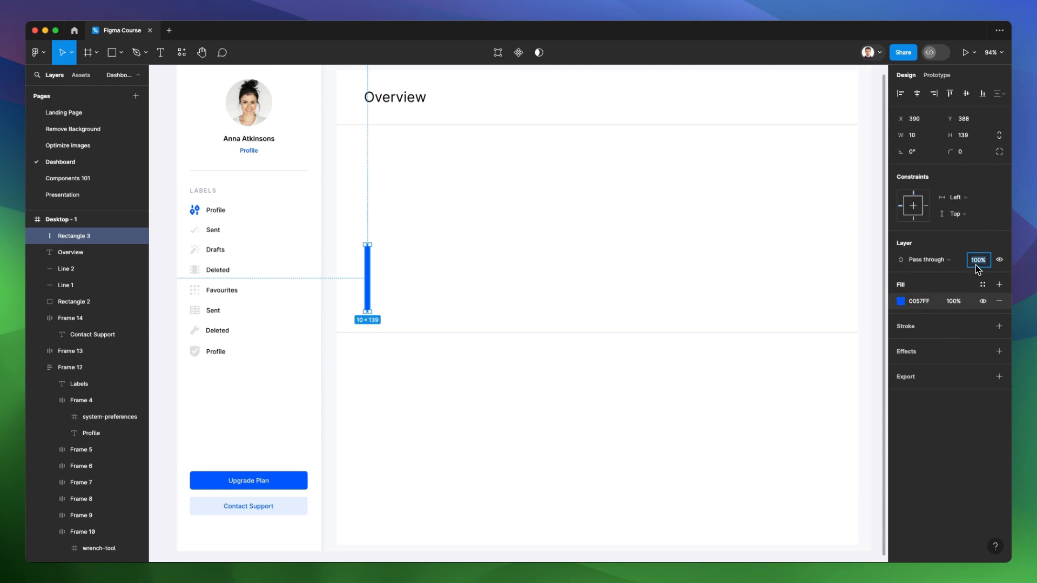
type("10")
key("Return")
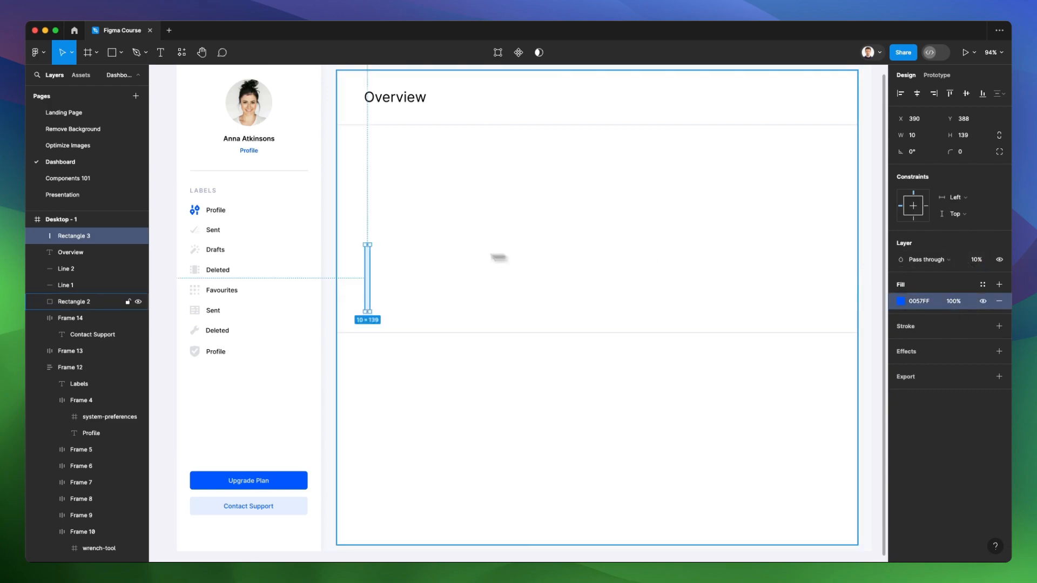
Step: Place a copy of the sidebar's Sent text under the bar and change its text to 7
scroll(354, 301, "up", 2)
scroll(352, 299, "up", 2)
left_click(157, 205, "super")
left_click(378, 300)
scroll(380, 304, "up", 5)
key("super+v")
left_click_drag(516, 314, 370, 379)
double_click(375, 375)
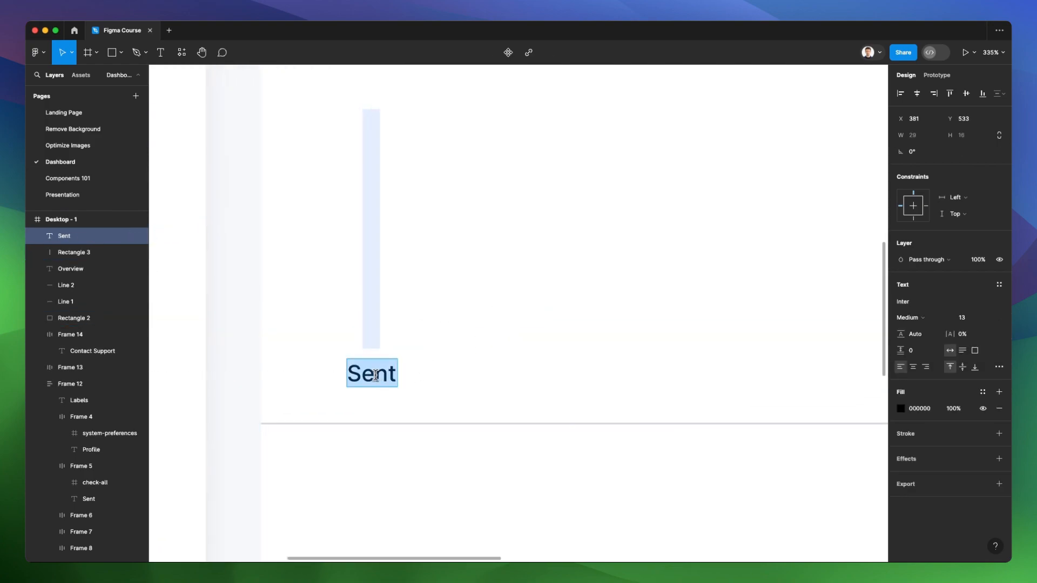
type("7")
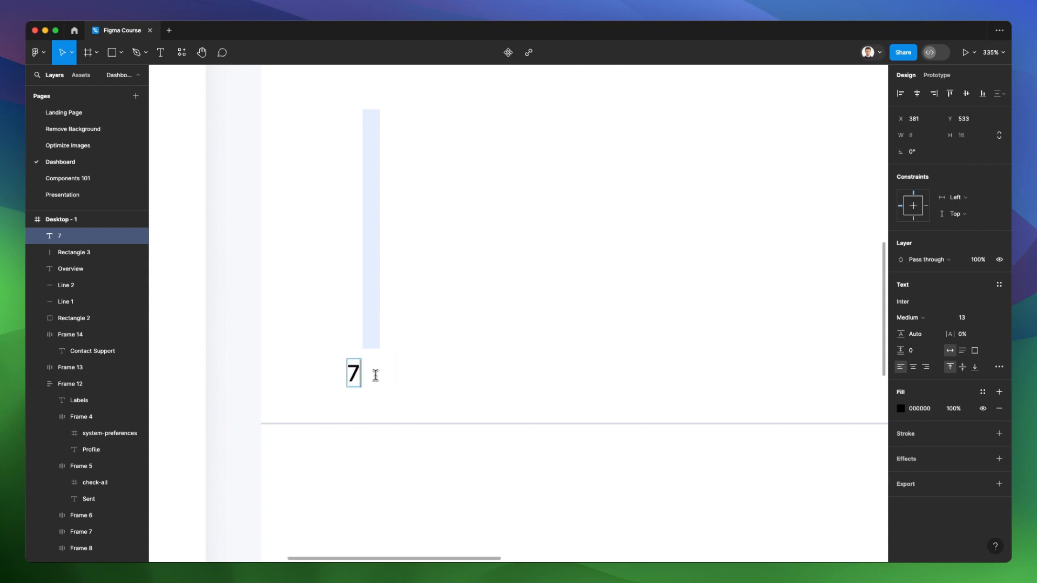
Step: Center the 7 label horizontally beneath the bar
scroll(375, 373, "down", 3)
key("Escape")
left_click_drag(361, 373, 372, 375)
scroll(373, 372, "down", 8)
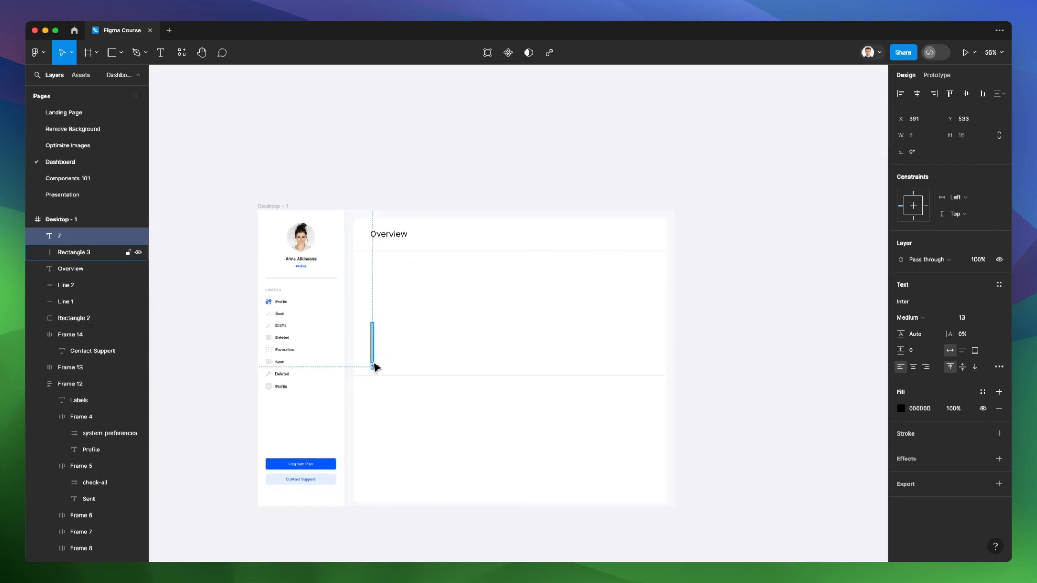
Step: Lock the white content panel's rectangle and move the 7 label down by 2 px
left_click(383, 326)
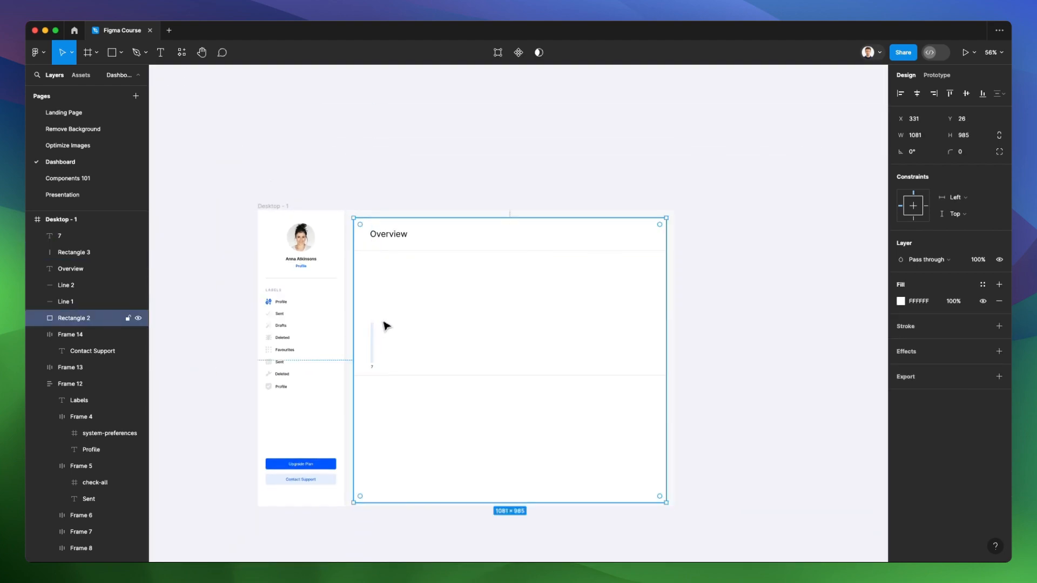
left_click(128, 318)
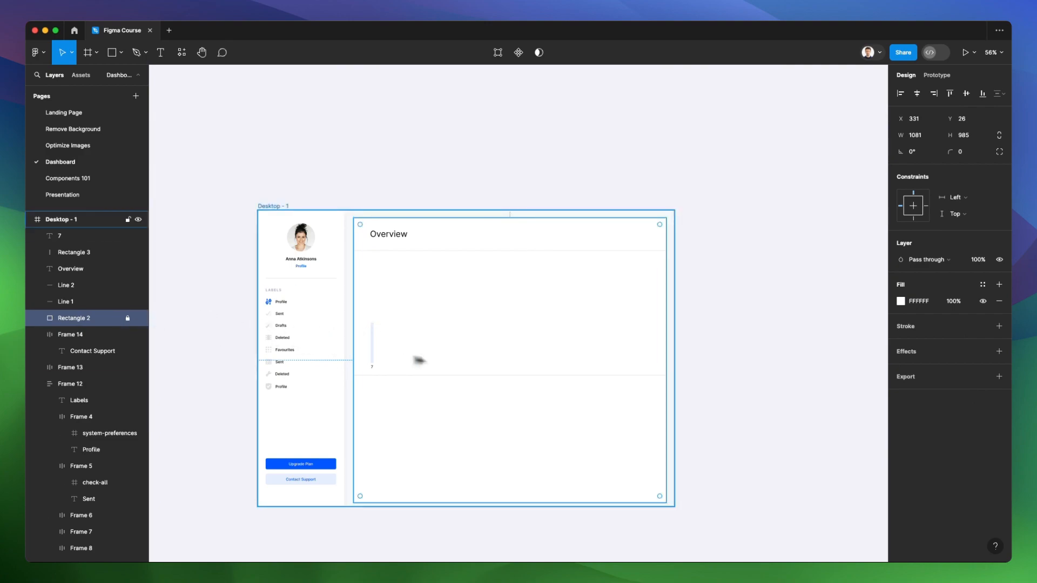
scroll(411, 359, "up", 5)
left_click(325, 374)
left_click(284, 376)
key("Down")
key("Down")
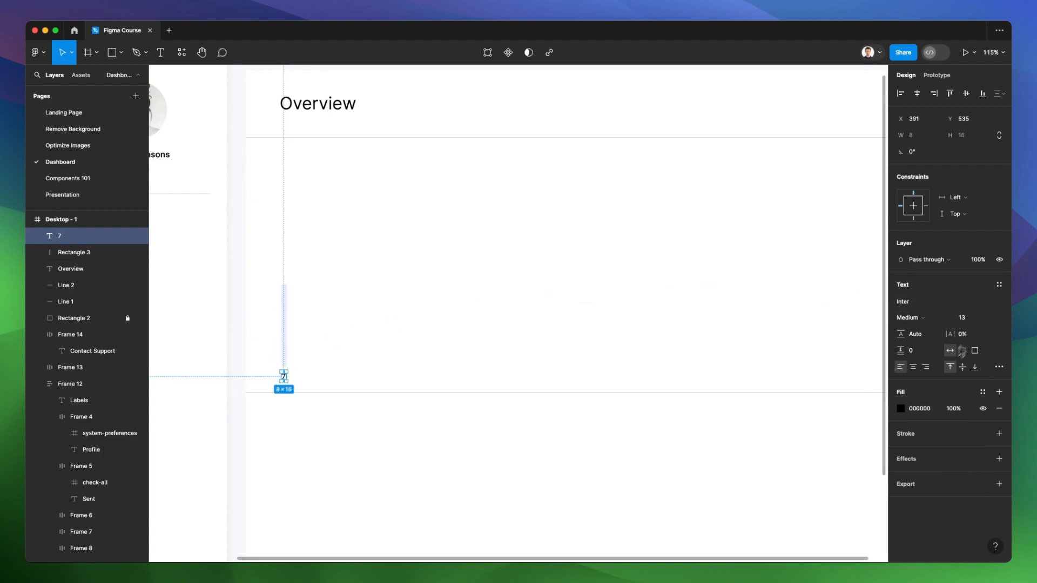
Step: Change the 7 label's fill to the muted blue 5F79AC
left_click(901, 408)
left_click(862, 266)
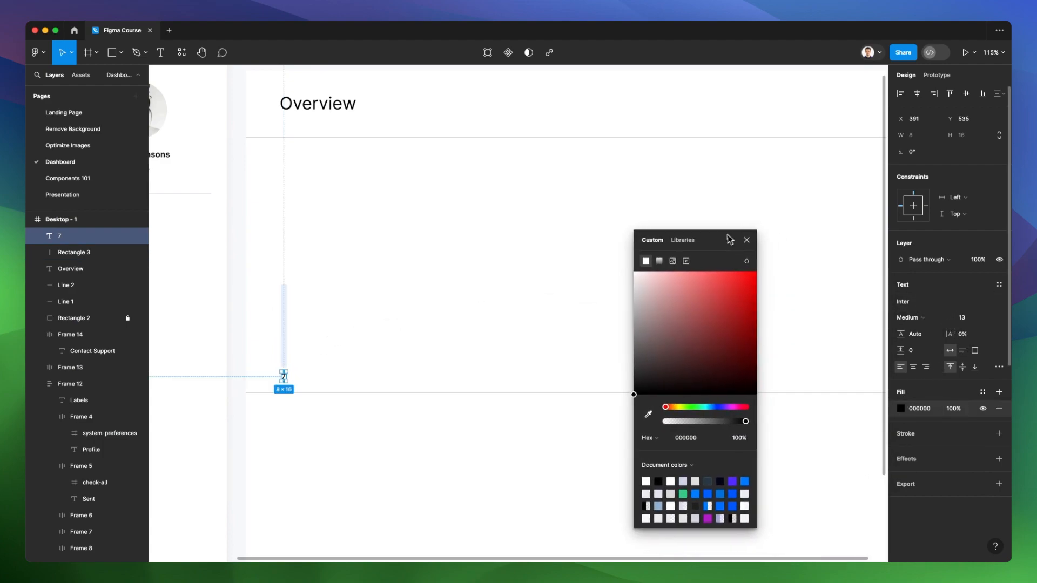
key("ctrl+c")
left_click(284, 320)
left_click_drag(647, 278, 687, 319)
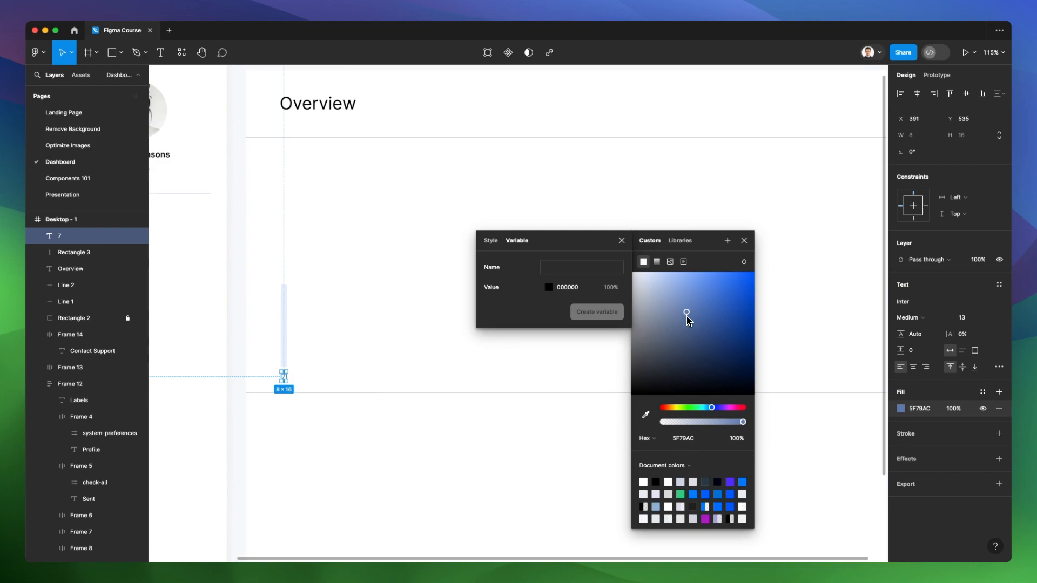
left_click(622, 240)
left_click(745, 241)
Step: Wrap the bar and its 7 label in a vertical auto layout frame
scroll(426, 296, "down", 5)
left_click(424, 295)
left_click_drag(419, 285, 312, 358)
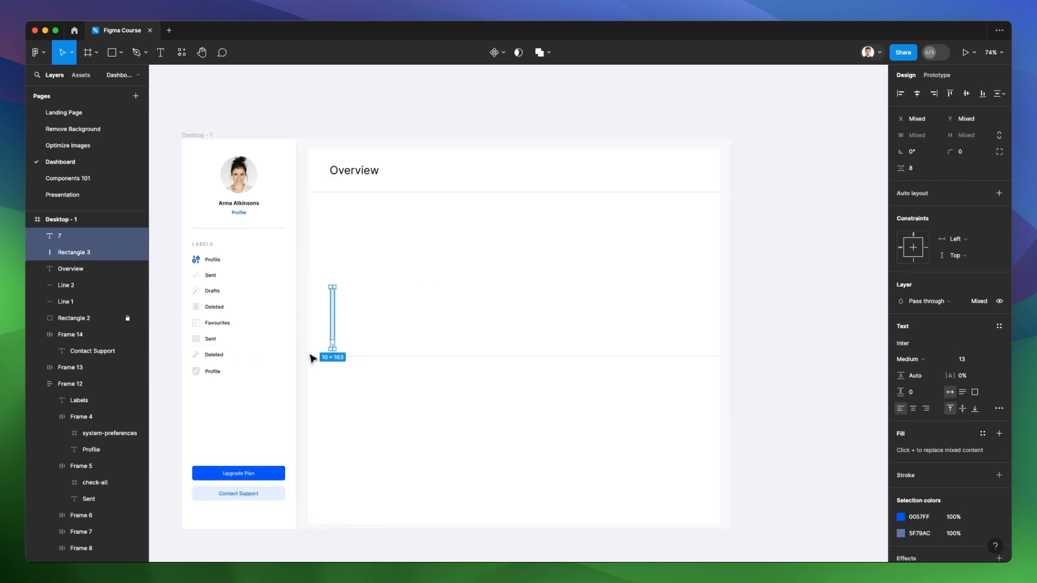
key("shift+a")
Step: Duplicate the bar frame beside the original, try stretching it with bottom-center alignment, and delete the duplicate
left_click_drag(337, 325, 365, 323)
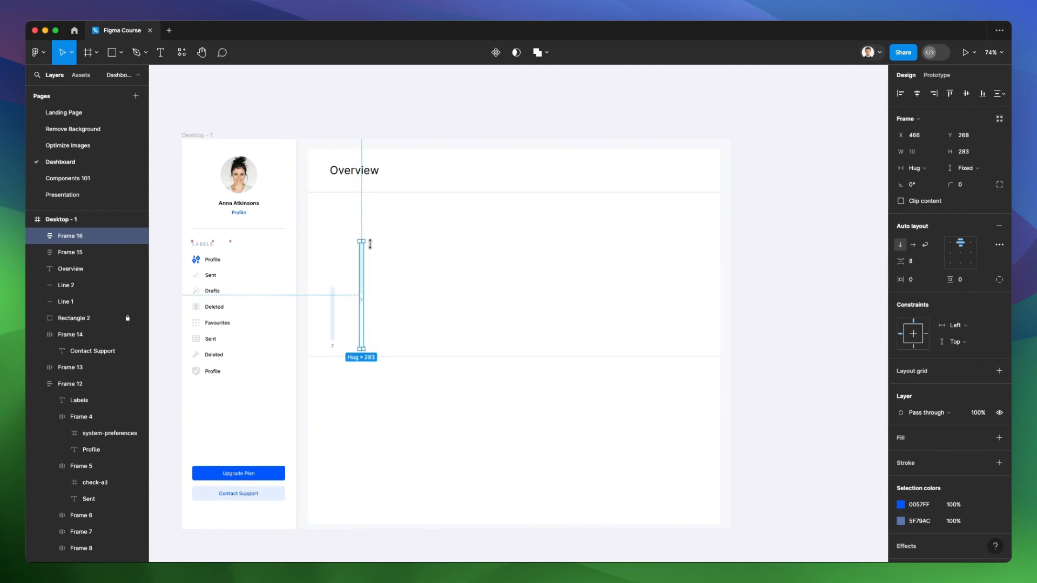
left_click(363, 303)
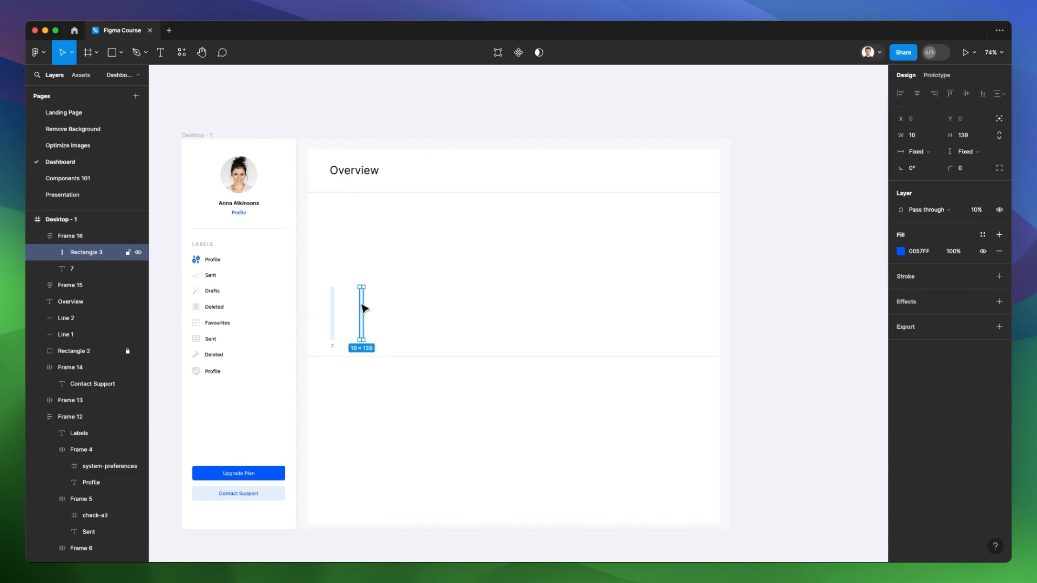
key("shift+Return")
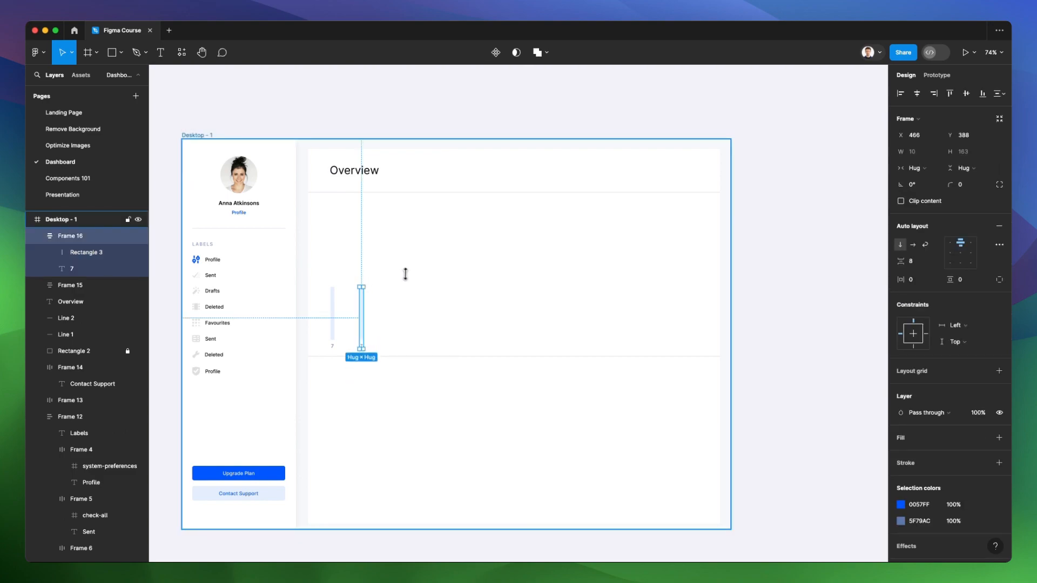
left_click(961, 263)
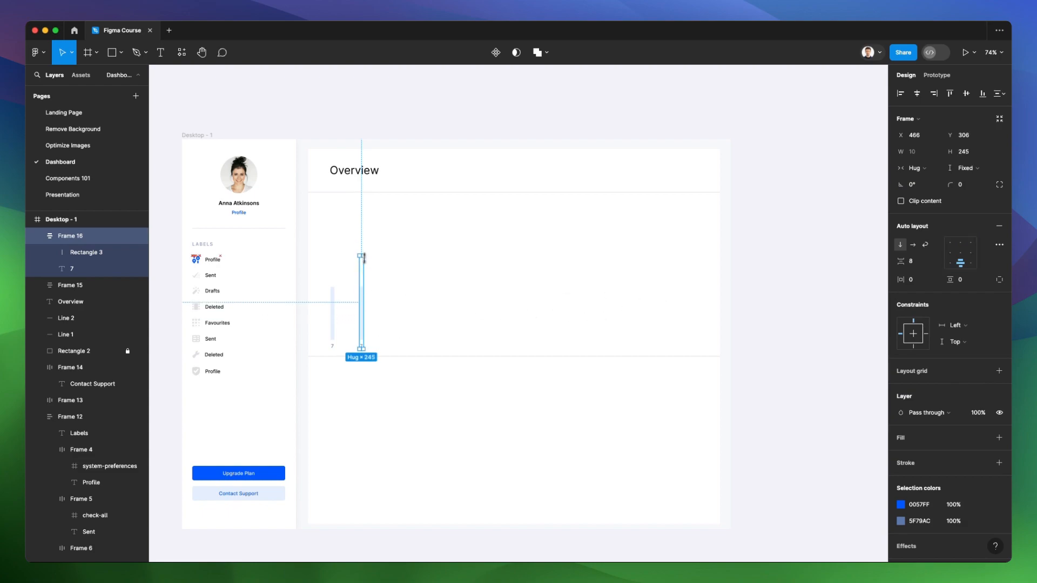
left_click(401, 265)
left_click_drag(401, 265, 348, 357)
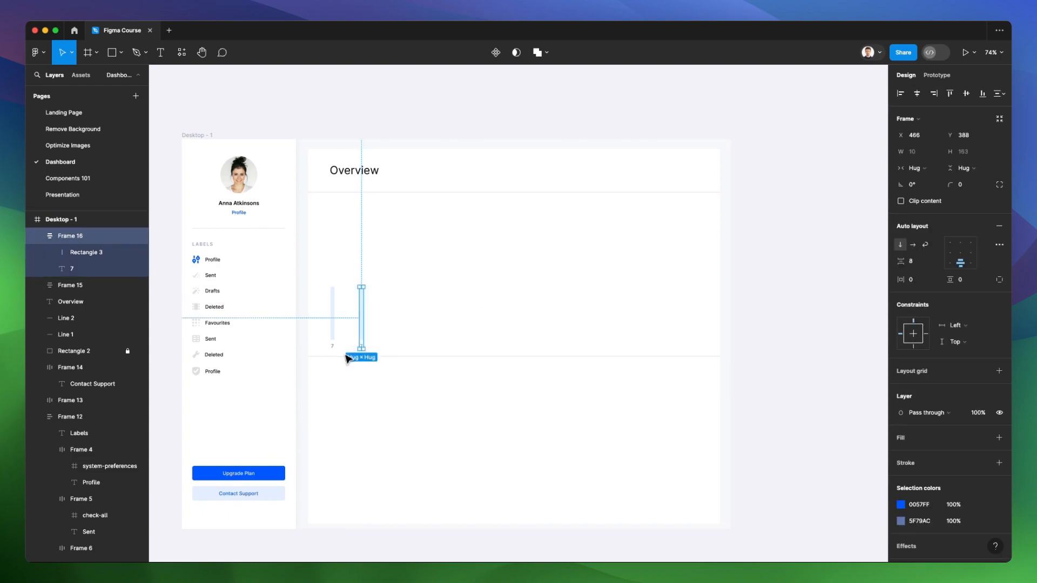
key("Delete")
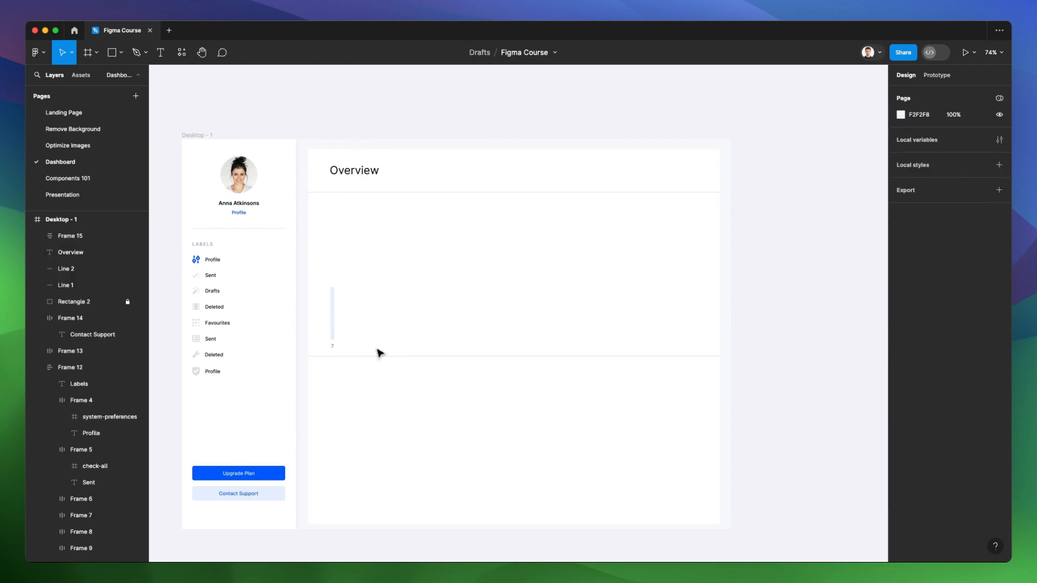
Step: Ungroup the auto layout frame around the bar and its 7 label
scroll(380, 353, "up", 5)
left_click(320, 325)
left_click(329, 321)
left_click(317, 319)
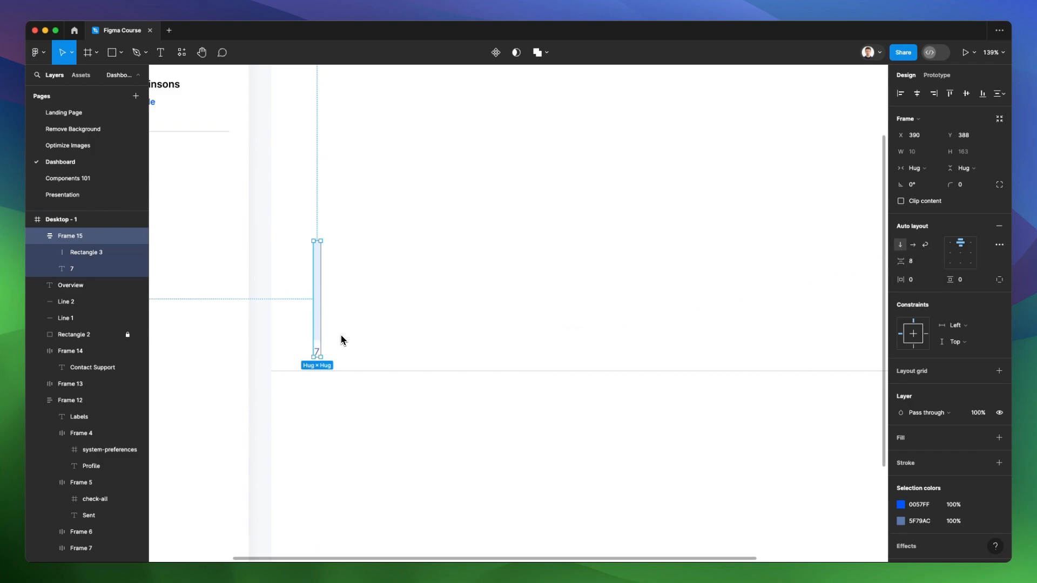
key("shift+super+g")
scroll(337, 339, "down", 5)
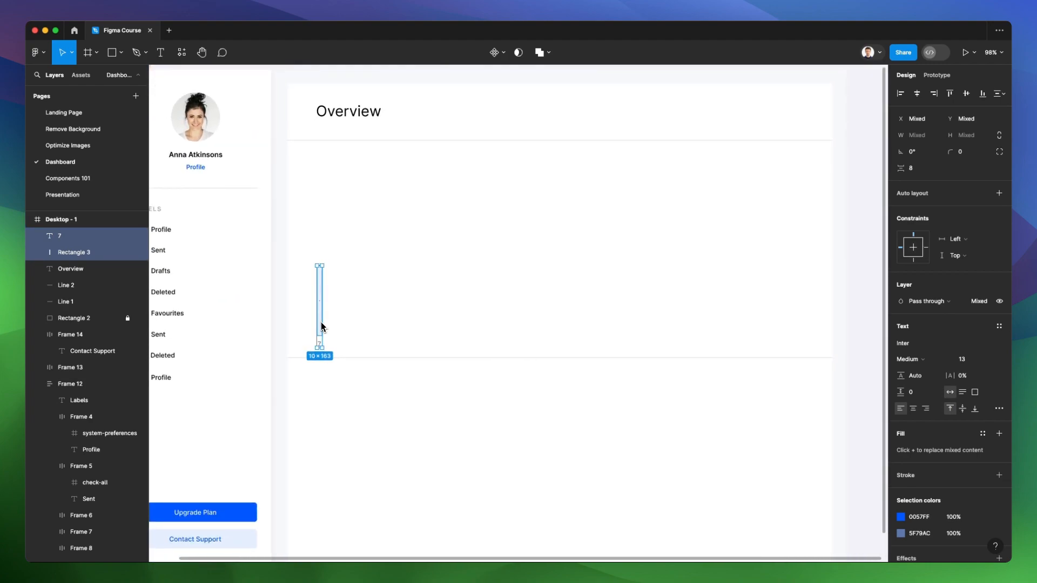
Step: Group the bar with its 7 label and place a copy to its right with a 13 px gap
key("super+g")
left_click_drag(324, 323, 334, 321)
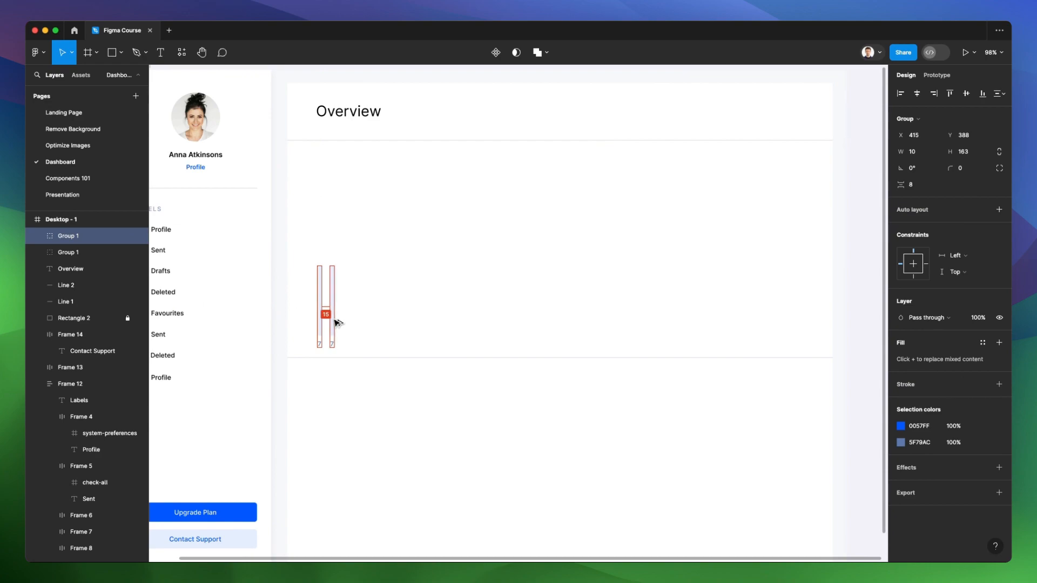
key("Right")
key("Right")
key("Left")
key("Left")
key("Left")
key("Left")
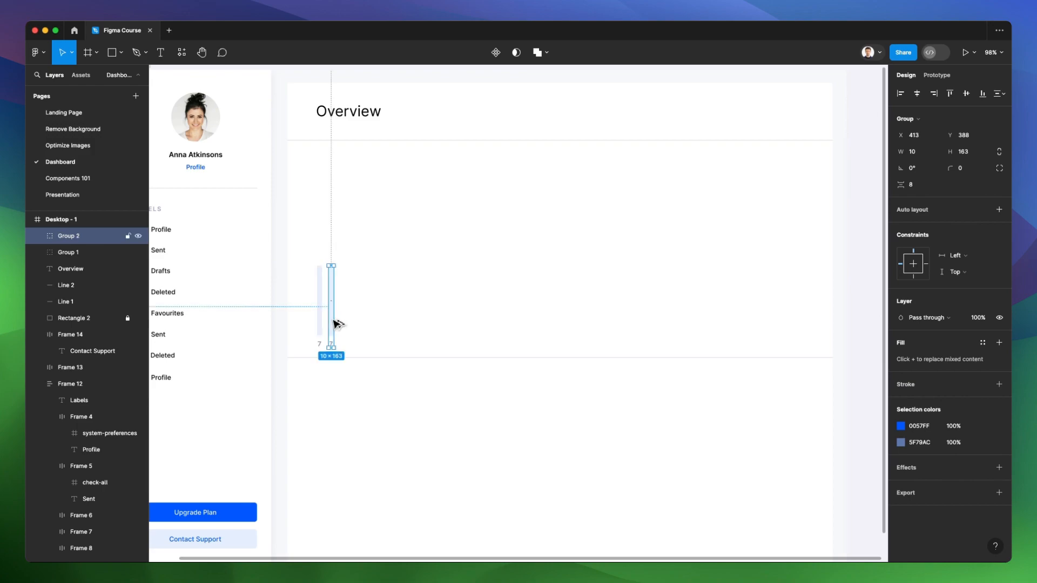
Step: Repeat the bar group's duplication at the same spacing until a row of 42 bars spans the white panel
key("super+d")
key("super+d")
key("super+d")
scroll(336, 323, "down", 5)
scroll(336, 323, "up", 3)
key("super+d")
key("super+d")
key("super+d")
key("super+d")
key("super+d")
key("super+d")
key("super+d")
key("super+d")
key("super+d")
key("super+d")
key("super+d")
key("super+d")
key("super+d")
key("super+d")
key("super+d")
key("super+d")
key("super+d")
key("super+d")
key("super+d")
key("super+d")
key("super+d")
key("super+d")
key("super+d")
key("super+d")
key("super+d")
key("super+d")
key("super+d")
key("super+d")
key("super+d")
key("super+d")
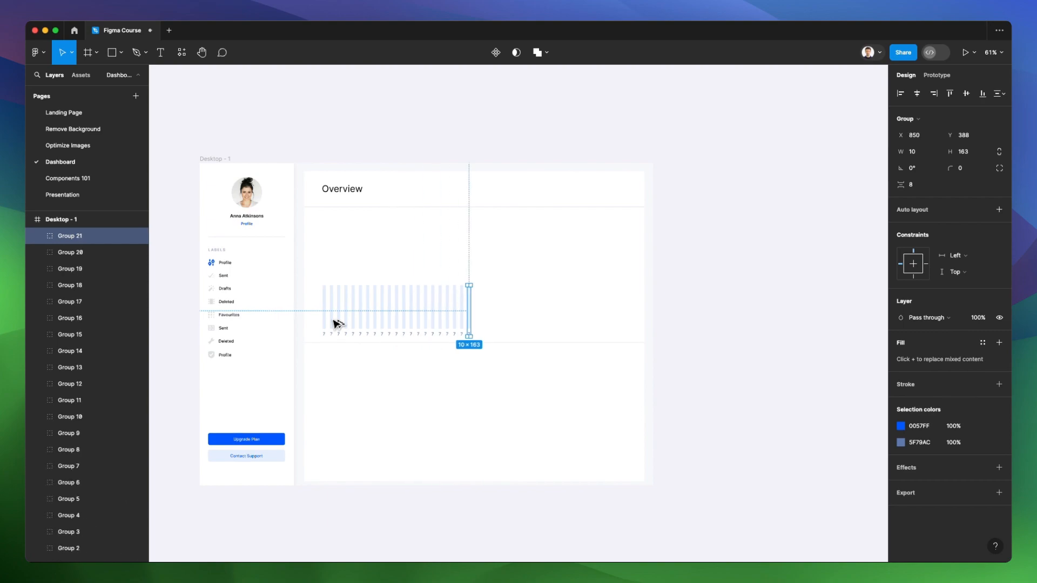
key("super+d")
key("super+d")
key("super+d")
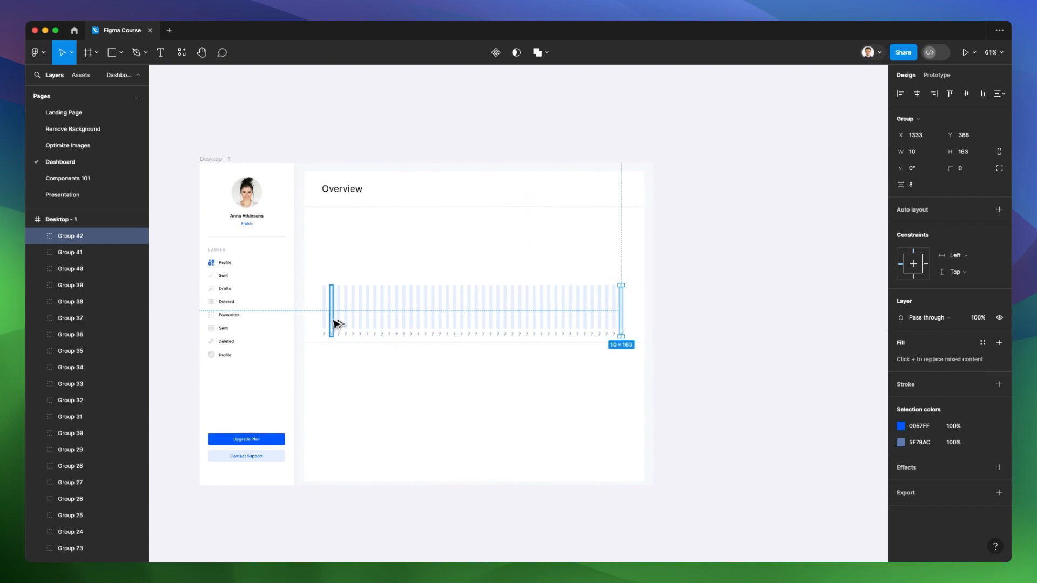
Step: Stretch the whole row of bars slightly wider to fit the panel and move it up 10 px
left_click_drag(649, 270, 321, 339)
left_click_drag(628, 299, 631, 300)
key("shift+Up")
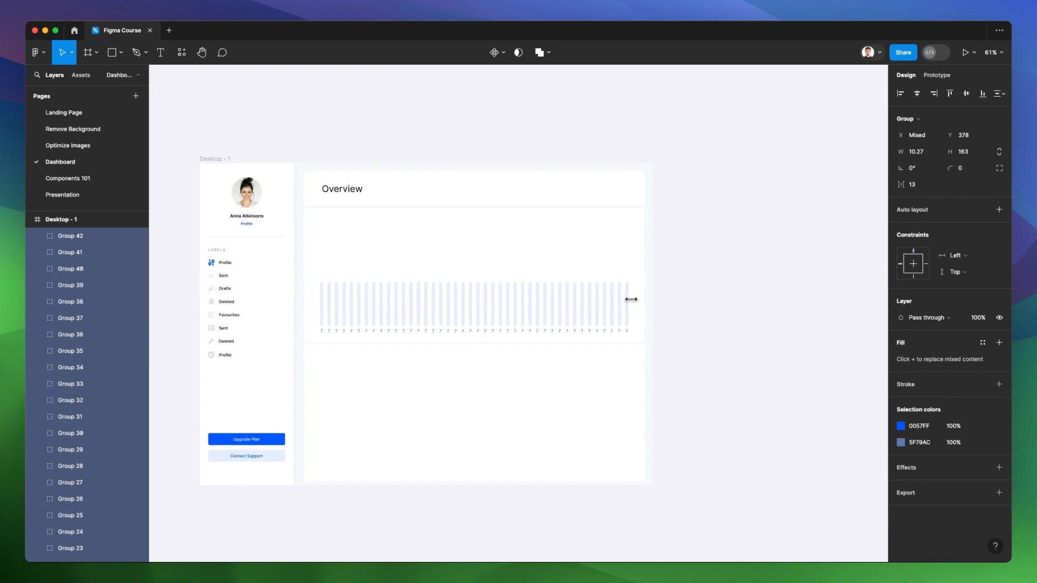
left_click(660, 300)
Step: Shorten the first three bars from the top so their heights rise stepwise toward the fourth bar
scroll(394, 307, "up", 5)
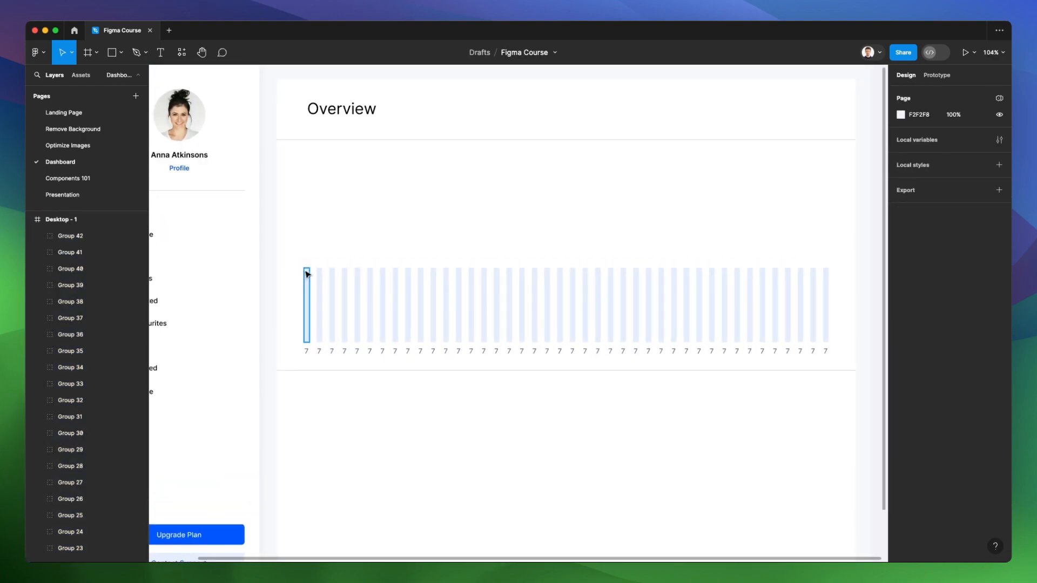
left_click(306, 270)
left_click_drag(307, 270, 309, 328)
left_click(319, 312)
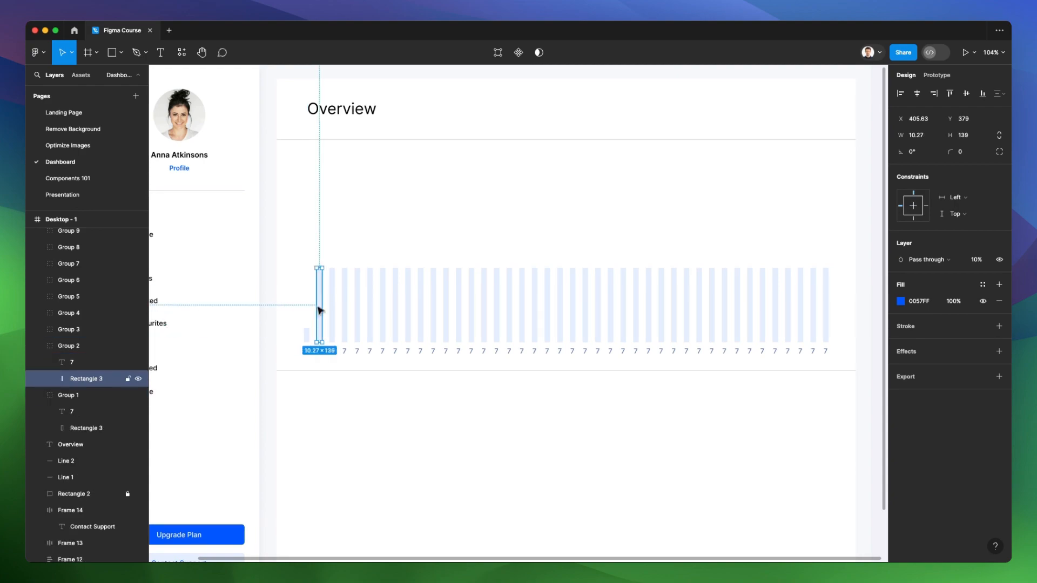
left_click_drag(318, 267, 320, 311)
left_click(331, 303)
left_click_drag(331, 268, 333, 292)
left_click(345, 290)
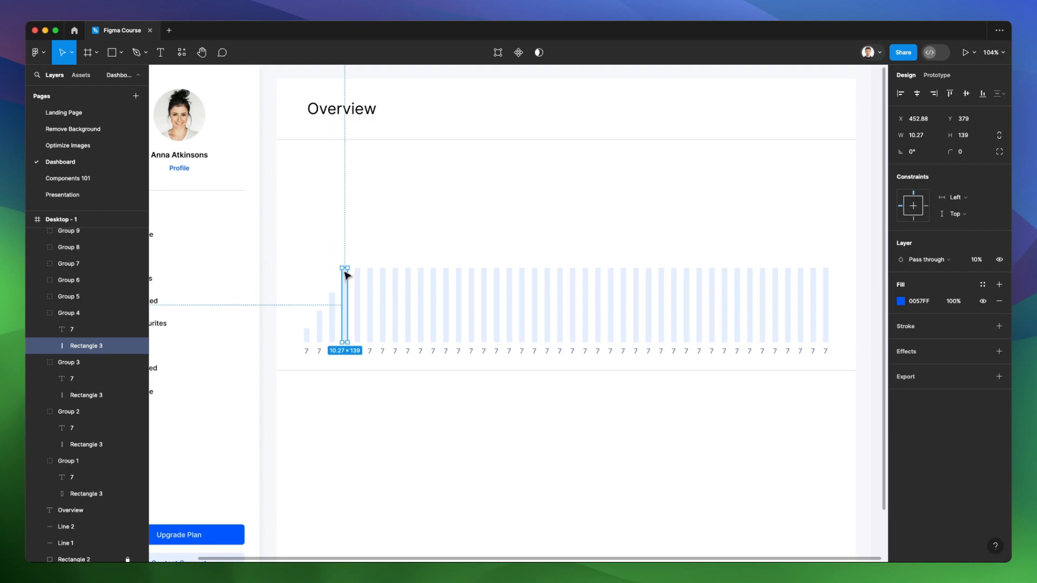
Step: Stretch the fifth and sixth bars upward to continue the rise, making the sixth about 270 px high
left_click(357, 274)
left_click_drag(357, 269, 357, 232)
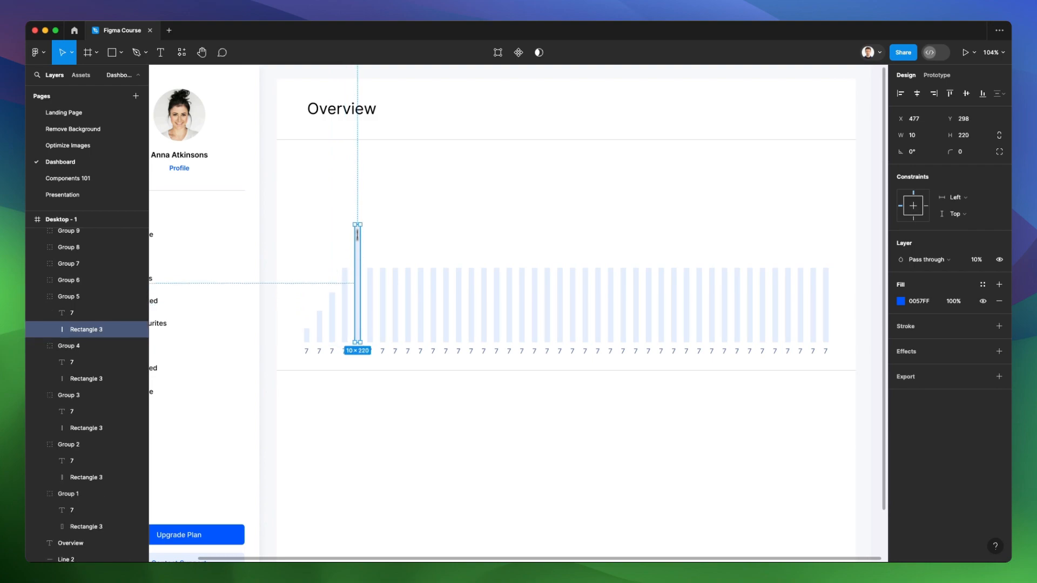
left_click(371, 283)
left_click_drag(369, 268, 369, 198)
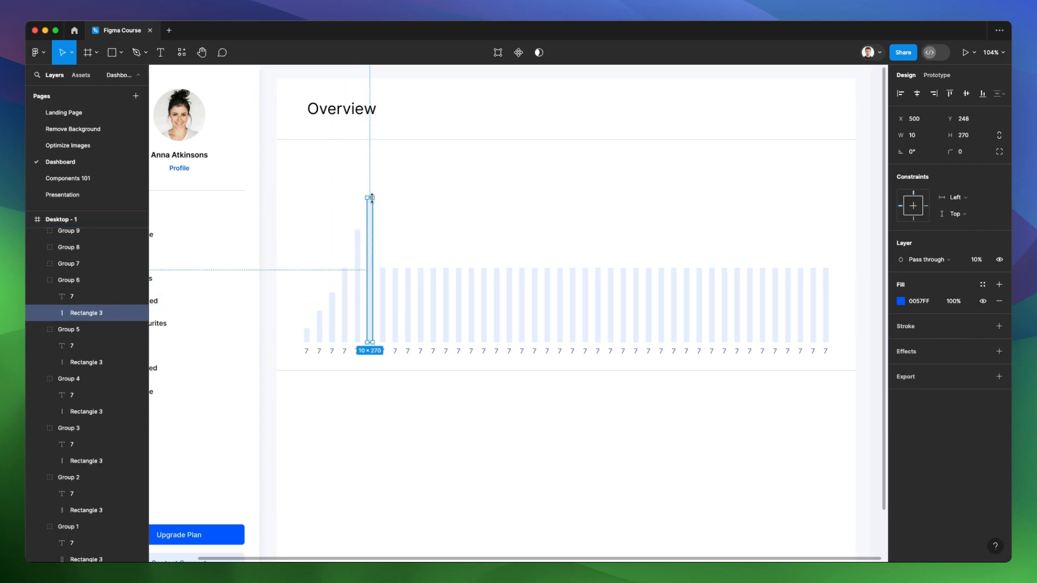
Step: Reshape the seventh to twelfth bars so their heights fall to a low at the ninth and rise again through the twelfth
left_click(384, 283)
left_click_drag(383, 267, 445, 208)
key("Escape")
key("Escape")
left_click(396, 282)
left_click(409, 275)
left_click(422, 293)
left_click(433, 276)
left_click(446, 267)
Step: Stretch the thirteenth bar to about 321 px and the fourteenth to about 283 px, stepping the fifteenth and sixteenth down from there
left_click(460, 283)
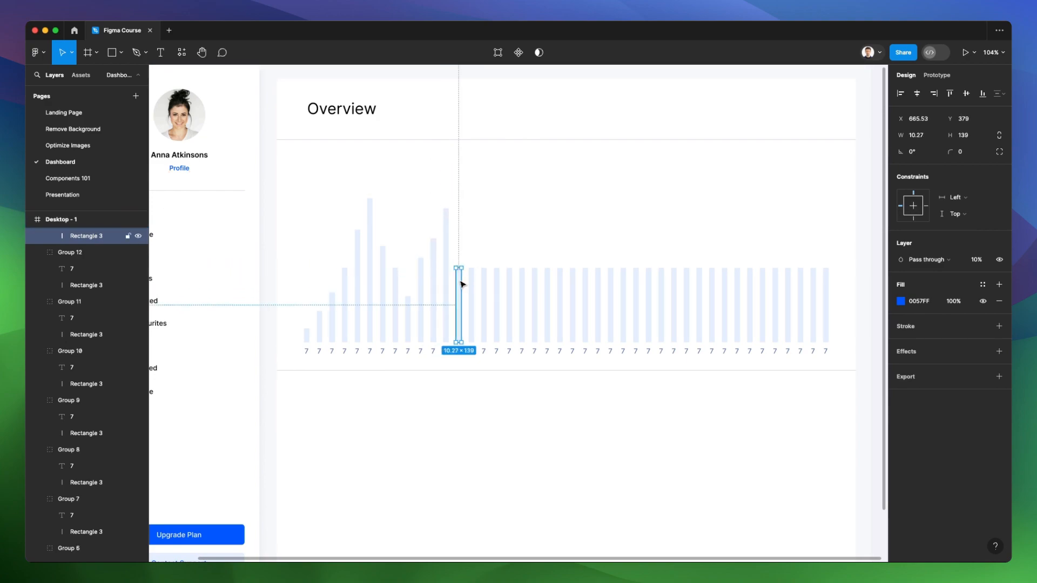
left_click_drag(458, 262, 459, 171)
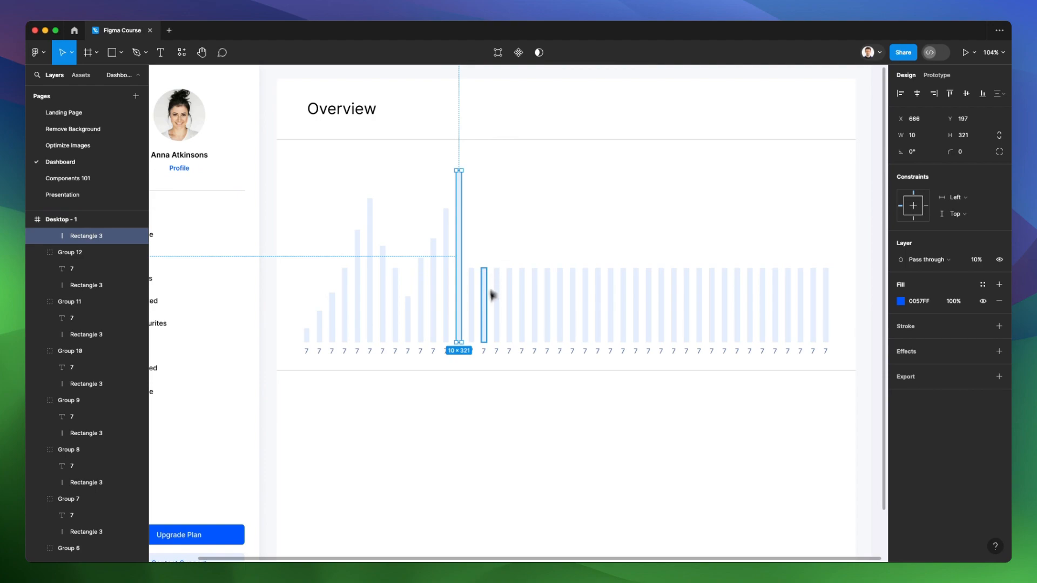
left_click(472, 301)
left_click_drag(471, 266, 470, 190)
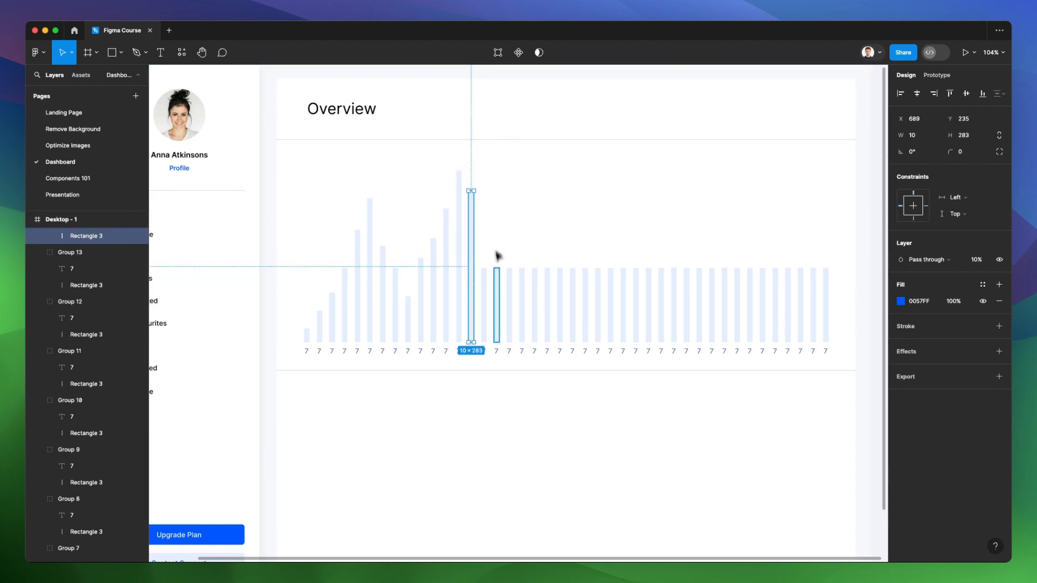
left_click(489, 291)
left_click_drag(484, 266, 482, 215)
left_click(496, 272)
left_click_drag(496, 267, 521, 290)
Step: Shorten the eighteenth bar and stretch the nineteenth and twentieth upward, making the twentieth about 250 px high
left_click(511, 277)
left_click(524, 281)
left_click(536, 287)
left_click_drag(534, 269, 548, 215)
left_click(549, 283)
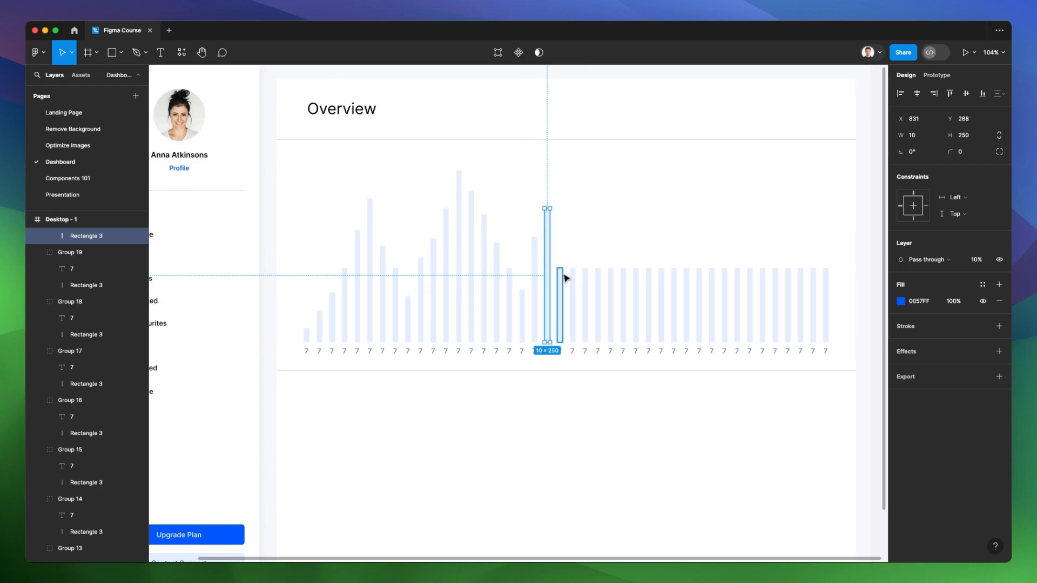
Step: Stretch the 21st bar to about 293 px high and make the 22nd and 23rd bars step down from it
left_click(560, 273)
left_click_drag(559, 266, 559, 186)
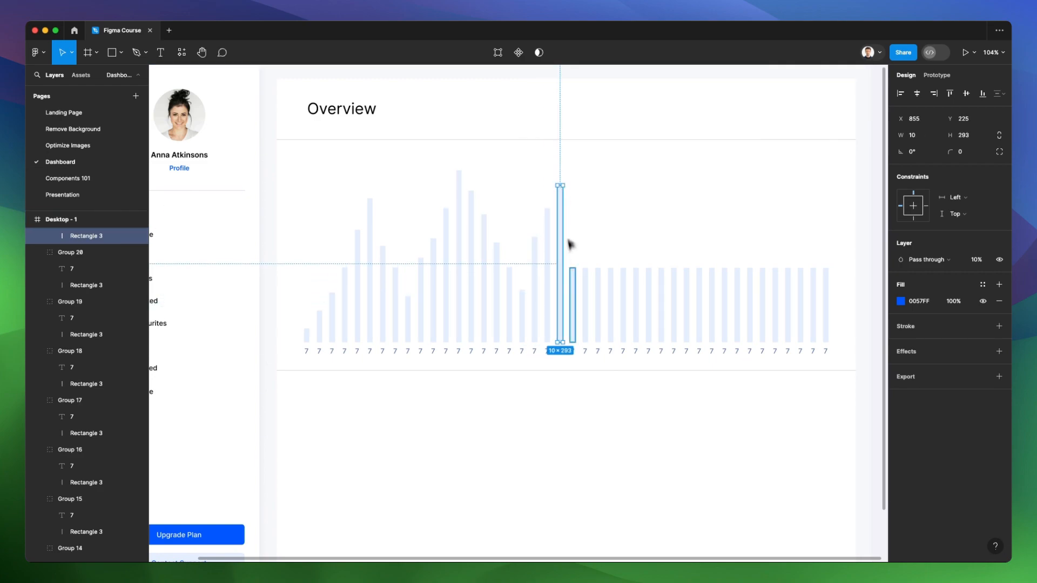
left_click(574, 278)
left_click_drag(573, 268, 569, 208)
left_click(586, 276)
left_click_drag(586, 266, 621, 230)
Step: Shorten the 25th bar, raise the 26th and 27th in descending heights, and shorten the 29th to about 73 px
left_click(598, 280)
left_click(613, 277)
left_click(625, 292)
left_click(638, 292)
left_click_drag(637, 268, 661, 304)
left_click(649, 278)
left_click(663, 272)
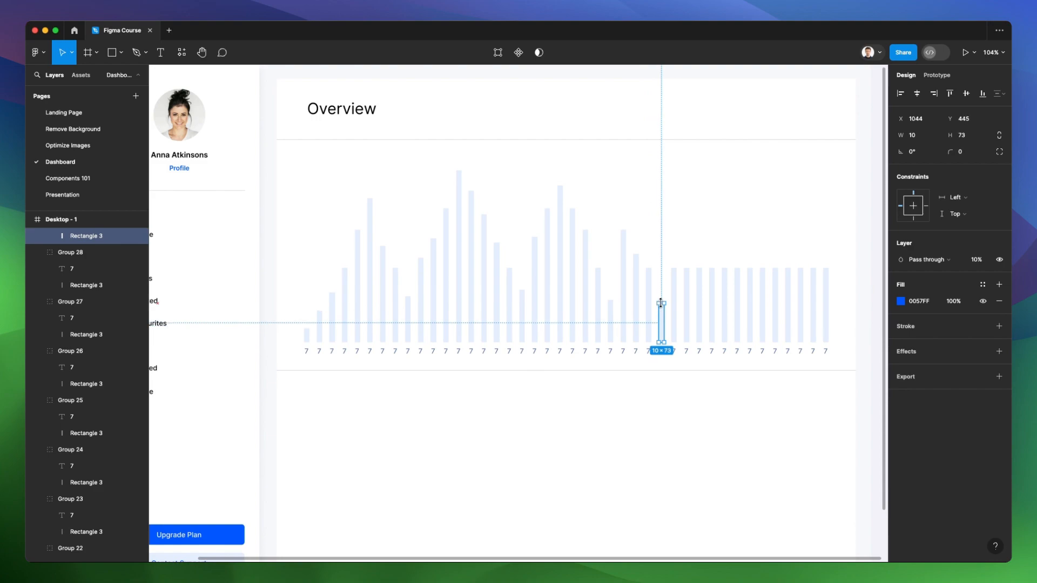
Step: Shorten the 30th bar to the lowest of the row and make the 31st and 32nd rise stepwise from it
left_click(675, 277)
left_click_drag(673, 269, 674, 326)
left_click(686, 306)
left_click_drag(686, 268, 686, 305)
left_click(699, 281)
left_click_drag(699, 268, 725, 209)
Step: Stretch the 33rd to 37th bars into a steady rise, making the 37th about 345 px high
left_click(711, 274)
left_click(726, 271, "super")
key("super+z")
left_click(738, 274, "super")
left_click_drag(738, 268, 733, 190)
left_click(755, 274, "super")
left_click_drag(755, 274, 750, 172)
left_click(766, 275, "super")
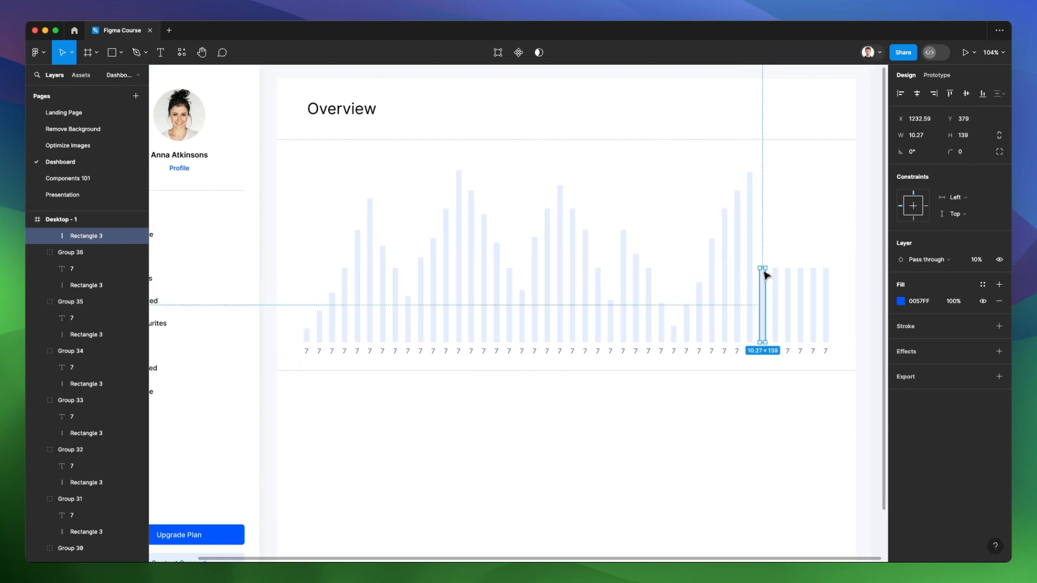
left_click_drag(762, 265, 762, 157)
Step: Make the last five bars descend stepwise, from about 293 px at the 38th to about 98 px at the 42nd
left_click(778, 275, "super")
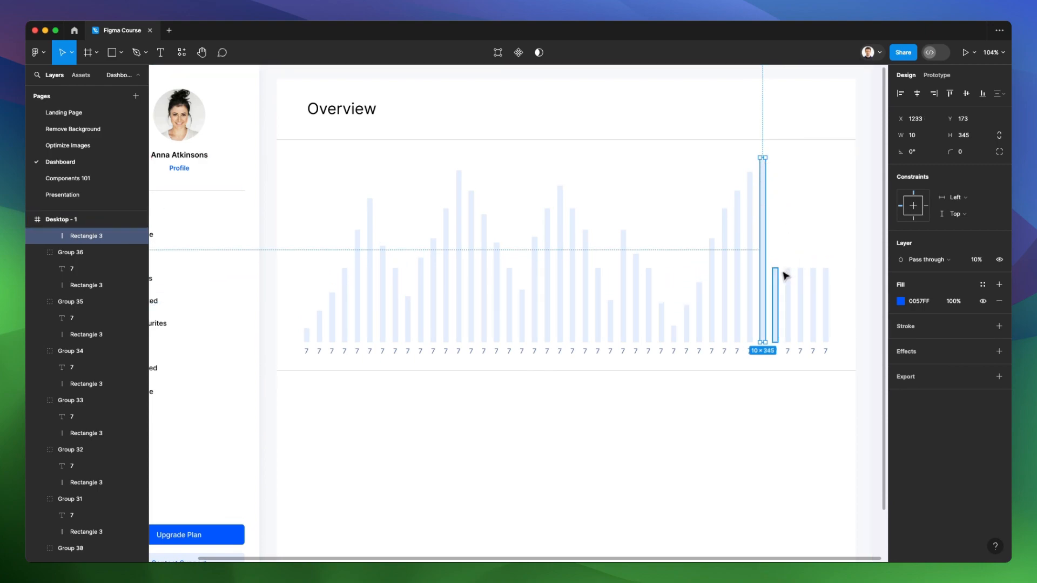
left_click_drag(775, 268, 775, 186)
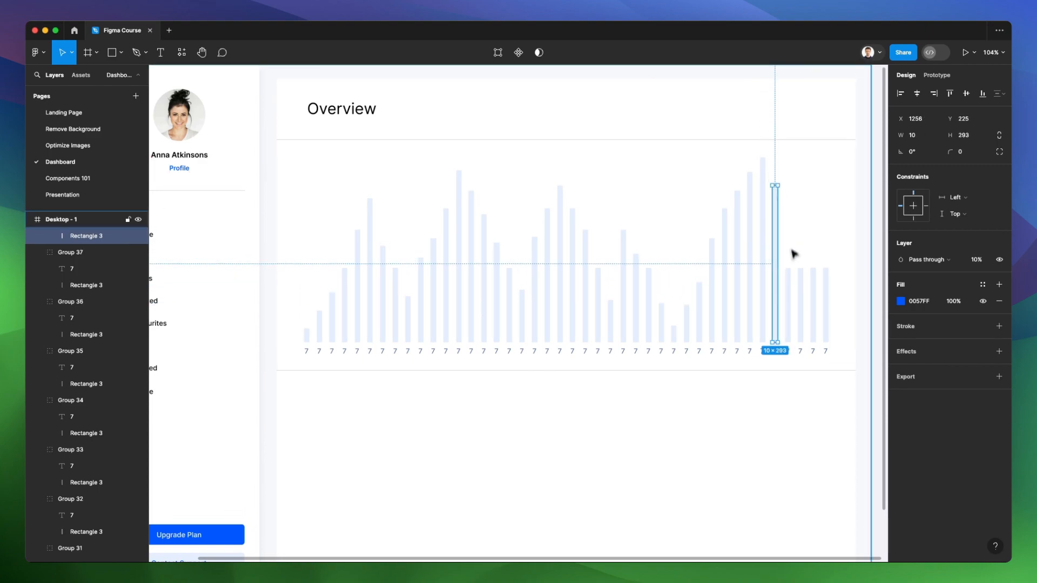
left_click(792, 276, "super")
left_click_drag(788, 272, 788, 203)
key("super+z")
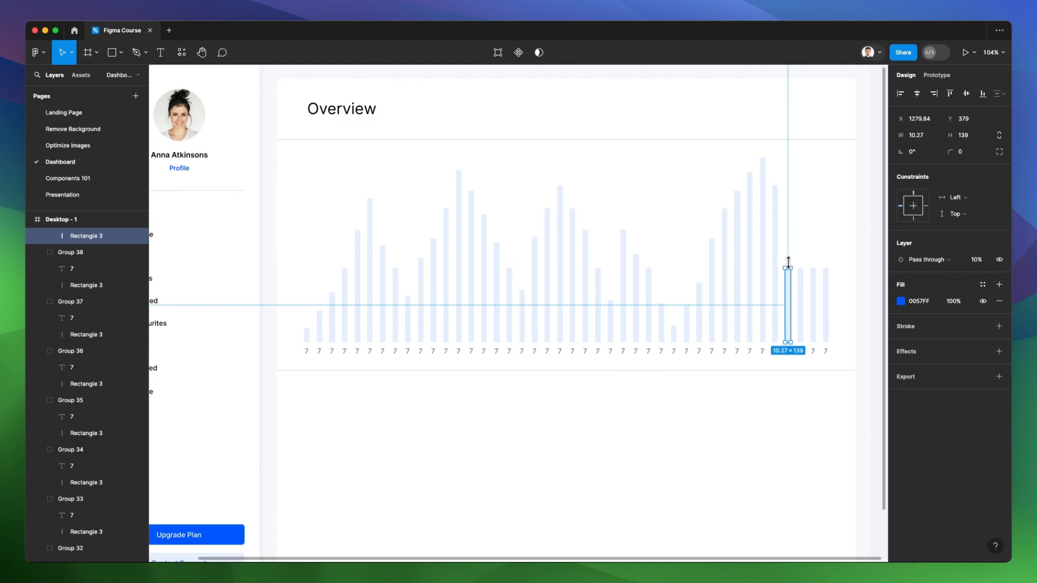
left_click_drag(788, 261, 789, 210)
left_click(803, 273, "super")
left_click_drag(801, 269, 799, 229)
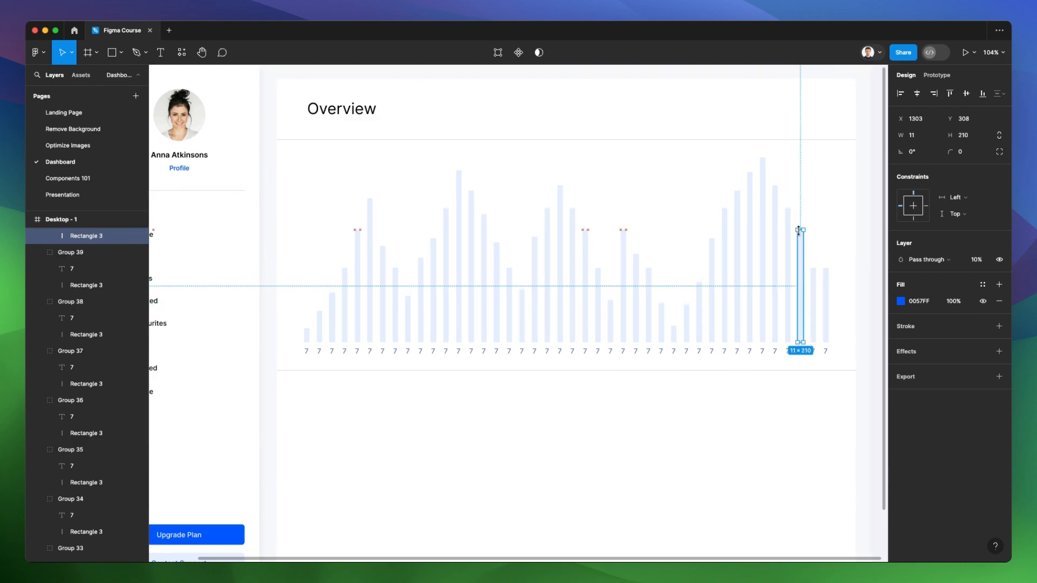
left_click(826, 277, "super")
left_click_drag(826, 268, 827, 290)
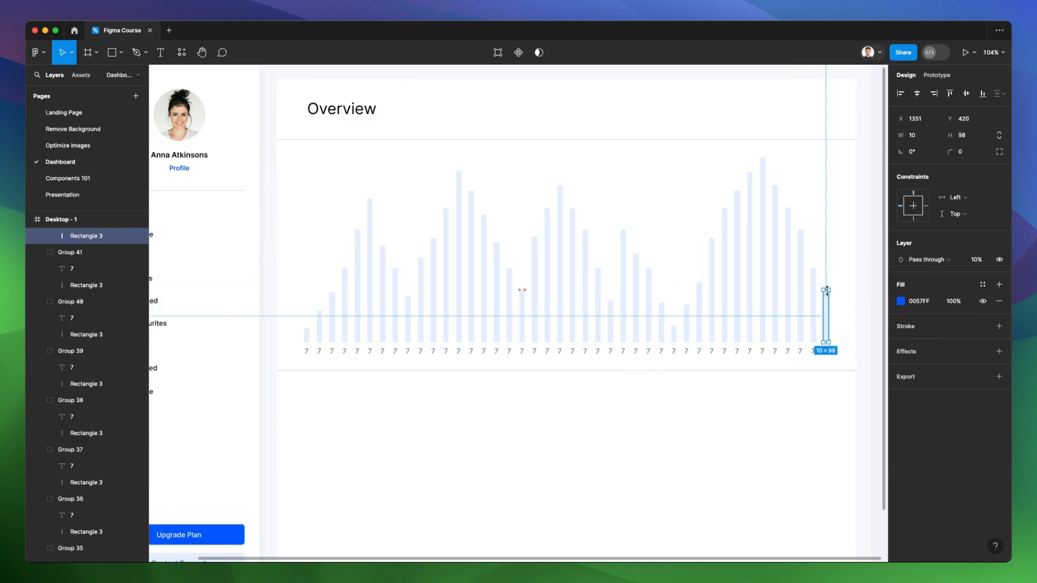
left_click(839, 270)
Step: Raise the 29th to 32nd bars to heights of about 186, 212, 269 and 250 px
scroll(499, 215, "down", 4)
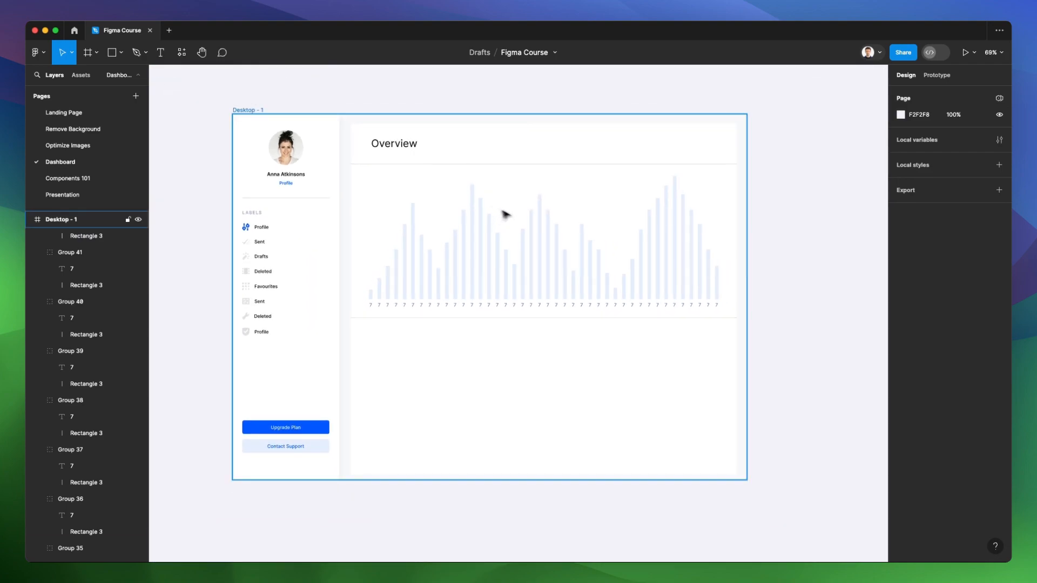
left_click(606, 278, "super")
left_click_drag(607, 274, 607, 232)
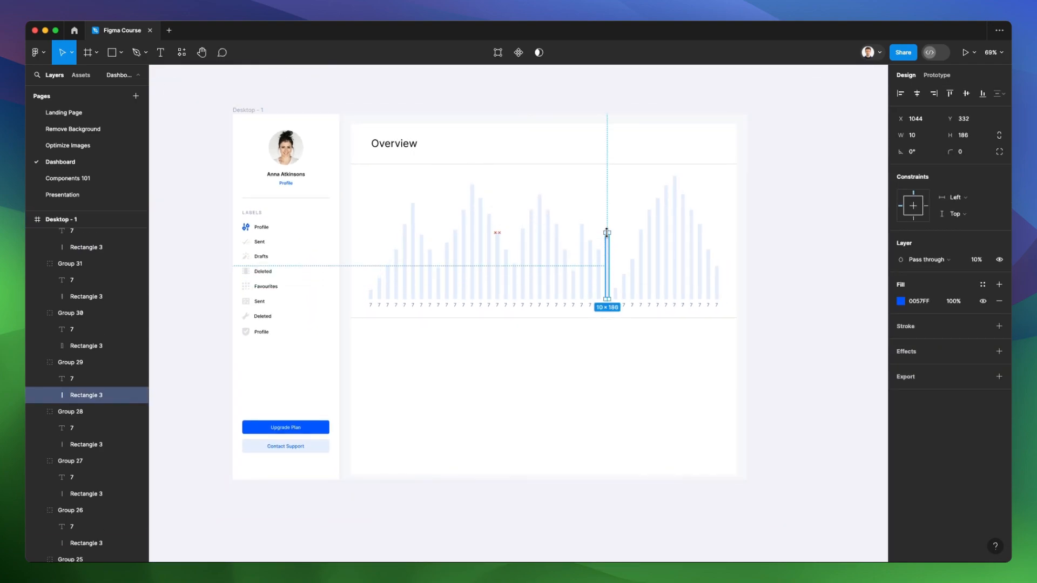
left_click(614, 292, "super")
left_click_drag(614, 291, 614, 223)
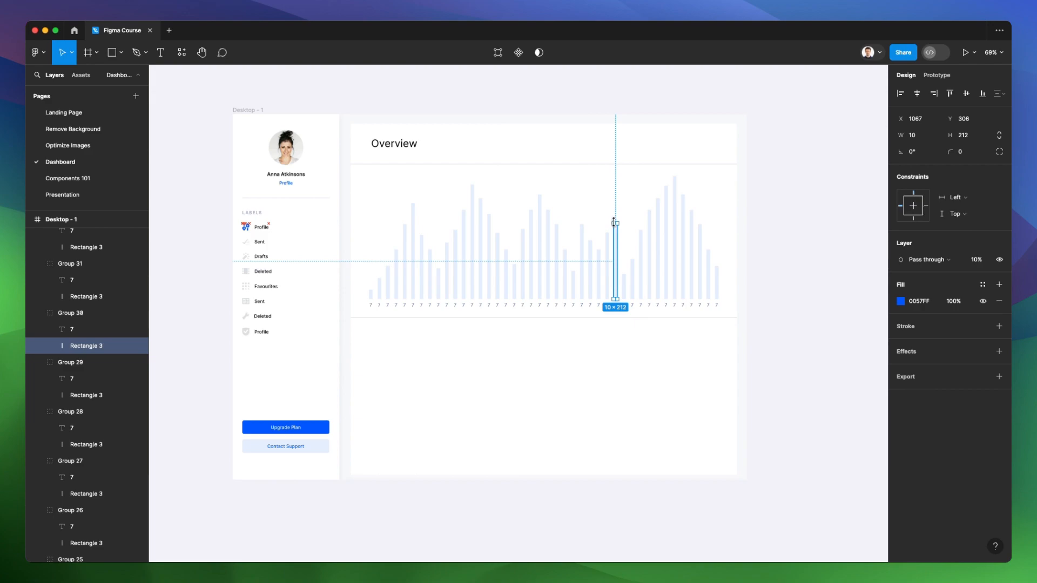
left_click(624, 275, "super")
left_click_drag(624, 275, 624, 201)
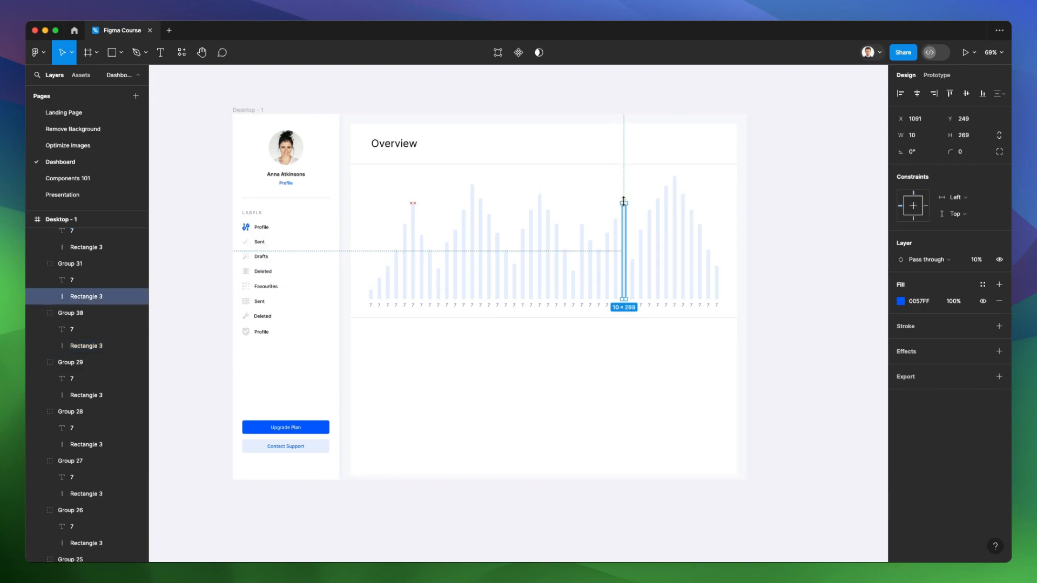
left_click(632, 260, "super")
left_click_drag(632, 260, 632, 211)
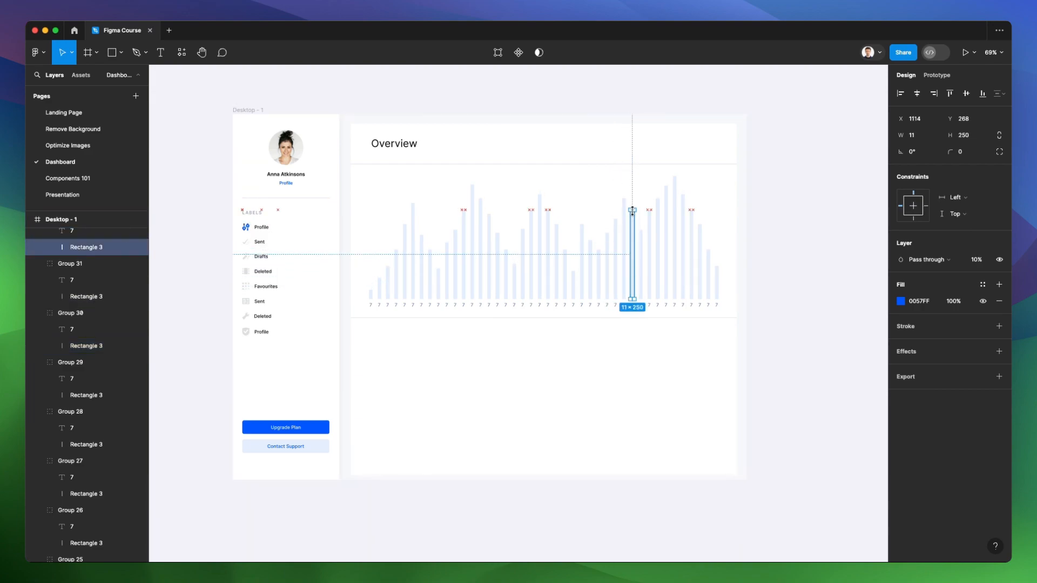
Step: Set the layer opacity of the sixth to 37th bars to 100%, leaving the outer bars pale
left_click_drag(411, 183, 677, 301)
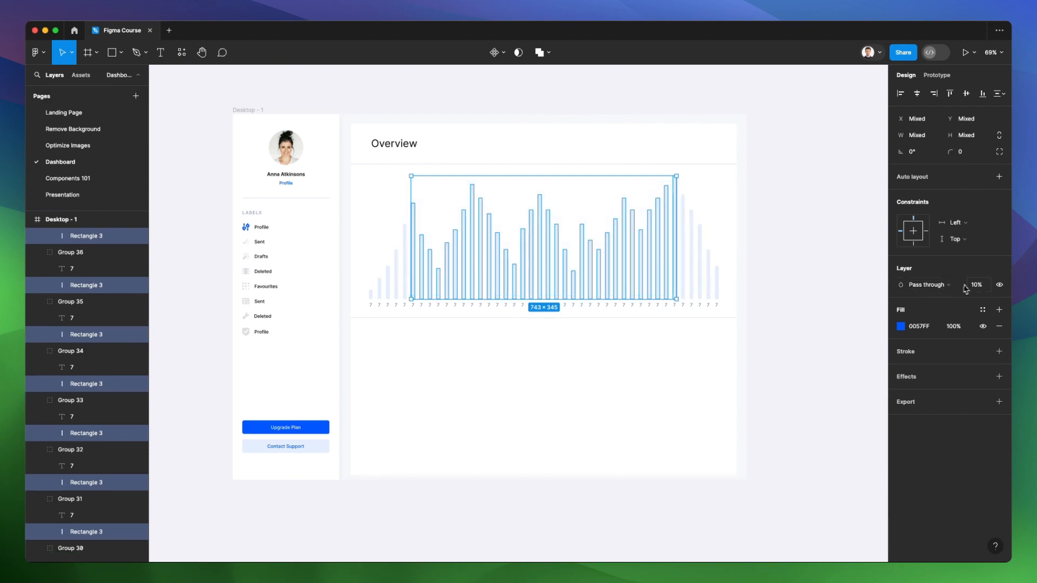
type("0")
key("Return")
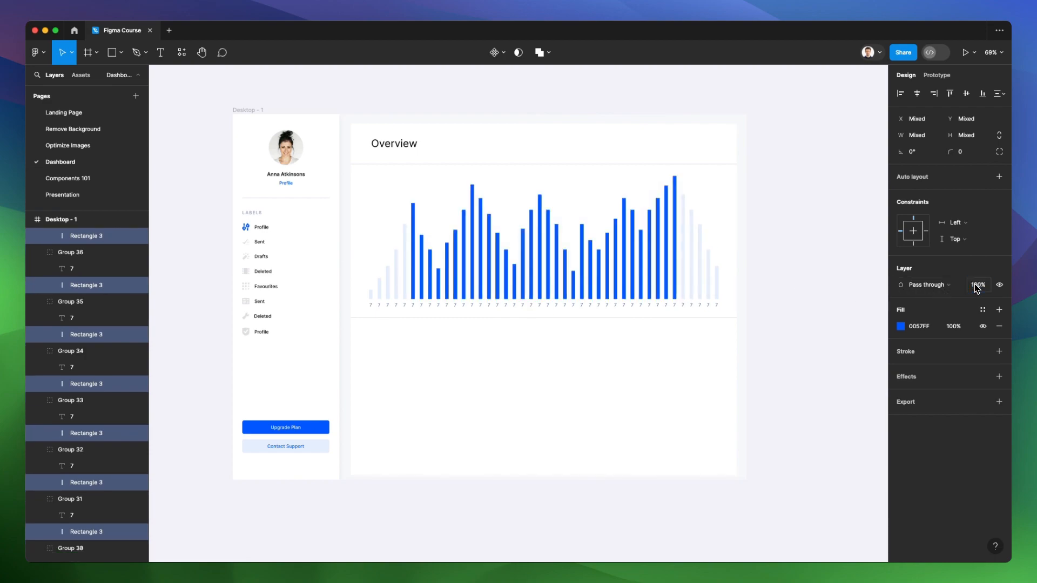
left_click(832, 323)
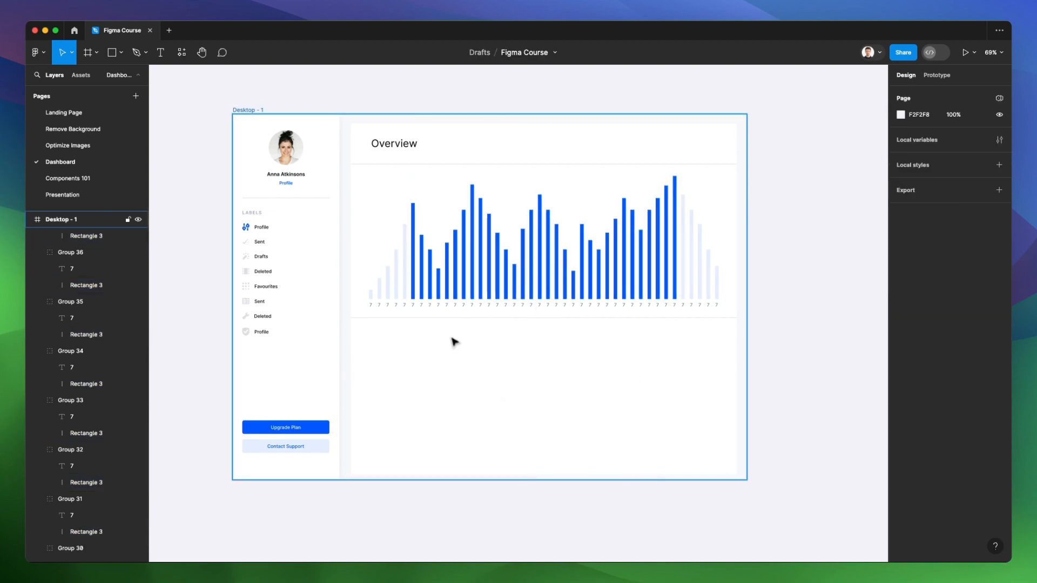
Step: Renumber the labels under the first nine bars from 1 to 9
scroll(448, 334, "up", 3)
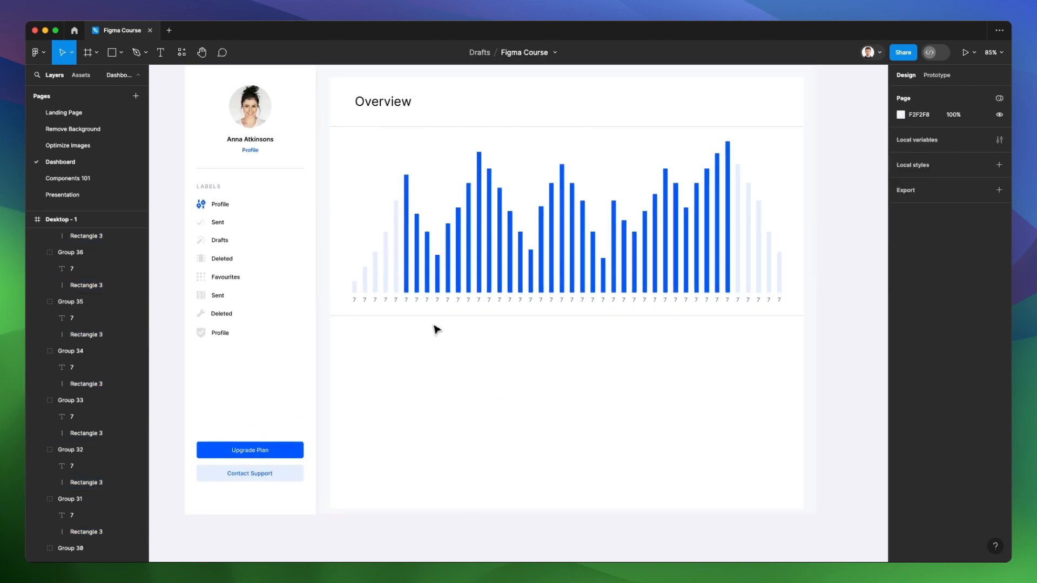
scroll(436, 329, "up", 5)
left_click(306, 287)
double_click(306, 286)
type("1")
left_click(322, 286)
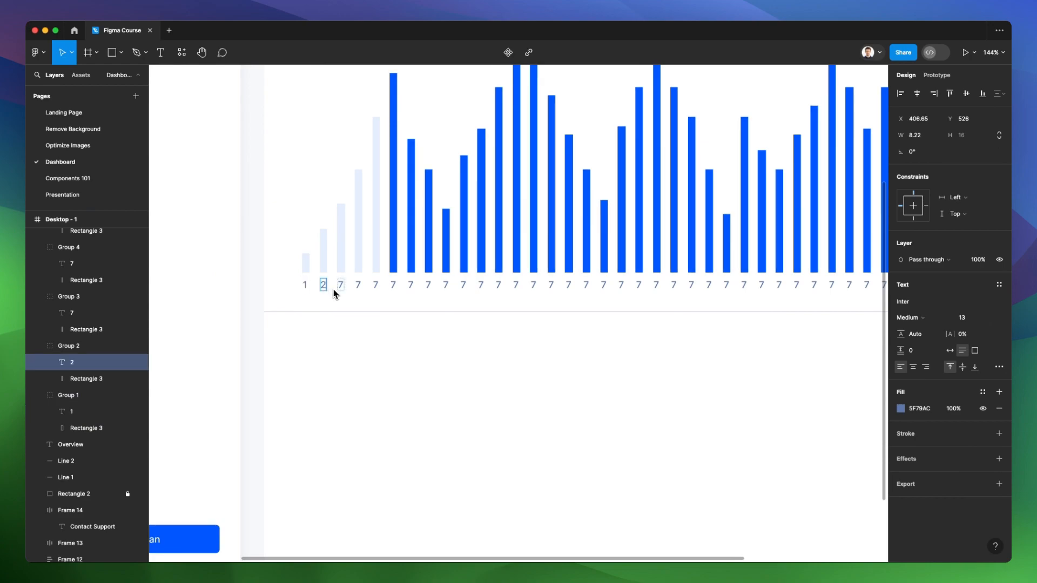
left_click(340, 287)
left_click(357, 285)
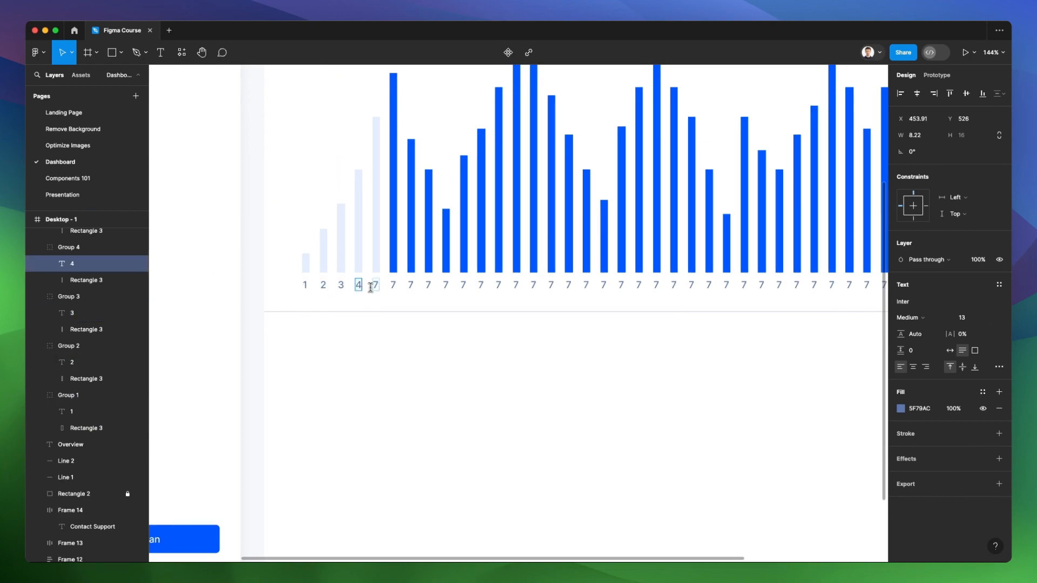
double_click(375, 287)
type("5")
double_click(392, 287)
type("6")
left_click(410, 287)
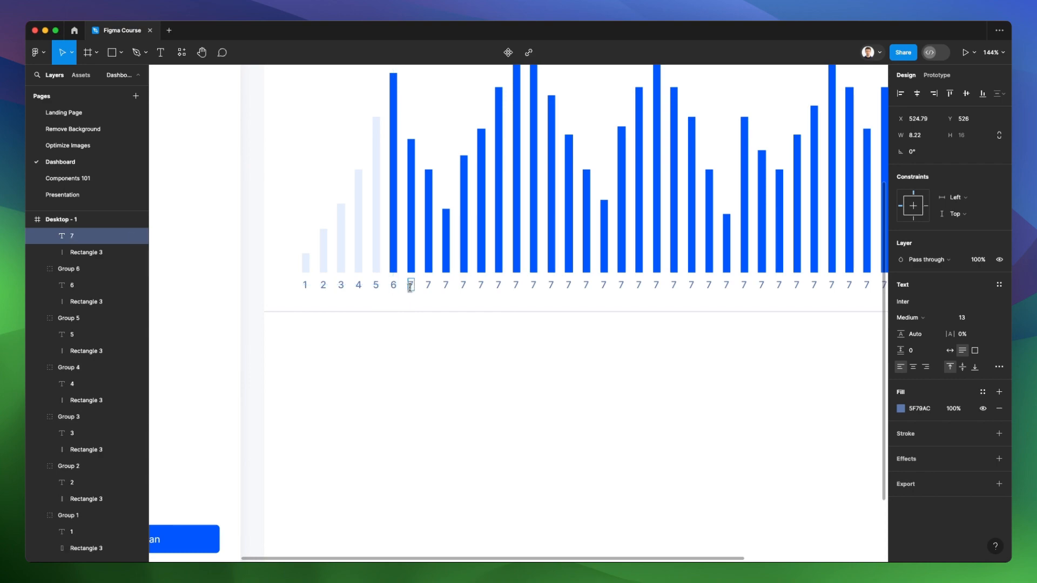
left_click(429, 286)
type("8")
double_click(445, 286)
type("9")
Step: Renumber the labels under the tenth to eighteenth bars from 1 to 9
double_click(464, 286)
double_click(481, 286)
double_click(495, 286)
type("3")
double_click(515, 286)
type("4")
scroll(516, 289, "right", 3)
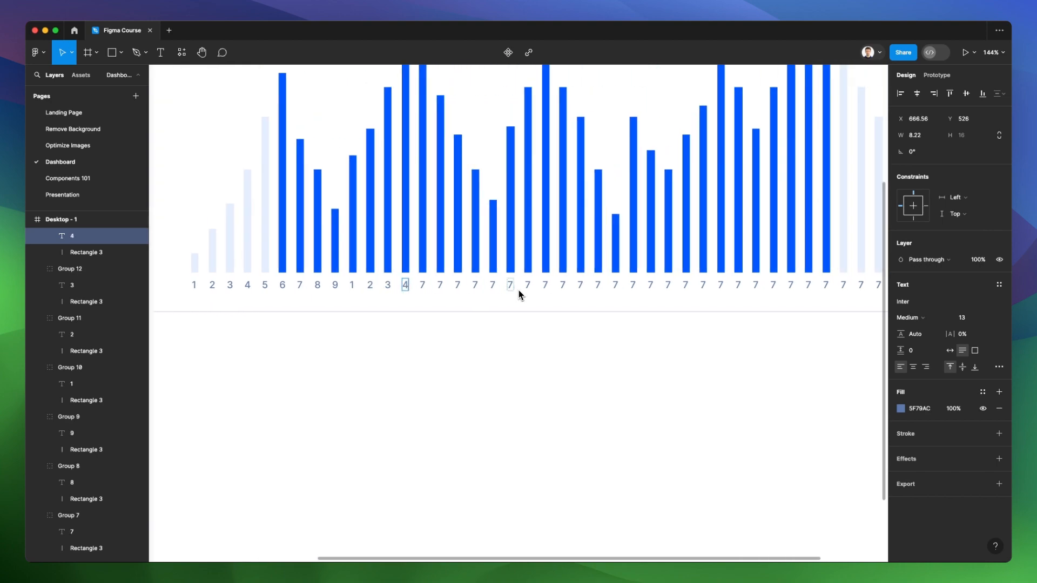
double_click(423, 287)
type("5")
double_click(441, 286)
double_click(458, 285)
double_click(475, 286)
double_click(492, 286)
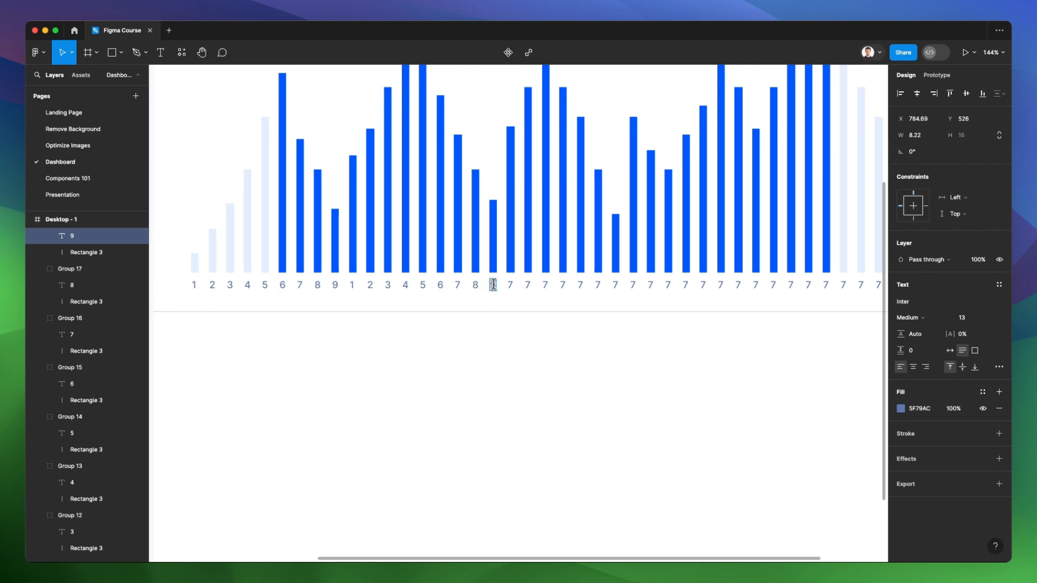
Step: Renumber the labels under the 19th to 27th bars from 1 to 9
double_click(510, 285)
type("1")
double_click(528, 286)
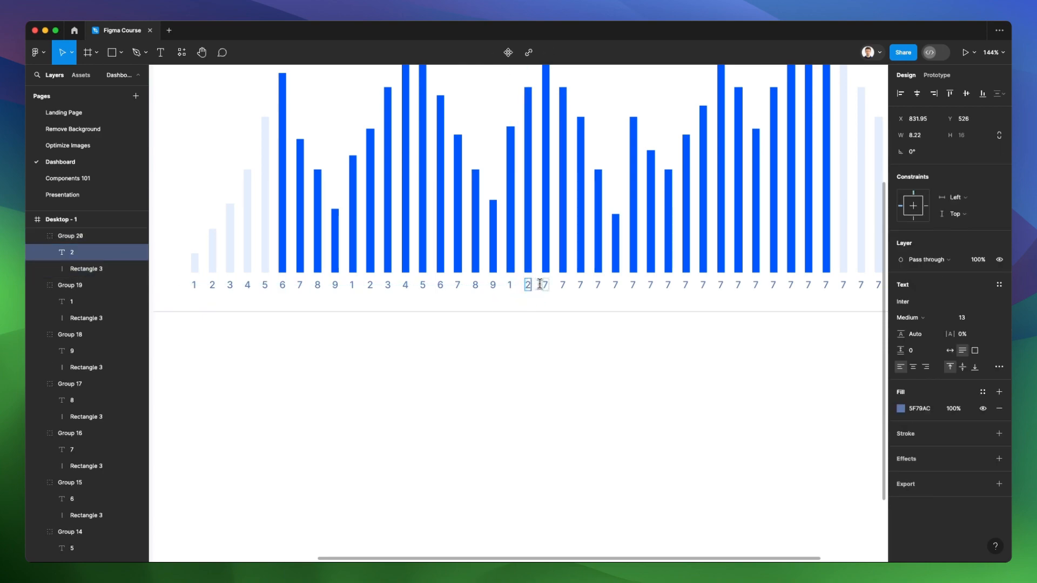
type("2")
double_click(545, 285)
double_click(581, 286)
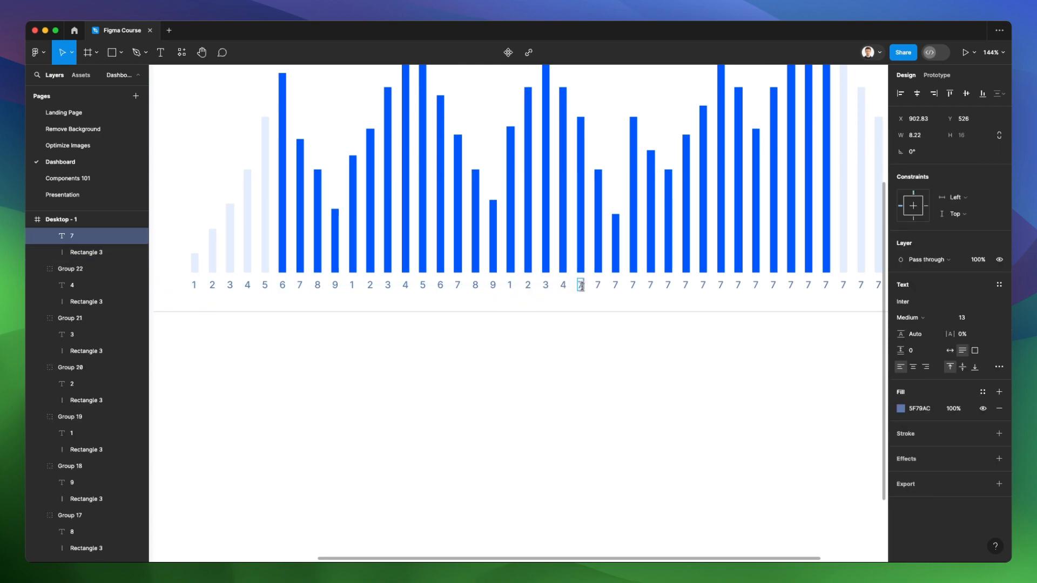
type("6")
double_click(617, 286)
double_click(633, 286)
type("8")
double_click(650, 286)
Step: Renumber the labels under the 28th to 36th bars from 1 to 9
double_click(686, 286)
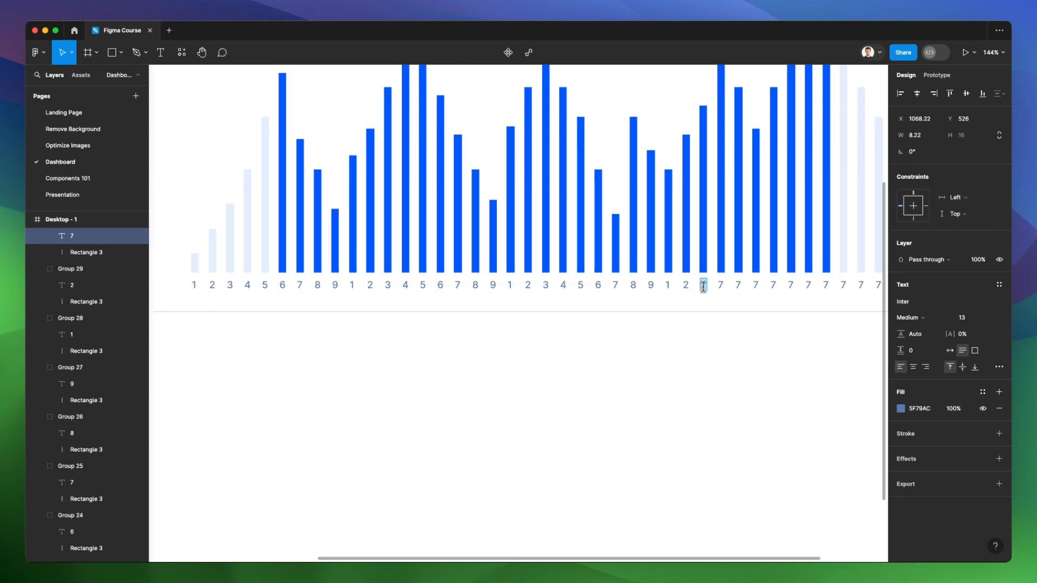
double_click(723, 285)
type("4")
double_click(740, 285)
double_click(755, 286)
double_click(792, 285)
Step: Renumber the labels under the last six bars from 1 to 6
scroll(817, 291, "right", 2)
double_click(766, 284)
type("1")
double_click(783, 285)
type("2")
scroll(784, 285, "left", 1)
double_click(802, 285)
type("3")
double_click(819, 285)
type("4")
double_click(837, 285)
type("5")
double_click(858, 285)
type("6")
key("Escape")
scroll(573, 360, "down", 5)
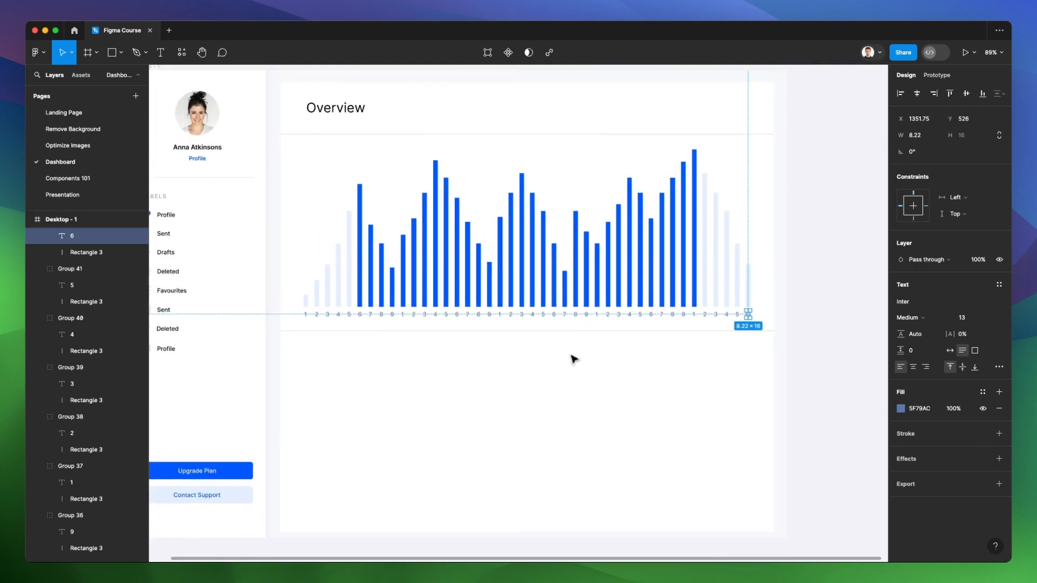
key("Escape")
key("shift+1")
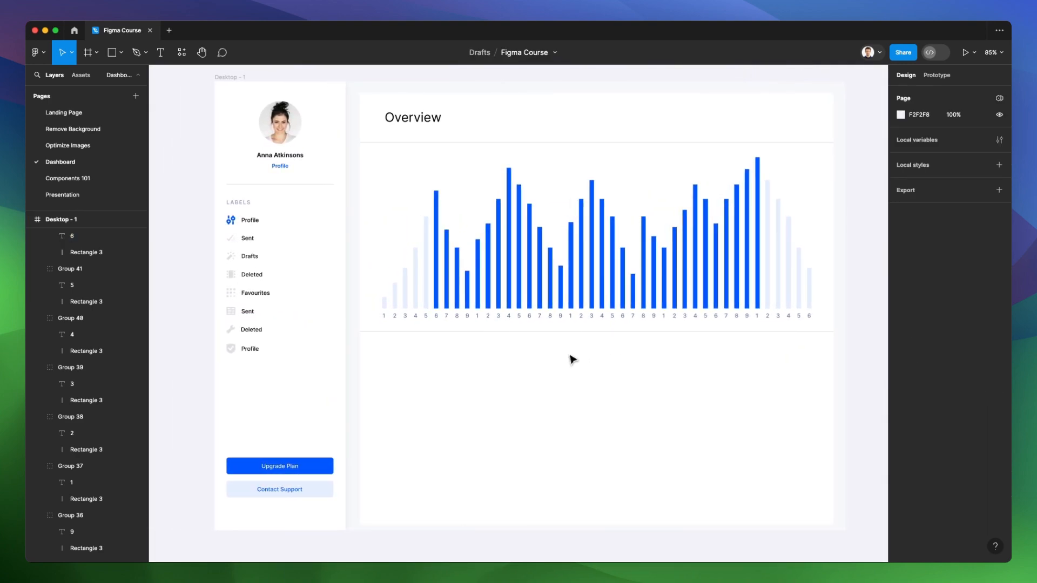
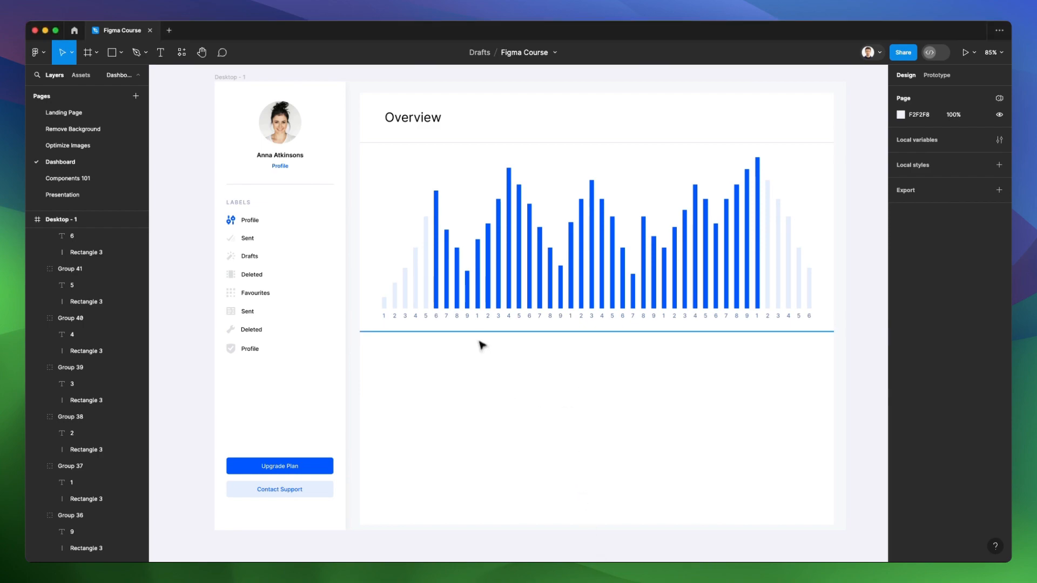
Step: Duplicate the divider line under the chart a short distance below it to form a narrow strip
left_click_drag(478, 332, 479, 357)
left_click(493, 373)
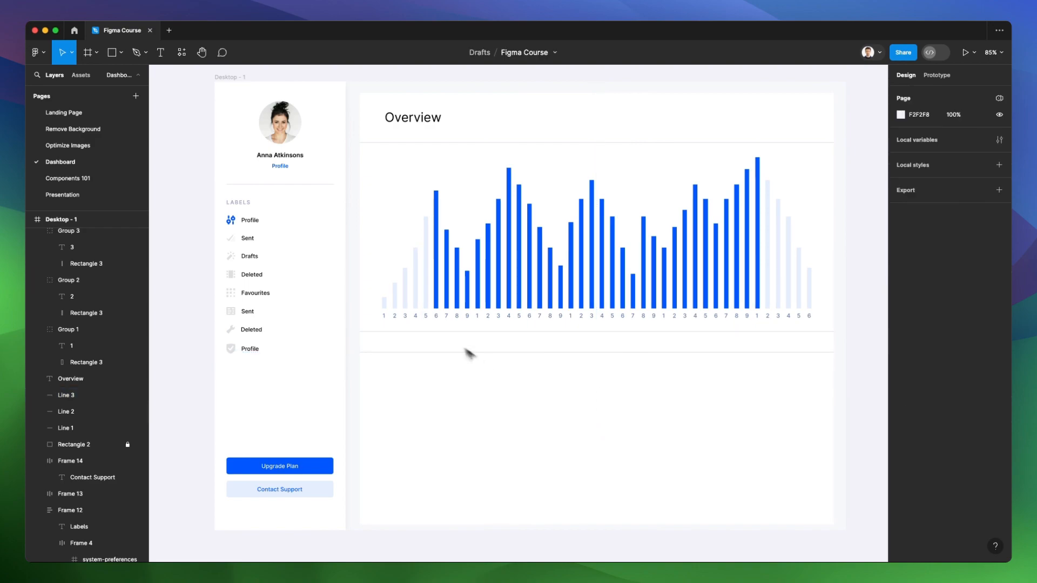
Step: Copy the sidebar's profile name text into the strip below the chart, near its left end at X 370, Y 583
left_click(280, 155, "super")
scroll(442, 334, "up", 3)
scroll(443, 334, "up", 3)
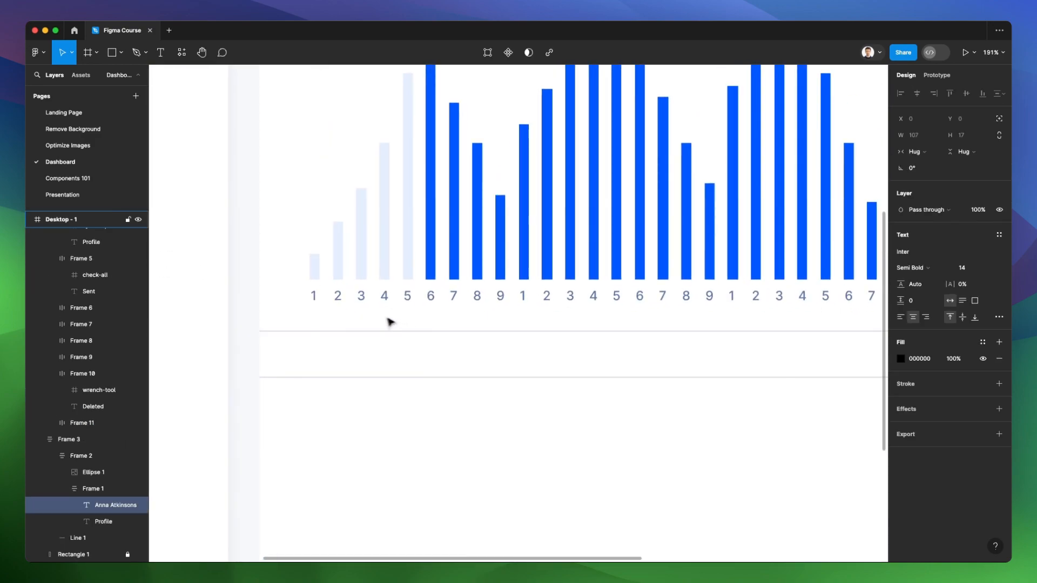
left_click(376, 328, "super")
key("super+v")
left_click_drag(521, 314, 346, 353)
key("s")
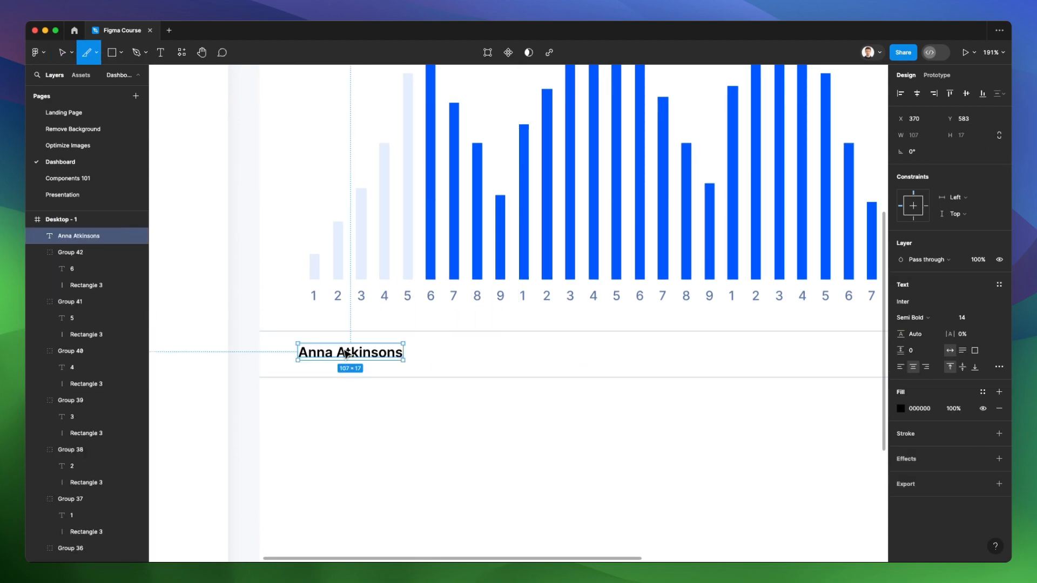
left_click(355, 352)
key("Escape")
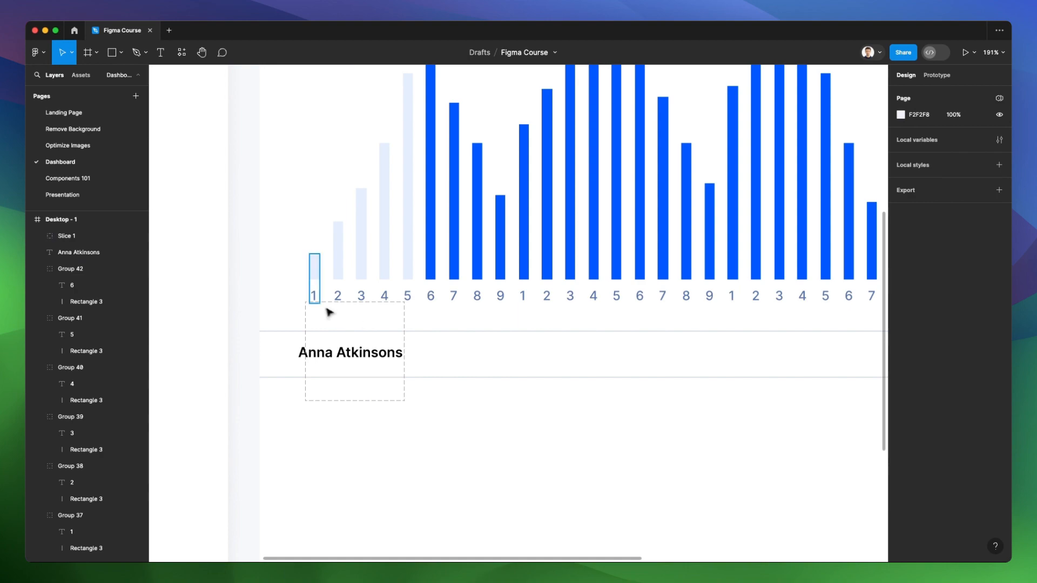
left_click(306, 309)
key("super+z")
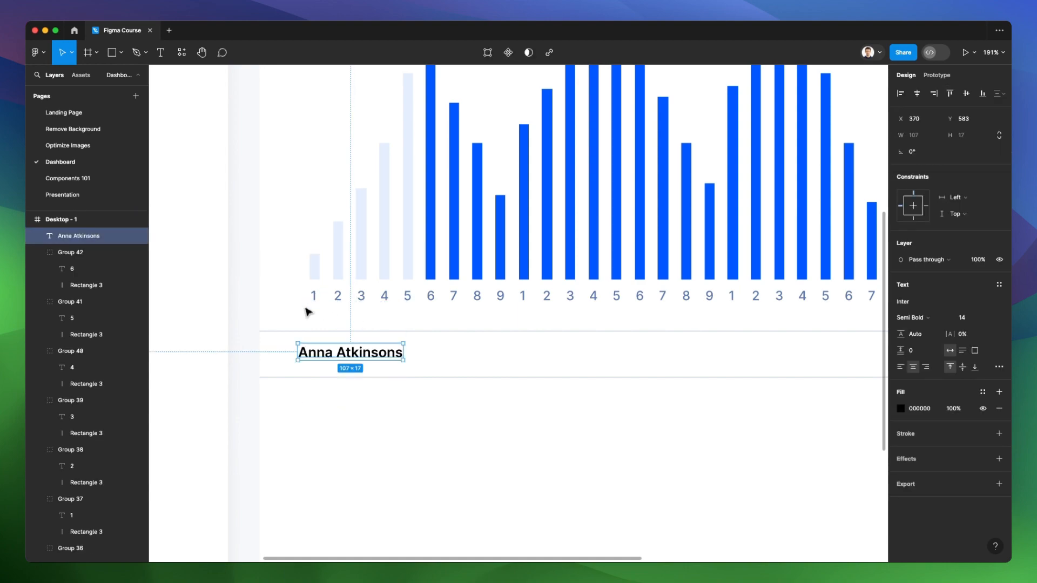
Step: Replace the copied name text in the strip below the chart with "Users"
double_click(307, 352)
type("users")
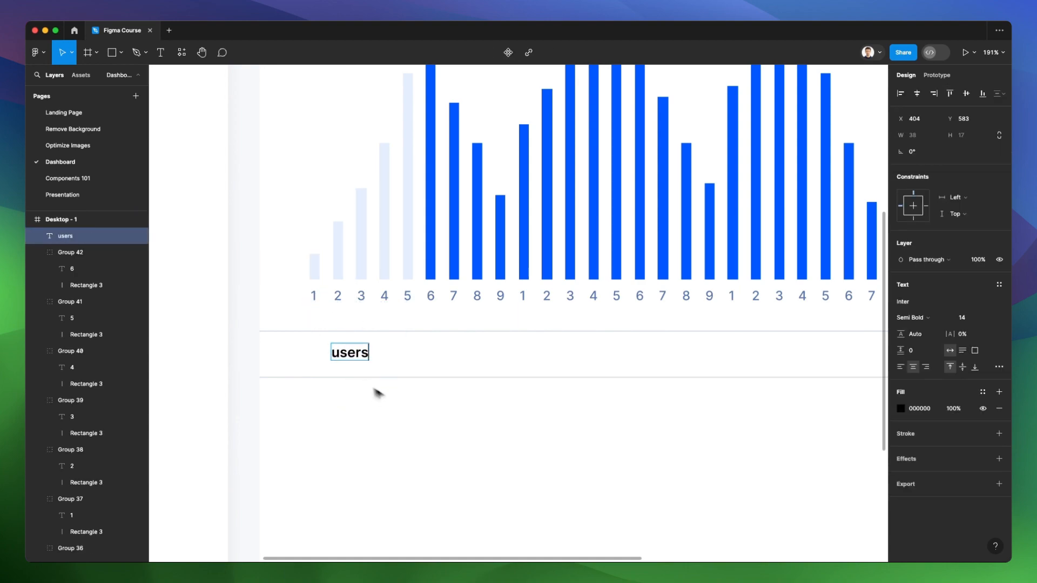
key("super+Left")
key("shift+Right")
type("U")
key("Escape")
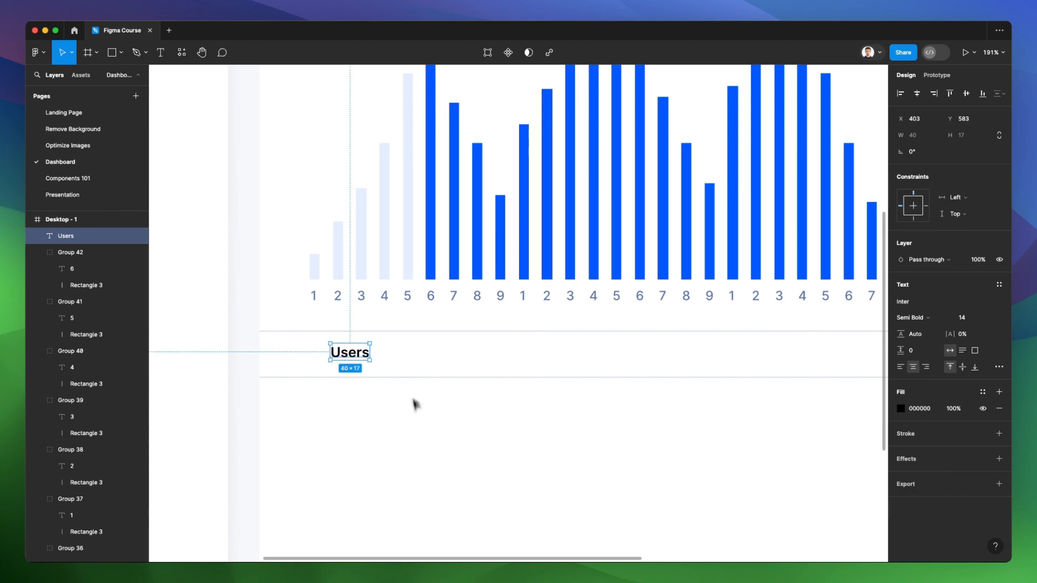
Step: Give the strip's Users text the chart labels' 5F79AC colour and Medium weight, and move it under the first bar at about X 383, Y 586
key("i")
left_click(389, 292)
left_click_drag(363, 354, 339, 356)
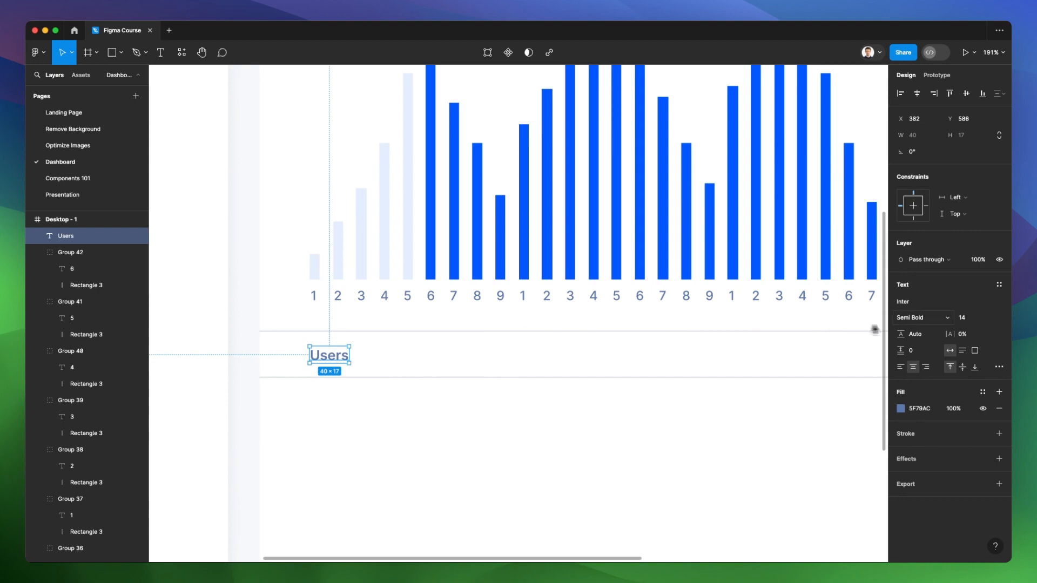
left_click(913, 318)
left_click(921, 305)
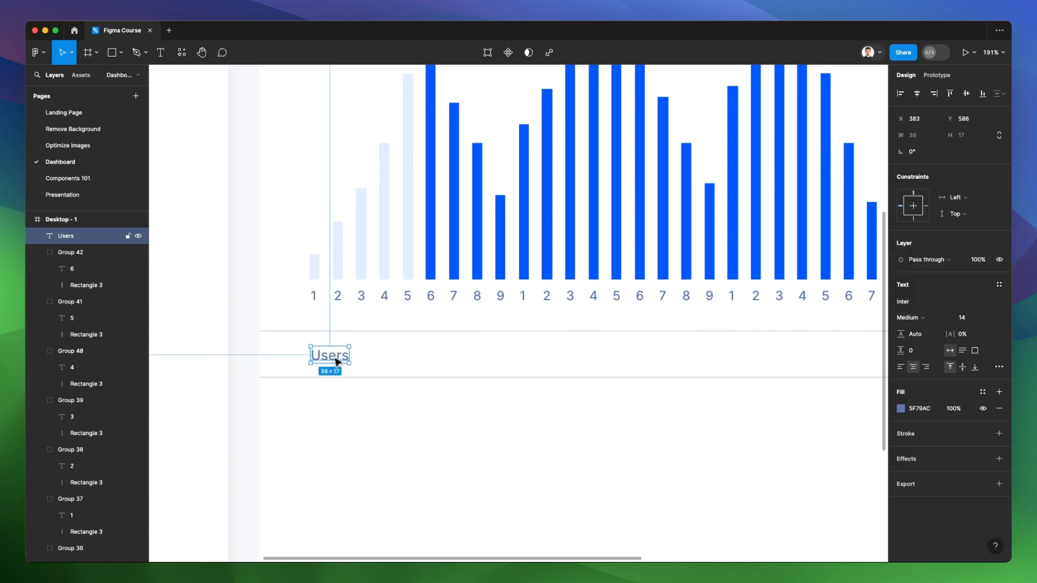
Step: Set the font size of the Users text in the strip to 13
scroll(371, 368, "down", 3)
scroll(371, 367, "down", 2)
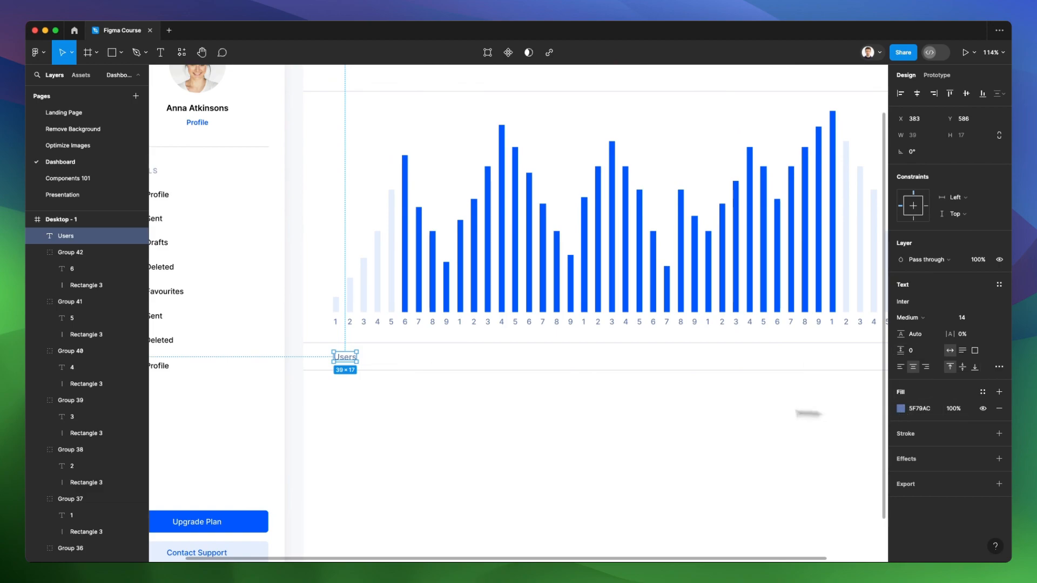
scroll(352, 364, "down", 1)
left_click(966, 318)
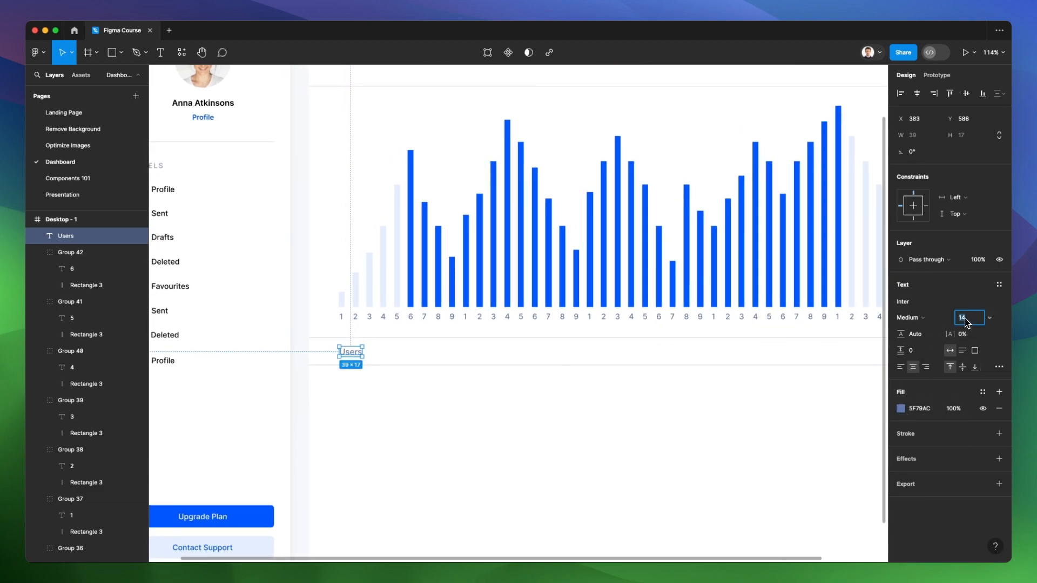
left_click(458, 381)
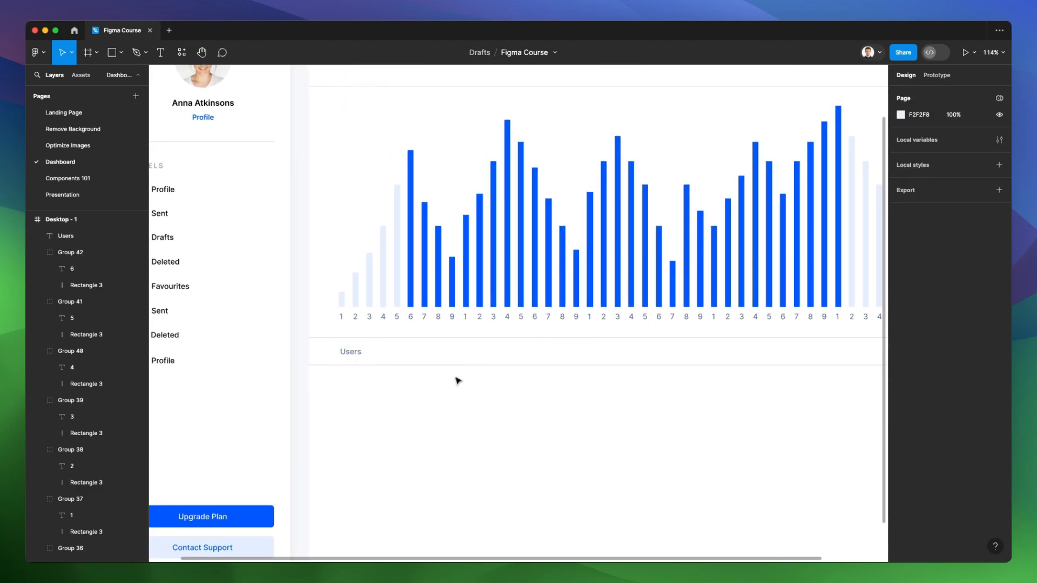
Step: Make the strip narrower by nudging the Users text and the lower divider up, placing the divider at Y 609
left_click_drag(458, 381, 341, 358)
key("Up")
key("Up")
key("Up")
key("Up")
key("Up")
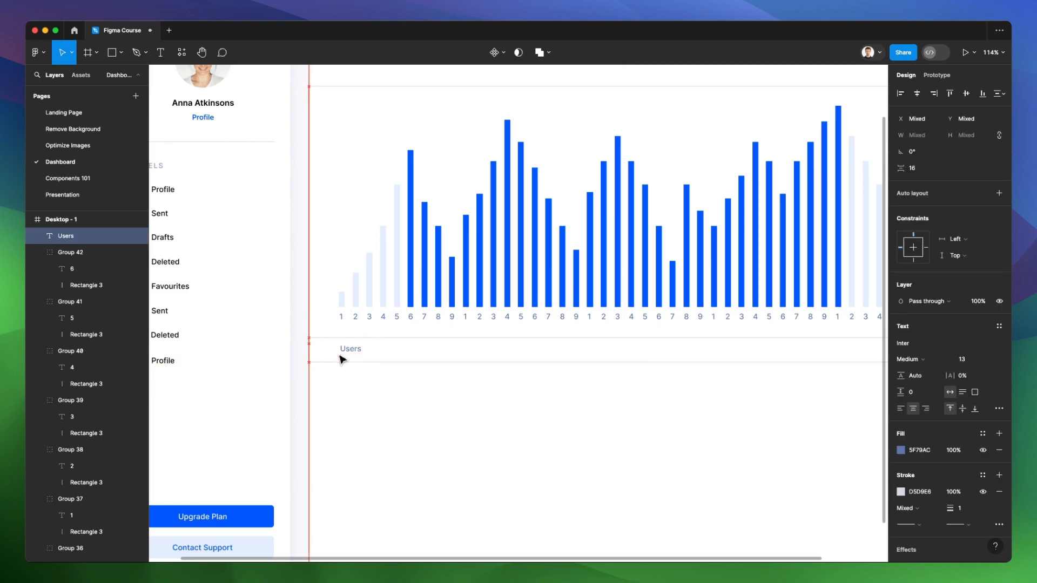
left_click(367, 376)
left_click(400, 362)
key("Up")
key("Up")
key("Up")
key("Up")
key("Up")
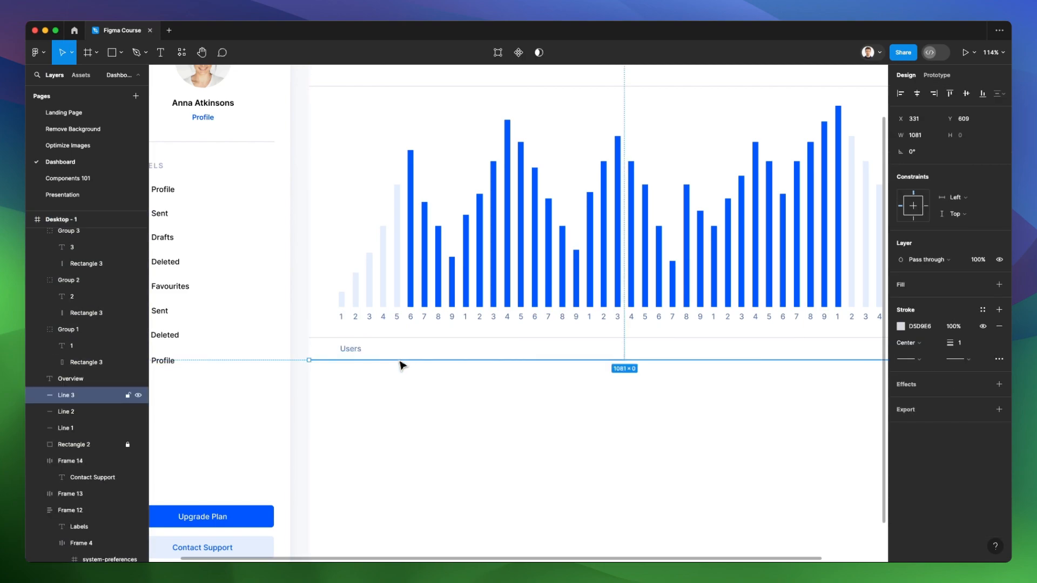
Step: Duplicate the Users text four times along the strip to form five column headings at Y 581
left_click(362, 349)
scroll(362, 349, "down", 2)
scroll(363, 352, "down", 2)
scroll(367, 351, "right", 3)
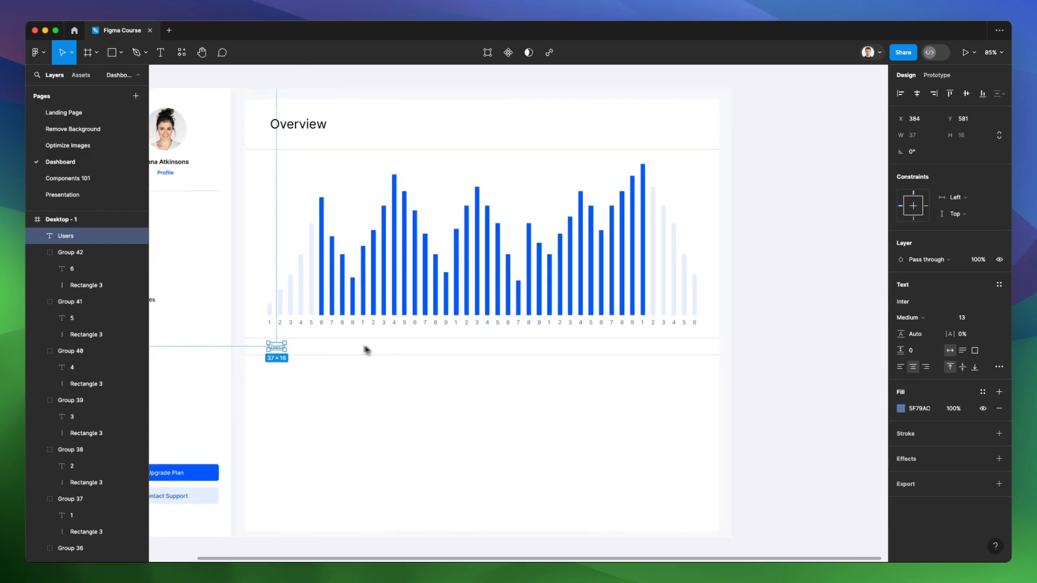
mouse_move(285, 349)
left_mouse_down()
mouse_move(690, 350)
mouse_move(267, 354)
mouse_move(282, 354)
left_mouse_up()
left_click(759, 300)
Step: Retype the second to fifth column headings as Status, Users, Impressions and Conversion
left_click(393, 350)
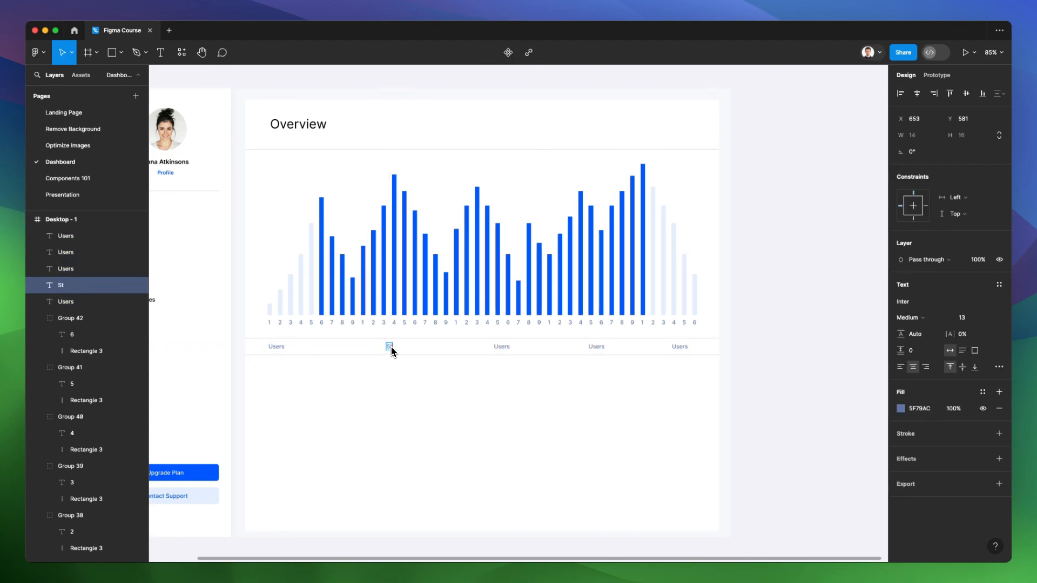
left_click(501, 348)
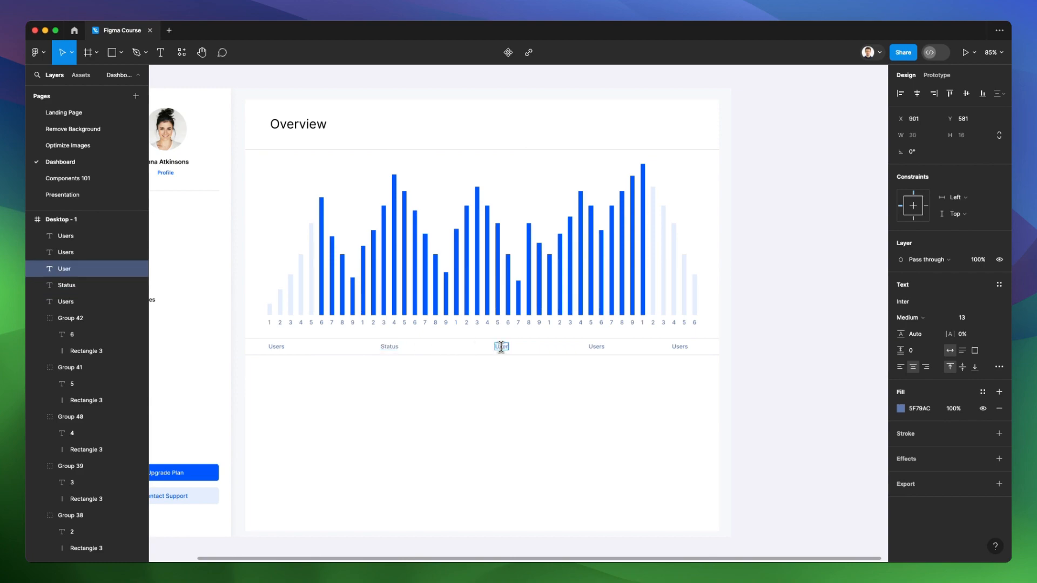
double_click(593, 346)
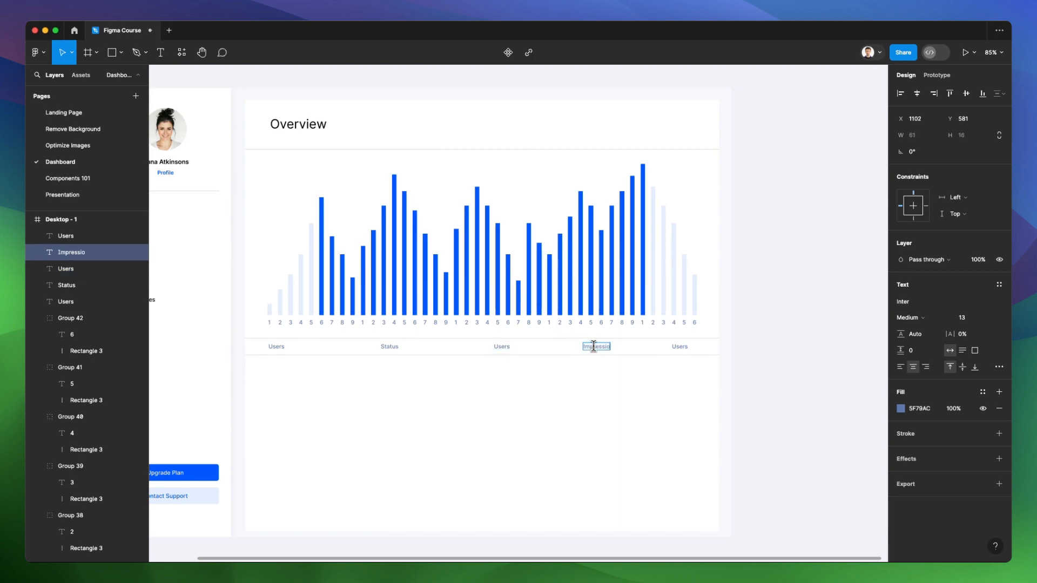
left_click(679, 346)
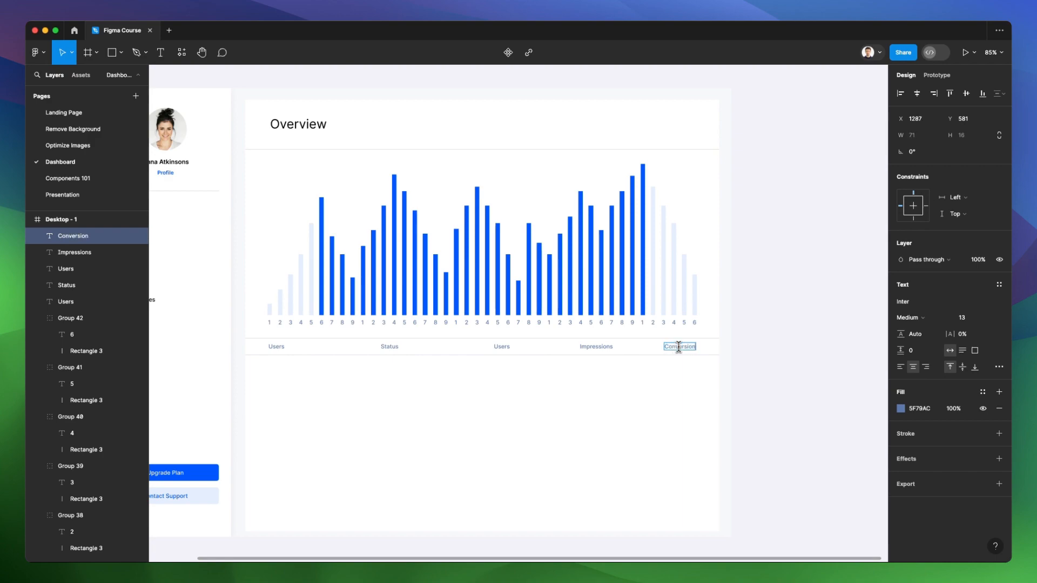
Step: Distribute the five column headings with equal horizontal spacing
left_click_drag(704, 351, 265, 351)
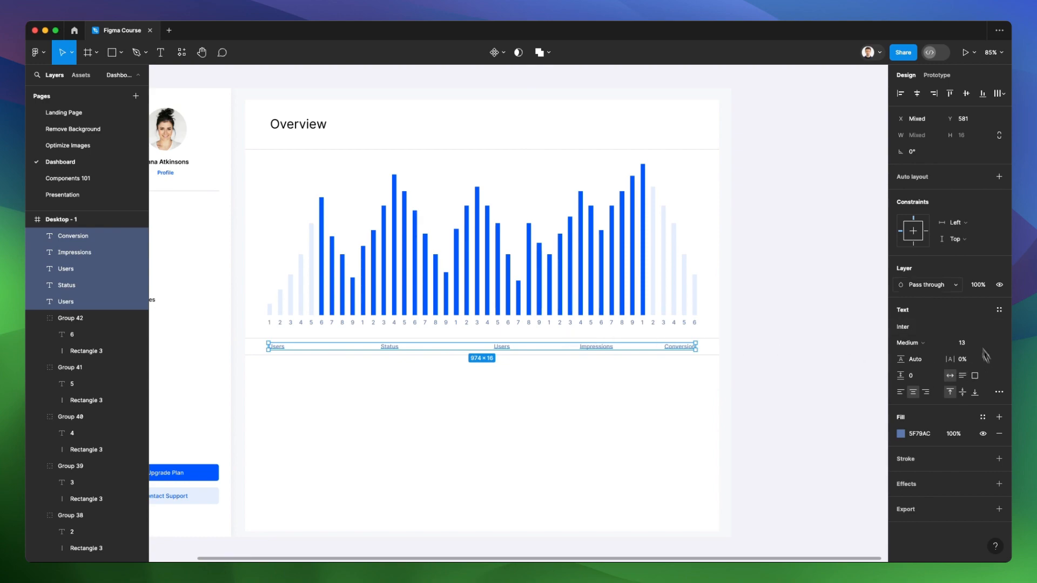
left_click(999, 93)
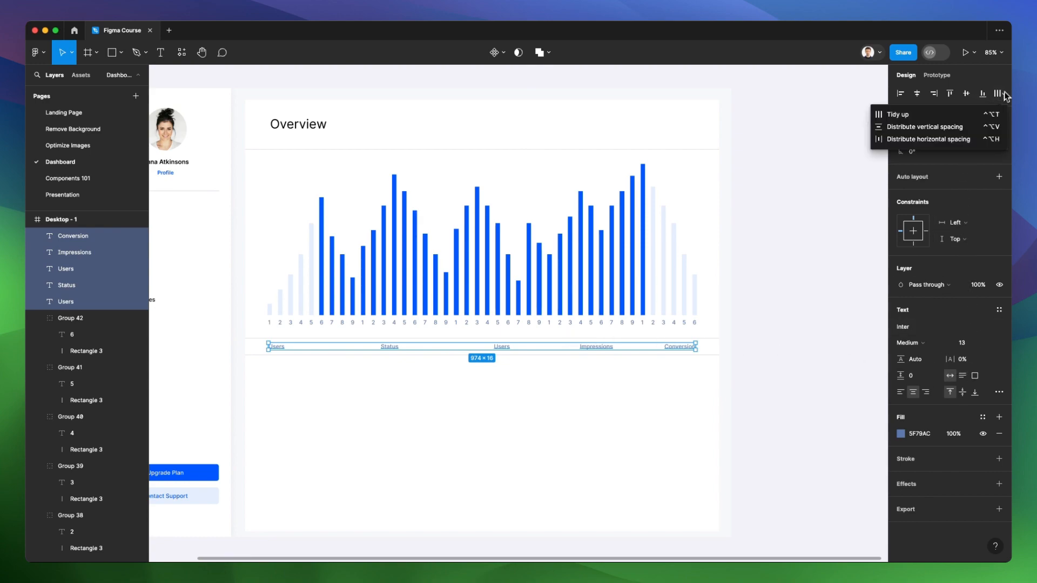
left_click(933, 139)
left_click(544, 403)
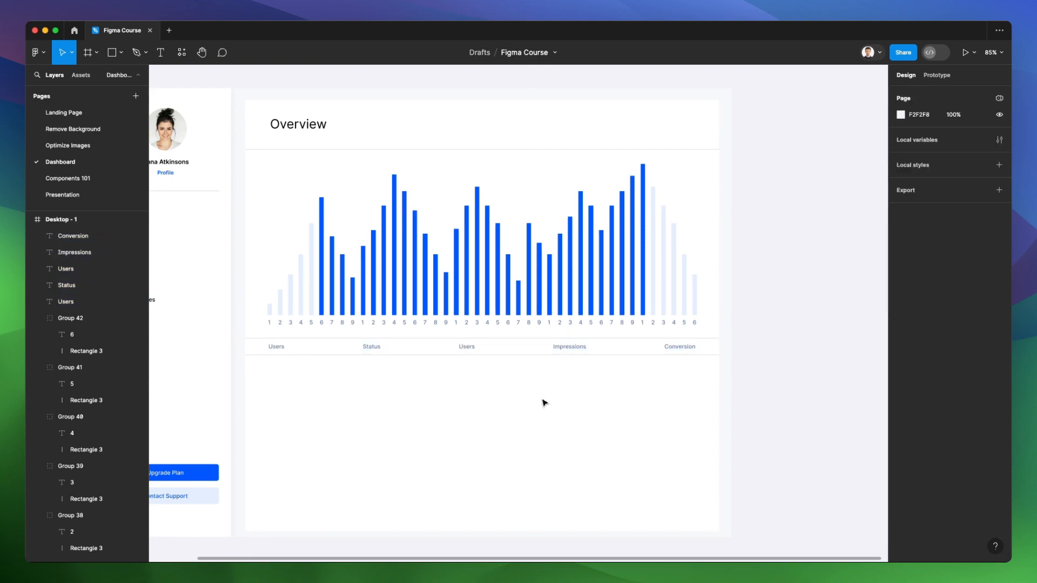
Step: Move the Conversion heading inward to X 1234 and redistribute all five headings with equal horizontal spacing
left_click(670, 348)
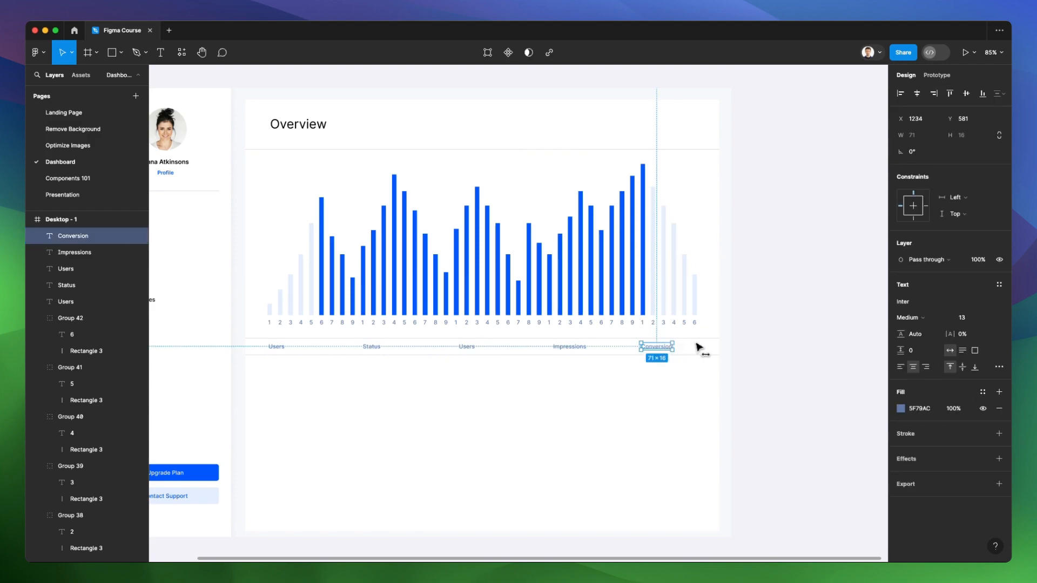
left_click(570, 347, "shift")
left_click(467, 347, "shift")
left_click(372, 347, "shift")
left_click(276, 347, "shift")
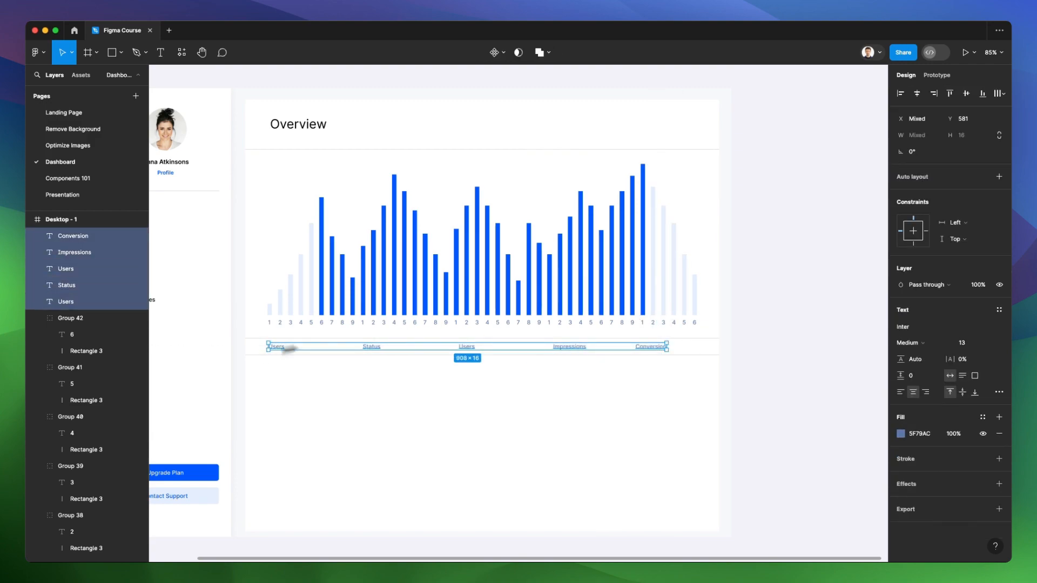
left_click(997, 92)
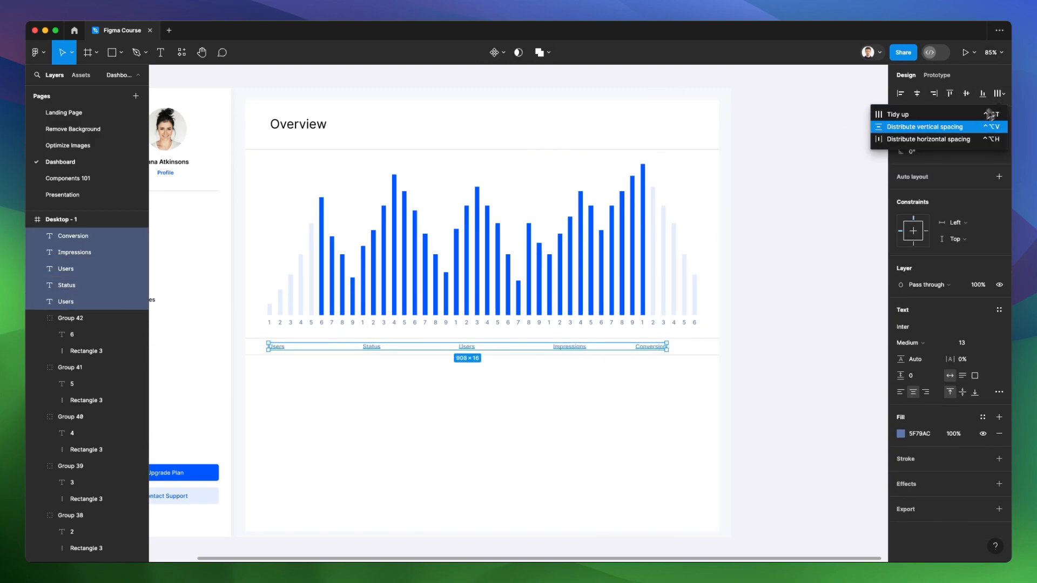
left_click(920, 141)
left_click(603, 399)
Step: Start a table row by copying the first heading below as a sample user's full name, and duplicate the lower divider beneath it
left_click_drag(276, 347, 297, 372, "alt")
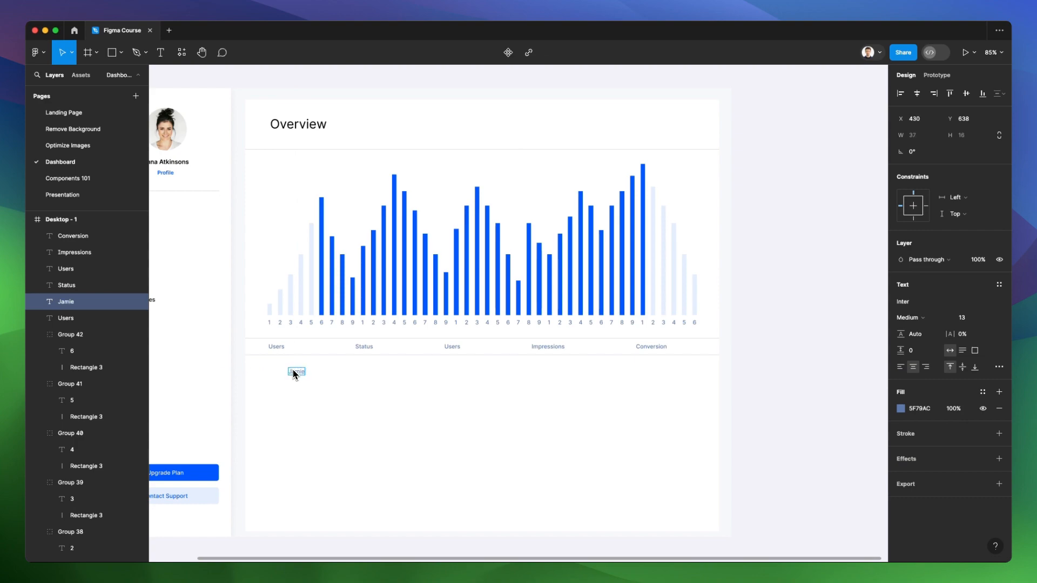
type("nderson")
left_click(355, 382)
left_click(354, 383)
left_click_drag(298, 372, 311, 378, "shift")
scroll(328, 380, "up", 3)
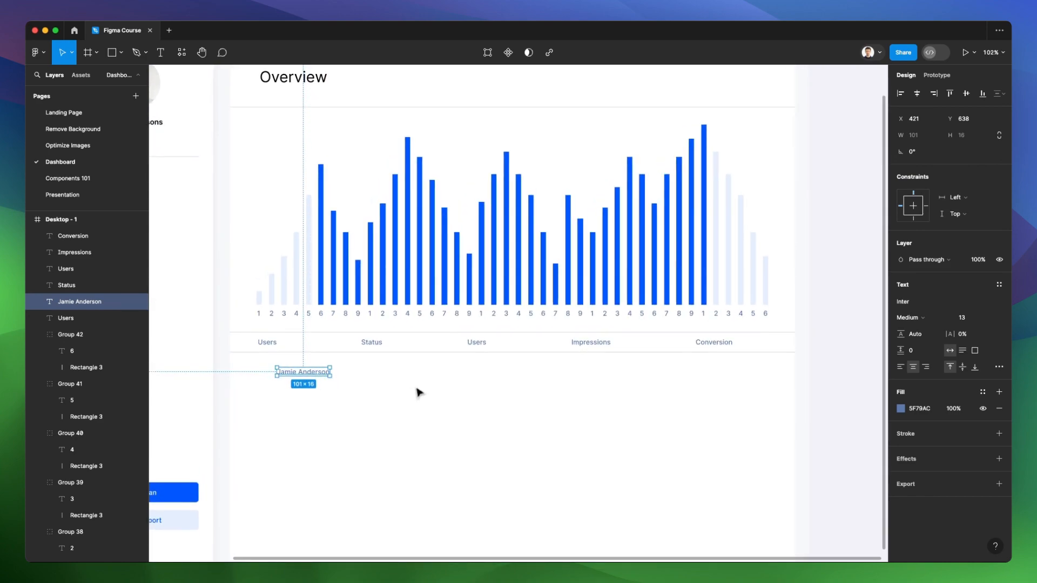
left_click_drag(382, 353, 371, 396, "alt+shift")
Step: Colour the user's name in the new row black (000000), sampled from the sidebar label text
left_click(317, 375)
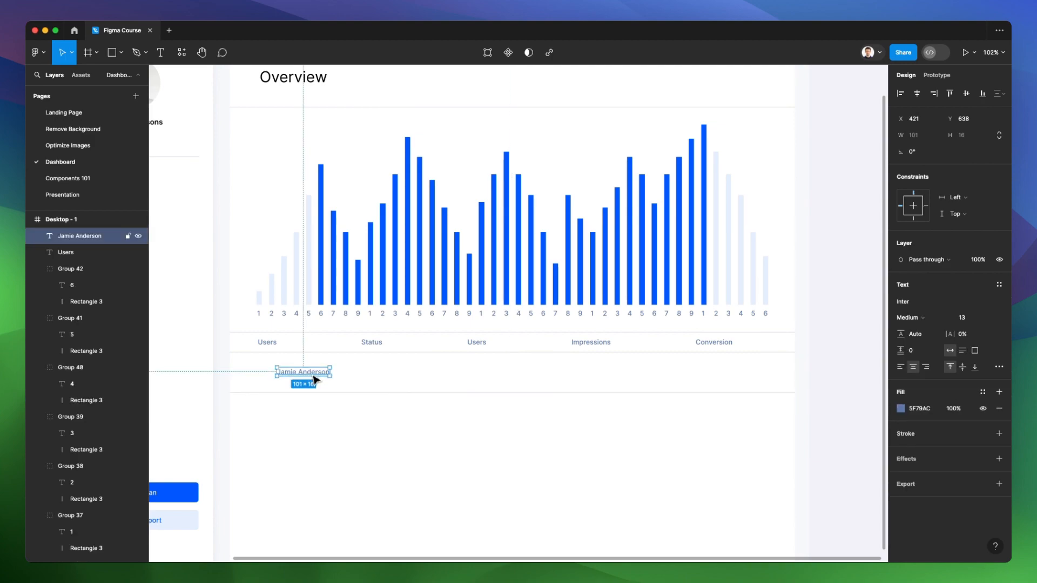
scroll(304, 367, "left", 3)
scroll(304, 367, "left", 5)
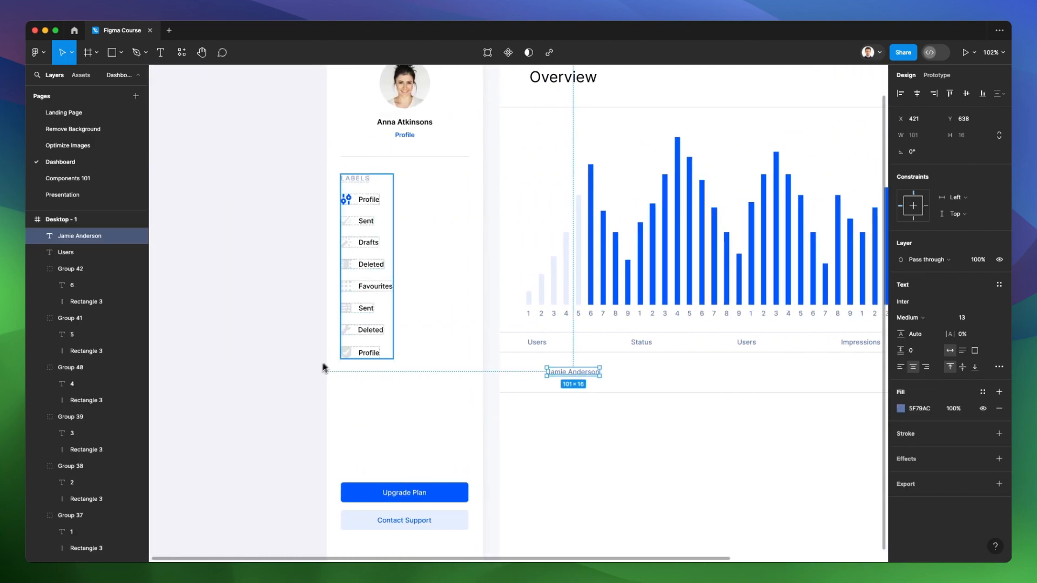
key("i")
left_click(366, 218)
key("i")
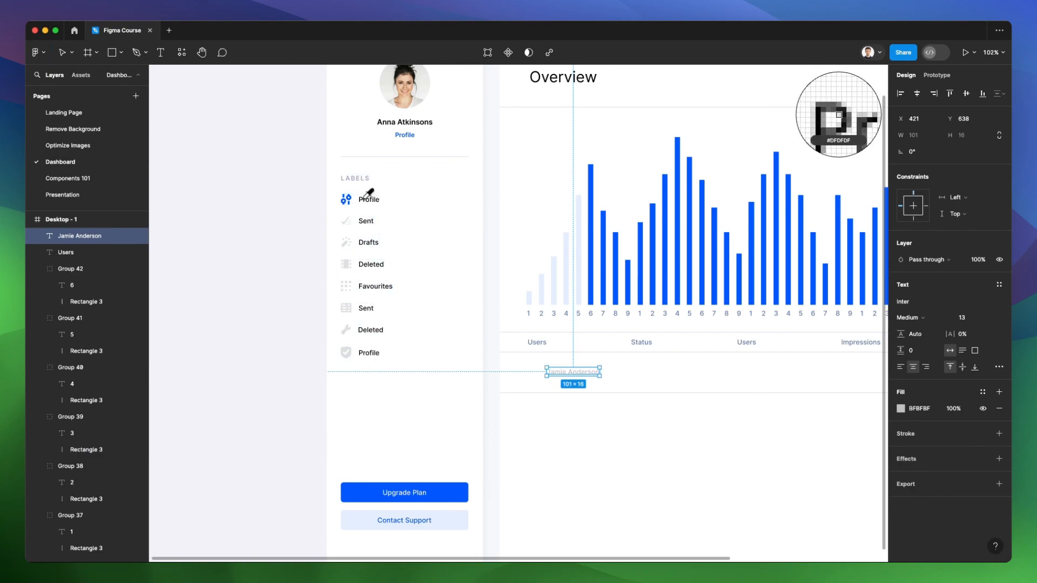
left_click(361, 197)
scroll(532, 319, "right", 4)
scroll(532, 319, "down", 2)
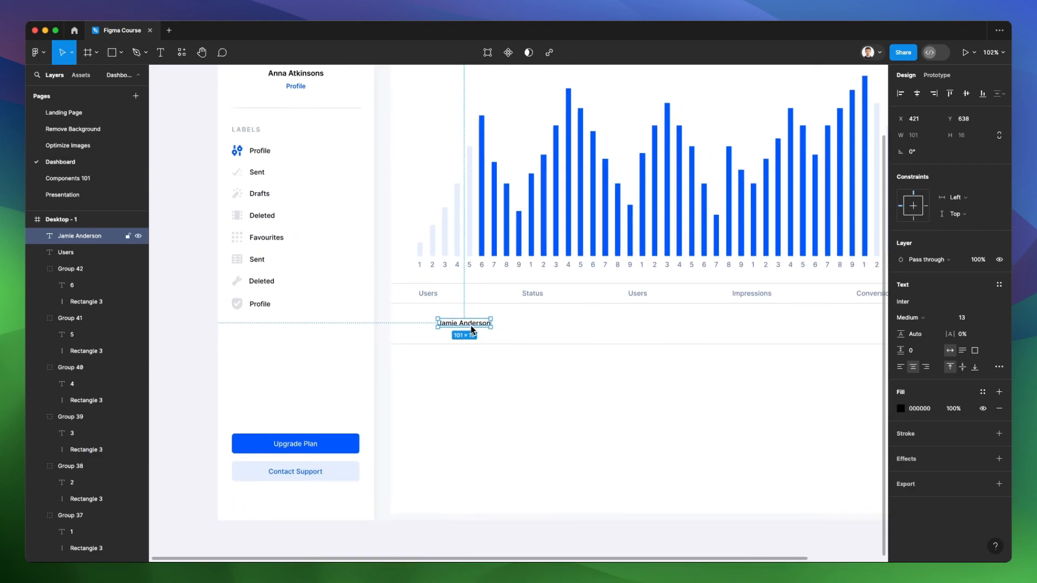
Step: Draw a small circle as an avatar placeholder under the first heading and position the user's name just after it
scroll(469, 327, "up", 5)
key("o")
left_click_drag(355, 324, 377, 305)
left_click_drag(361, 323, 355, 323)
Step: Copy the user's name under the third heading at X 785, retype it as 125, and duplicate that number just below
left_click_drag(416, 331, 575, 322)
scroll(440, 331, "down", 3)
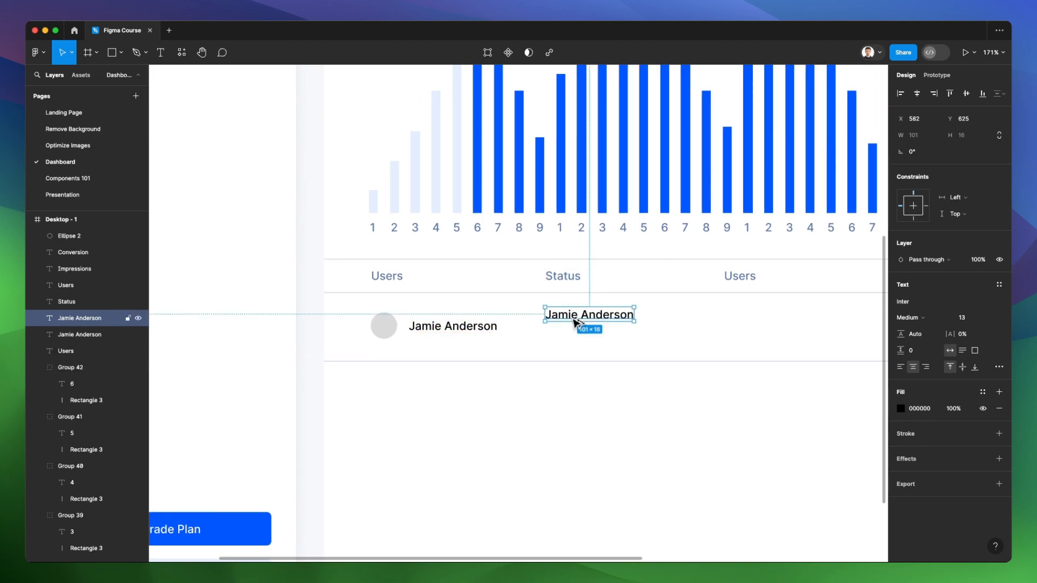
scroll(575, 322, "right", 6)
left_click_drag(429, 323, 581, 322)
key("Return")
type("1")
left_click_drag(581, 321, 582, 340)
Step: Apply the third Users heading's text style to the lower 125 and left-align its text
left_click(582, 278)
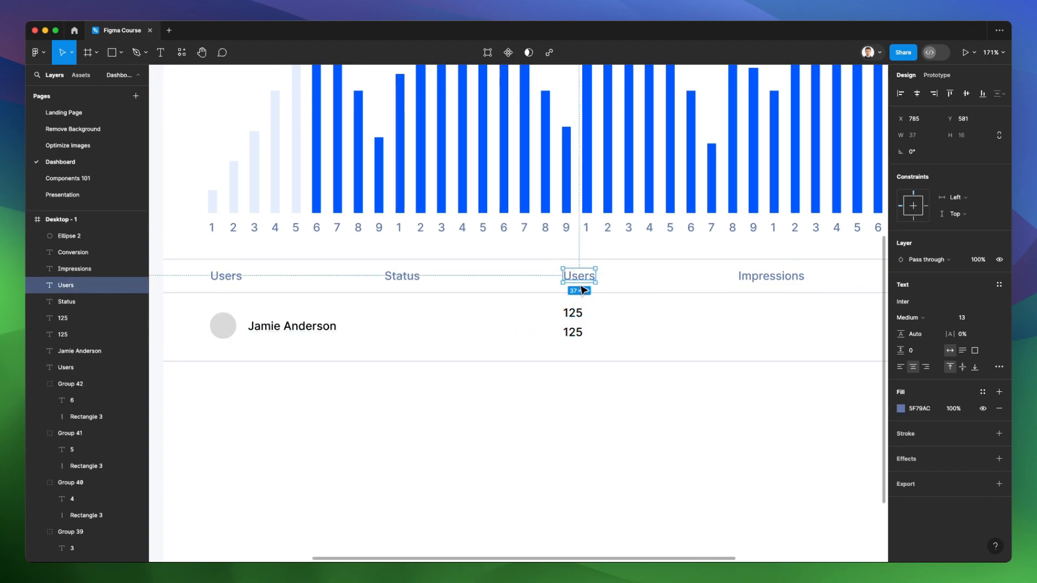
left_click(573, 332)
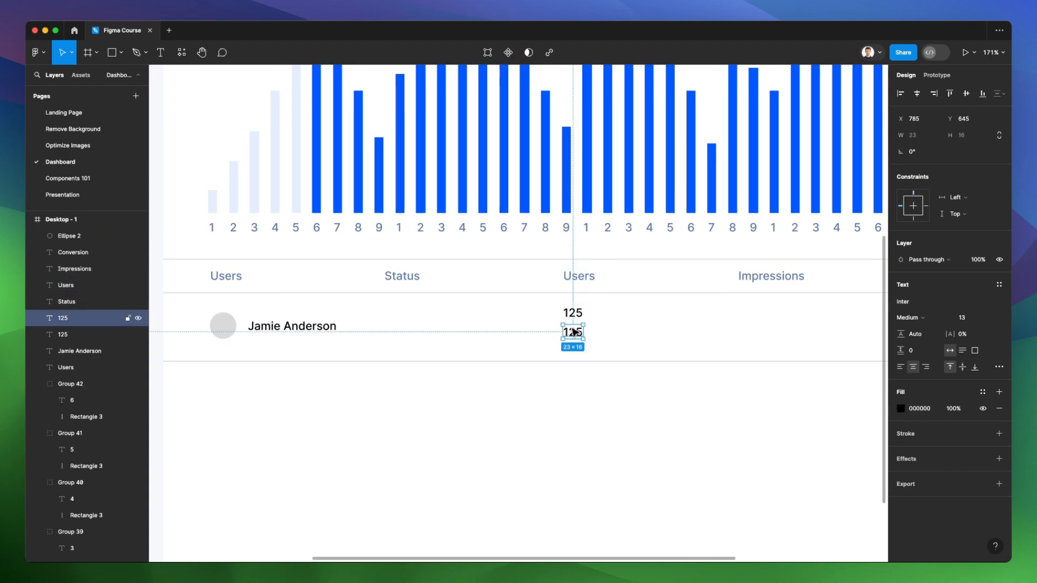
key("alt+super+v")
left_click(902, 367)
Step: Replace the lower 125 with the caption "Total users"
left_click(579, 313)
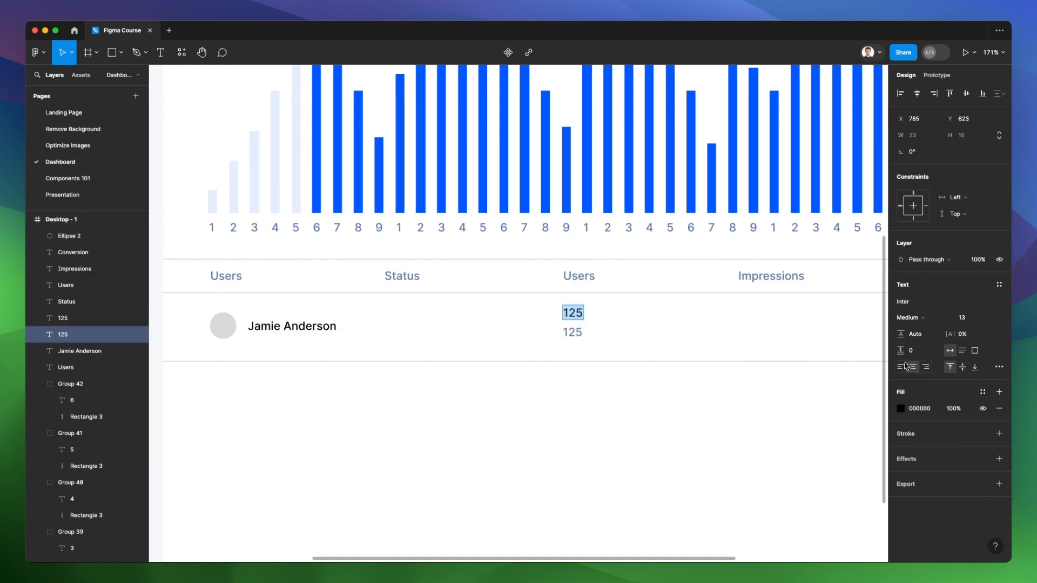
left_click(569, 332)
type("T")
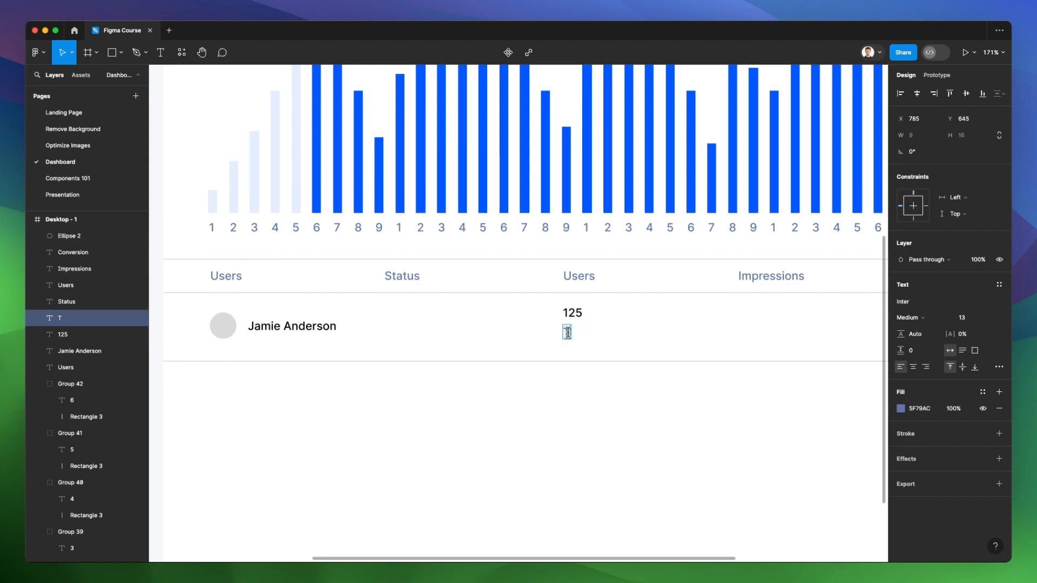
left_click(717, 333)
left_click(714, 332)
Step: Nudge the 125 and its Total users caption down together to centre them vertically in the row
left_click_drag(658, 309, 564, 341)
key("shift+Down")
key("Up")
key("Up")
key("Up")
key("Up")
key("Up")
key("Up")
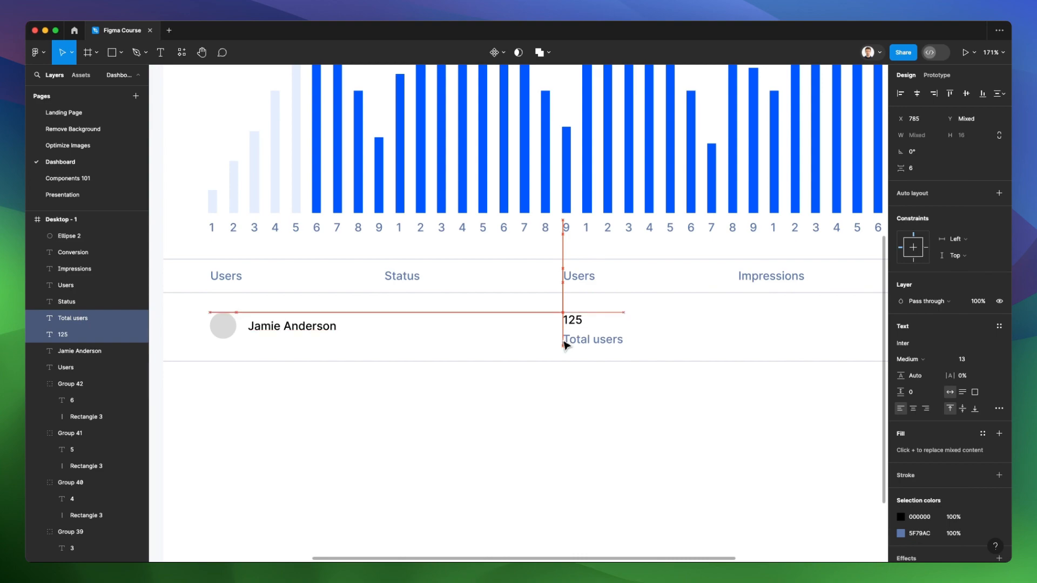
Step: Set the font size of the Total users caption to 11
left_click(652, 341)
left_click(600, 341)
left_click(972, 323)
type("11")
key("Return")
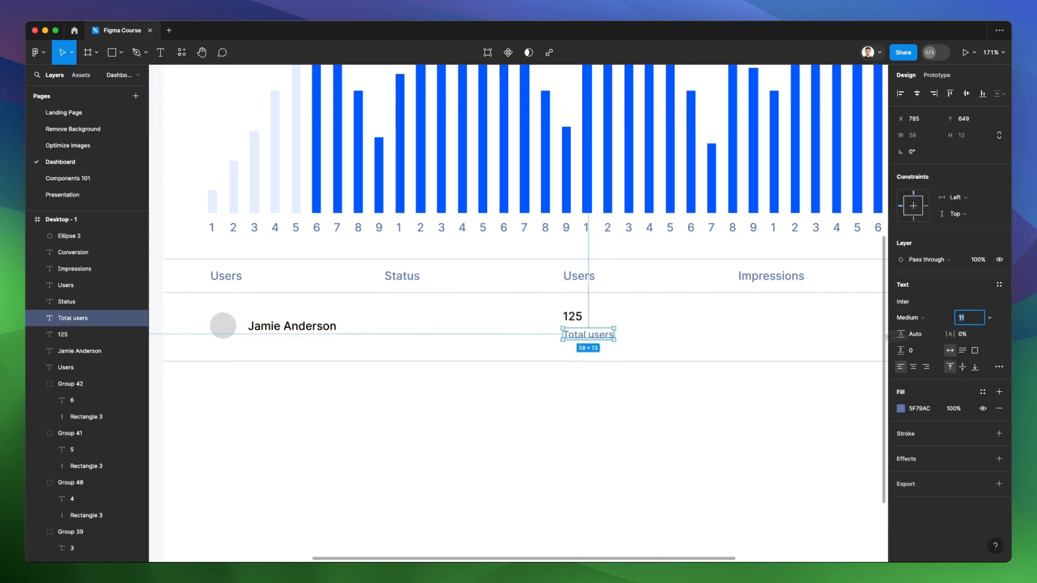
Step: Draw a rectangle about 77 × 25 in the user row beneath the Status heading
left_click(644, 396)
scroll(642, 398, "right", 3)
scroll(490, 308, "down", 5)
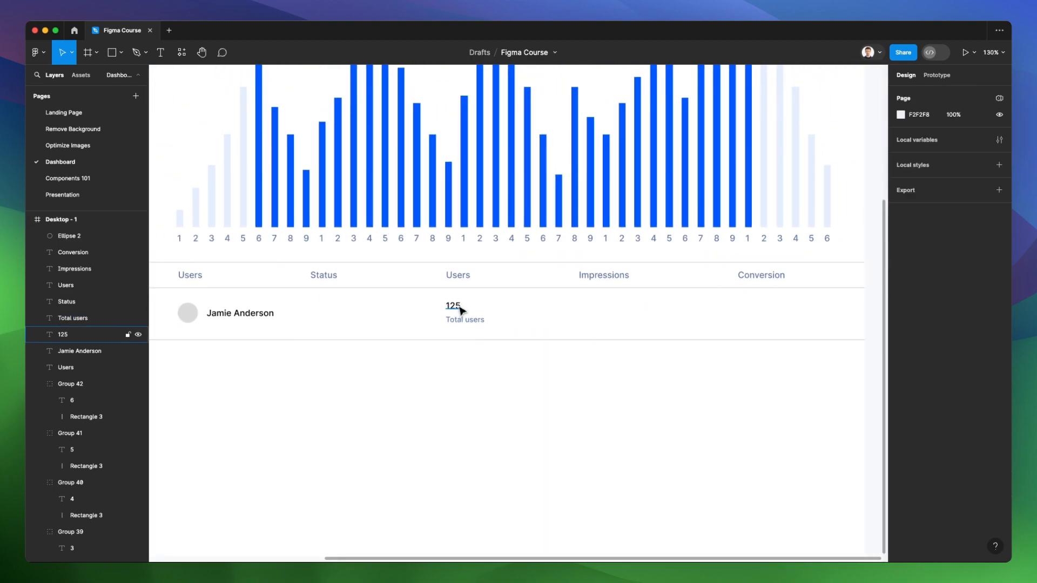
scroll(460, 308, "left", 5)
scroll(470, 308, "right", 2)
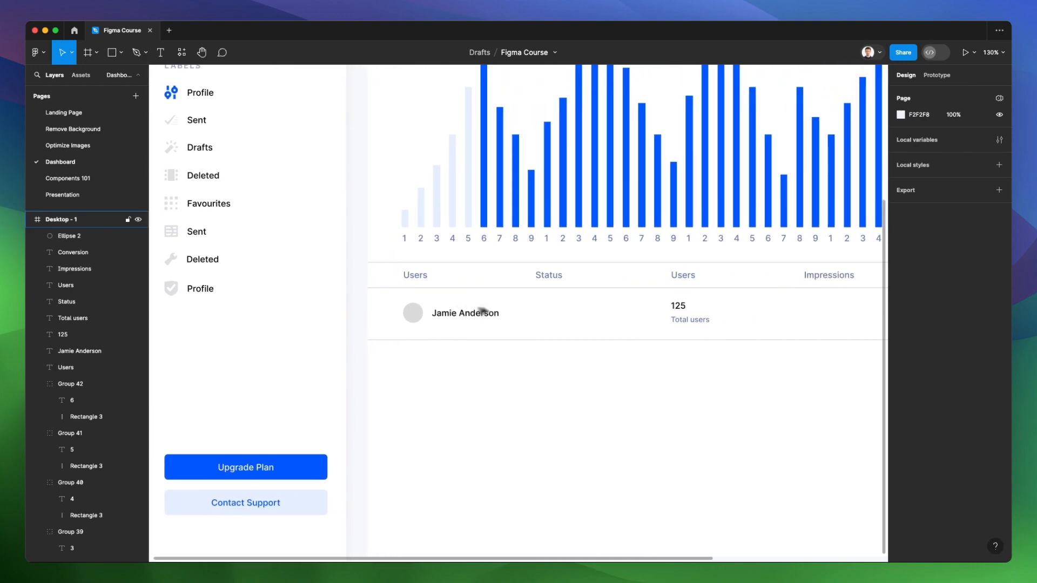
scroll(636, 316, "up", 3)
scroll(610, 310, "up", 3)
key("r")
mouse_move(476, 300)
left_mouse_down()
mouse_move(565, 332)
mouse_move(546, 326)
left_mouse_up()
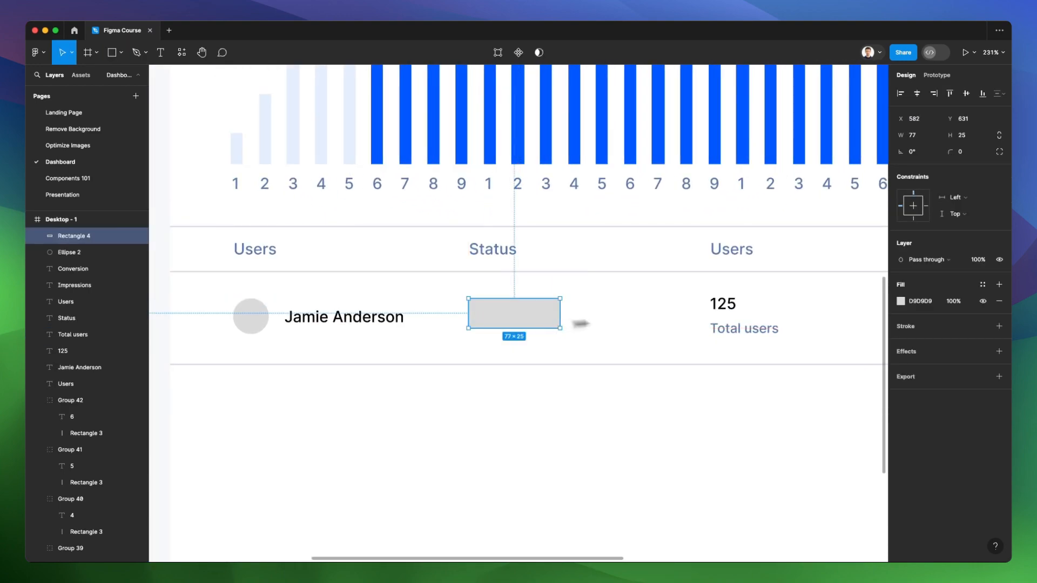
Step: Change the status rectangle's fill colour to orange FF8A00
left_click(900, 302)
left_click_drag(856, 286, 685, 107)
left_click_drag(639, 255, 633, 256)
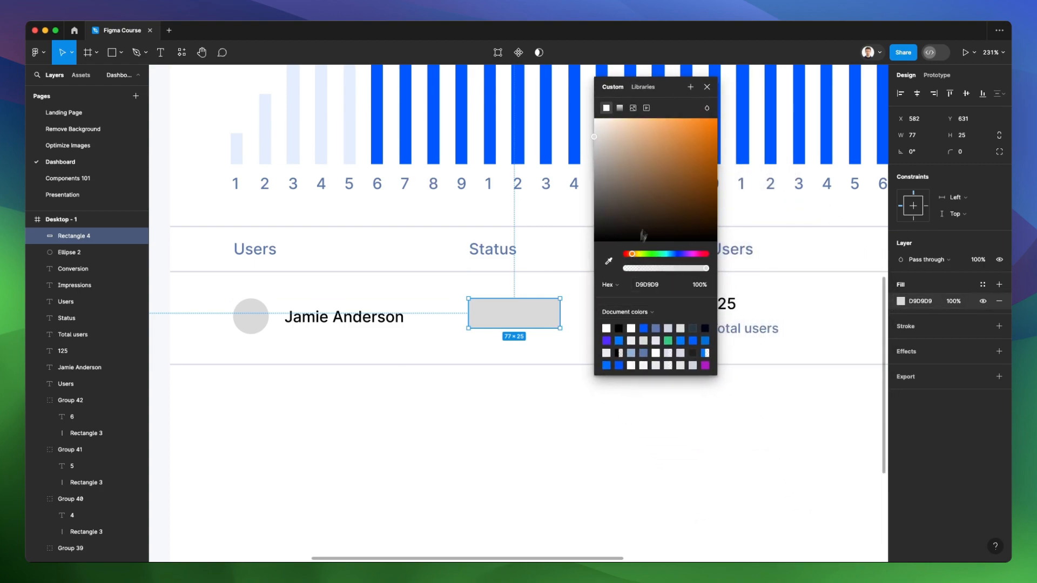
left_click_drag(656, 208, 743, 84)
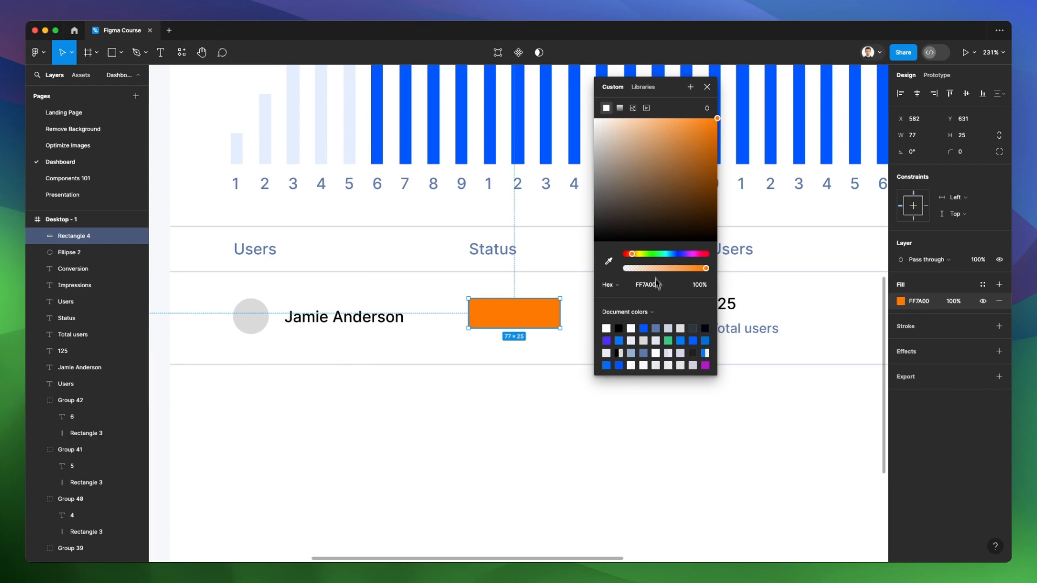
left_click_drag(636, 258, 637, 258)
key("Escape")
Step: Place a copy of the Total users caption on the orange rectangle and reword it as "Paused"
left_click(722, 330)
left_click(521, 323)
scroll(520, 323, "up", 3)
key("super+v")
left_click_drag(822, 335, 511, 316)
double_click(511, 316)
type("Pa")
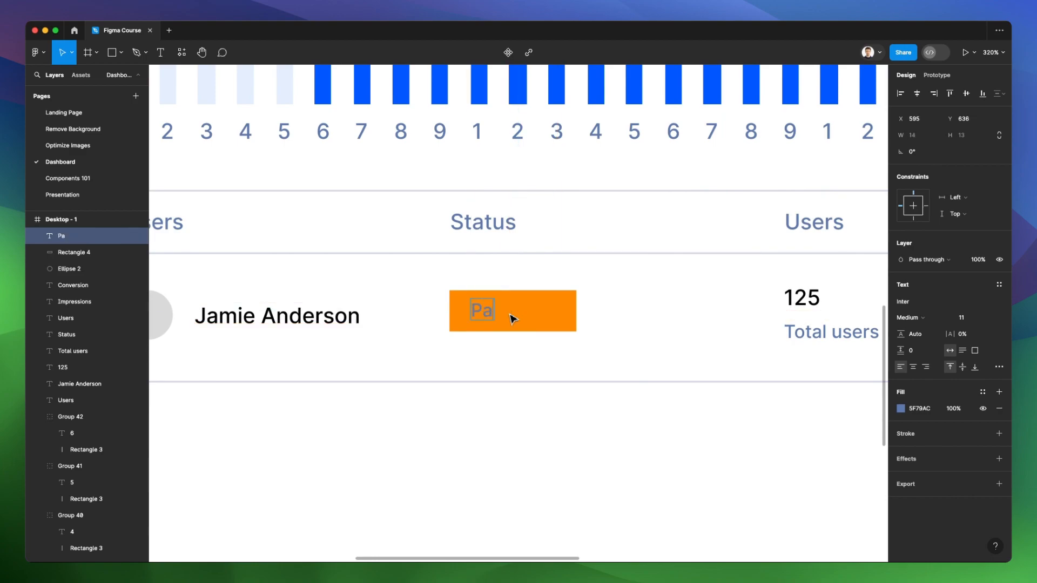
Step: Recolour the Paused label white by sampling the panel background
key("Escape")
key("i")
left_click(652, 306)
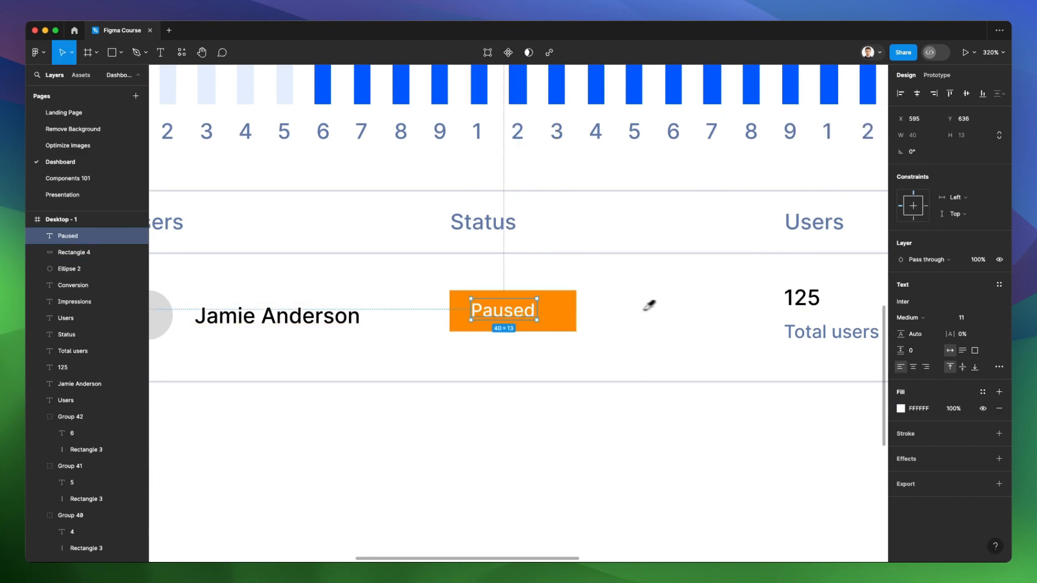
Step: Narrow the orange rectangle to about 64 × 25 and combine it with the Paused label in an auto layout frame
left_click(561, 314)
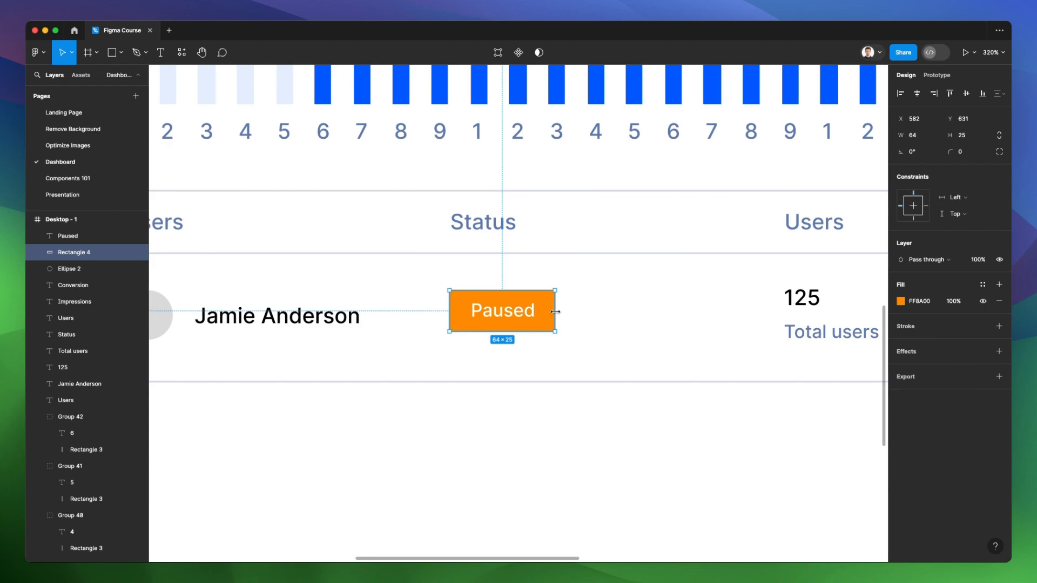
left_click(520, 314, "shift")
key("shift+a")
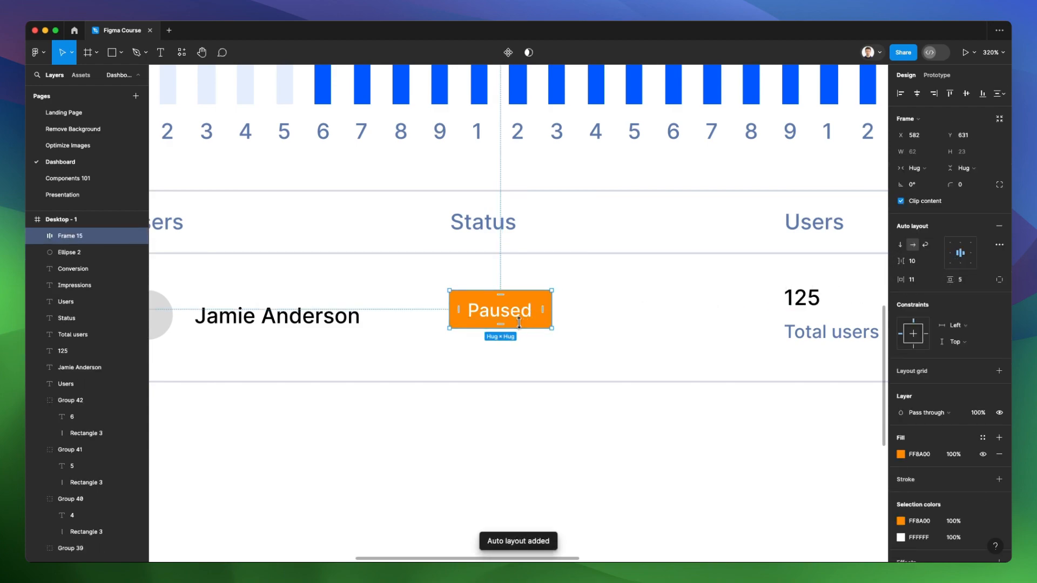
left_click_drag(520, 328, 523, 331)
key("super+z")
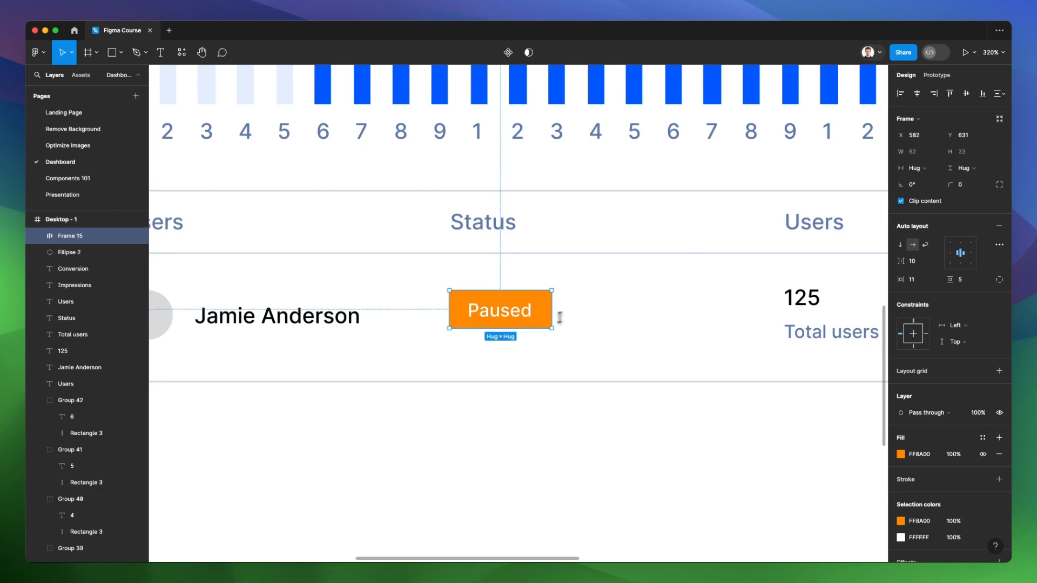
Step: Round the Paused badge's corners to 4 and move it down to the vertical centre of the row
mouse_move(953, 186)
left_mouse_down()
mouse_move(987, 184)
mouse_move(954, 186)
left_mouse_up()
scroll(561, 292, "down", 5)
left_click_drag(461, 276, 453, 276)
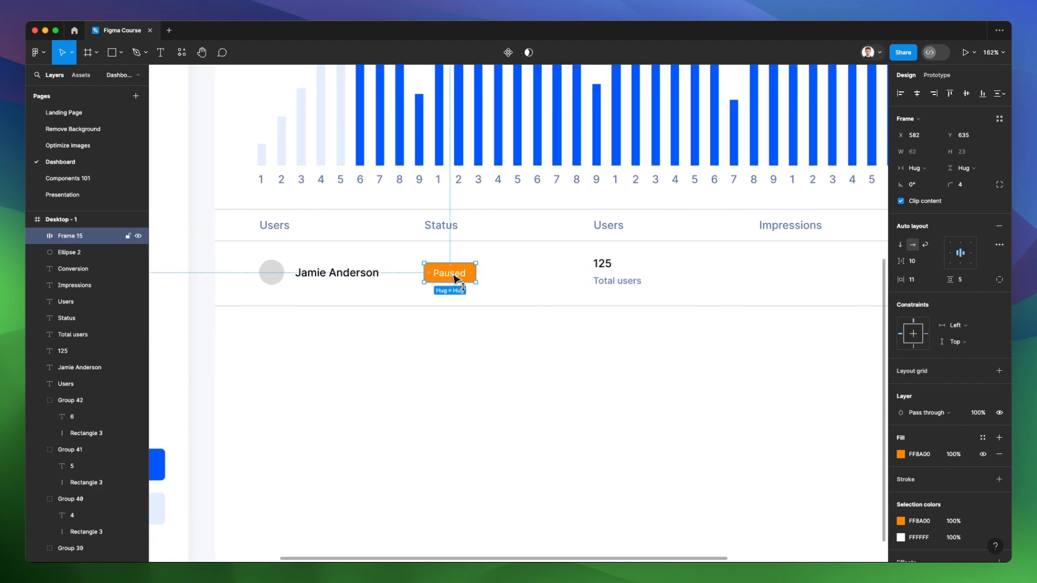
Step: Set the gap between the 125 and its Total users caption to 4 and wrap both in an auto layout frame
scroll(455, 280, "right", 5)
left_click(484, 264)
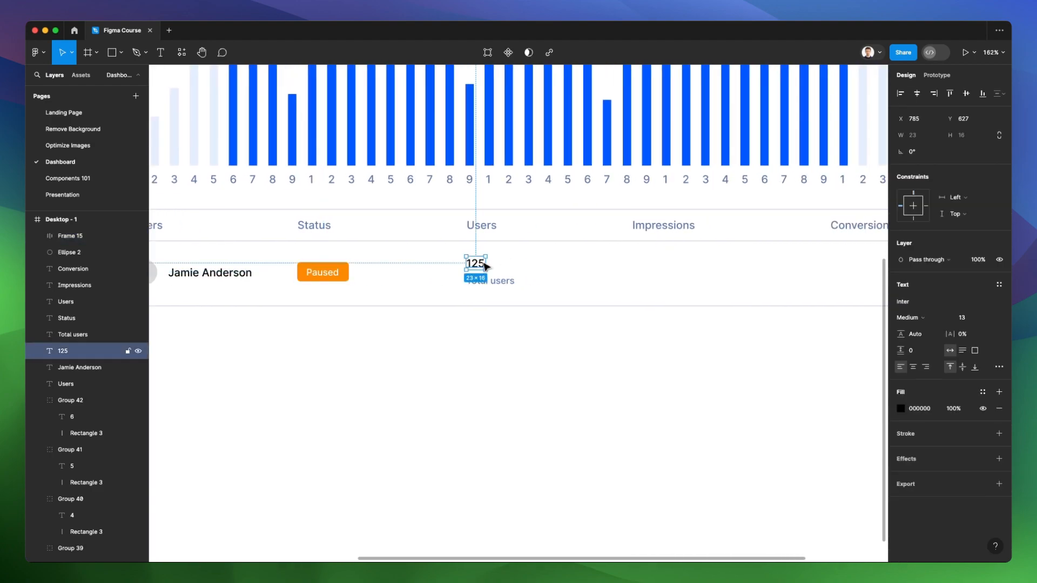
left_click(503, 281, "shift")
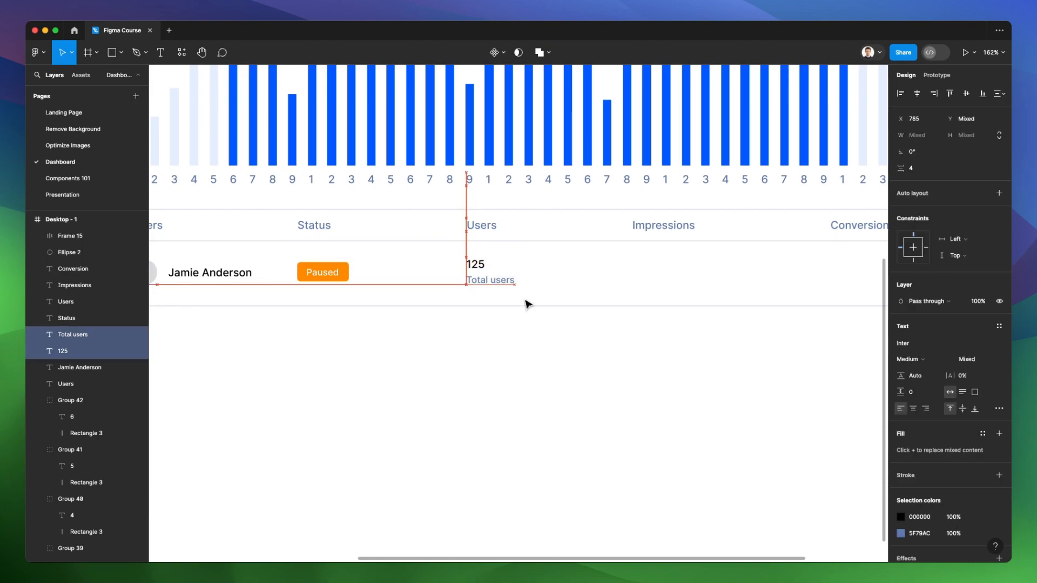
key("shift+a")
scroll(546, 274, "right", 2)
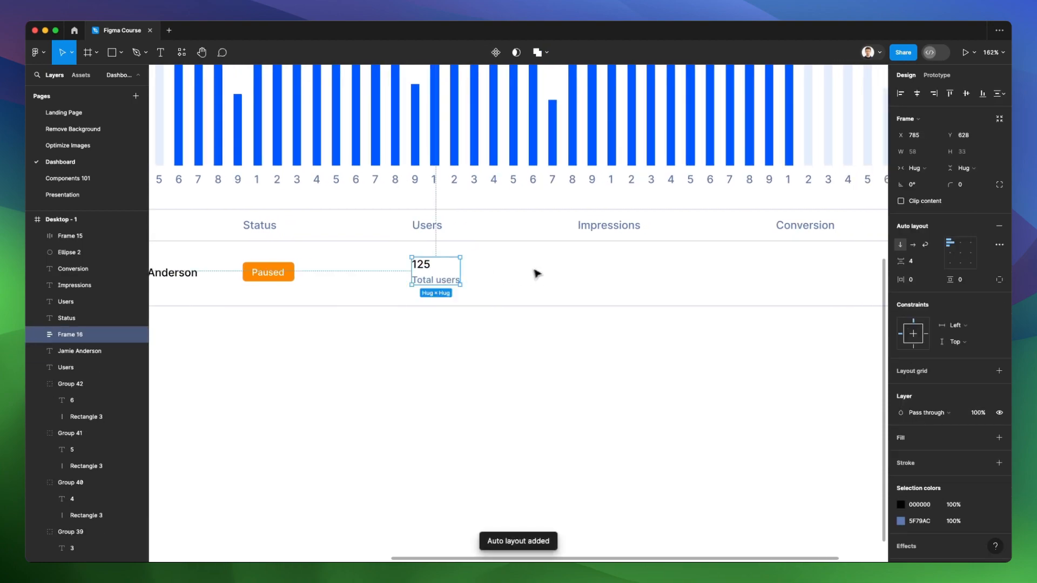
Step: Duplicate the 125 and Total users frame beneath the Impressions and Conversion headings
left_click_drag(423, 277, 670, 276)
key("super+d")
scroll(593, 277, "right", 4)
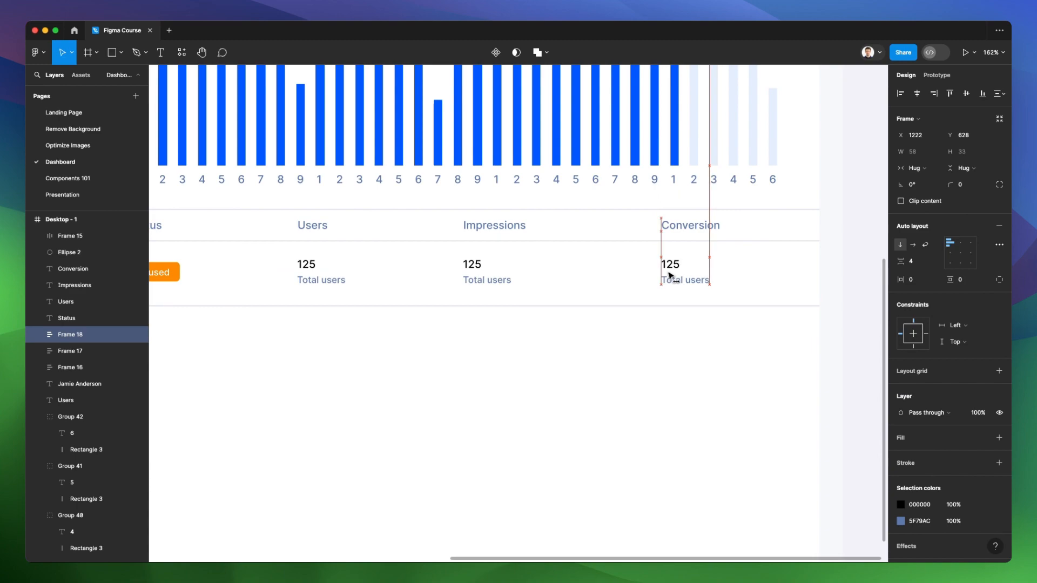
Step: Change the Impressions entry to the value 2374 with the caption "Total impressions"
double_click(478, 267)
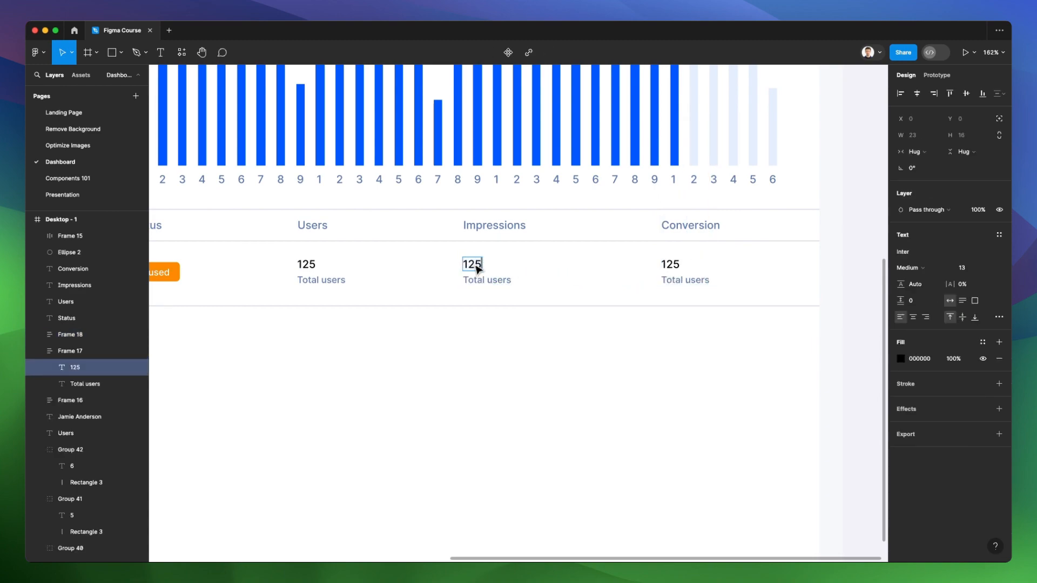
type("12")
key("BackSpace")
key("BackSpace")
type("2374")
double_click(502, 281)
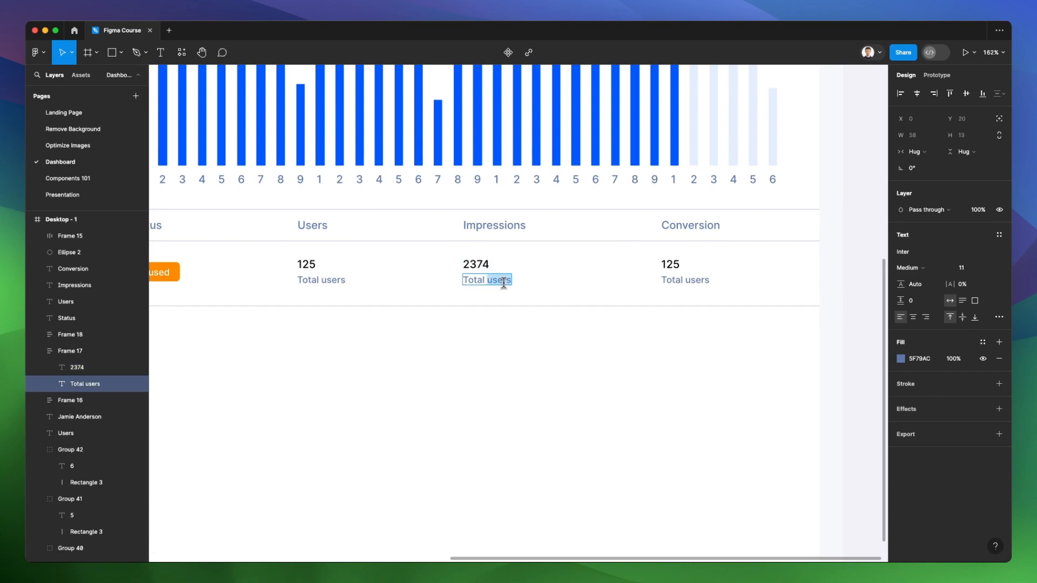
type("impressions")
Step: Change the Conversion entry to the value 347 with the caption "Conversions"
double_click(692, 280)
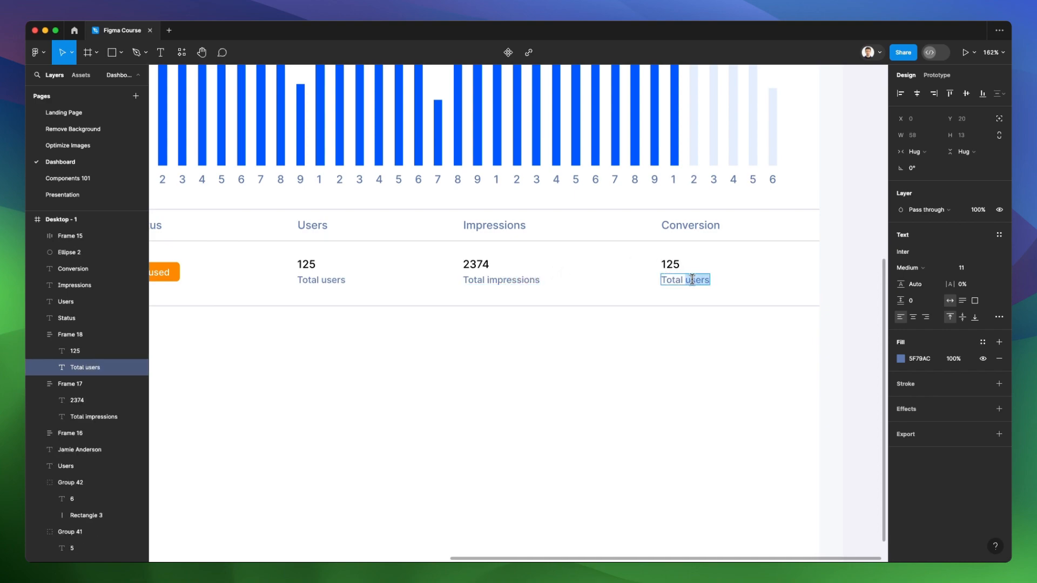
type("Conversions")
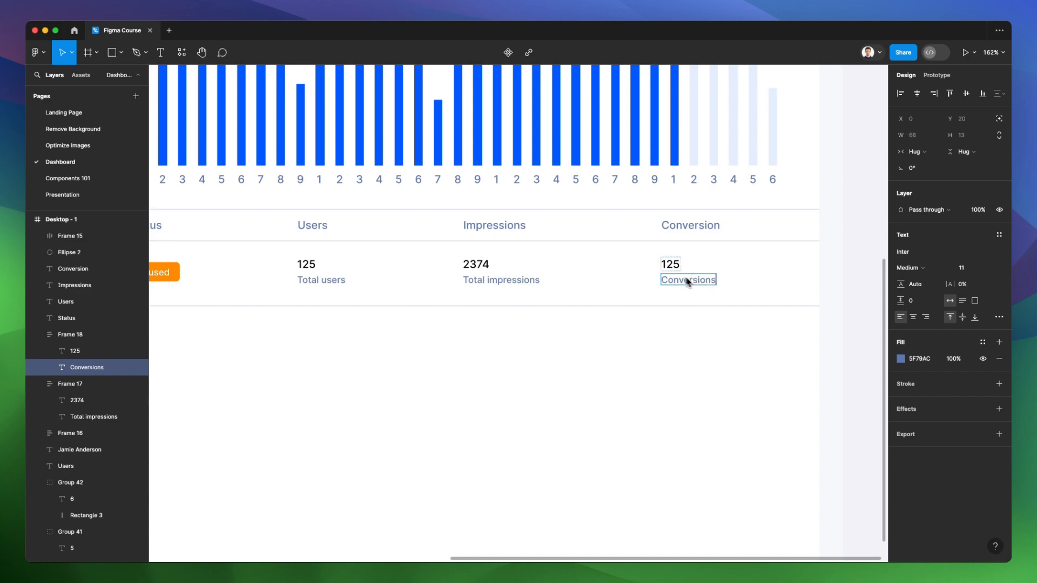
left_click(667, 263)
type("347")
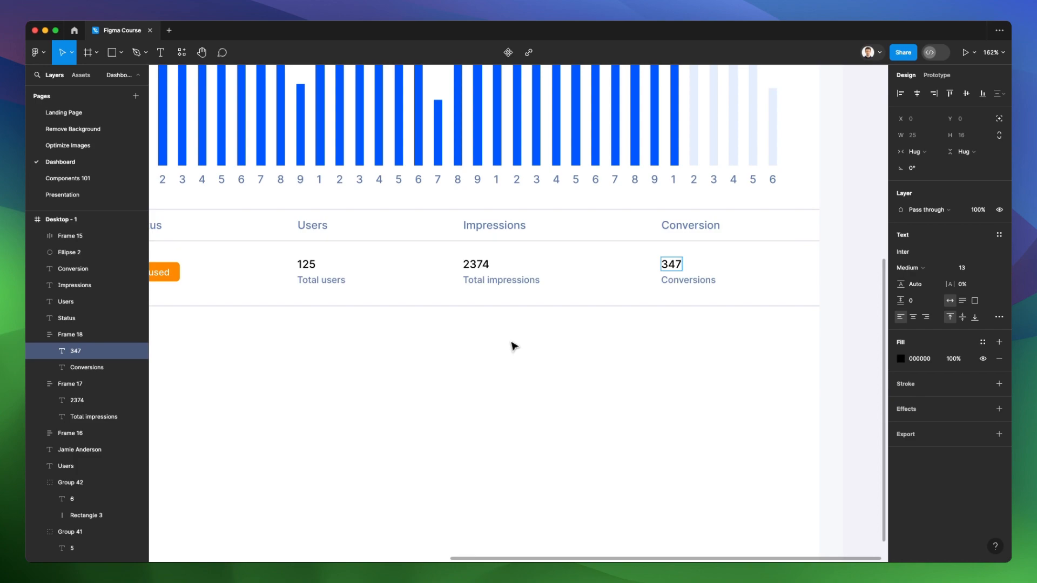
Step: Paste the three-dot more icon at the end of the user row and scale it to about 19 × 4
scroll(515, 346, "down", 5)
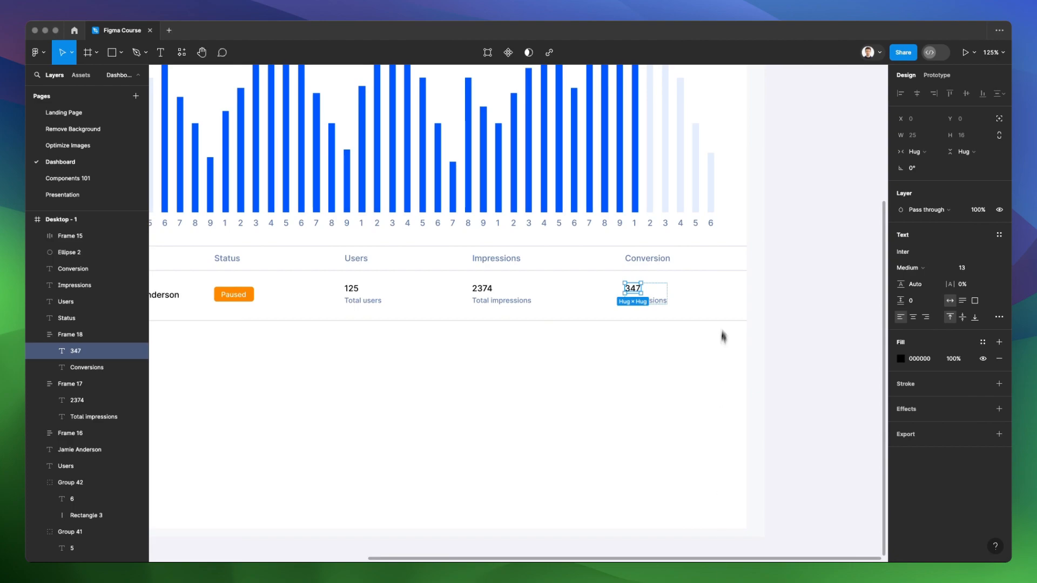
left_click(728, 300)
scroll(723, 278, "up", 5)
left_click(718, 267)
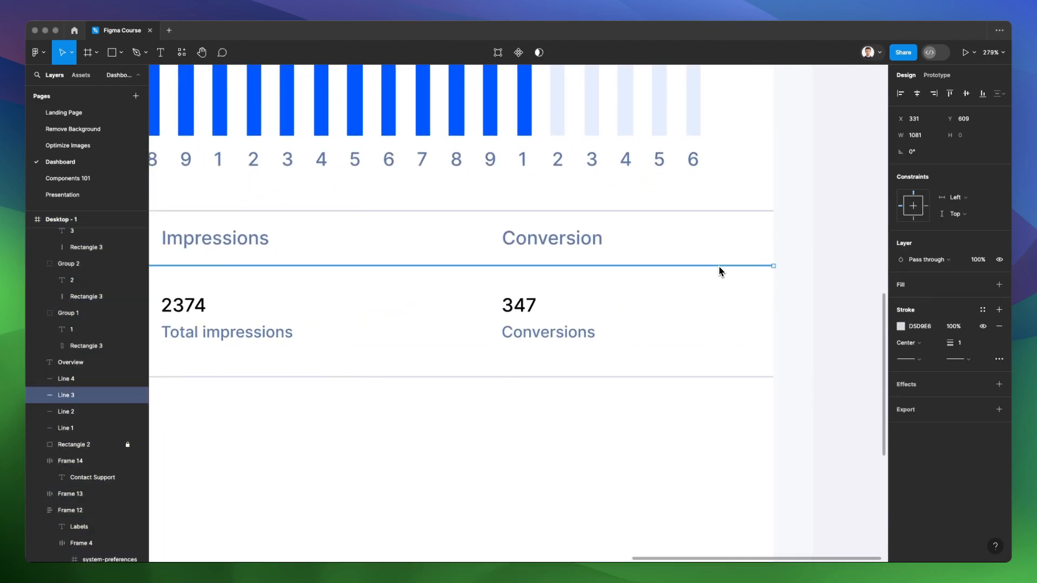
key("super+Tab")
key("super+v")
left_click_drag(529, 310, 634, 321)
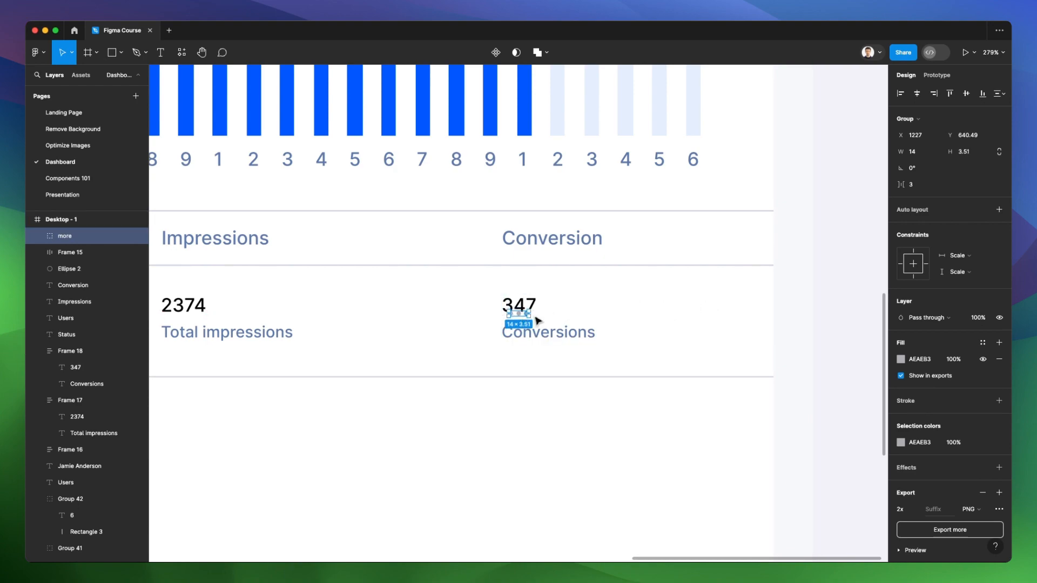
left_click_drag(522, 313, 732, 326)
key("k")
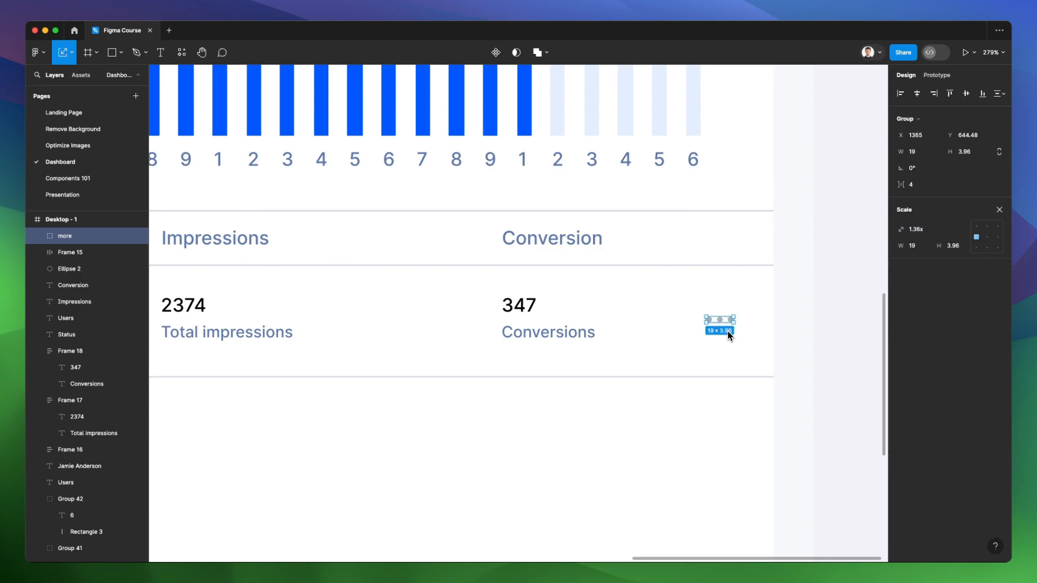
Step: Examine the three-dot icon's size and placement within the user row up close
scroll(728, 334, "down", 3)
left_click(783, 331)
scroll(756, 331, "up", 8)
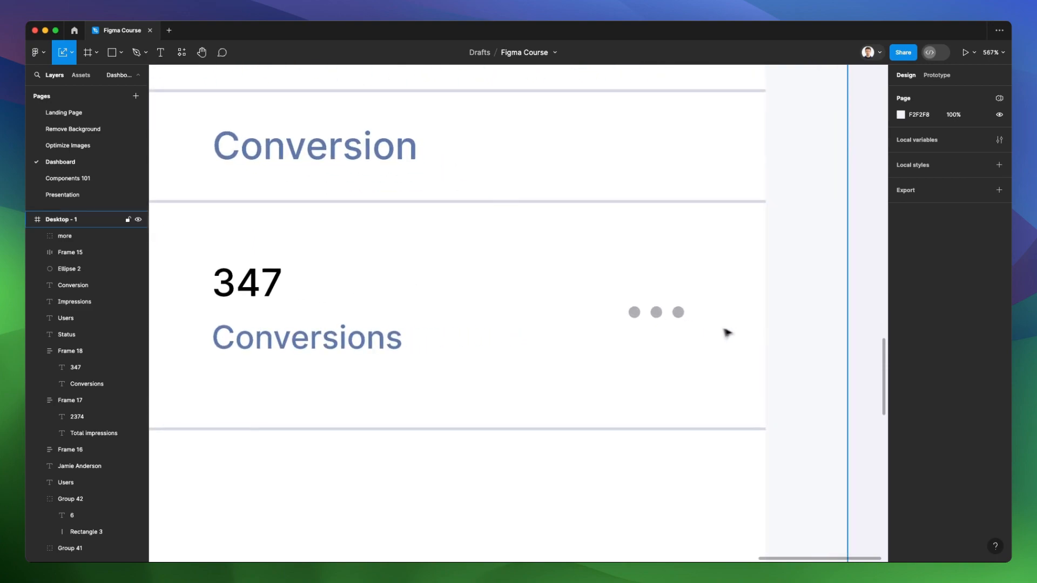
scroll(731, 334, "up", 1)
left_click(678, 322)
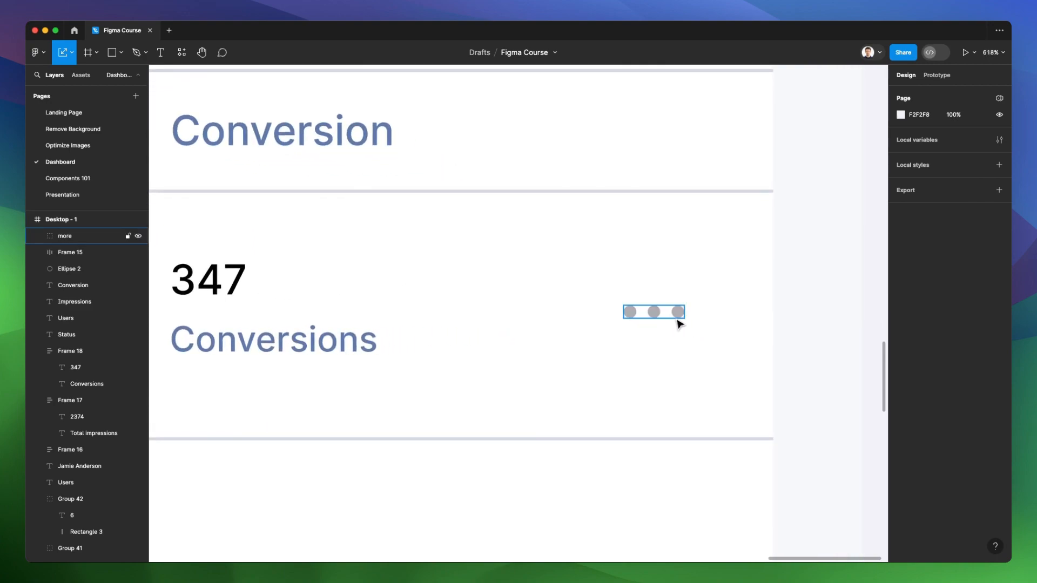
left_click(678, 323)
scroll(678, 324, "down", 10)
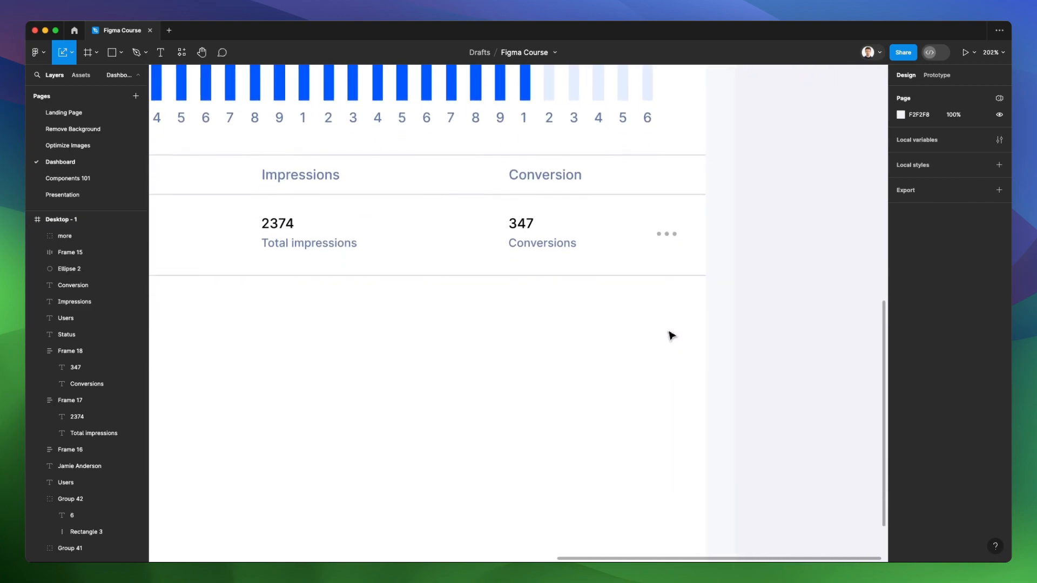
Step: Scale the avatar circle in the user row to 32 × 32
scroll(671, 335, "down", 2)
scroll(667, 333, "left", 5)
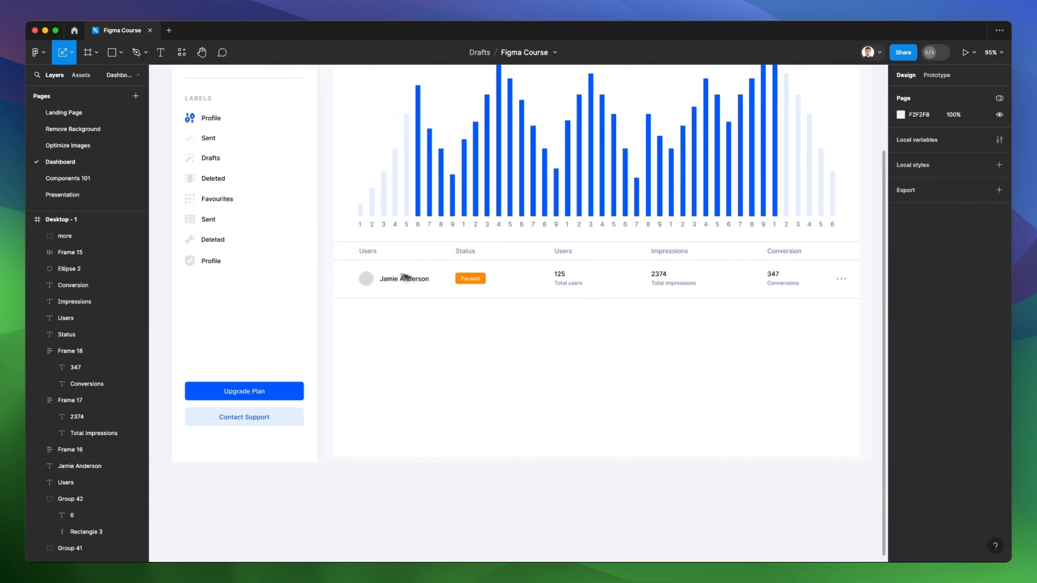
left_click(360, 278)
scroll(365, 279, "up", 5)
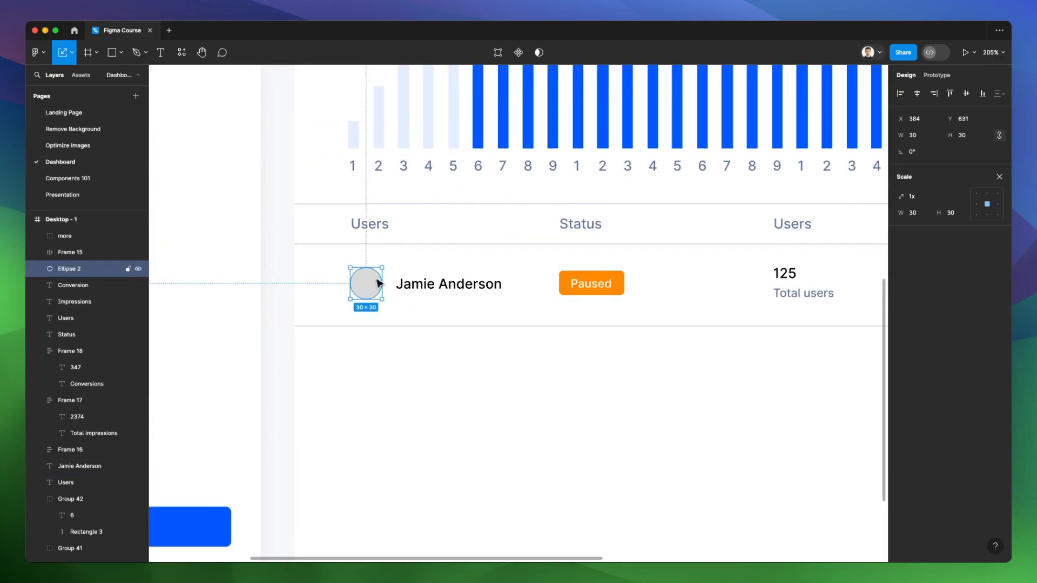
left_click_drag(385, 280, 386, 279)
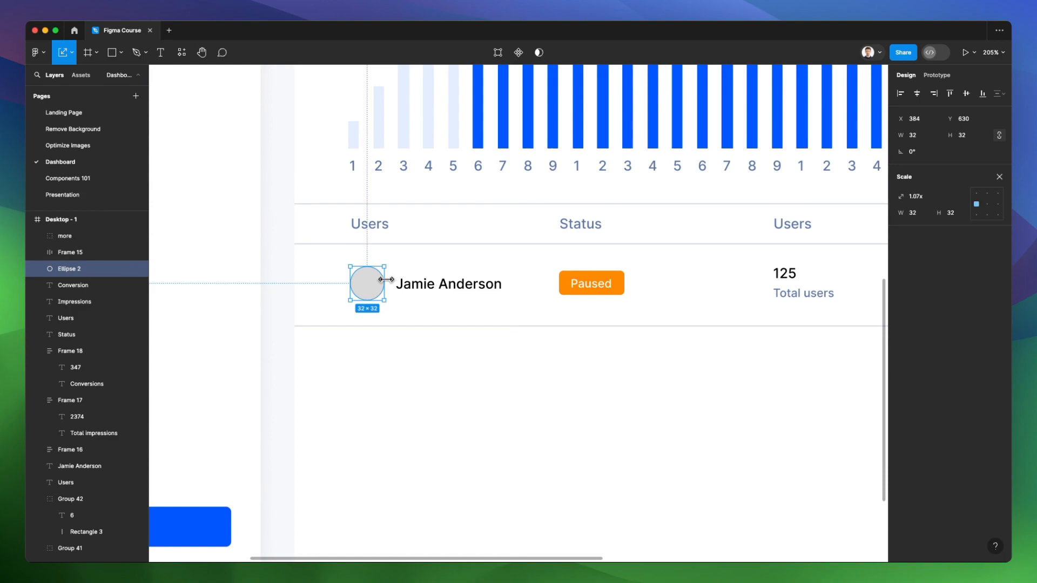
scroll(385, 280, "down", 3)
scroll(378, 270, "down", 2)
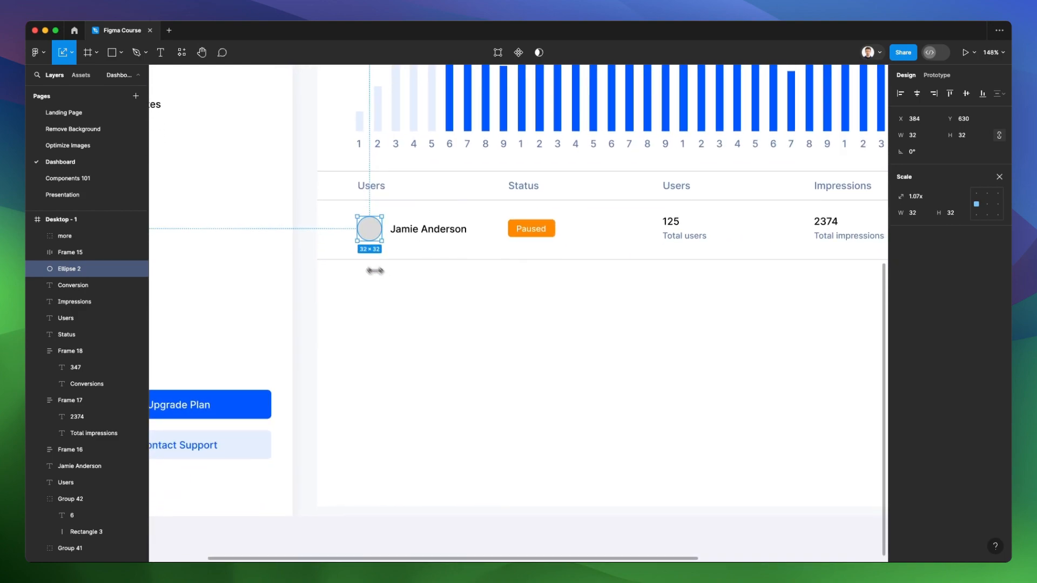
left_click(181, 52)
left_click(260, 153)
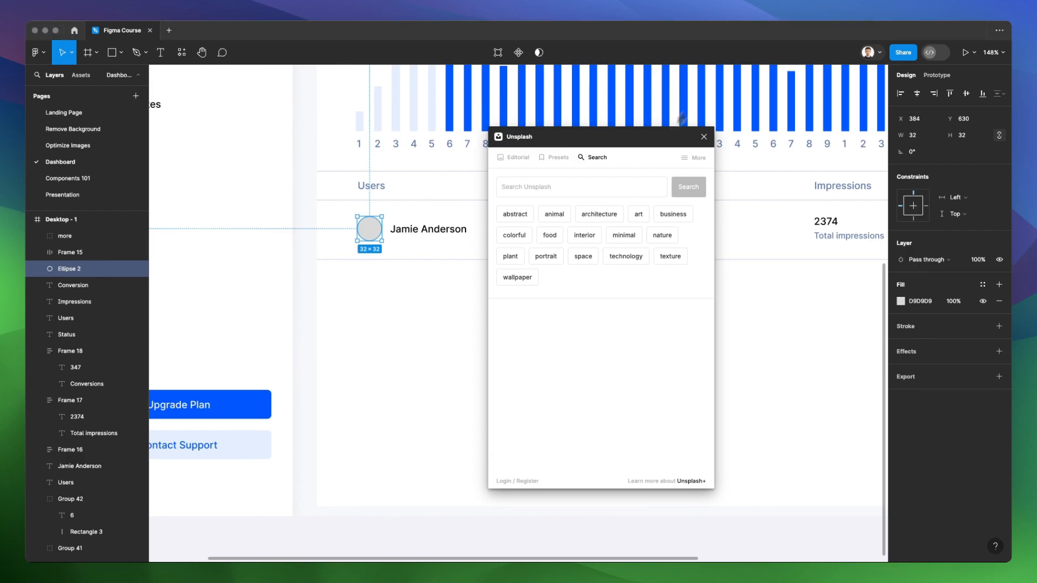
left_click(704, 137)
left_click(704, 138)
Step: Fill the avatar circle in the user row with a portrait photo
left_click(361, 247)
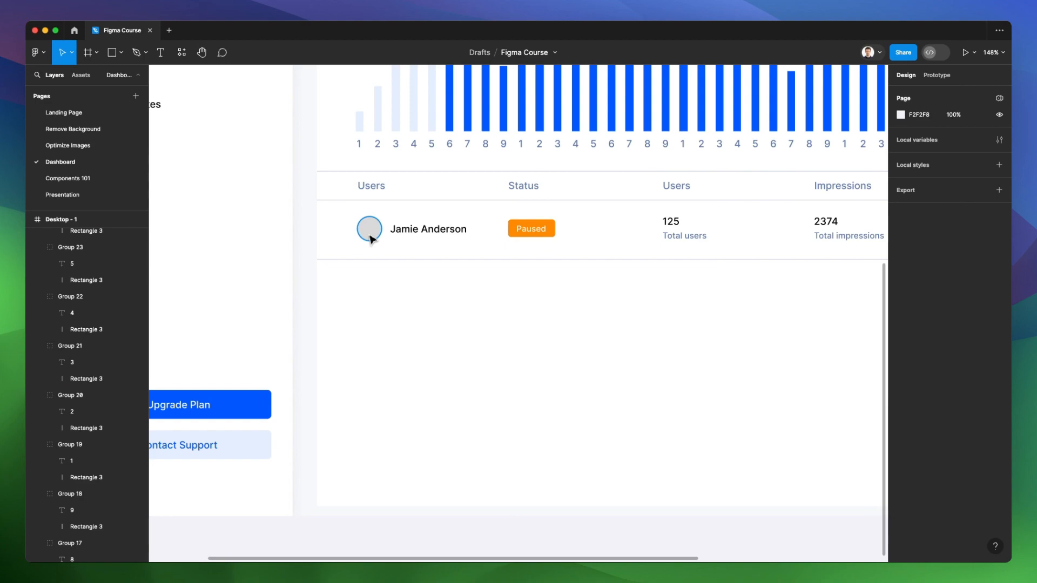
left_click(371, 238)
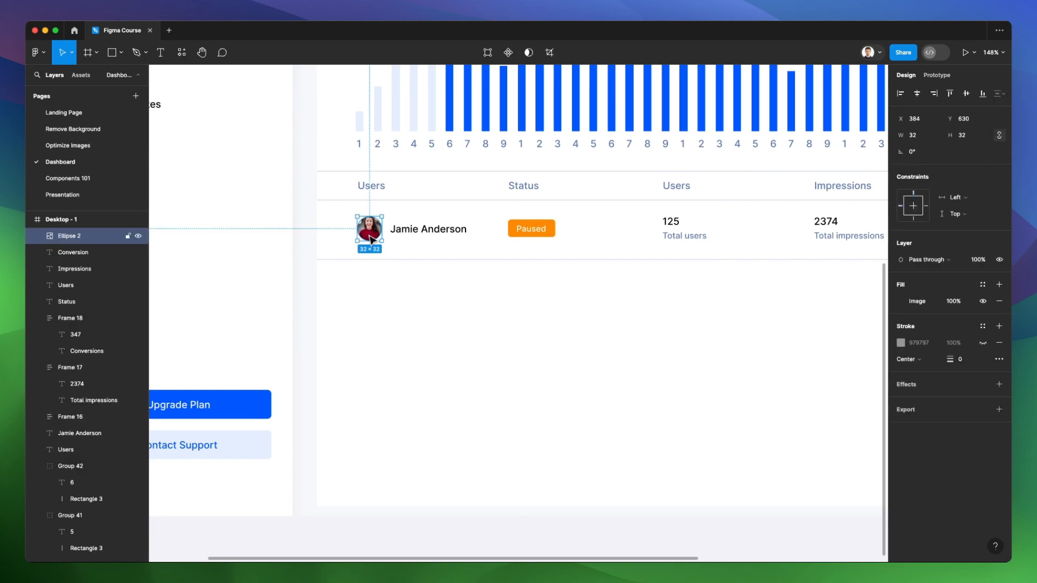
Step: Wrap the avatar and the user's name in the row in a horizontal auto layout
scroll(438, 313, "down", 5)
left_click(432, 266, "shift")
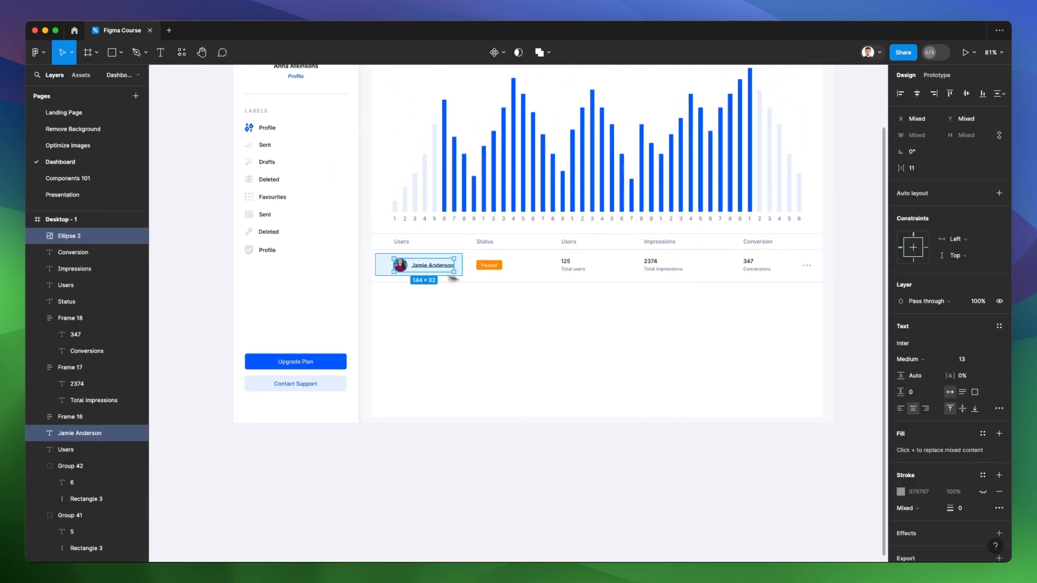
key("shift+a")
Step: Combine all user row elements, from avatar to three-dot icon, into one horizontal auto layout and centre them vertically
scroll(454, 270, "up", 3)
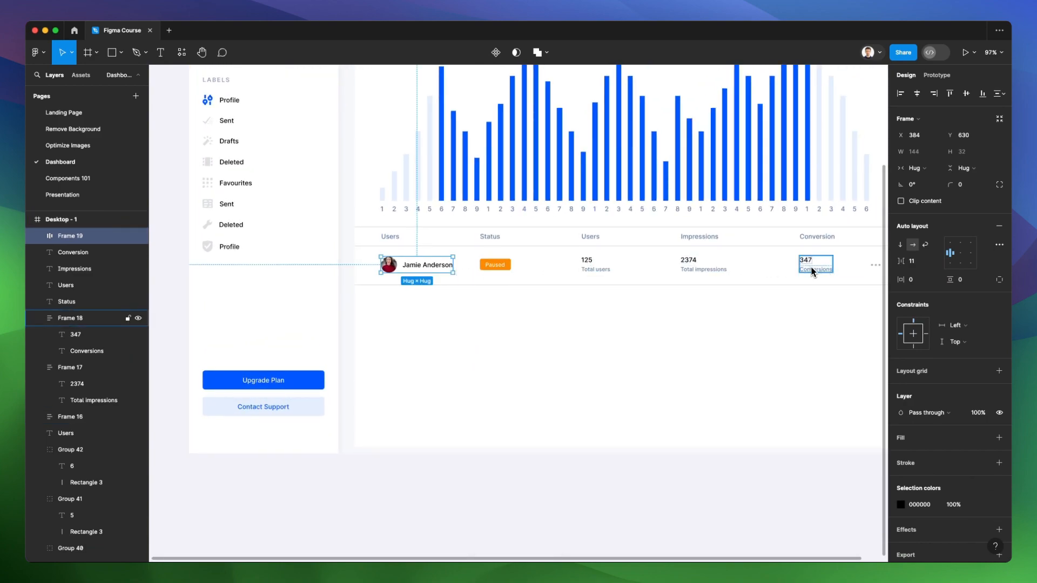
scroll(812, 267, "right", 4)
left_click_drag(238, 257, 787, 287)
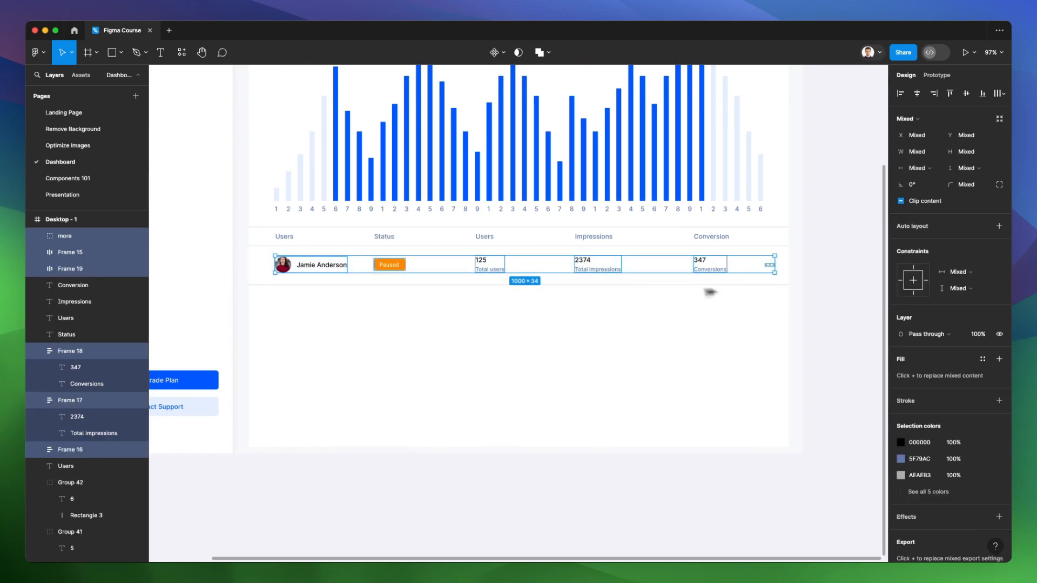
key("shift+a")
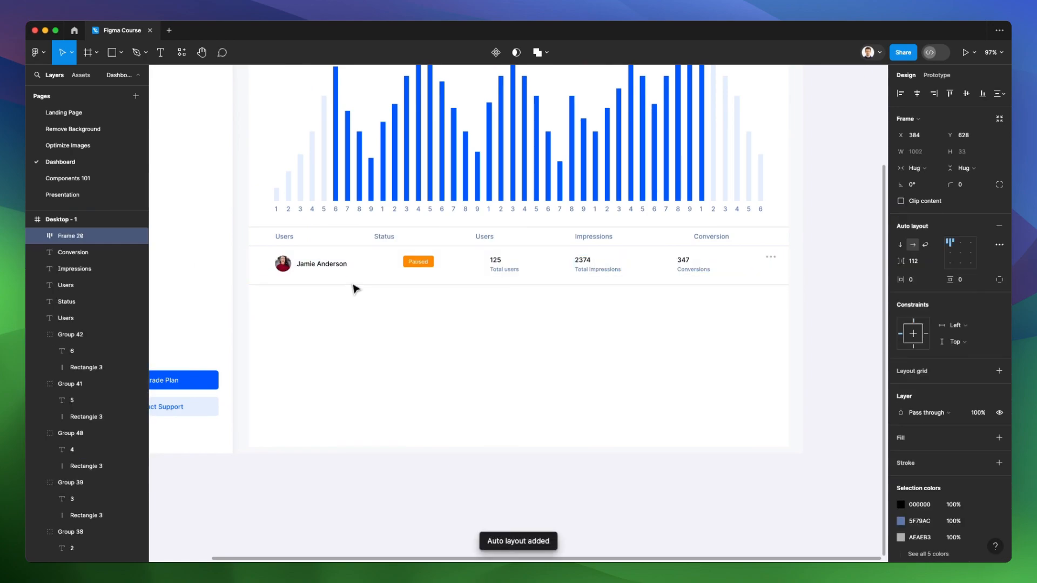
left_click(954, 257)
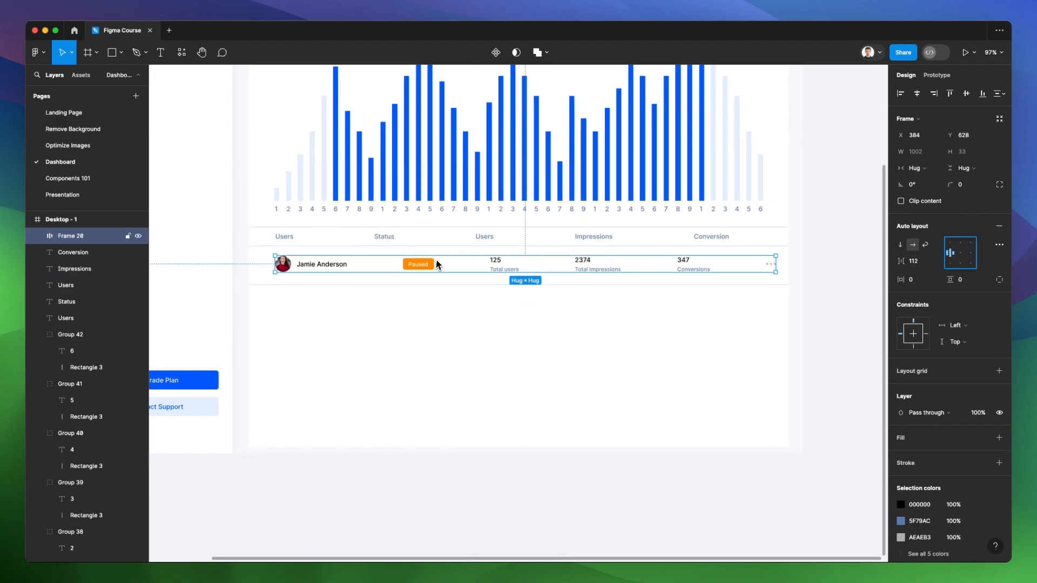
key("Down")
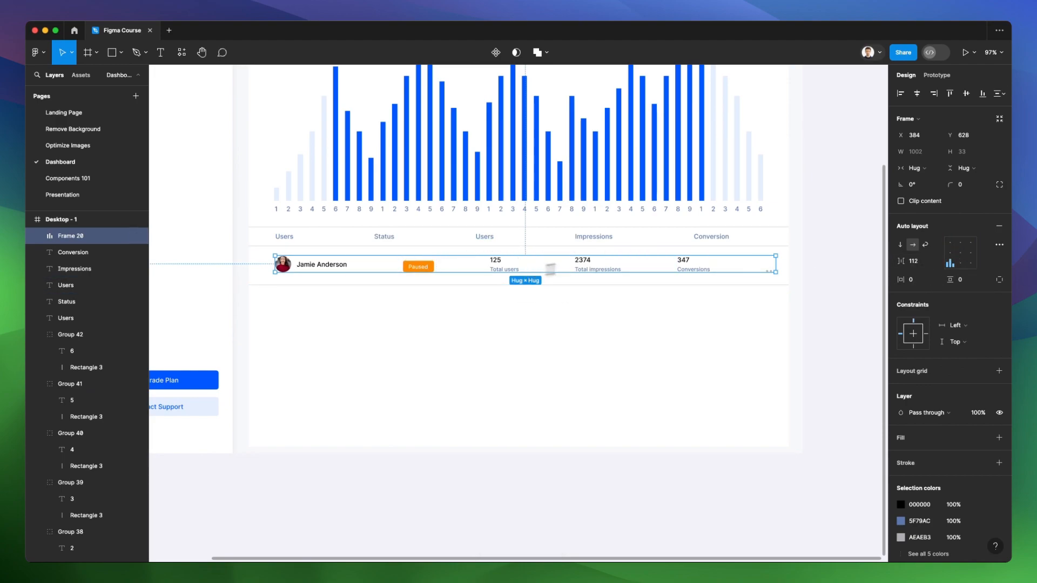
left_click(954, 255)
left_click_drag(431, 268, 432, 270)
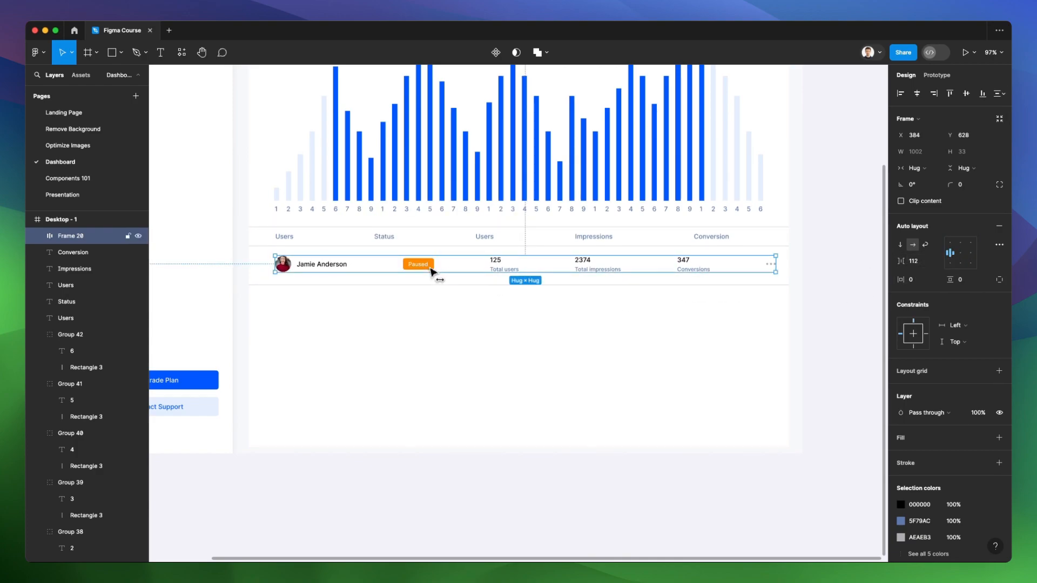
Step: Align the Status, second Users and Conversion headers with the left edges of the values beneath them
left_click_drag(384, 237, 409, 238)
mouse_move(484, 239)
left_mouse_down()
mouse_move(510, 241)
mouse_move(499, 244)
left_mouse_up()
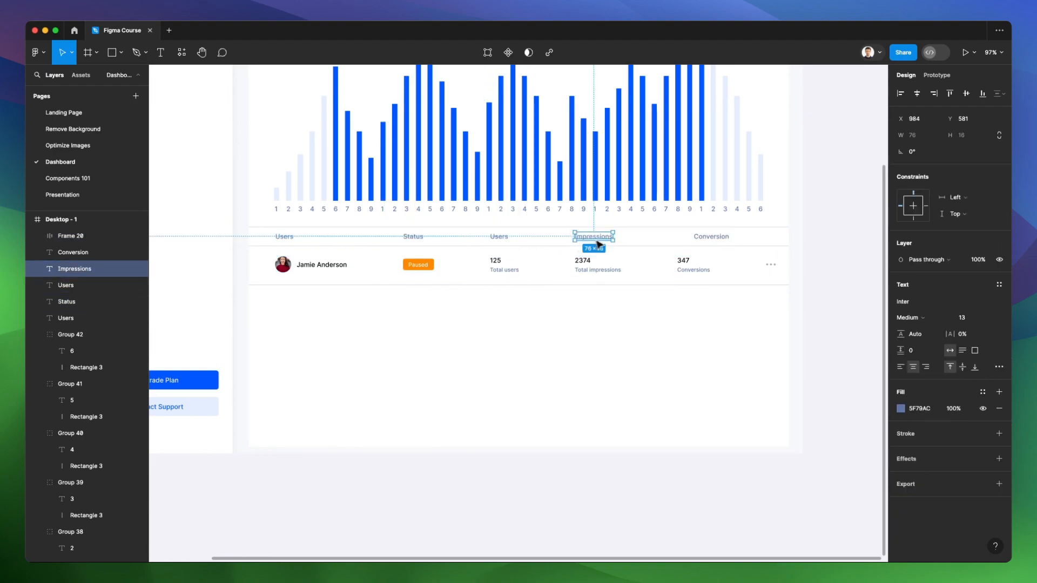
left_click(707, 238)
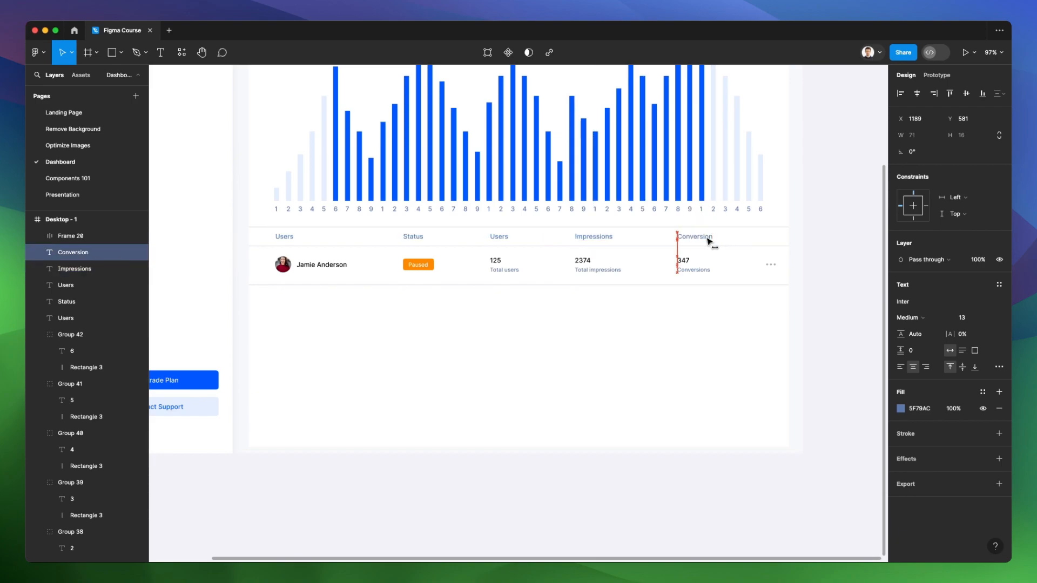
left_click(692, 303)
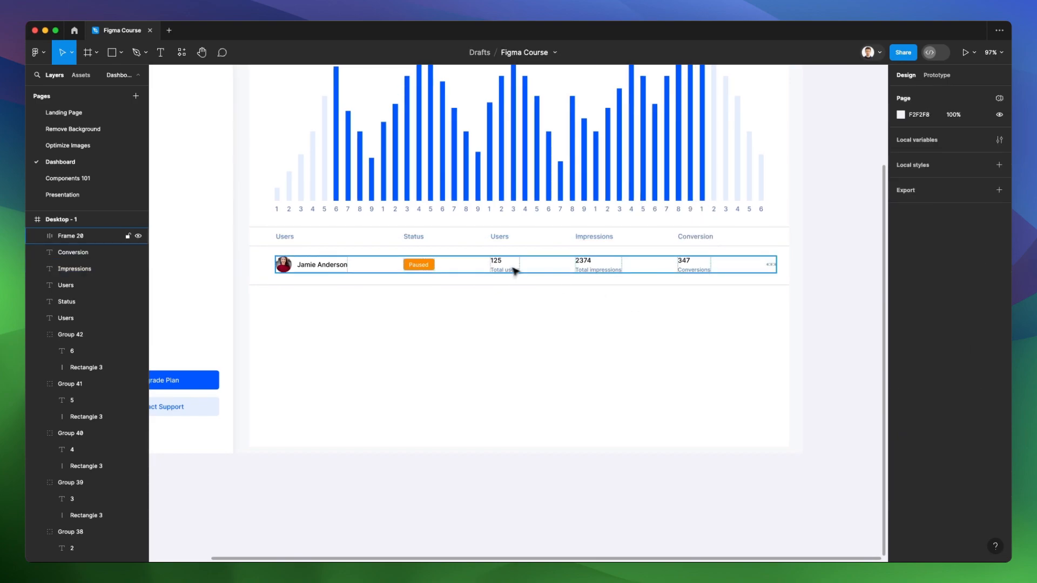
Step: Wrap the user row and the divider line beneath it in a vertical auto layout
left_click(430, 272)
left_click(413, 285, "shift")
key("shift+a")
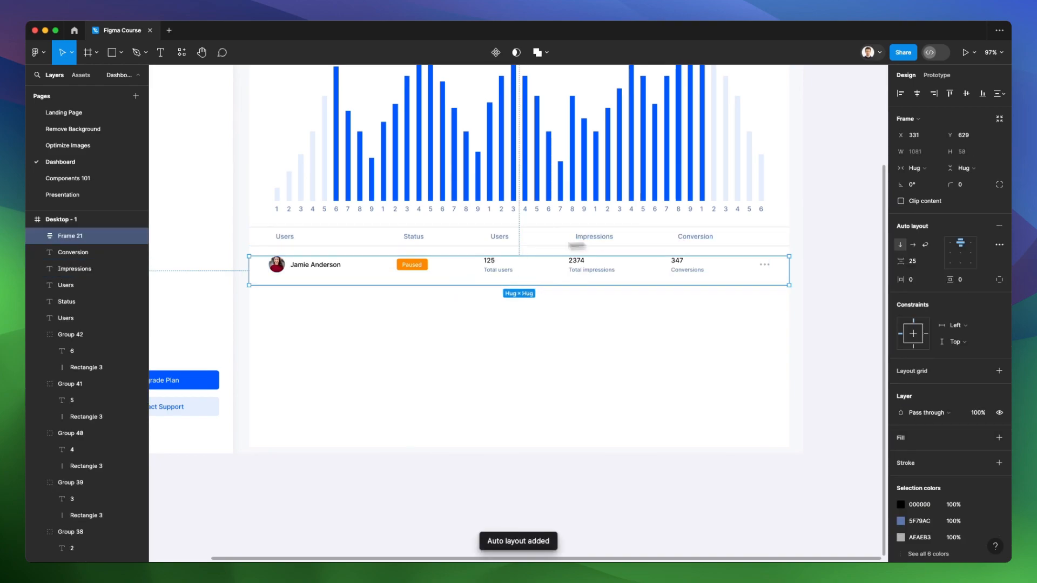
Step: Realign all five table headers, from Users to Conversion, with the left edges of the shifted row contents
left_click(285, 237)
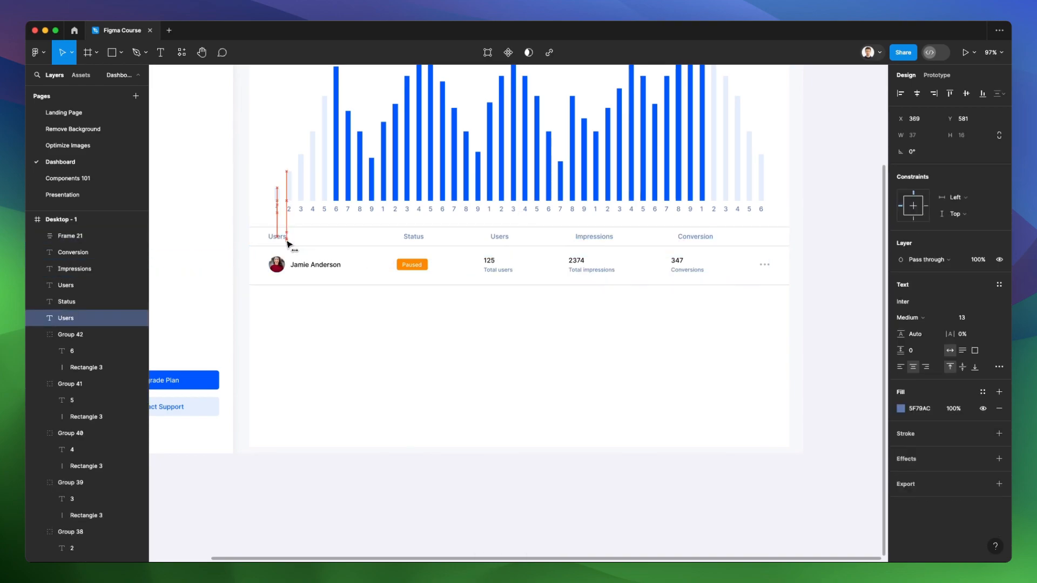
left_click(415, 241)
left_click_drag(417, 245, 412, 240)
left_click_drag(505, 241, 495, 243)
mouse_move(590, 241)
left_mouse_down()
mouse_move(578, 241)
mouse_move(592, 238)
left_mouse_up()
key("super+z")
left_click(601, 240)
left_click(705, 240)
left_click_drag(705, 240, 692, 239)
Step: Duplicate the user row three times below the original, leaving 20 px between the rows
left_click(609, 273)
left_click_drag(609, 273, 545, 309)
key("super+d")
key("super+d")
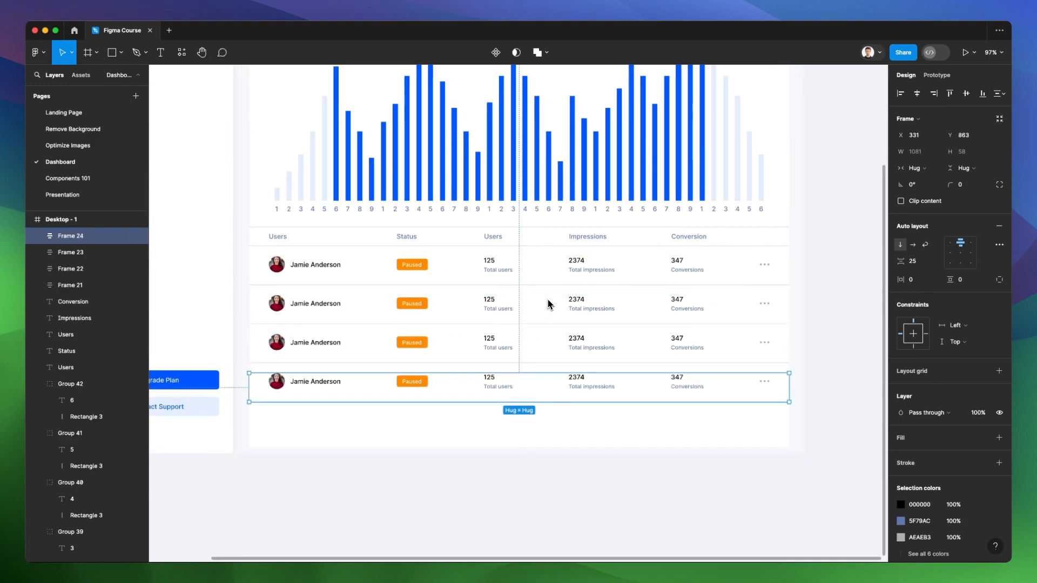
Step: Change the status badge text in the second, third and fourth rows to "Active"
double_click(412, 304)
type("Active")
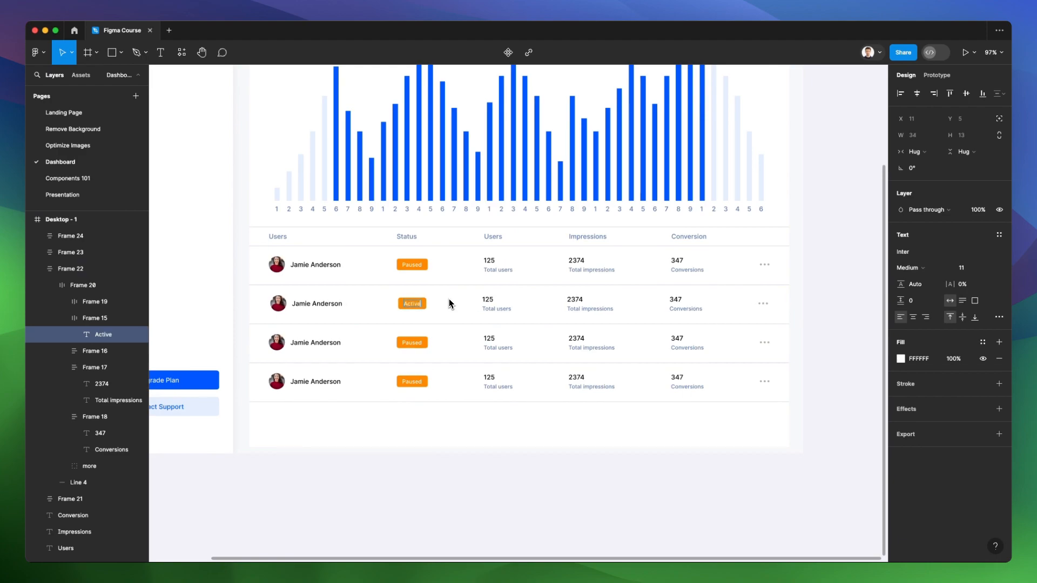
double_click(415, 342)
type("Active")
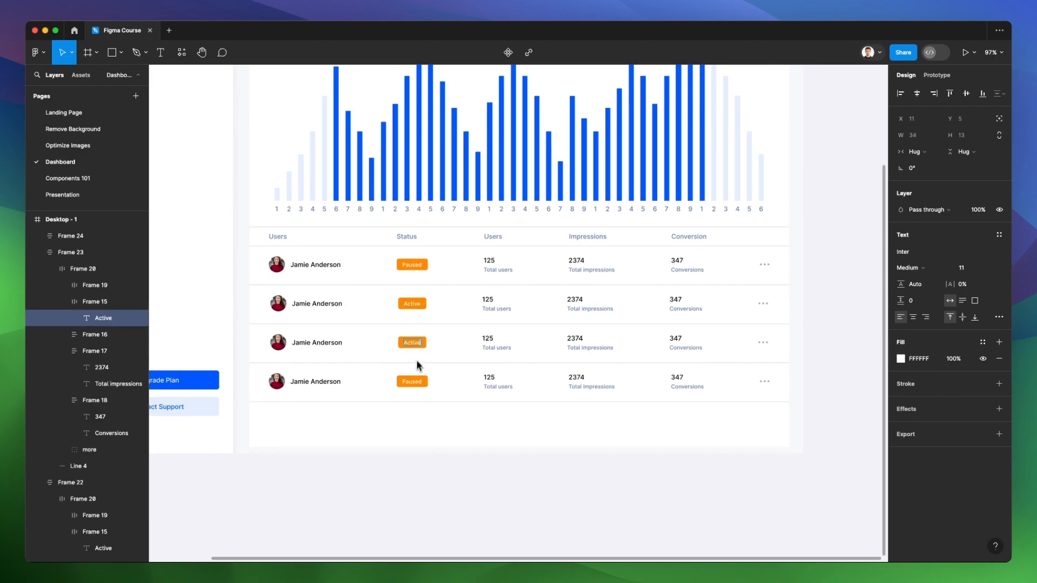
double_click(420, 382)
type("Active")
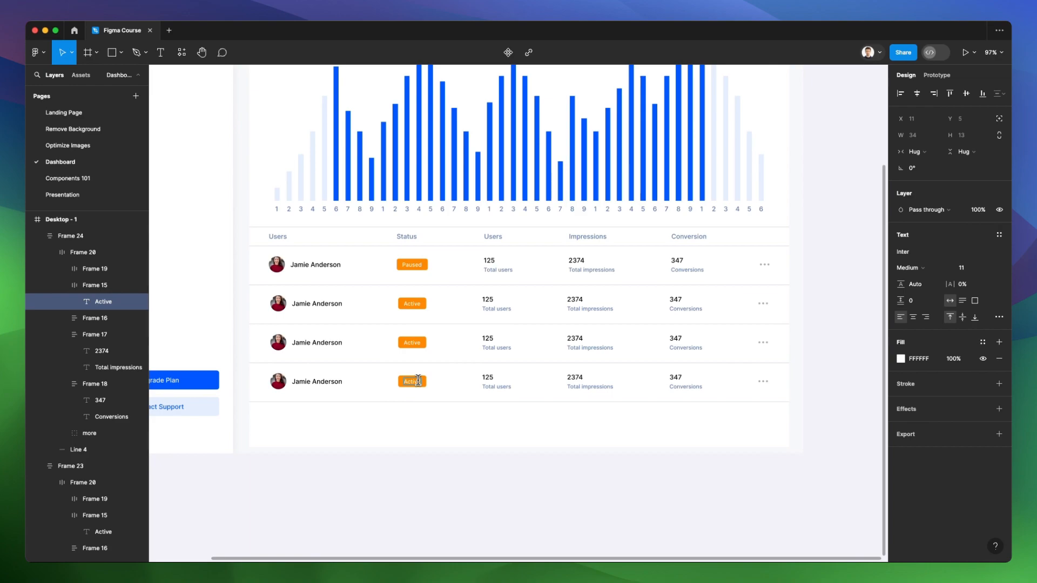
key("Escape")
left_click(341, 307)
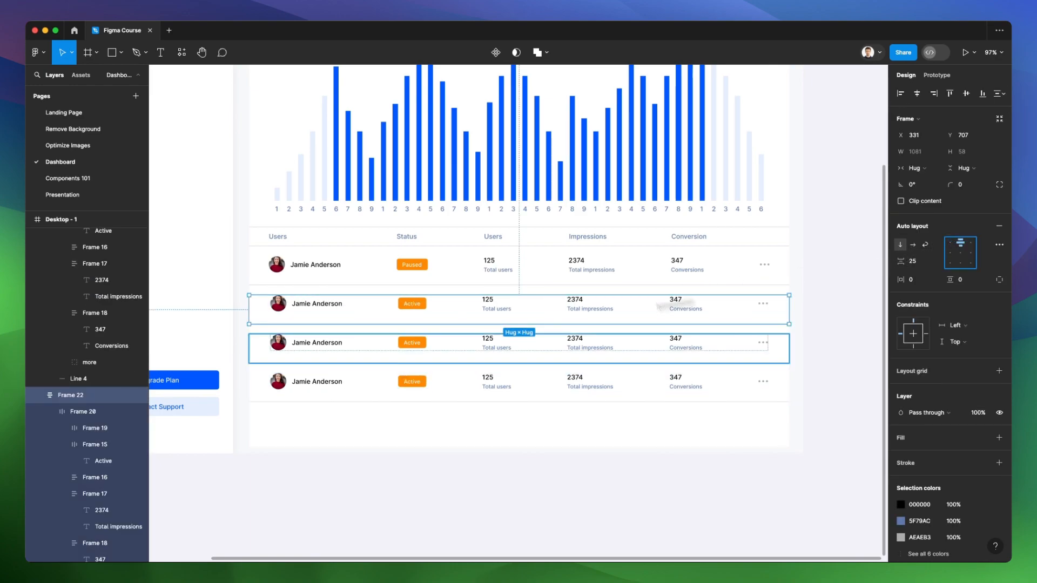
left_click(318, 310)
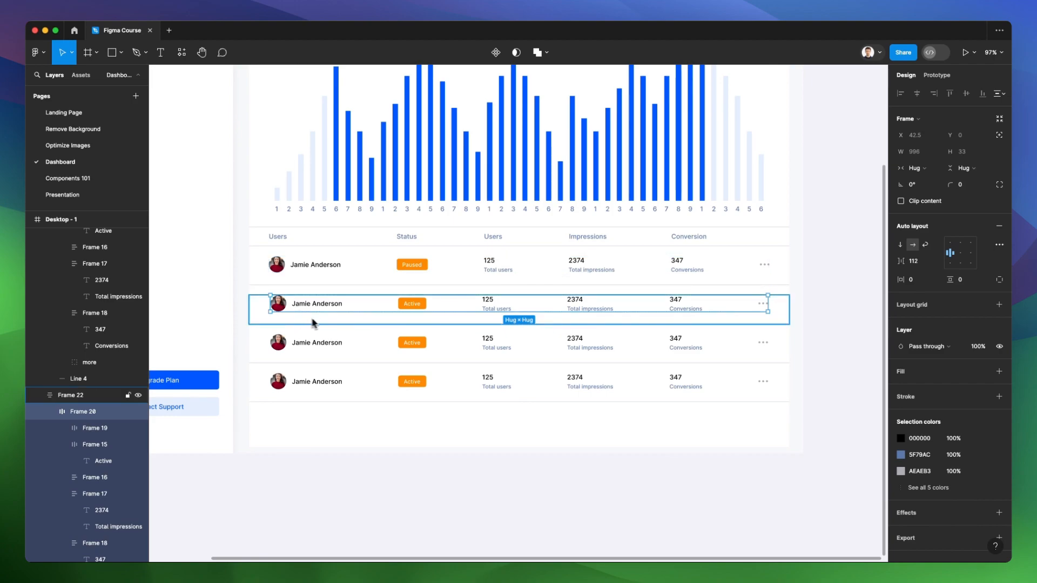
left_click(260, 300)
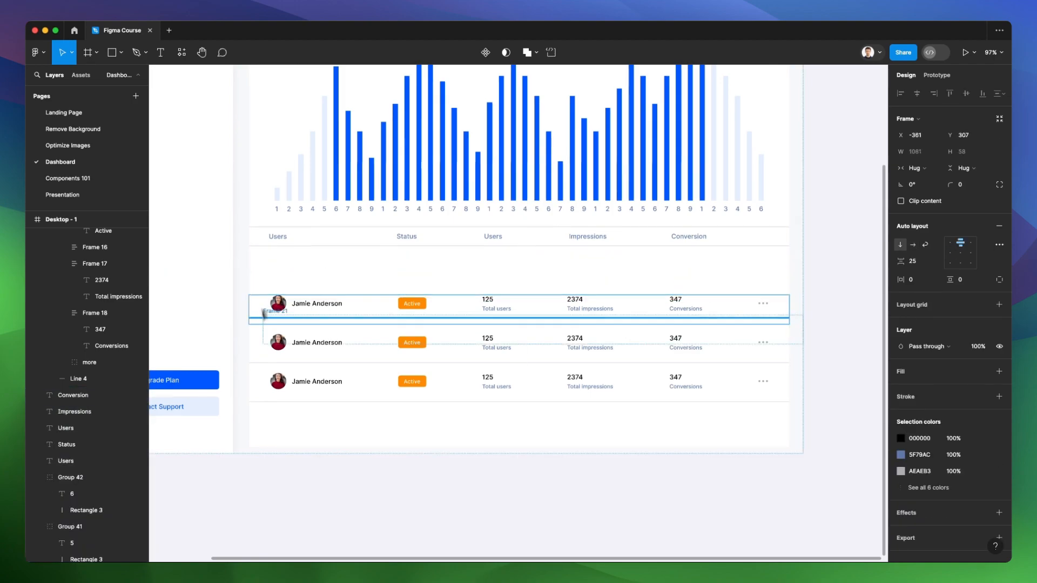
left_click_drag(238, 266, 261, 402)
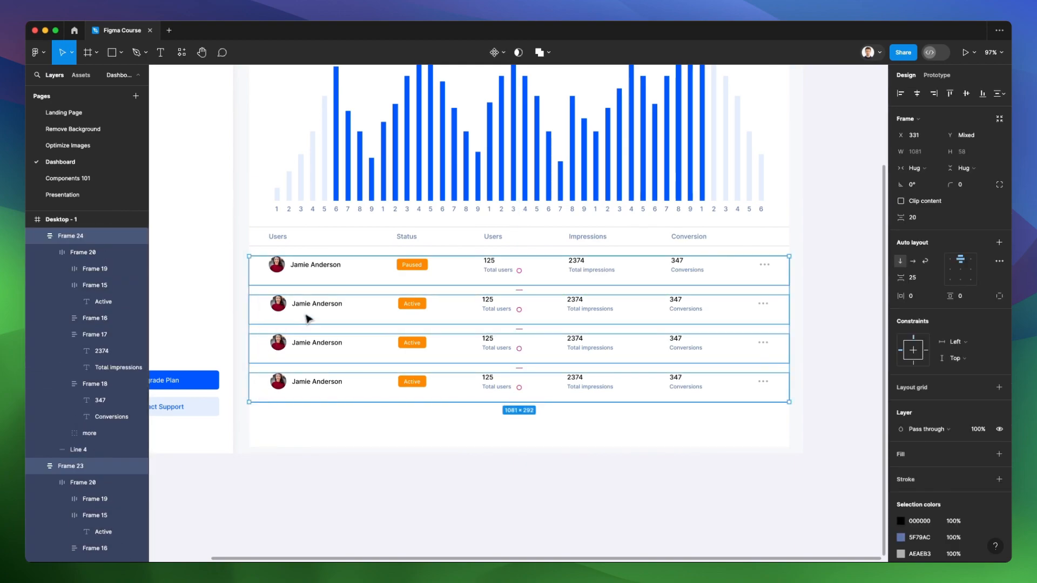
Step: Fill the three Active badges with the blue 0057FF sampled from the chart bars
scroll(313, 308, "up", 3)
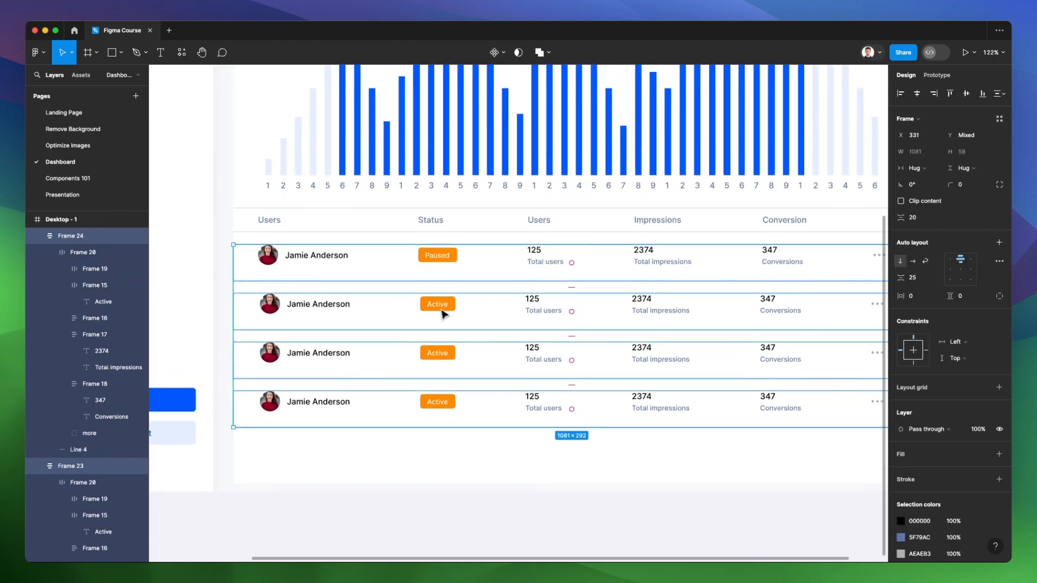
left_click(455, 355, "super")
left_click(451, 399, "shift+super")
left_click(452, 299, "shift+super")
key("i")
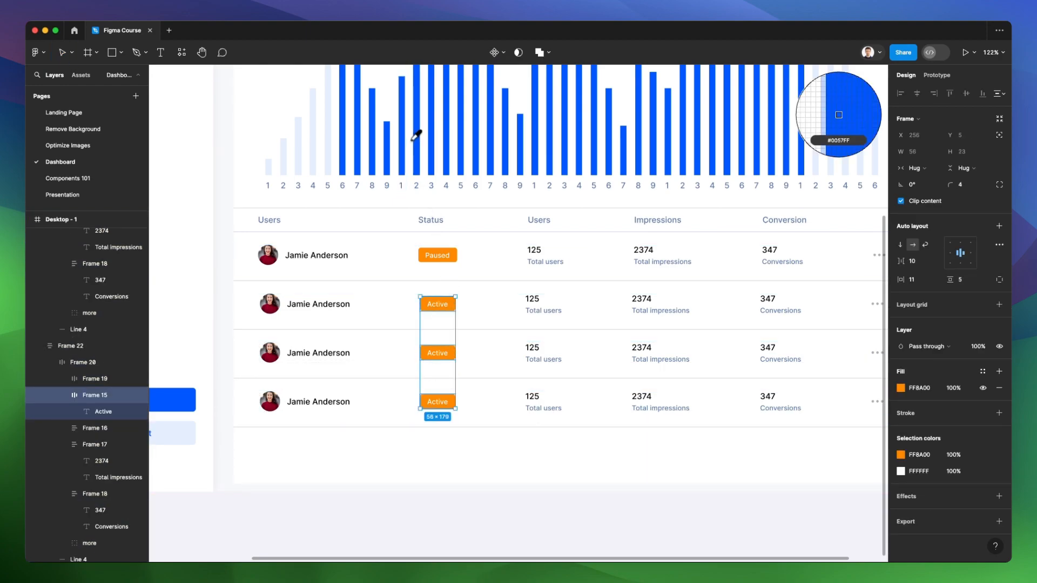
left_click(420, 135)
Step: Replace the avatar image in the second table row with a different portrait photo
left_click(307, 308, "super")
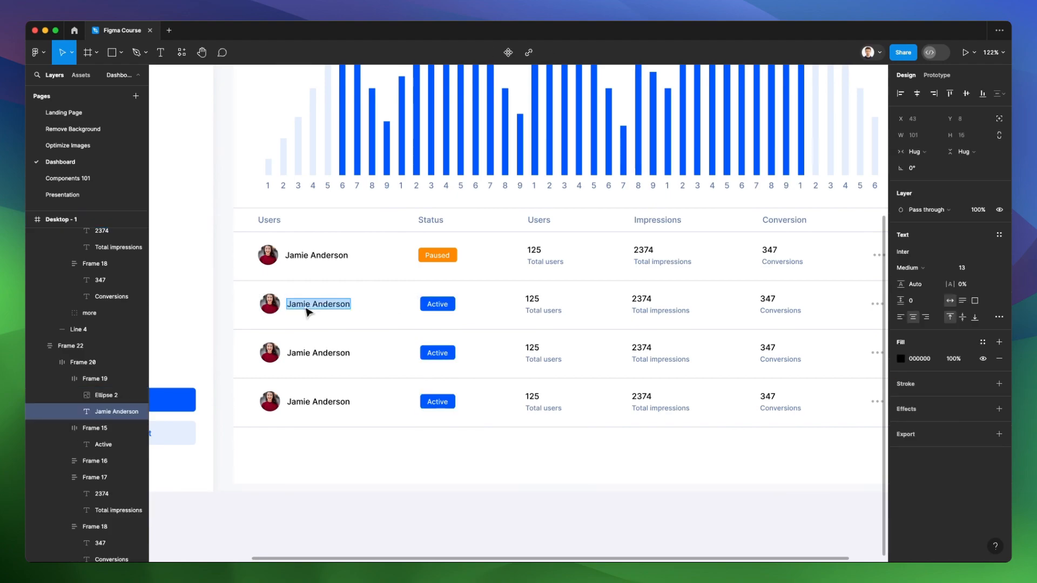
left_click(270, 309)
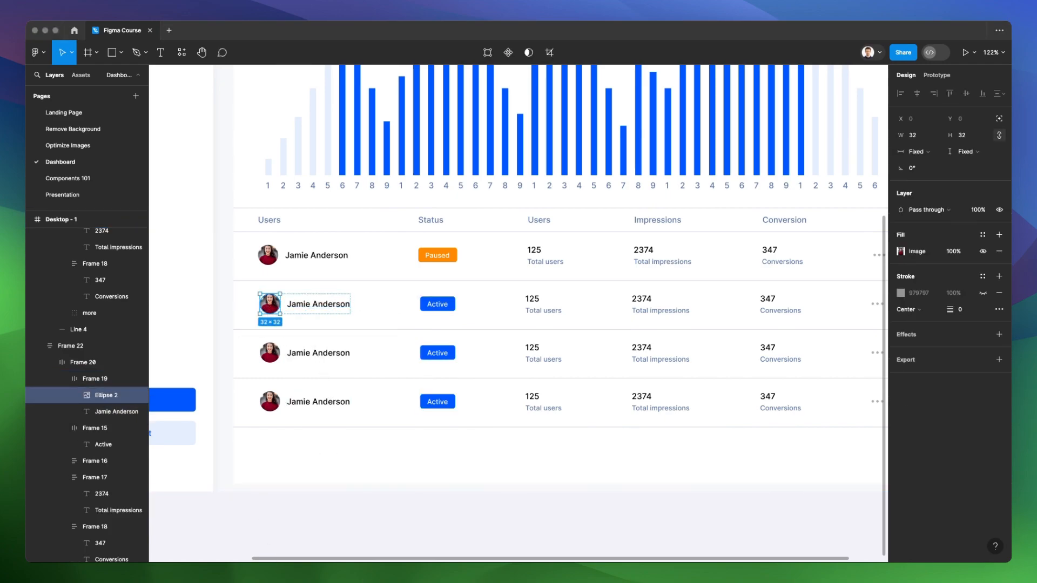
left_click(277, 307)
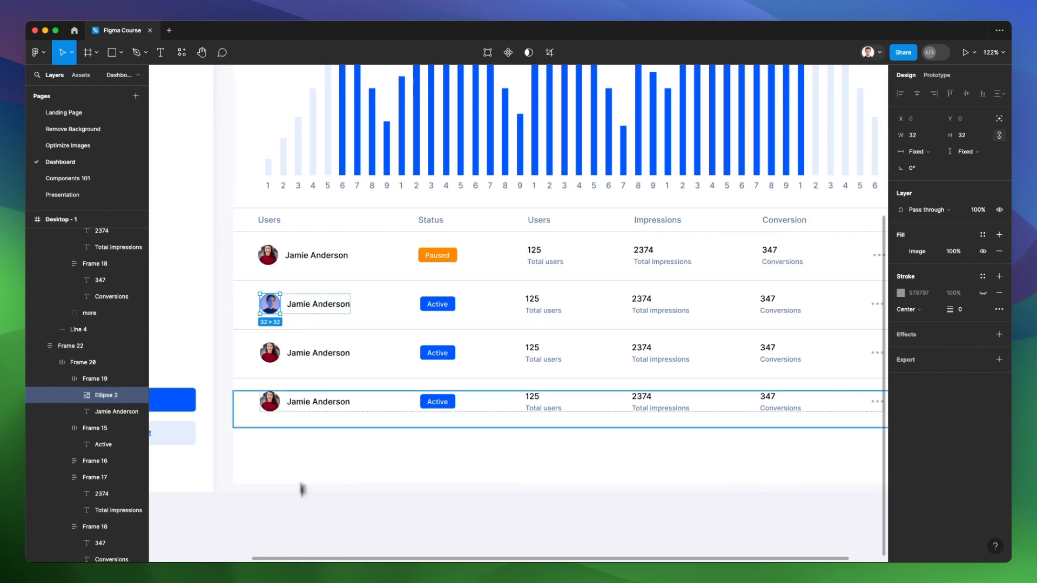
Step: Try to fill the third row's avatar with the portrait used in the second row
left_click(280, 351)
double_click(270, 352)
key("ctrl+z")
left_click(274, 356)
key("ctrl+alt+v")
left_click(335, 453)
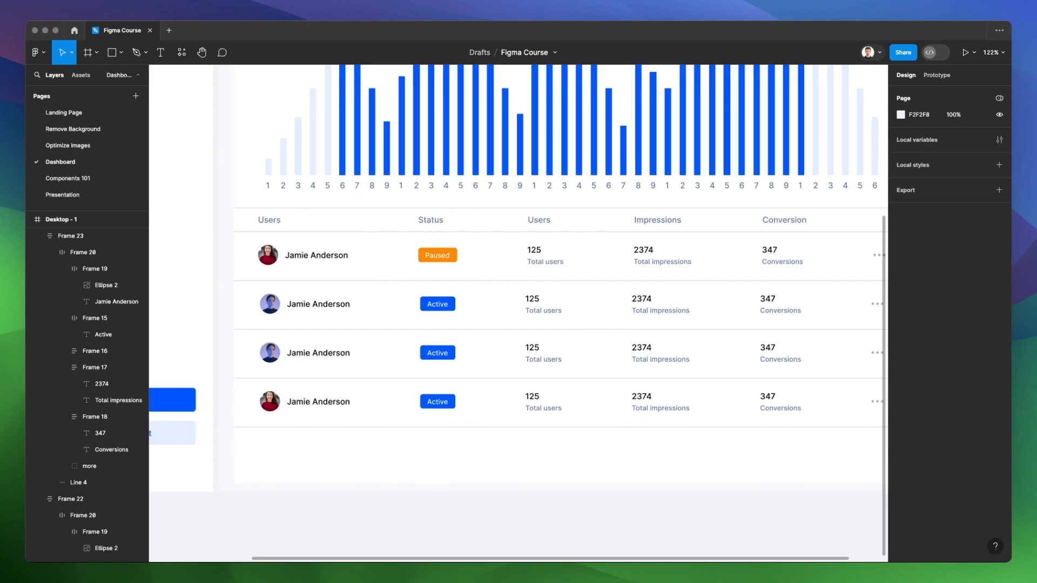
Step: Fill the third row's avatar with a new portrait photo that differs from the other rows
left_click(300, 424)
left_click(272, 357, "super")
key("super+v")
scroll(347, 442, "down", 3)
left_click(348, 441)
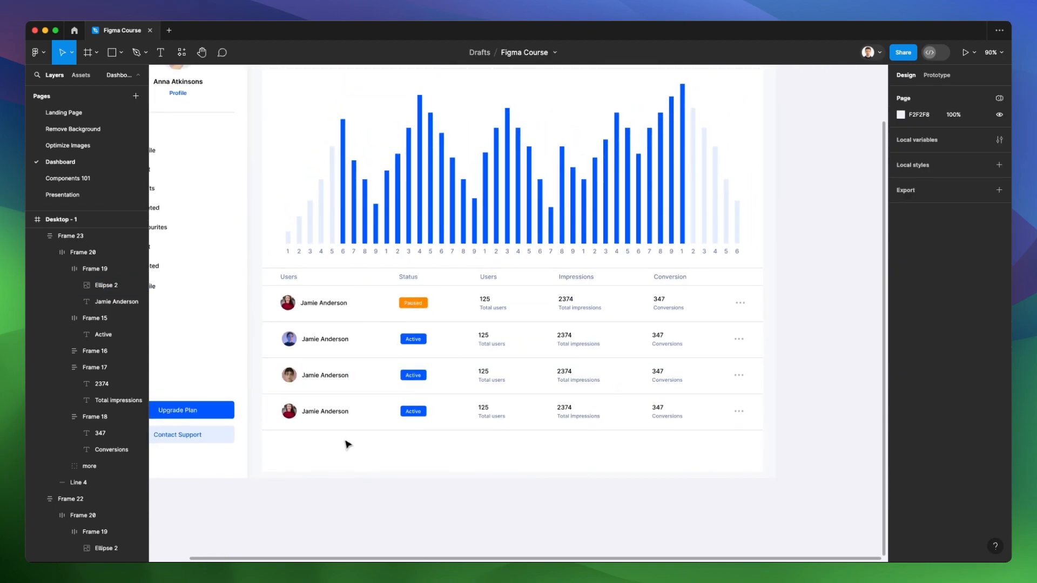
Step: Set the total users values in the second to fourth rows to 345, 547 and 1243
scroll(358, 440, "down", 2)
left_click(473, 344, "super")
type("345")
left_click(473, 375, "super")
type("547")
left_click(473, 408, "super")
type("1243")
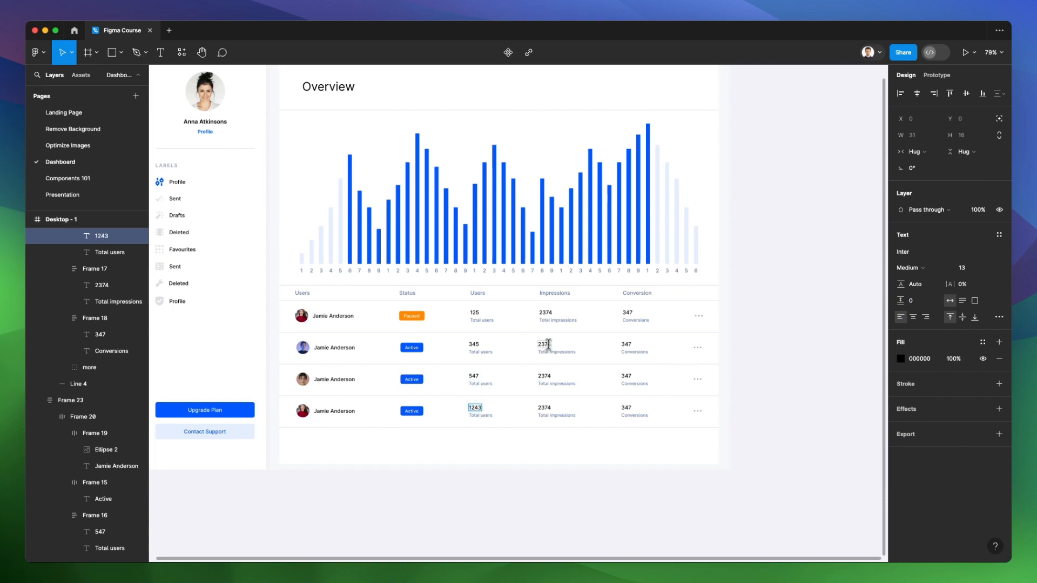
Step: Set the total impressions values in the second to fourth rows to 25446, 214 and 5436
left_click(547, 344, "super")
type("254463")
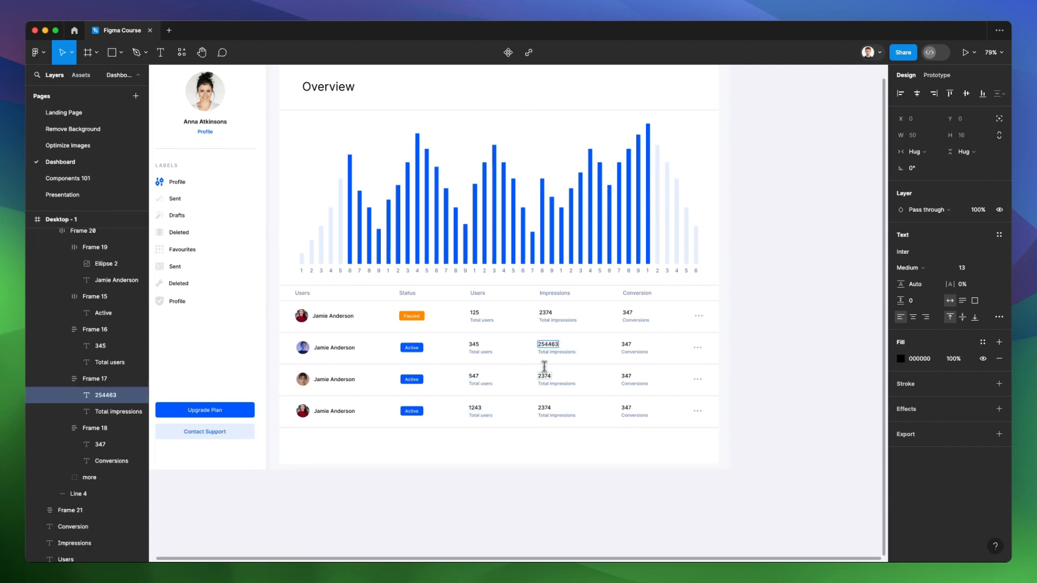
left_click(543, 374, "super")
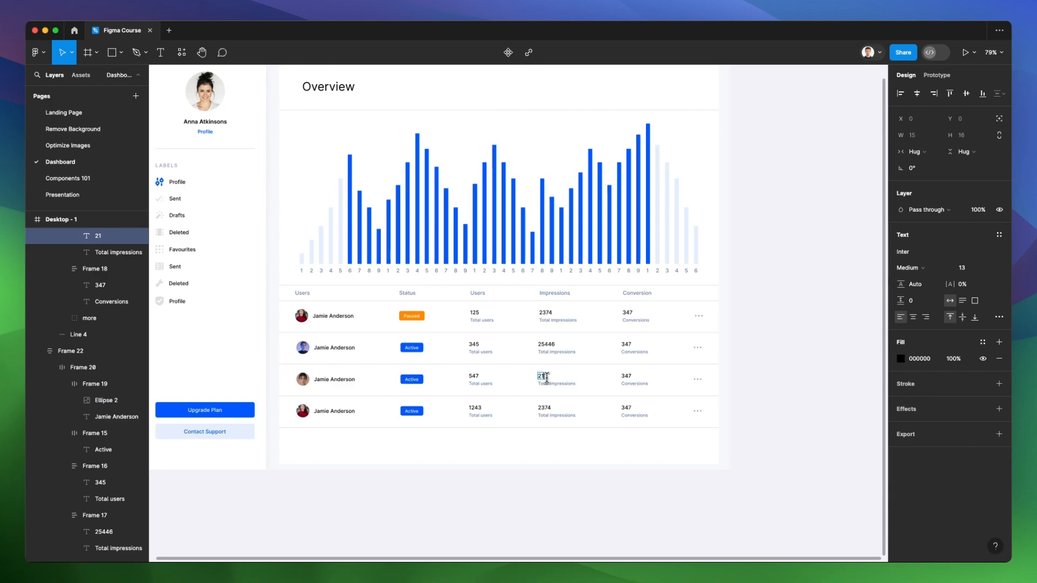
double_click(544, 406)
Step: Set the conversions values in the second to fourth rows to 1344, 13 and 45
double_click(626, 345)
type("13445")
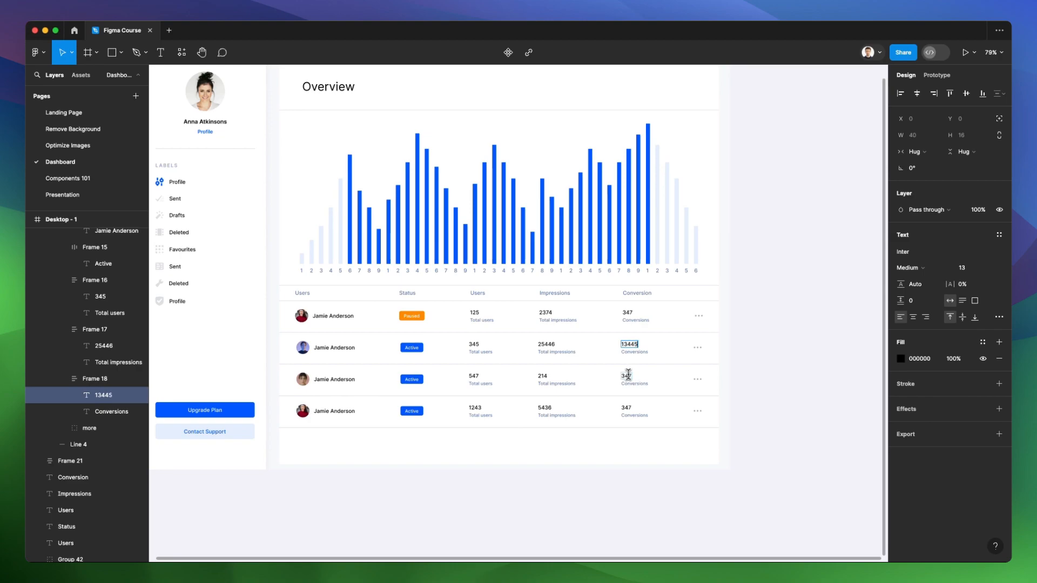
double_click(628, 374)
type("133")
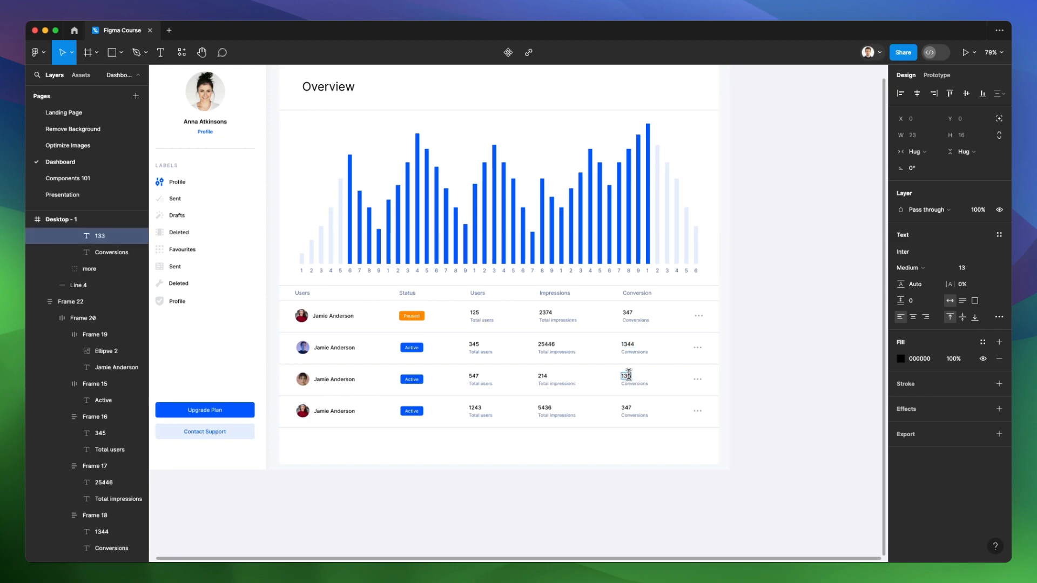
double_click(627, 408)
left_click(609, 475)
Step: Examine the complete Desktop - 1 frame with its sidebar, bar chart and users table
scroll(608, 474, "down", 5)
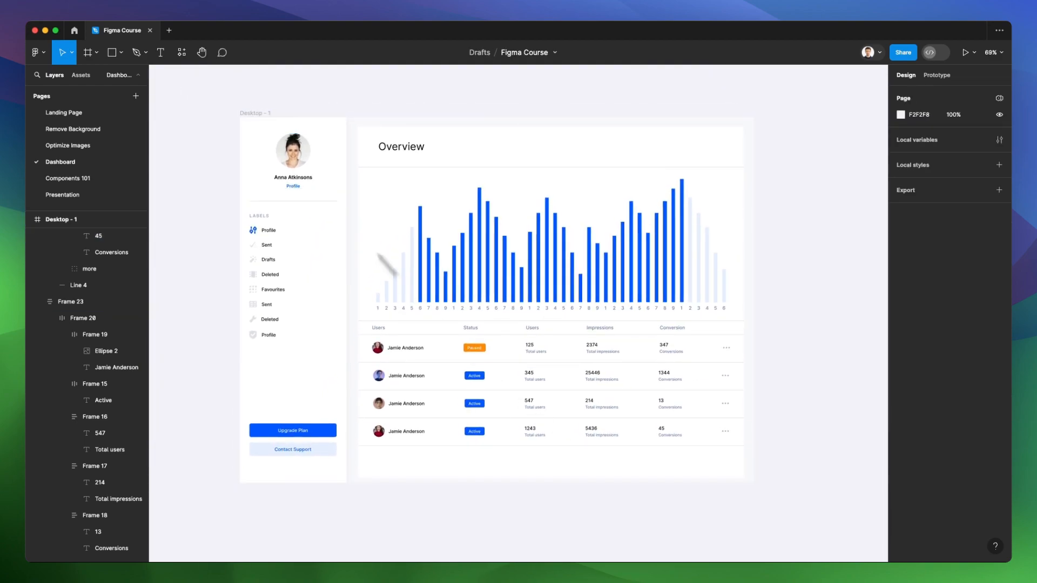
left_click(251, 113)
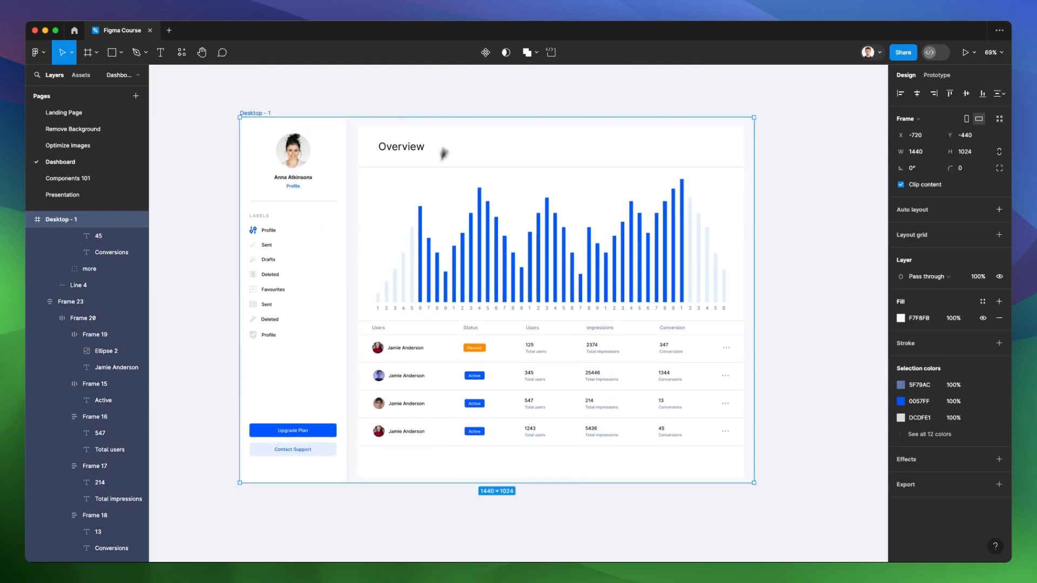
left_click(486, 104)
left_click(406, 464)
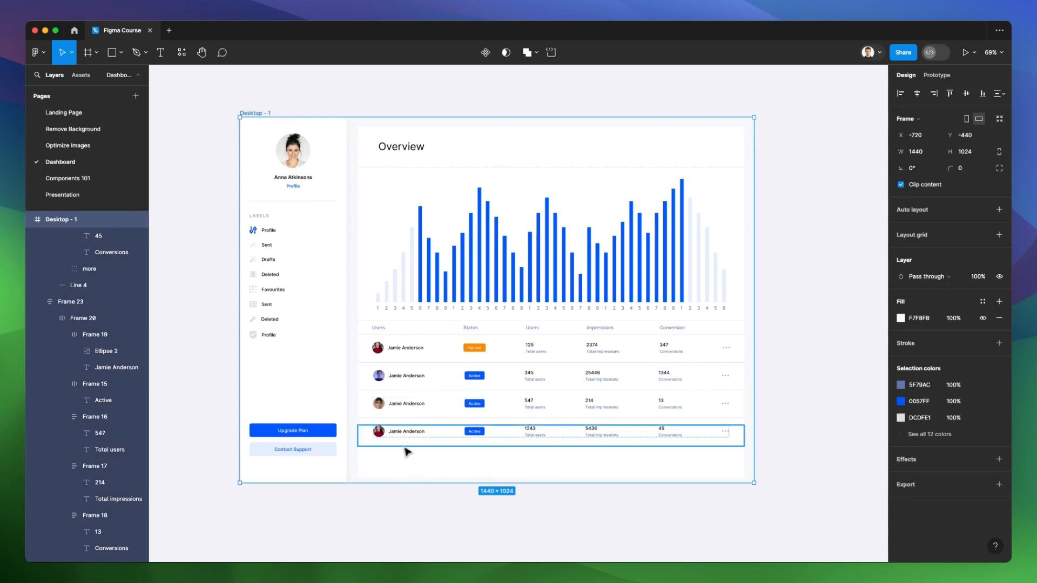
scroll(406, 453, "left", 2)
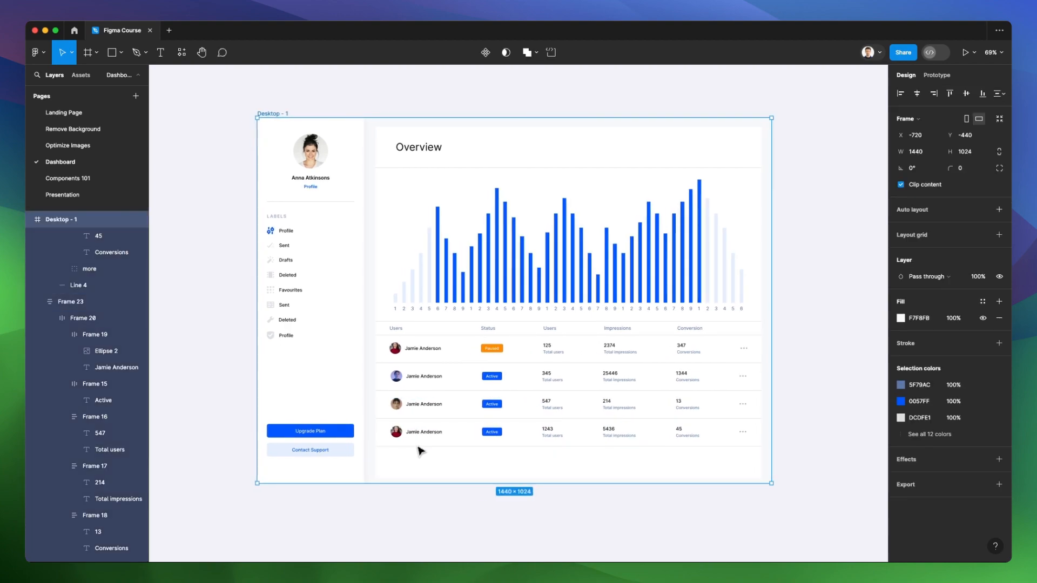